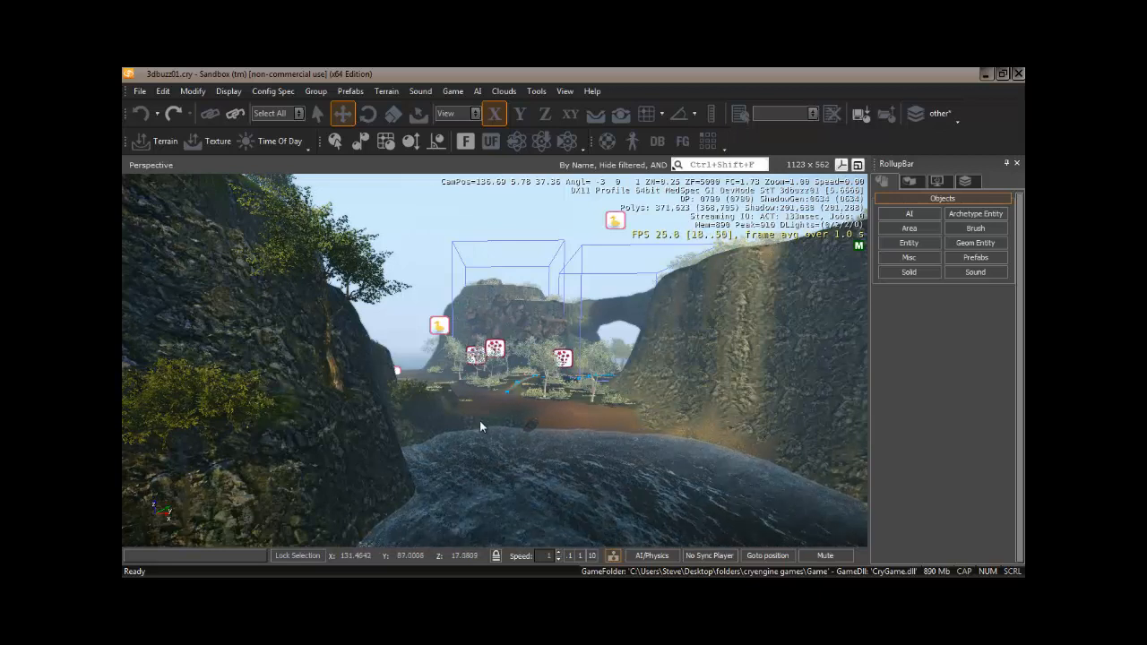
# Save the level under the name 3dbuzz01weather, replacing the existing file and keeping no project.
pyautogui.click(141, 91)
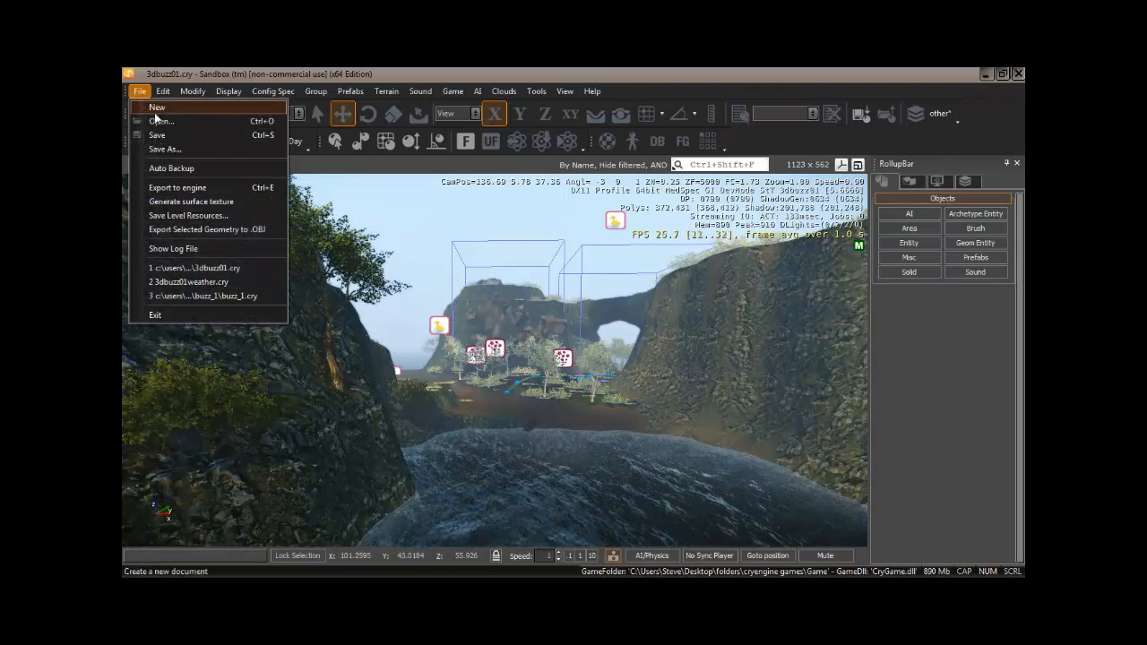
pyautogui.click(165, 149)
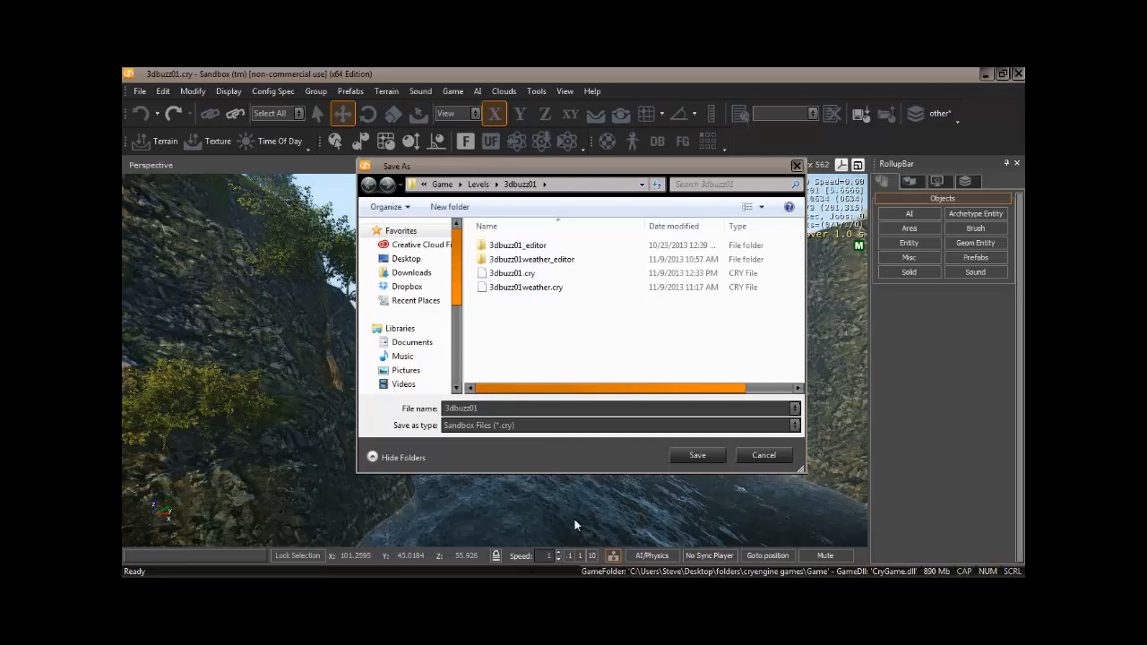
pyautogui.write('weather')
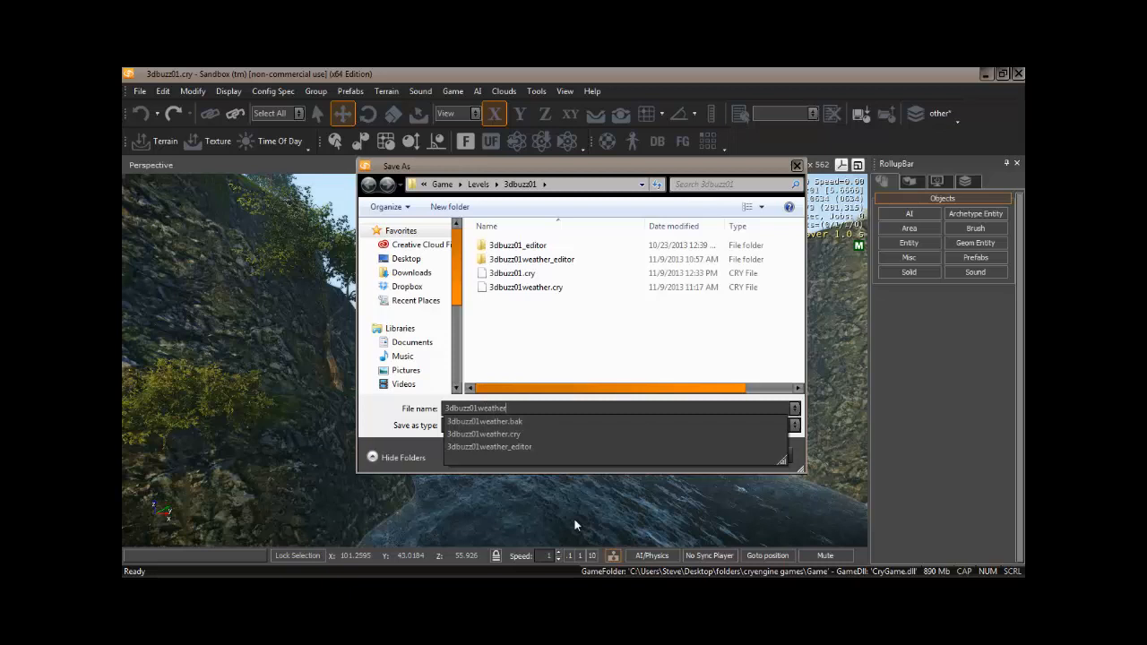
pyautogui.press('Return')
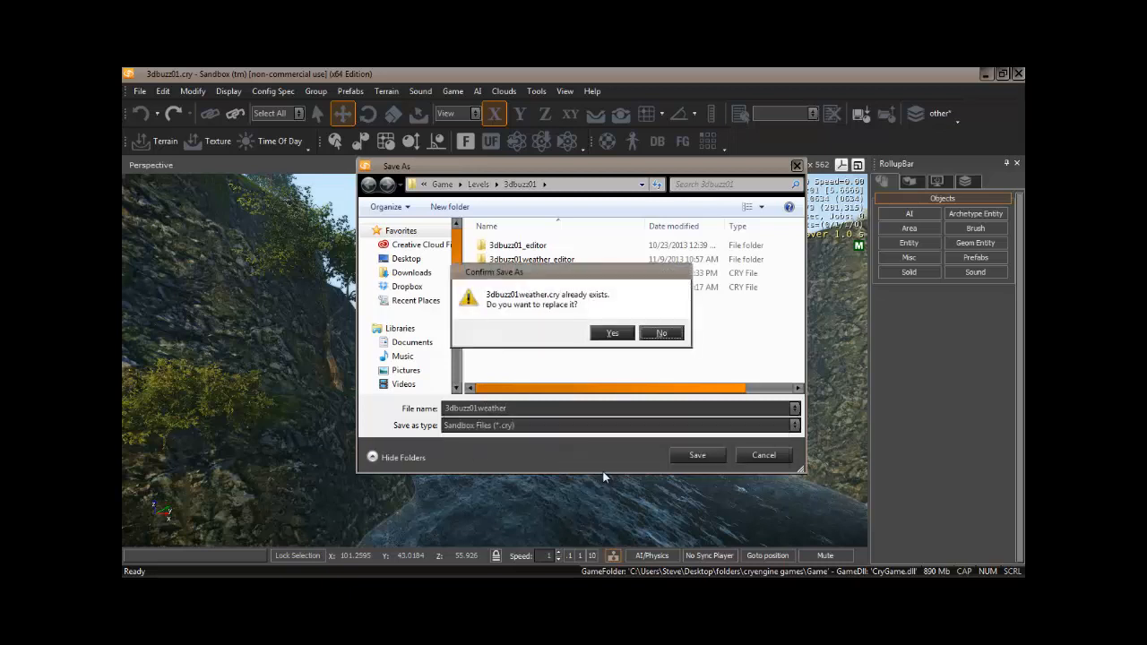
pyautogui.click(612, 334)
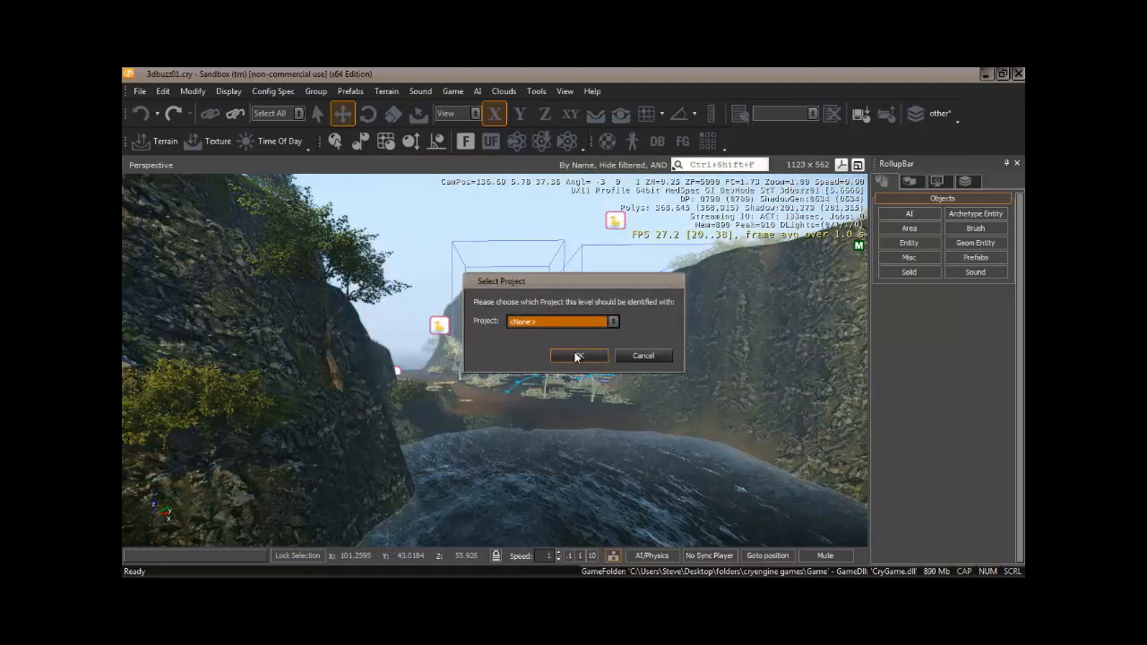
pyautogui.click(578, 357)
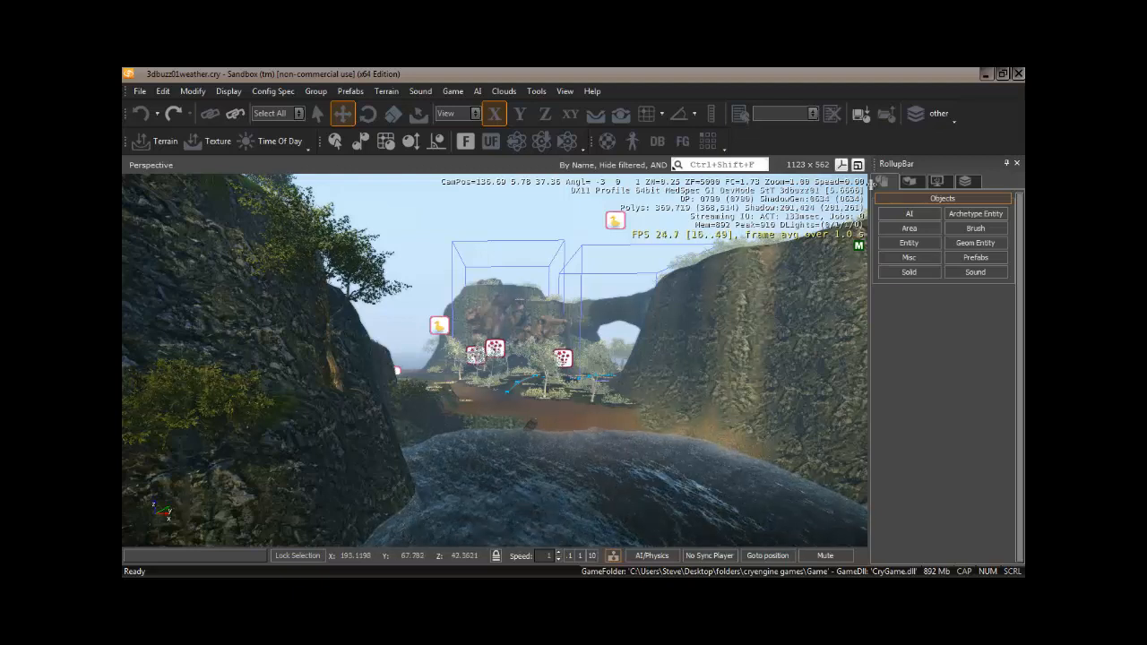
# Place a ParticleEffect entity from the Particle category in the viewport near the river, with Follow Terrain enabled.
pyautogui.click(903, 247)
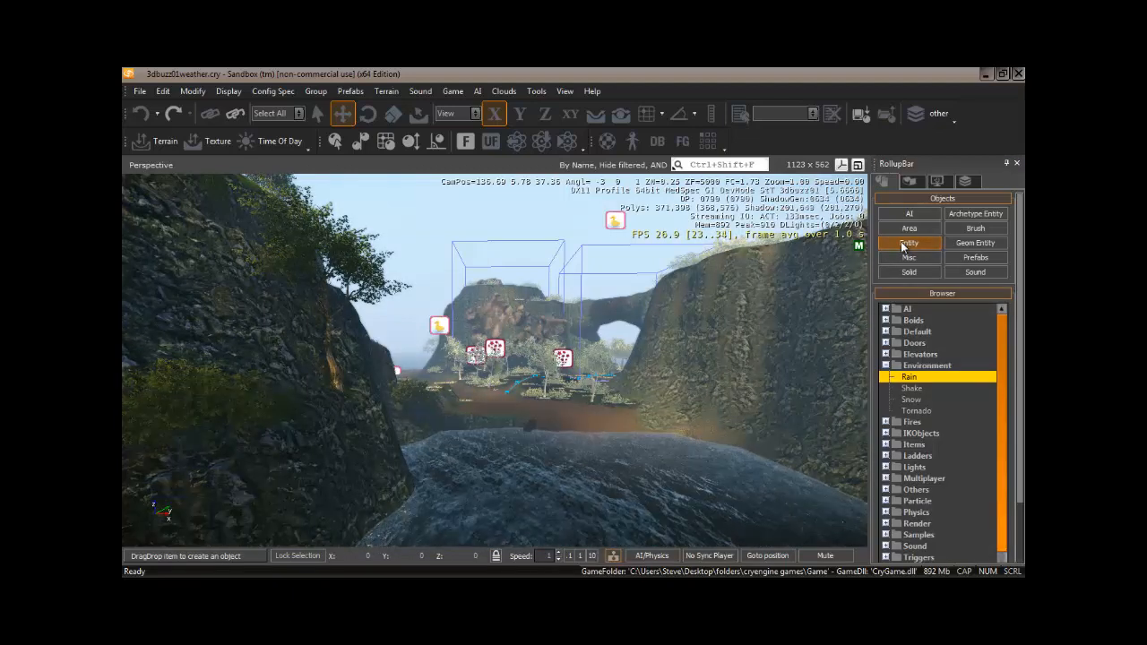
pyautogui.click(905, 354)
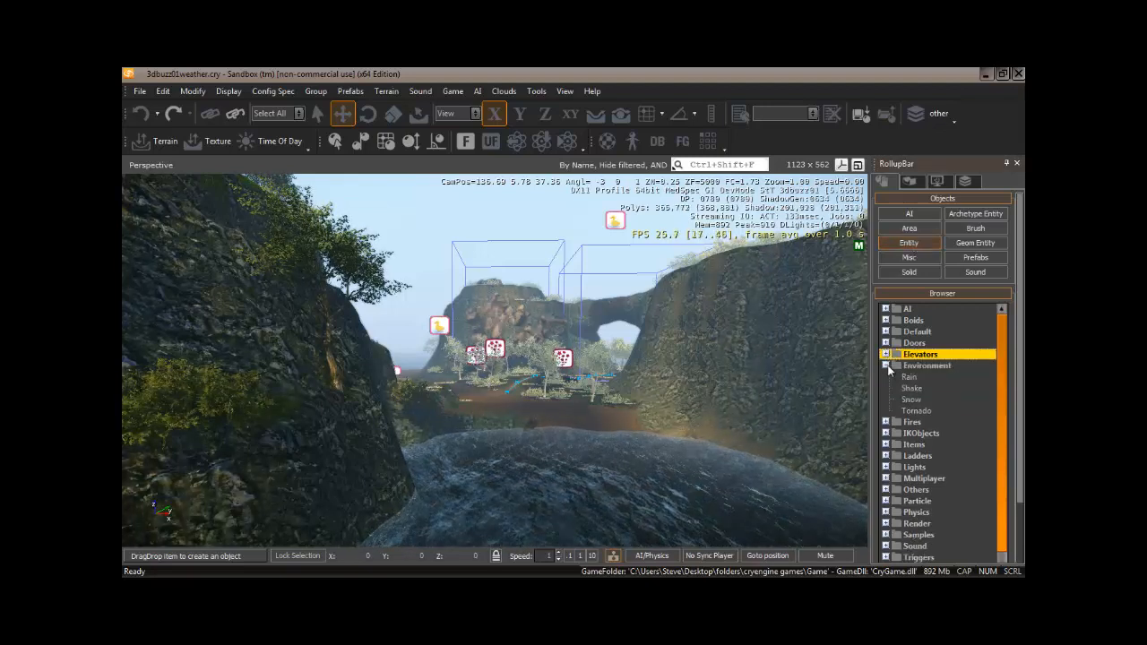
pyautogui.click(905, 388)
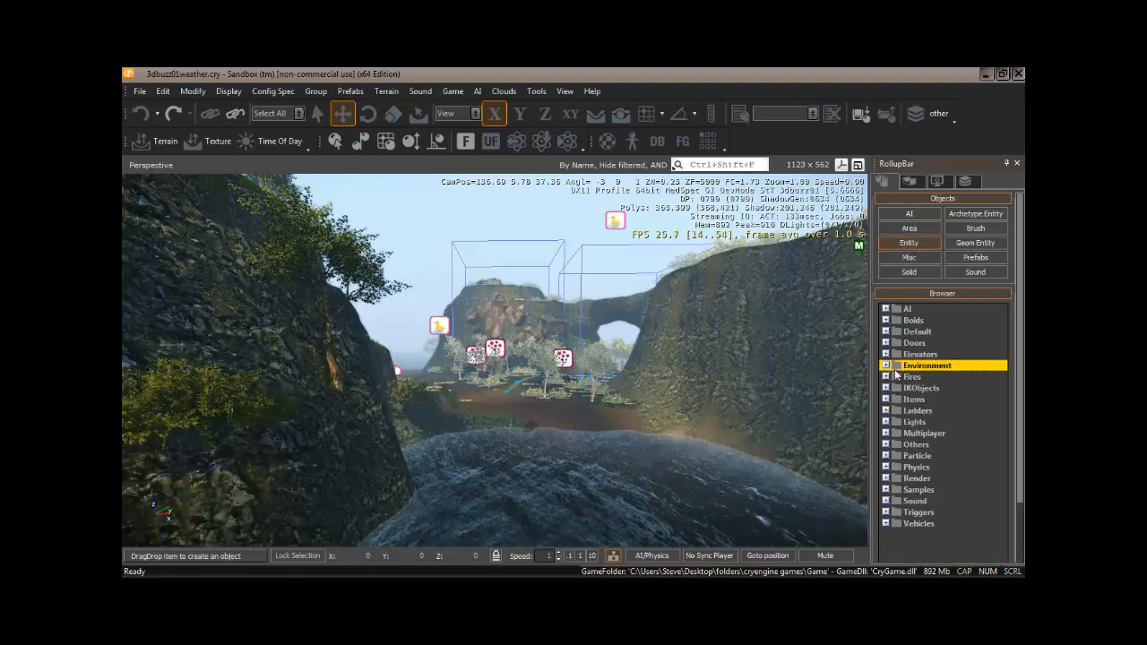
pyautogui.click(916, 457)
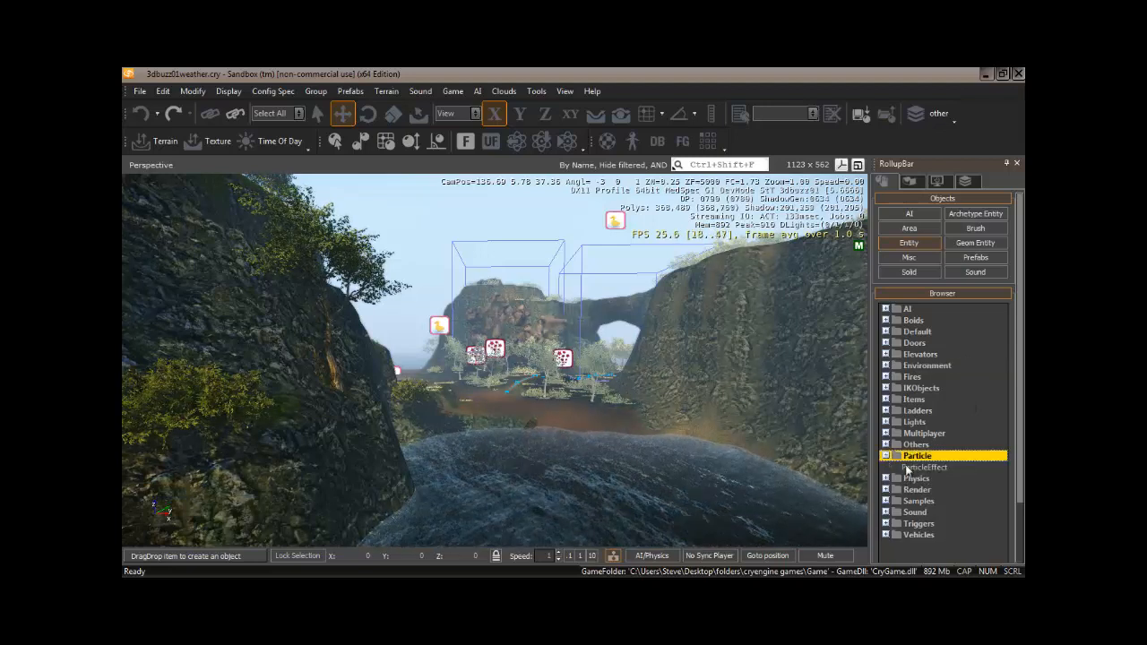
pyautogui.click(596, 114)
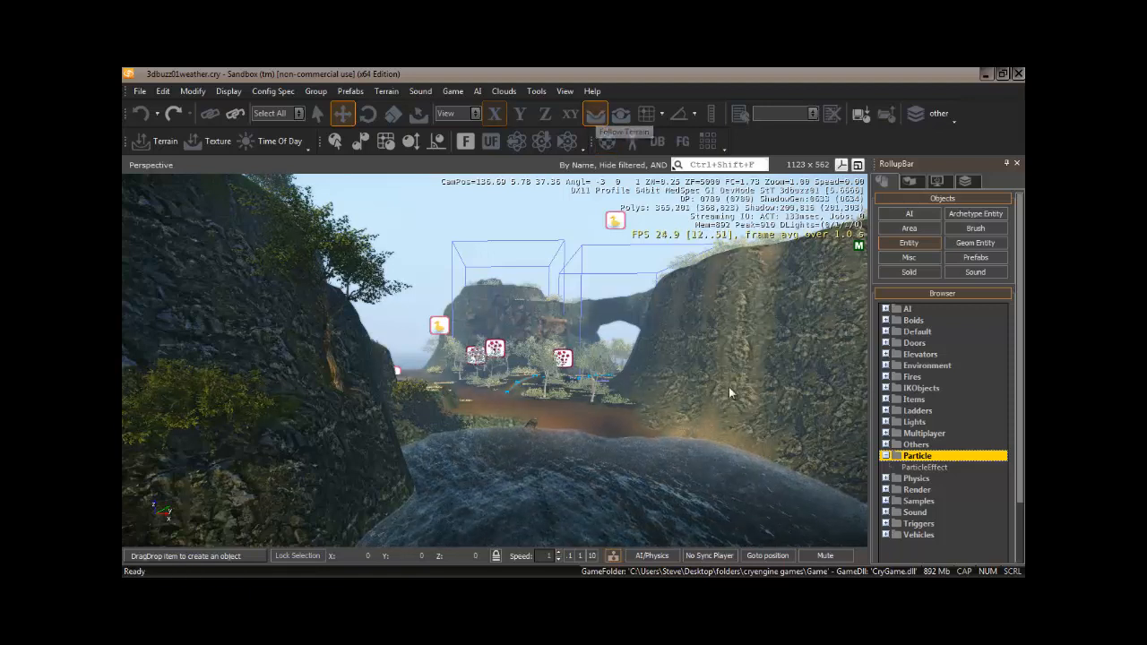
pyautogui.click(924, 467)
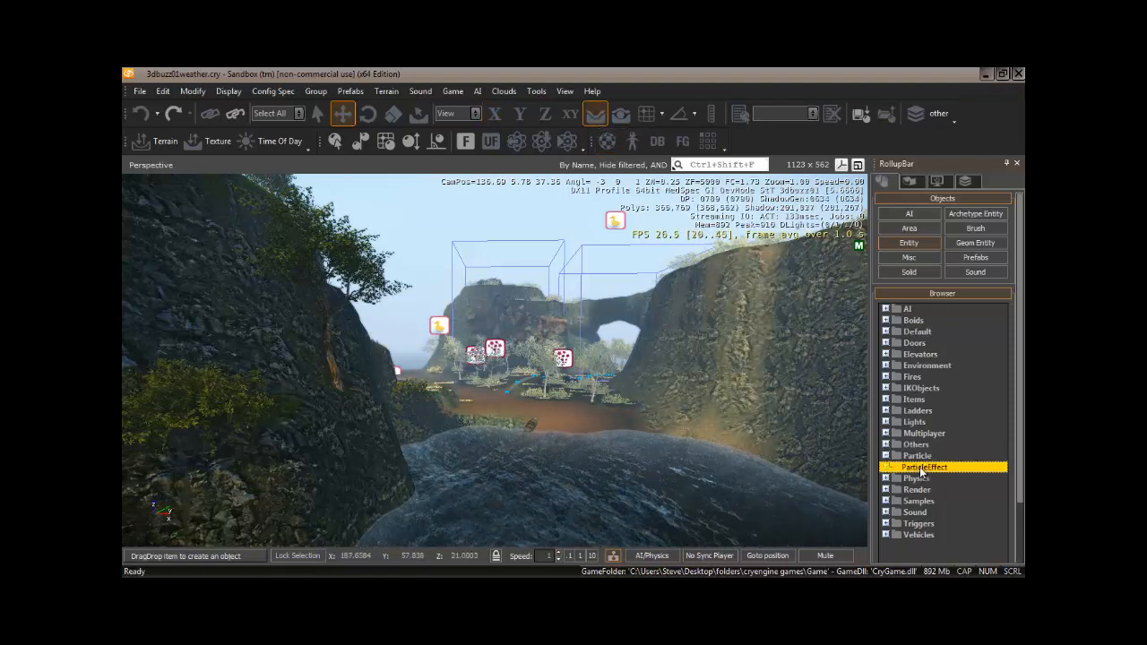
pyautogui.click(563, 413)
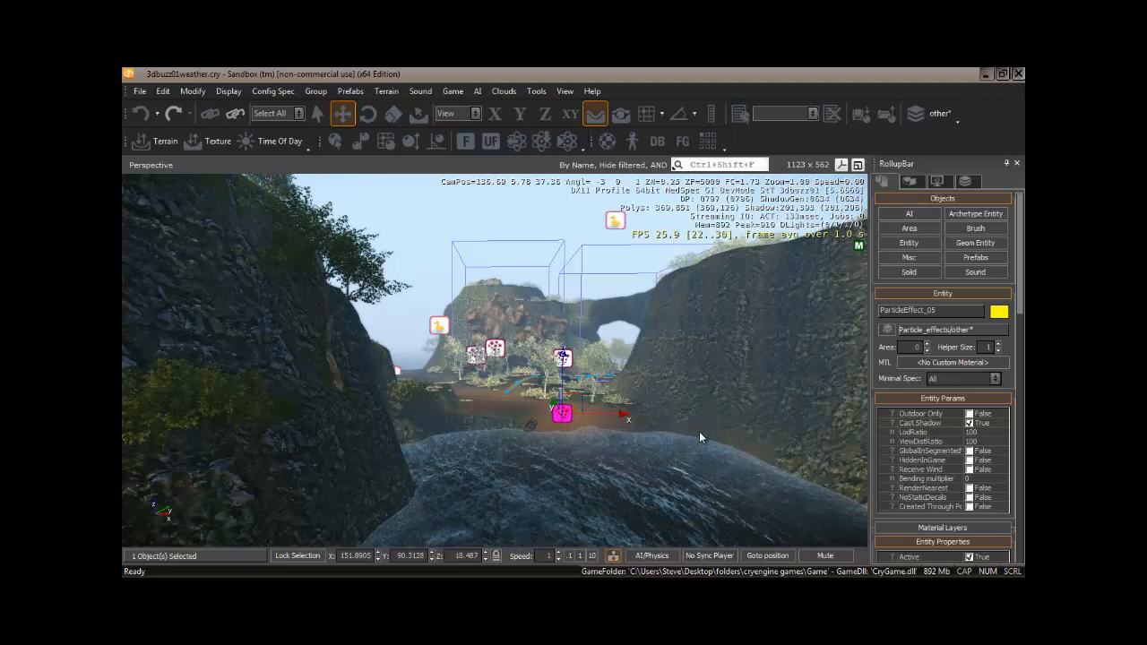
# Open the Database View's Particles section and load the breakable_objects particle library.
pyautogui.click(658, 142)
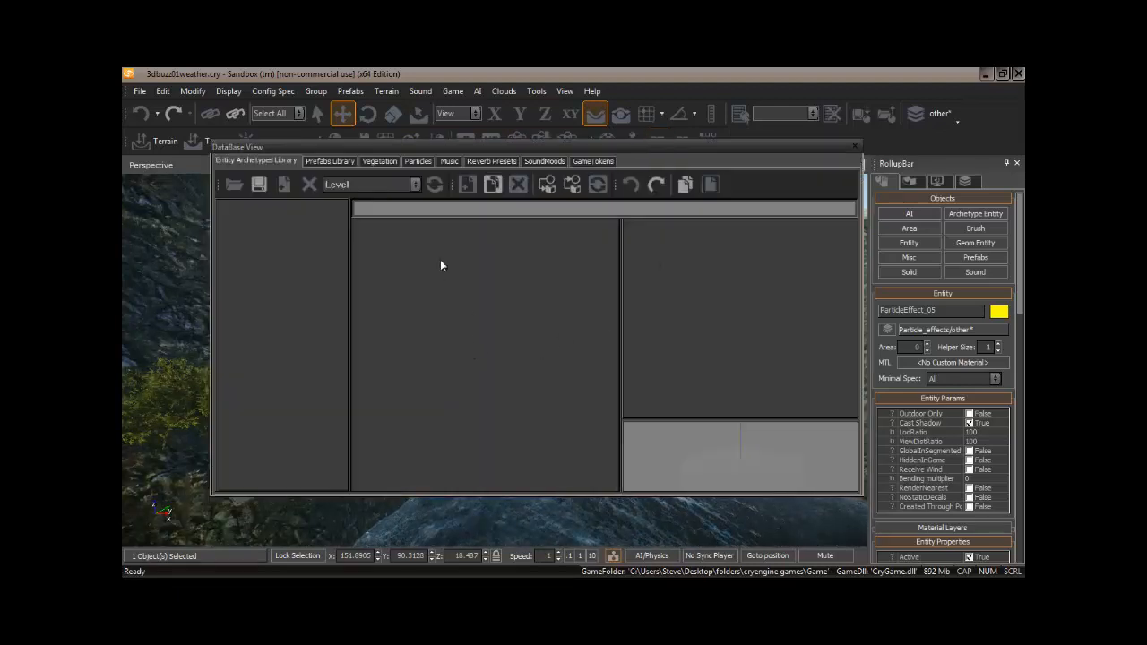
pyautogui.click(419, 162)
pyautogui.click(414, 184)
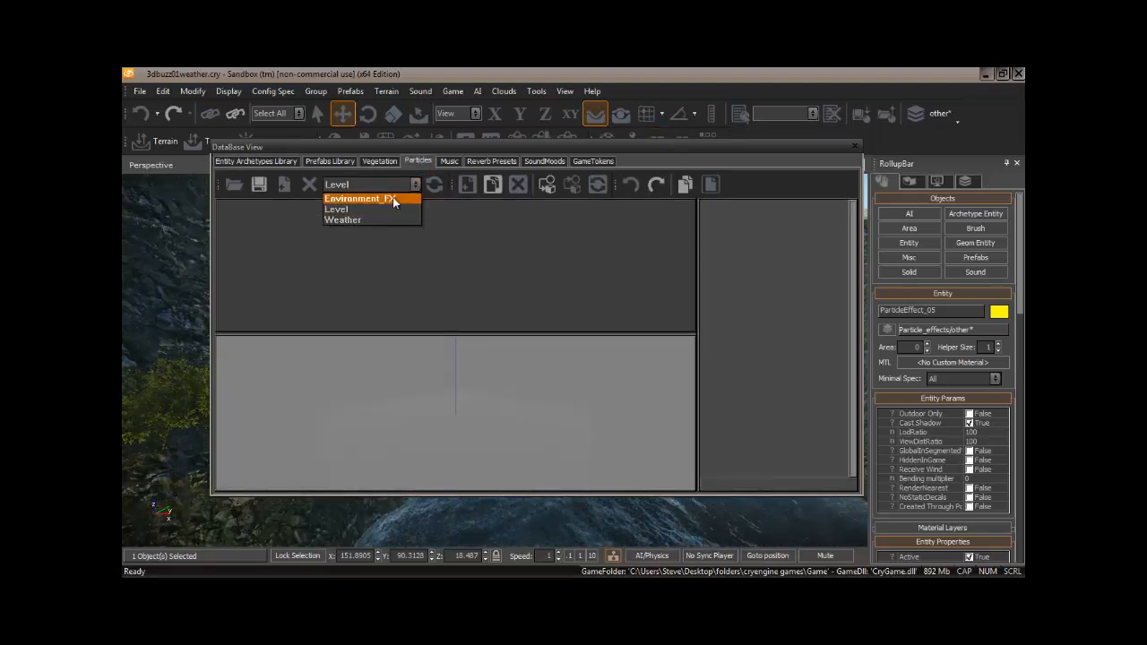
pyautogui.click(413, 185)
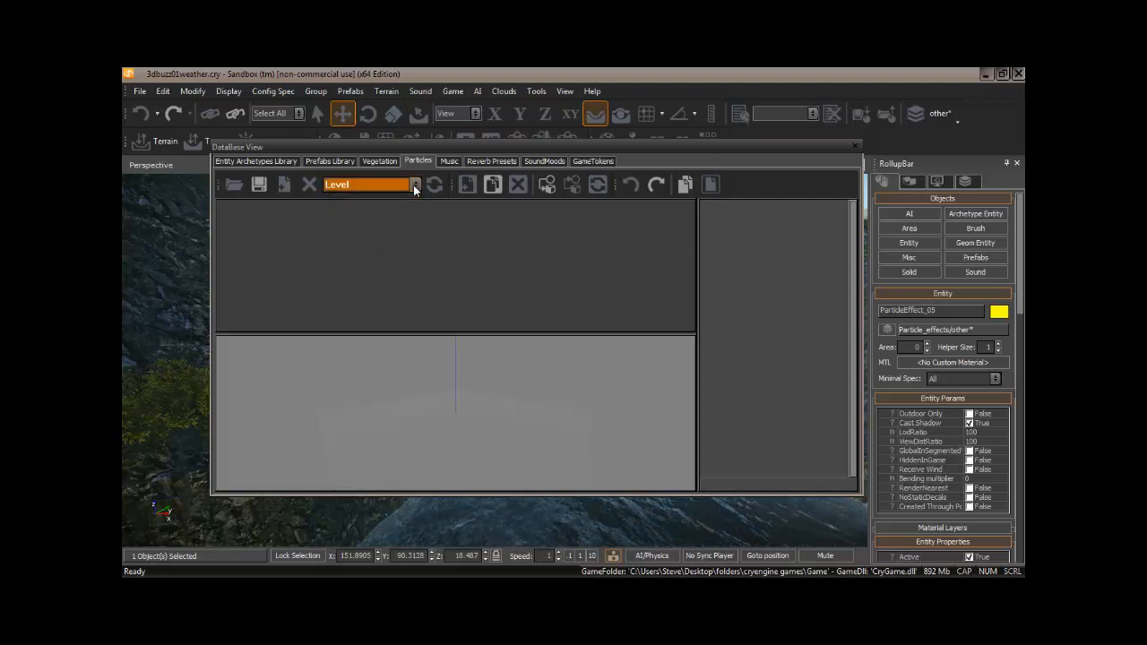
pyautogui.click(234, 185)
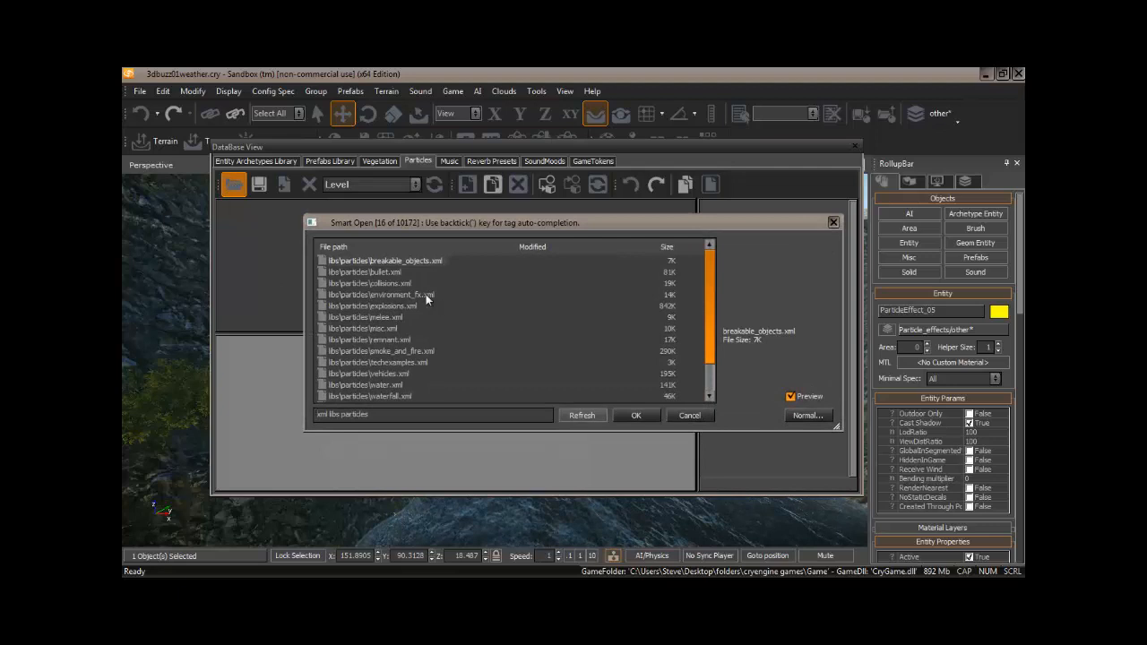
pyautogui.click(712, 367)
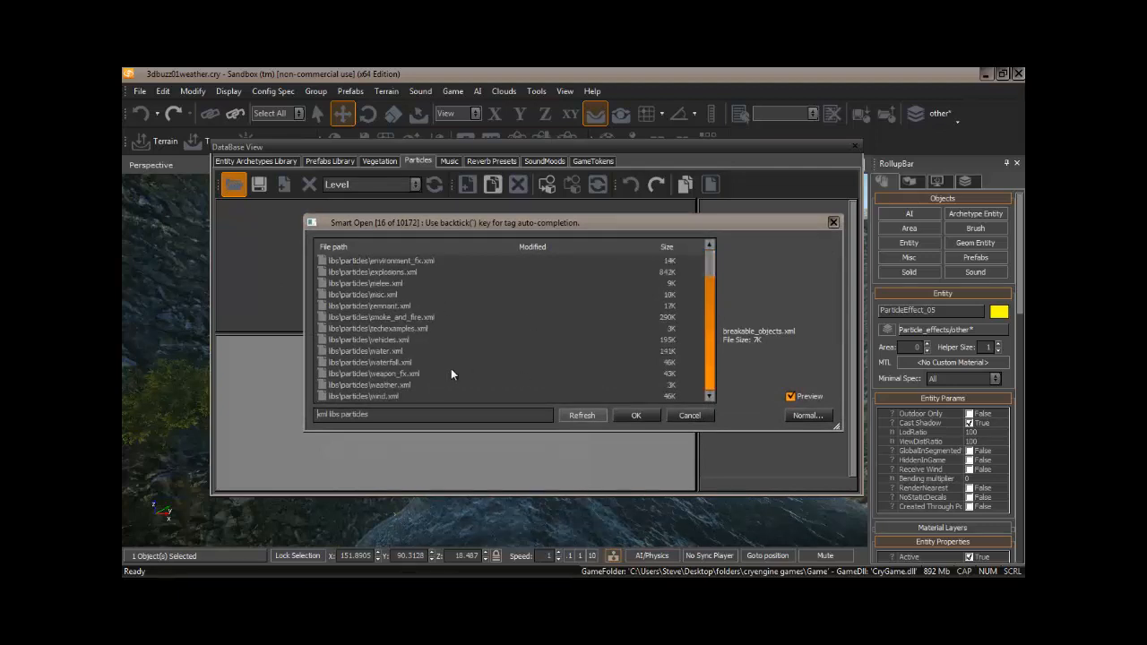
pyautogui.click(638, 416)
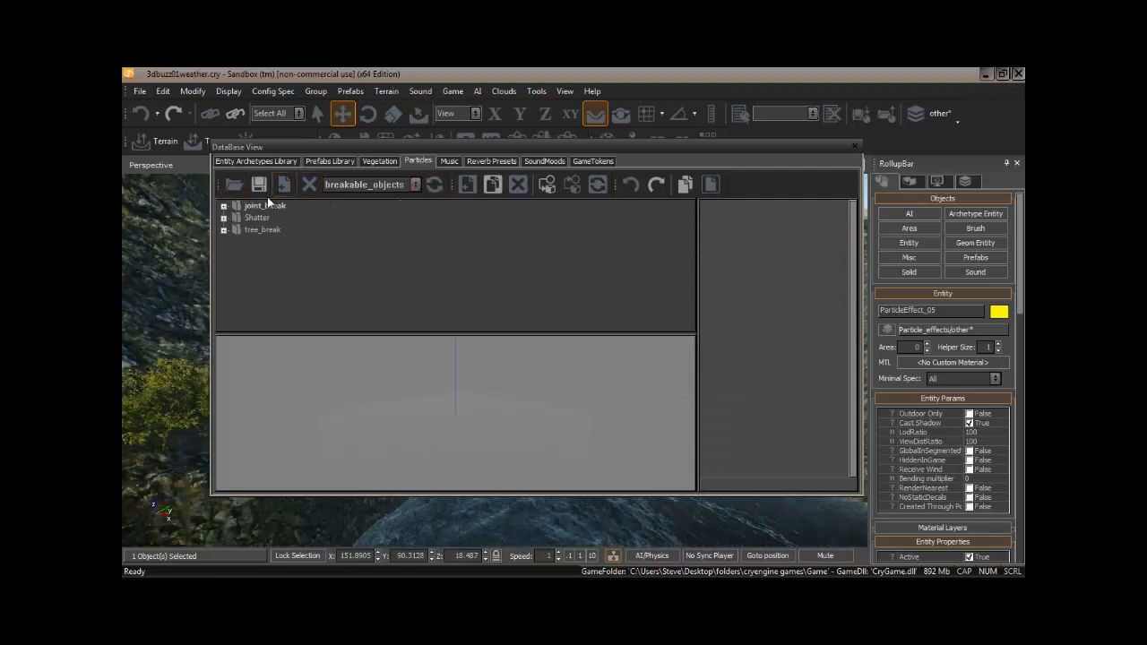
# Assign the boundRain effect from the Environment_FX library's Rain folder to the selected particle entity, then close the Database View.
pyautogui.click(415, 186)
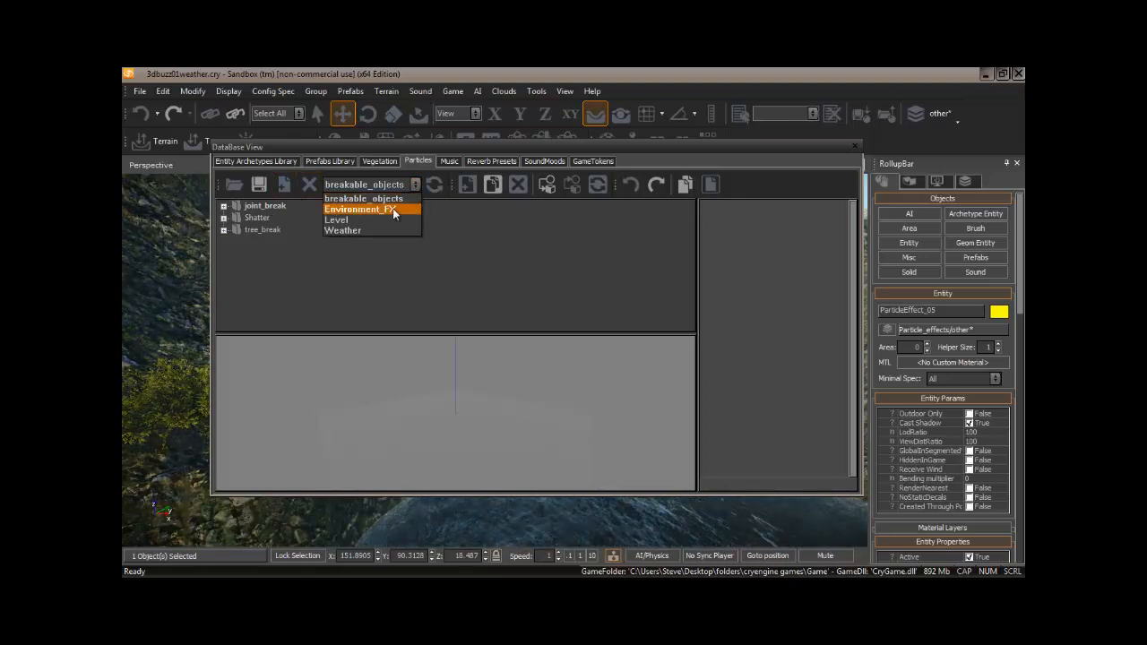
pyautogui.click(393, 209)
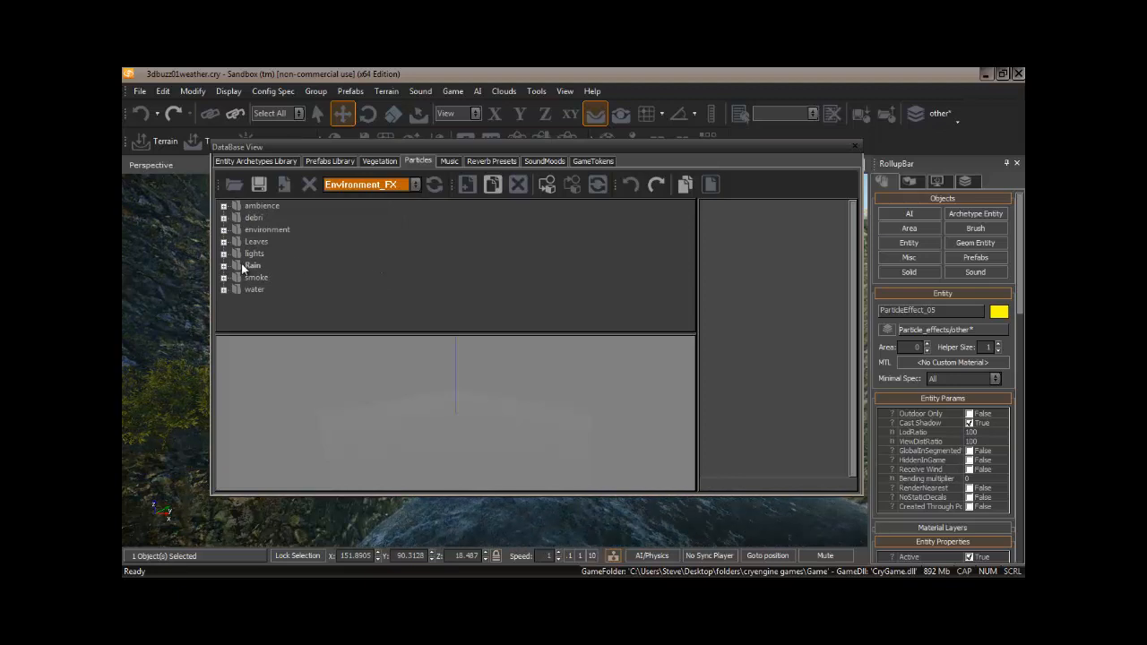
pyautogui.click(224, 266)
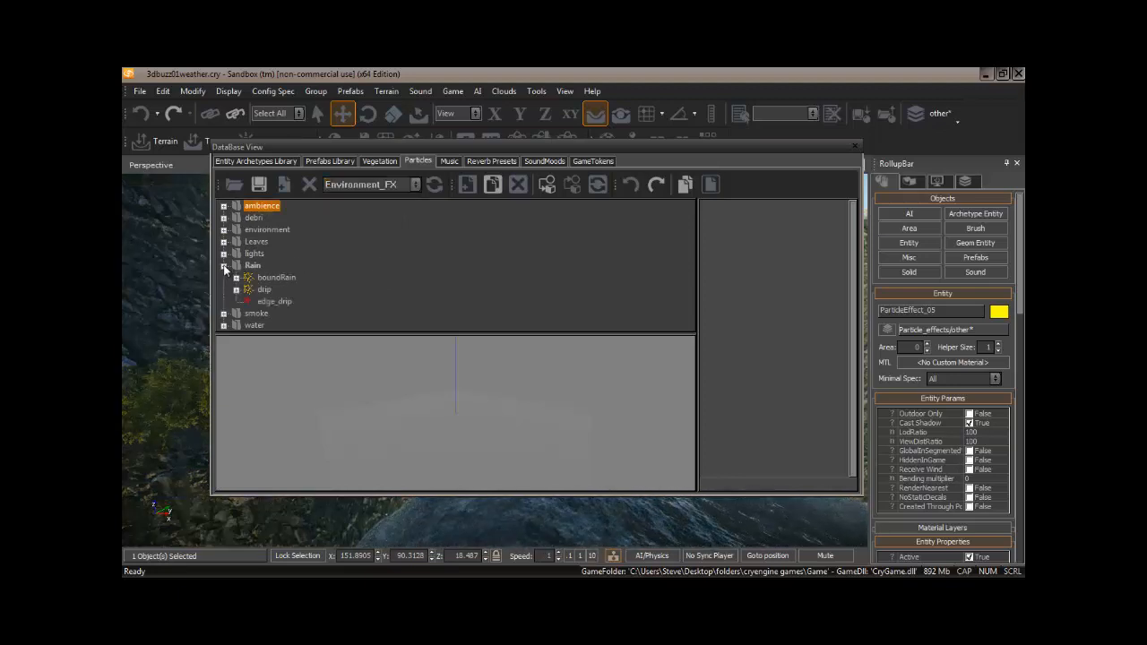
pyautogui.click(270, 277)
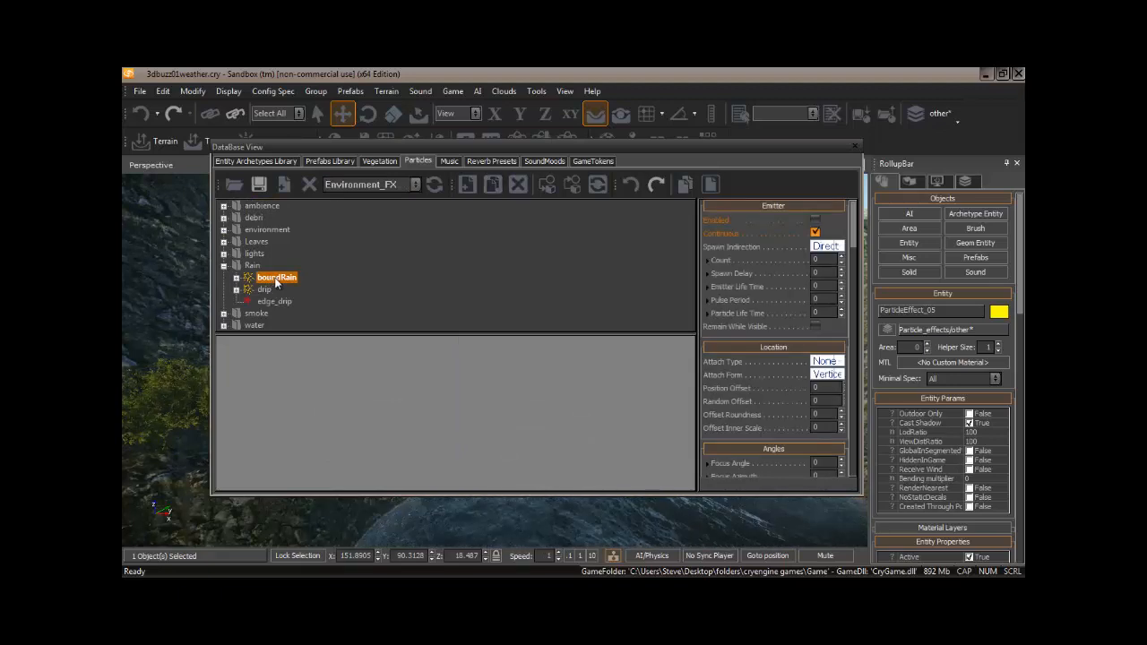
pyautogui.rightClick(276, 281)
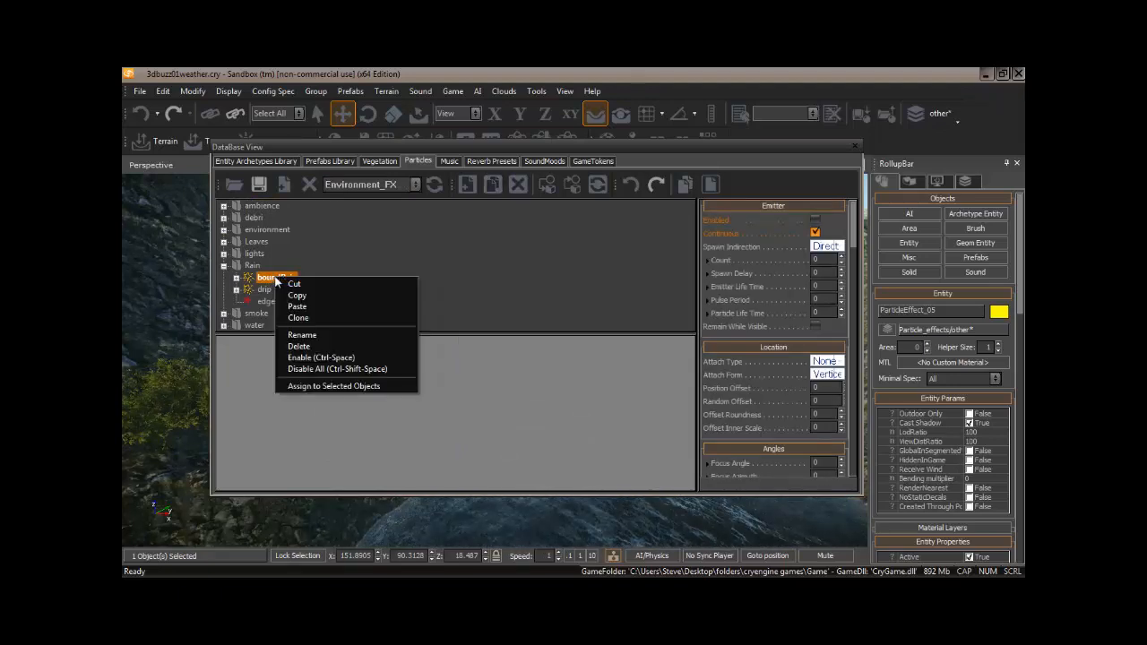
pyautogui.click(350, 387)
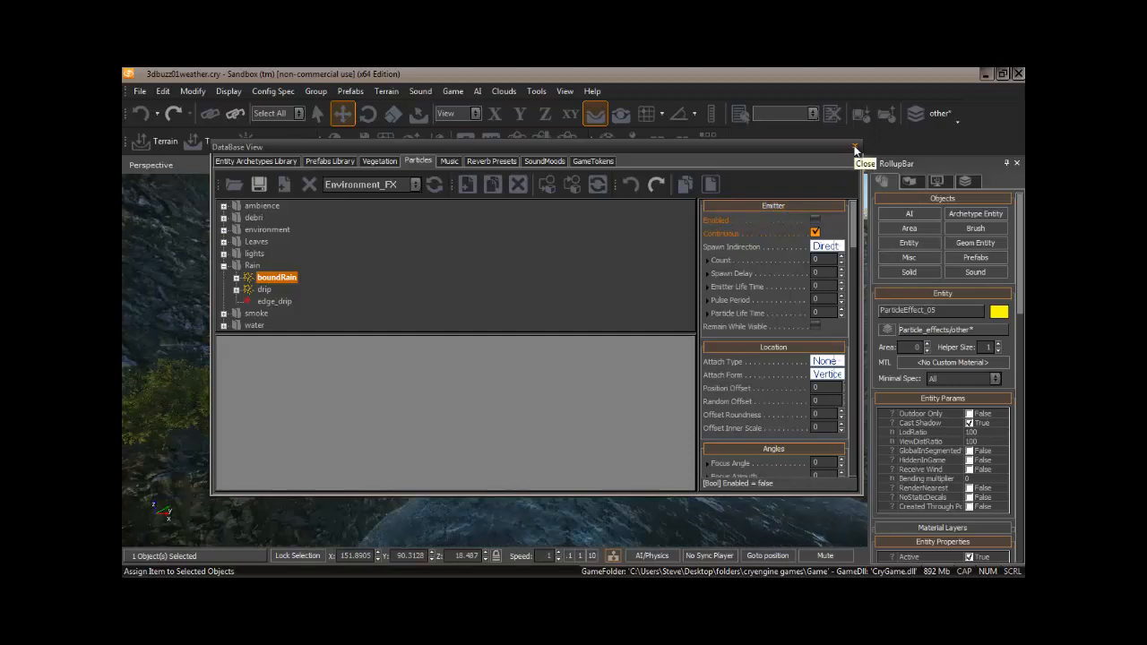
pyautogui.click(856, 149)
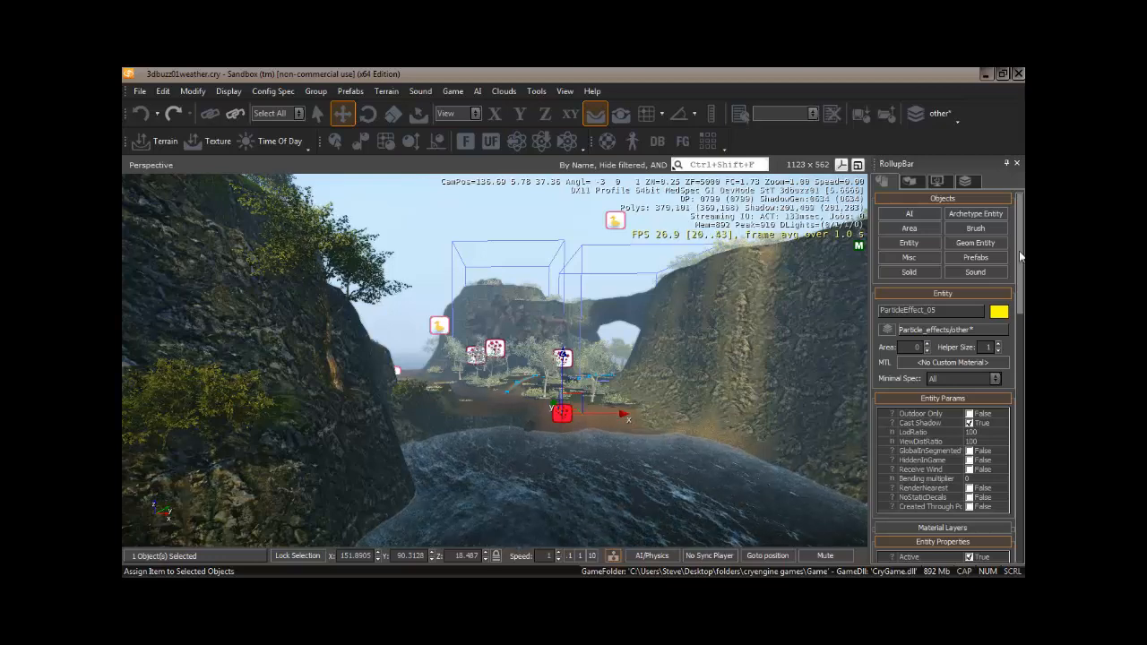
# Set the particle entity's CountScale to 100, then back to 1.
pyautogui.scroll(-5, 1020, 258)
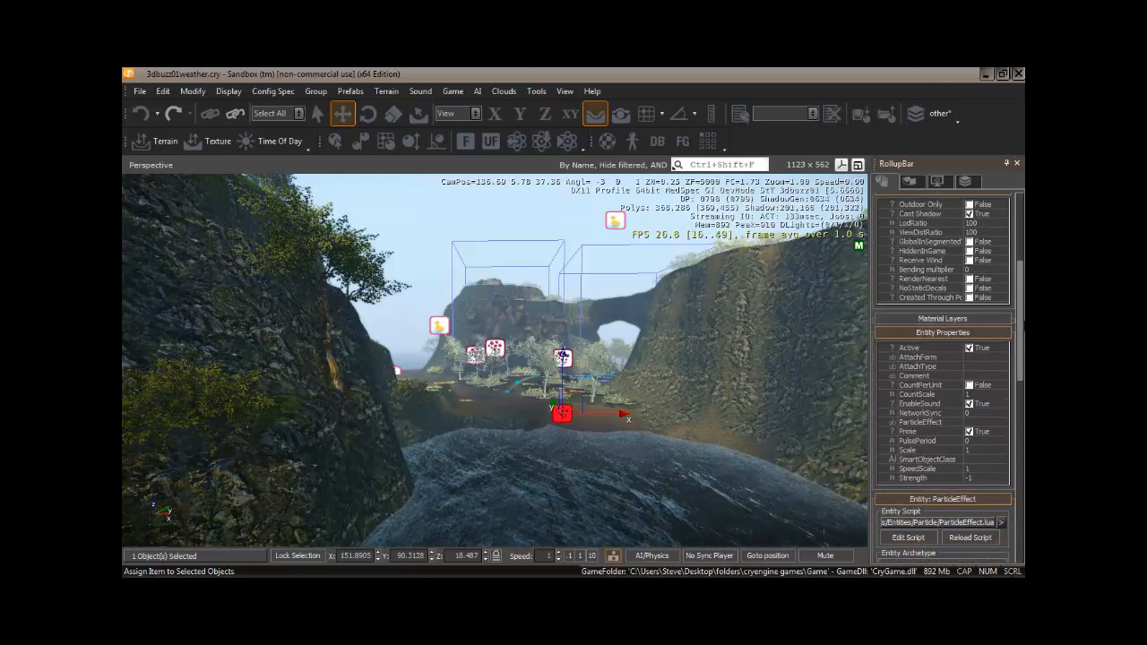
pyautogui.scroll(-3, 910, 338)
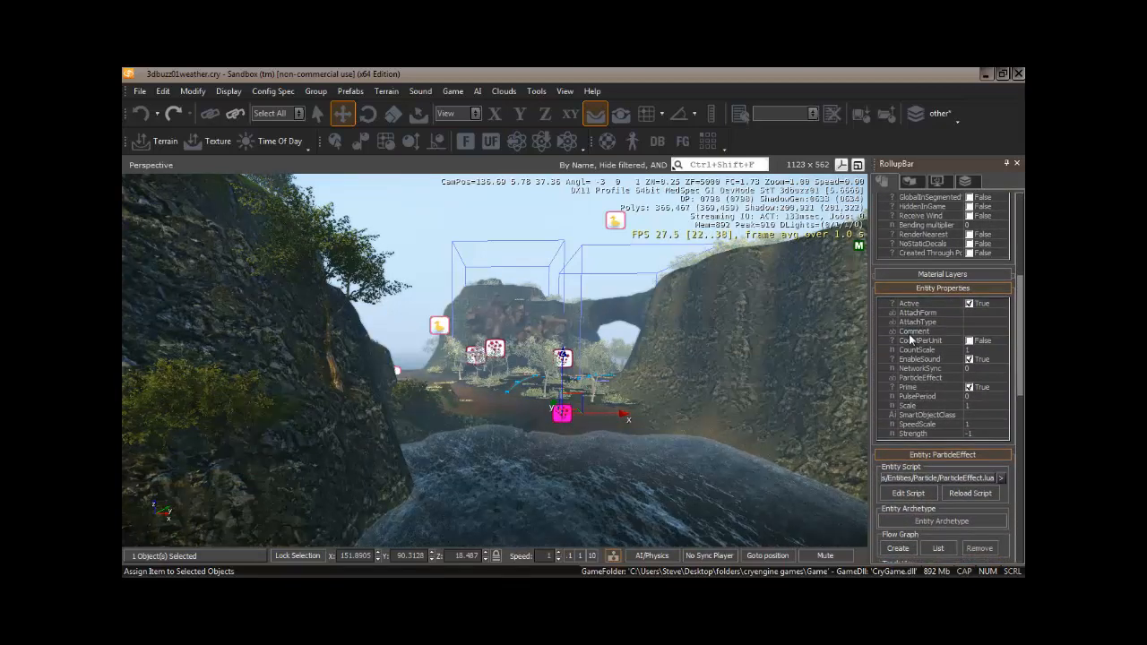
pyautogui.moveTo(1020, 310)
pyautogui.mouseDown()
pyautogui.moveTo(1020, 329)
pyautogui.moveTo(1016, 311)
pyautogui.mouseUp()
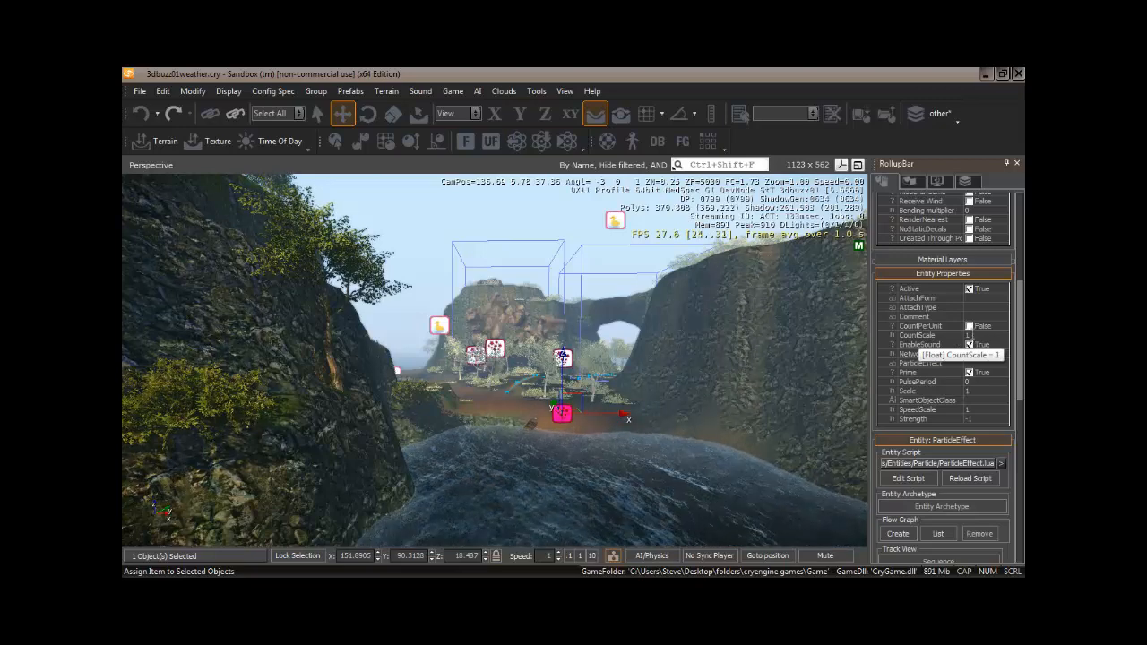
pyautogui.click(972, 336)
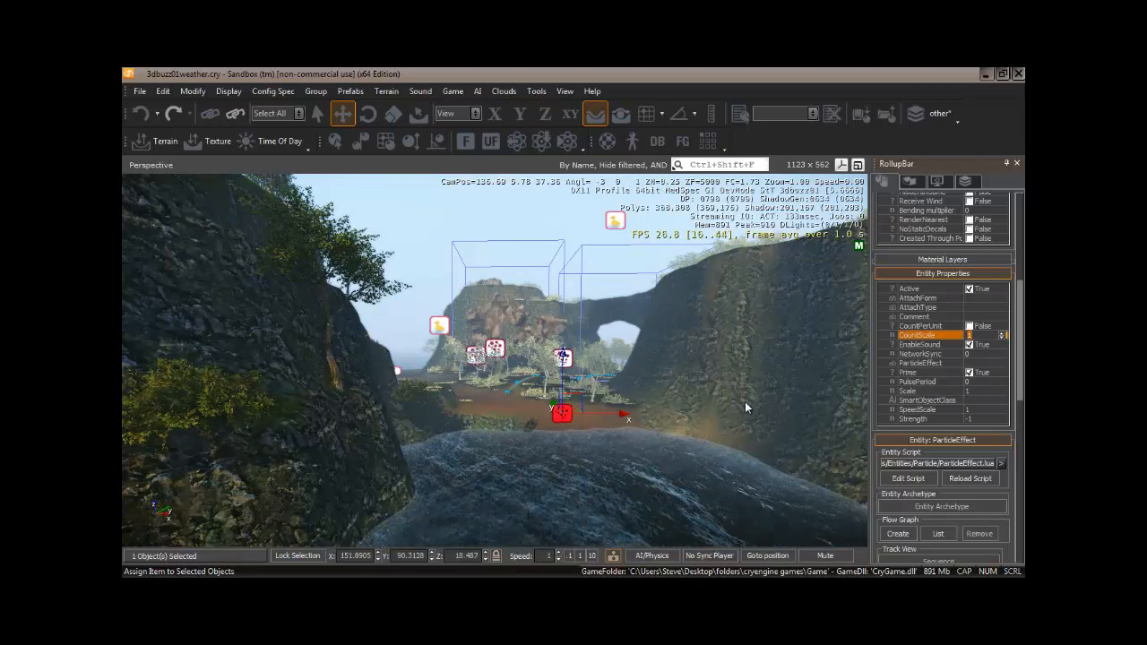
pyautogui.write('00')
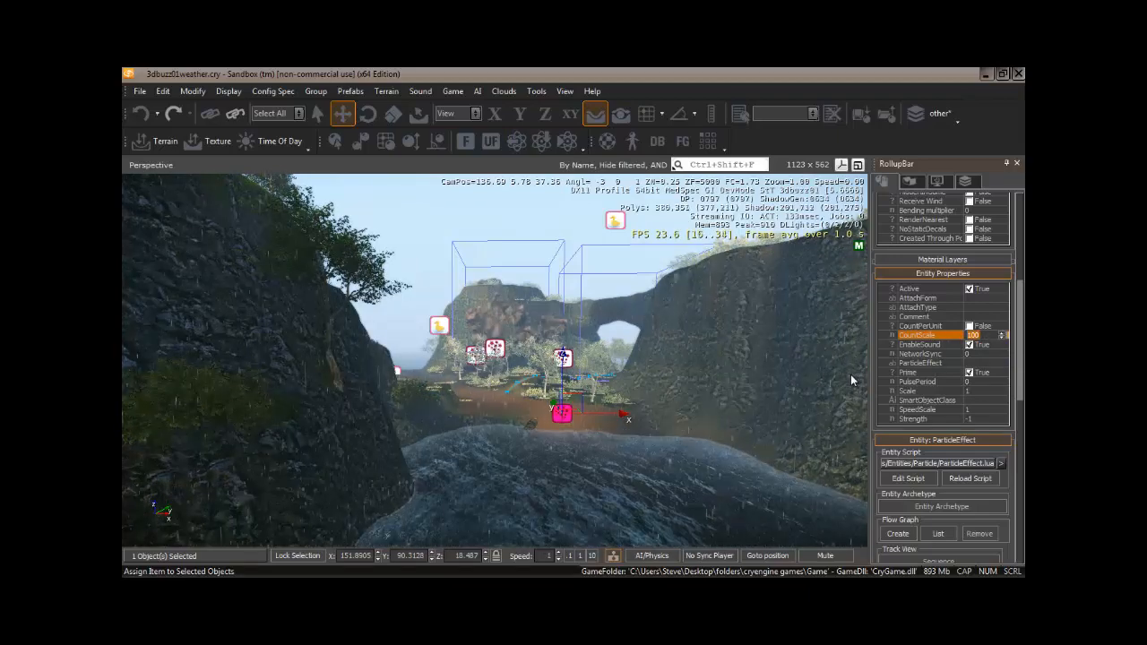
pyautogui.write('1')
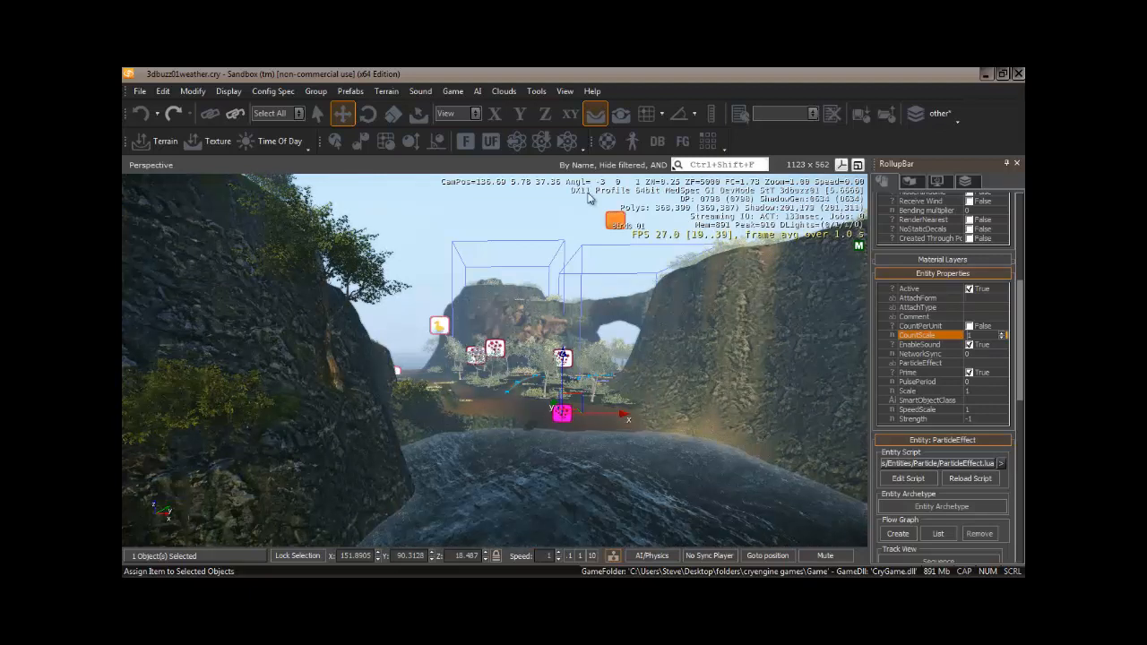
# Open the Weather particle library in the Database View's Particles section.
pyautogui.click(657, 143)
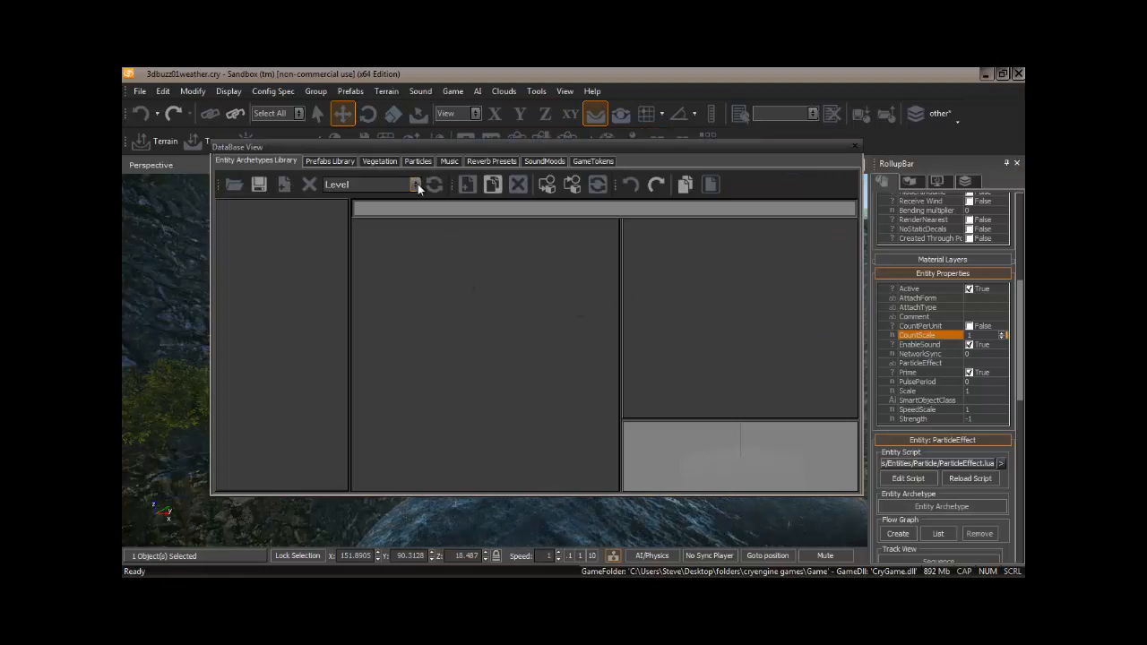
pyautogui.click(418, 161)
pyautogui.click(417, 183)
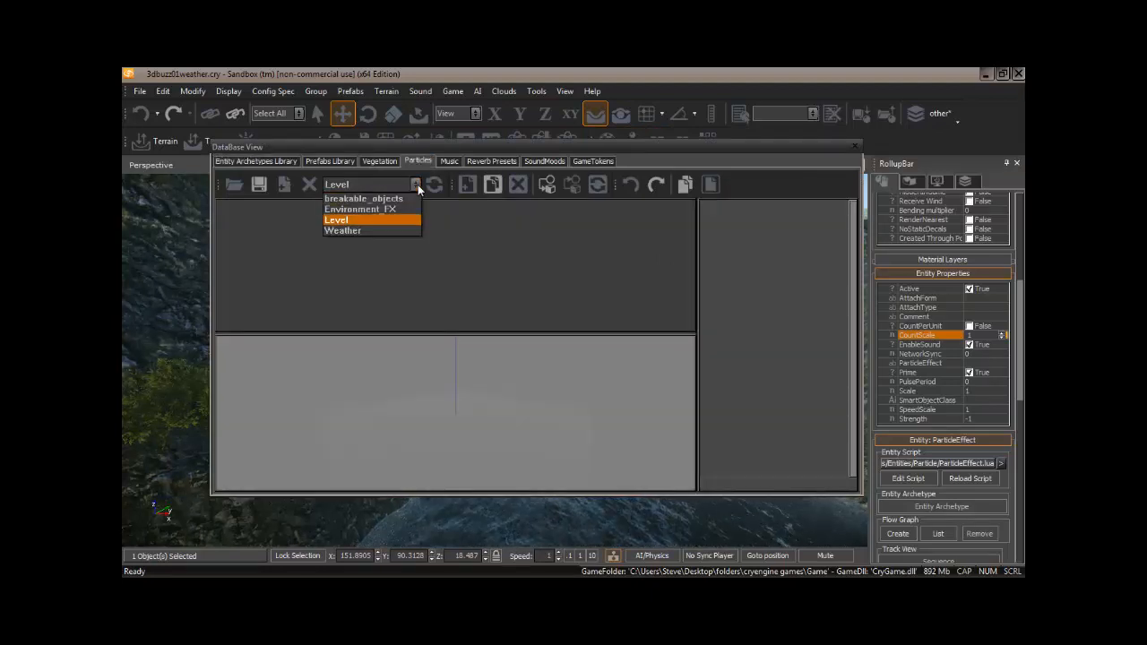
pyautogui.click(402, 229)
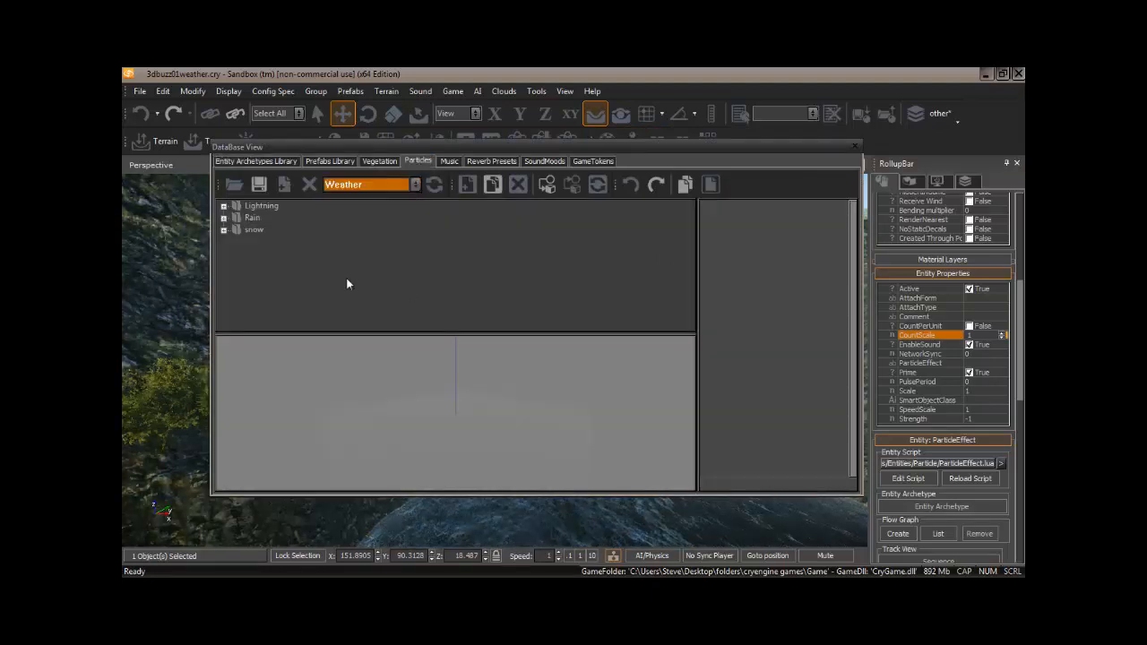
# Assign the space_loop effect from the Weather library's Rain folder to the selected particle entity, then close the Database View.
pyautogui.click(225, 219)
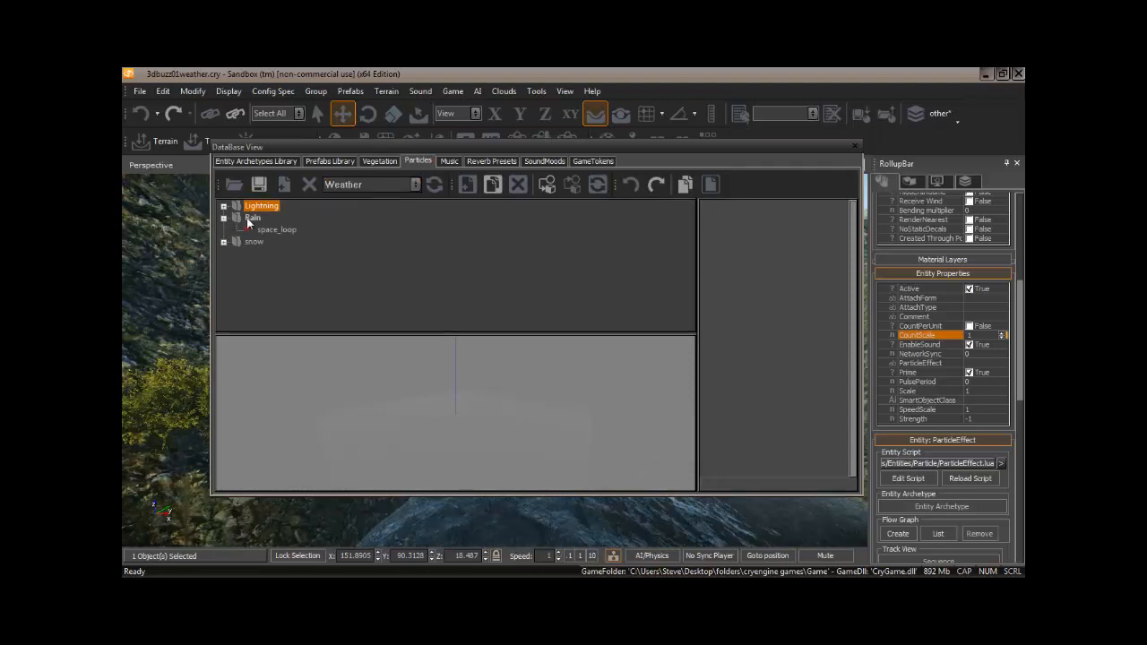
pyautogui.click(276, 230)
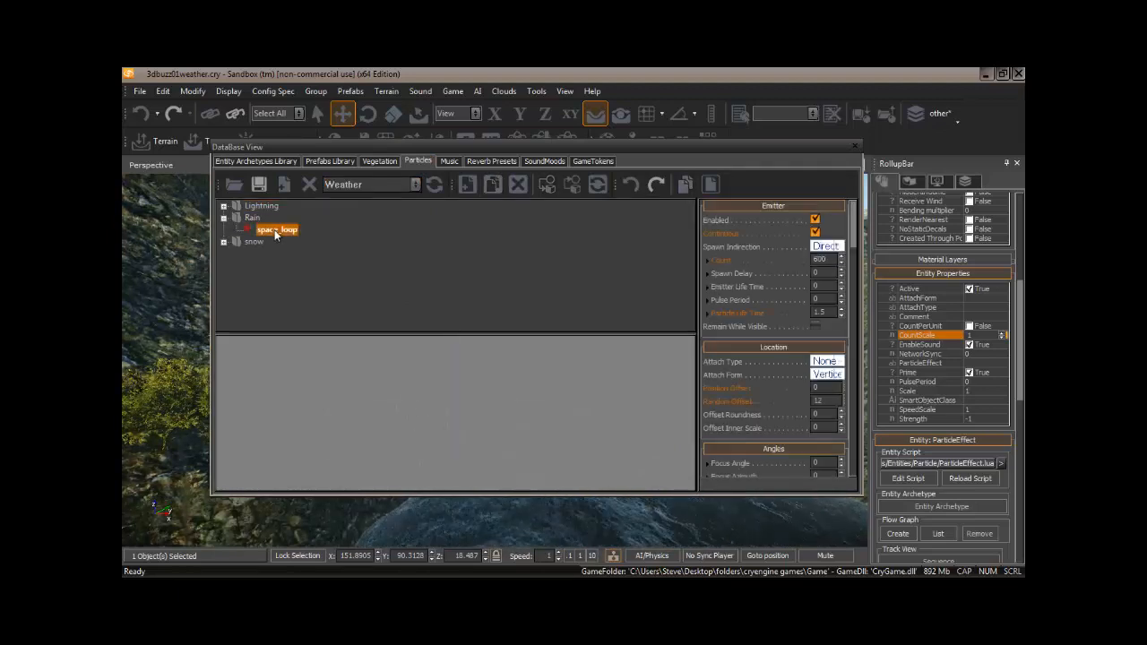
pyautogui.rightClick(276, 235)
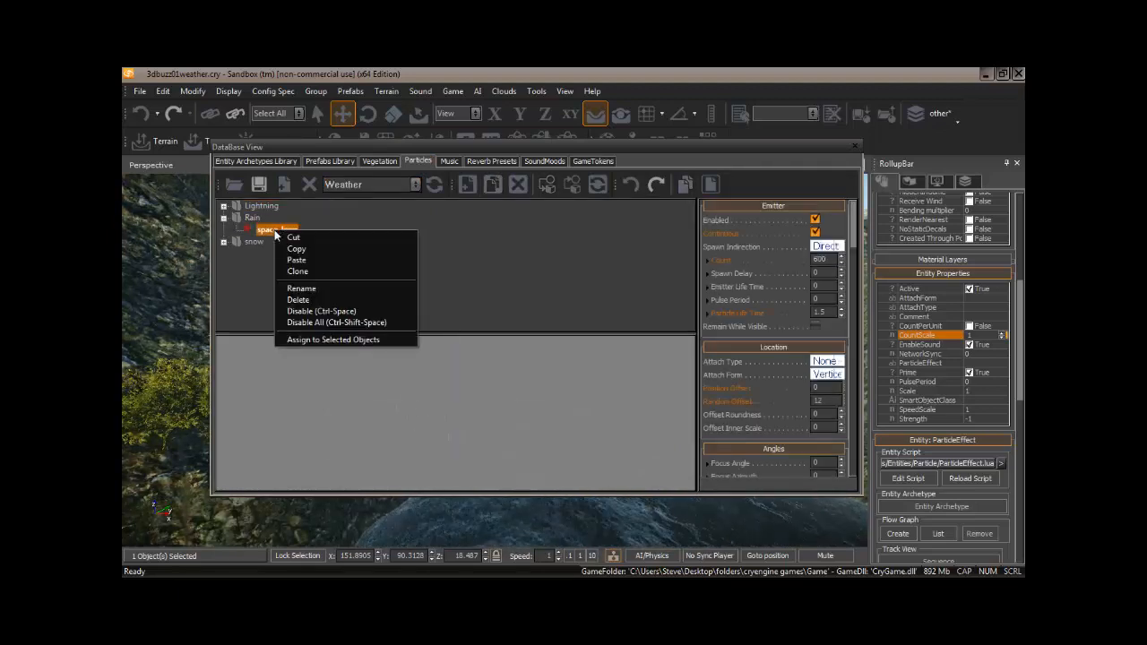
pyautogui.click(335, 338)
pyautogui.click(855, 147)
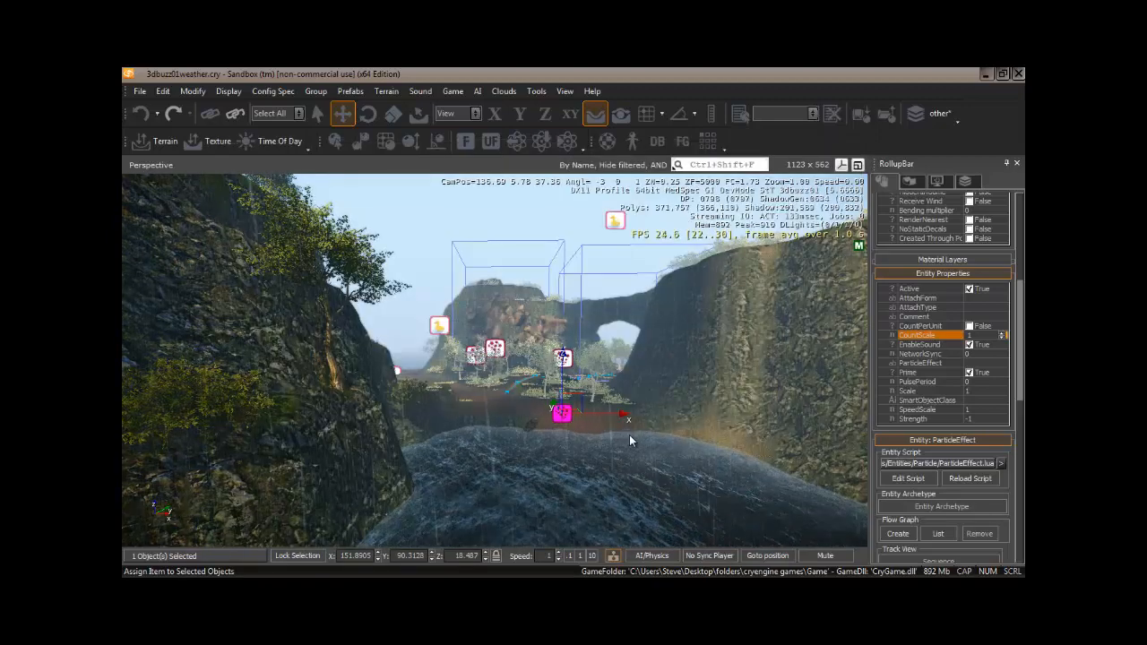
# Set the particle entity's CountScale to 10.
pyautogui.doubleClick(968, 336)
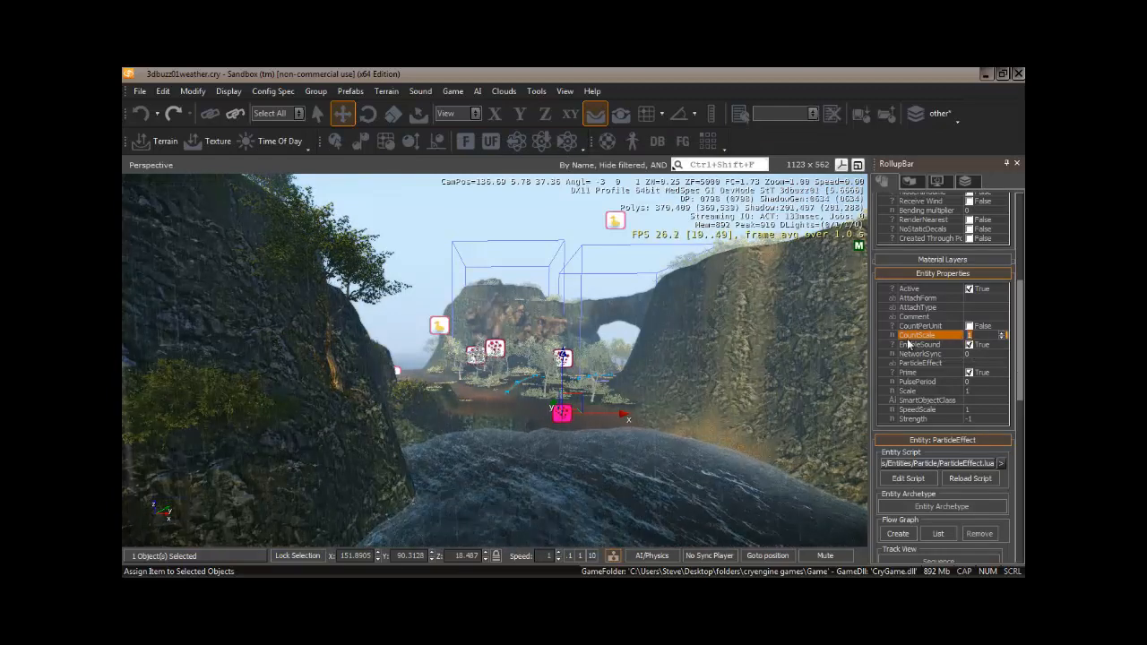
pyautogui.write('10')
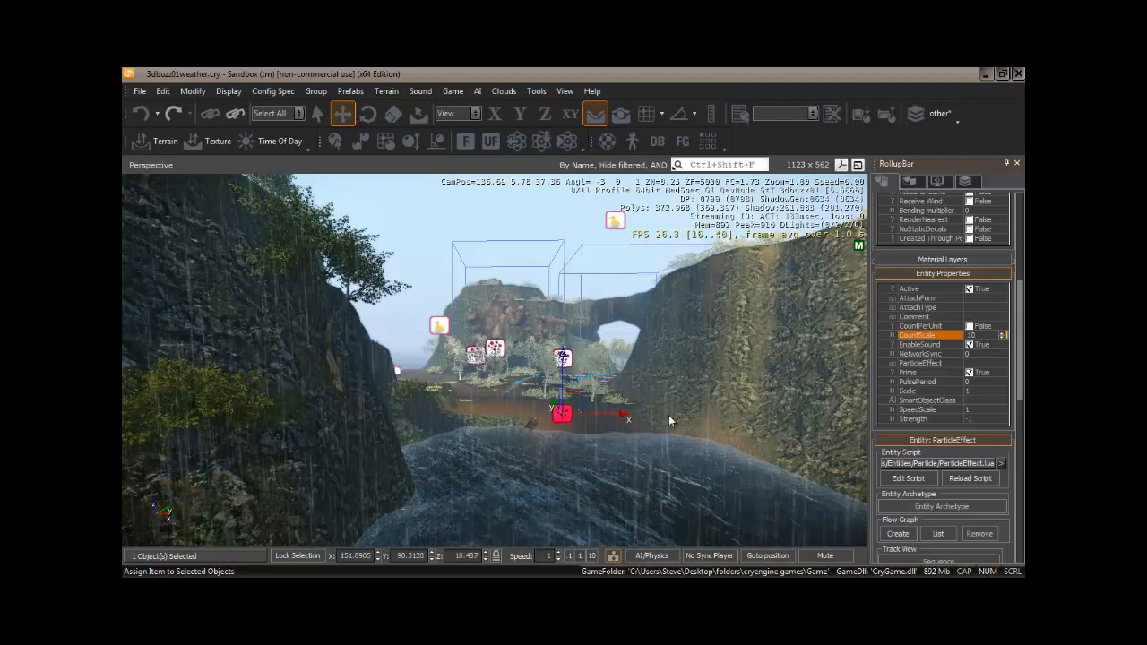
# Fly through the level to inspect the rain outdoors and inside the fishing house.
pyautogui.moveTo(756, 361); pyautogui.dragTo(578, 558, button='right')
pyautogui.press('w')
pyautogui.press('w')
pyautogui.click(569, 556)
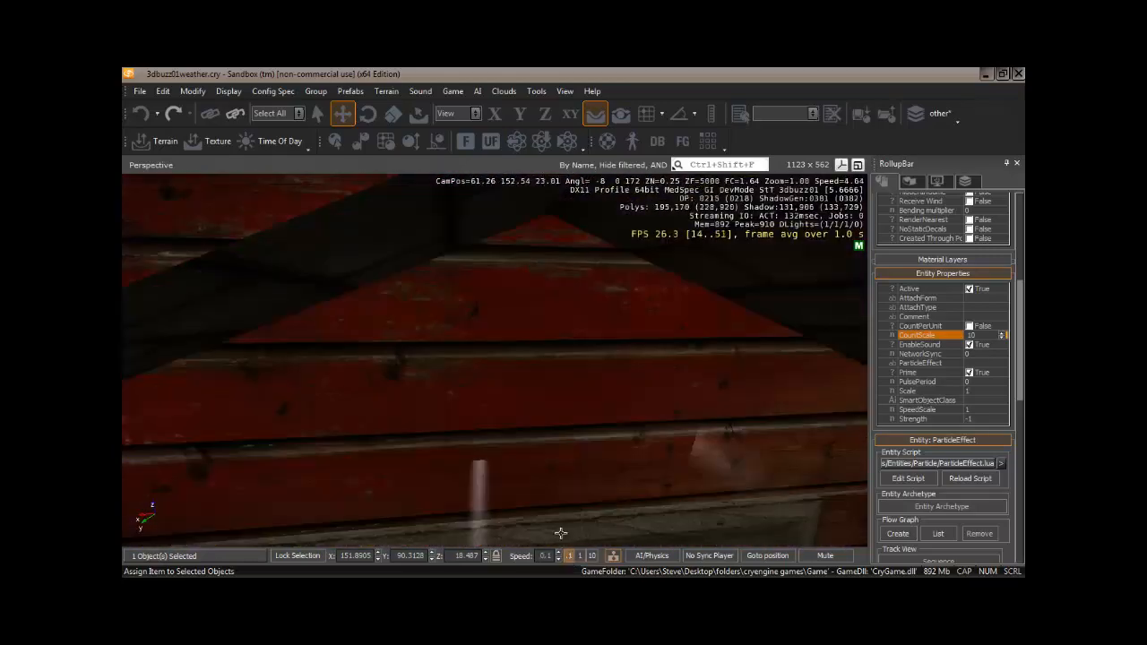
pyautogui.press('w')
pyautogui.moveTo(506, 522); pyautogui.dragTo(507, 523, button='right')
pyautogui.press('w')
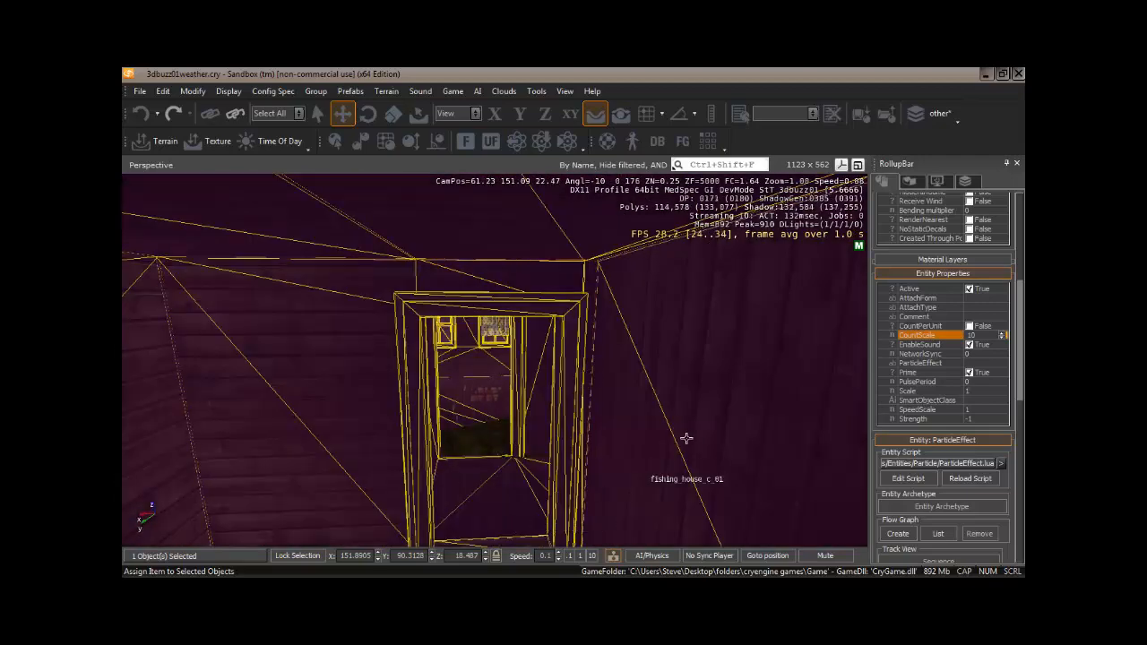
# Select the fishing house brush to examine its RainOccluder setting, then fly around the level viewing the rain.
pyautogui.click(685, 438)
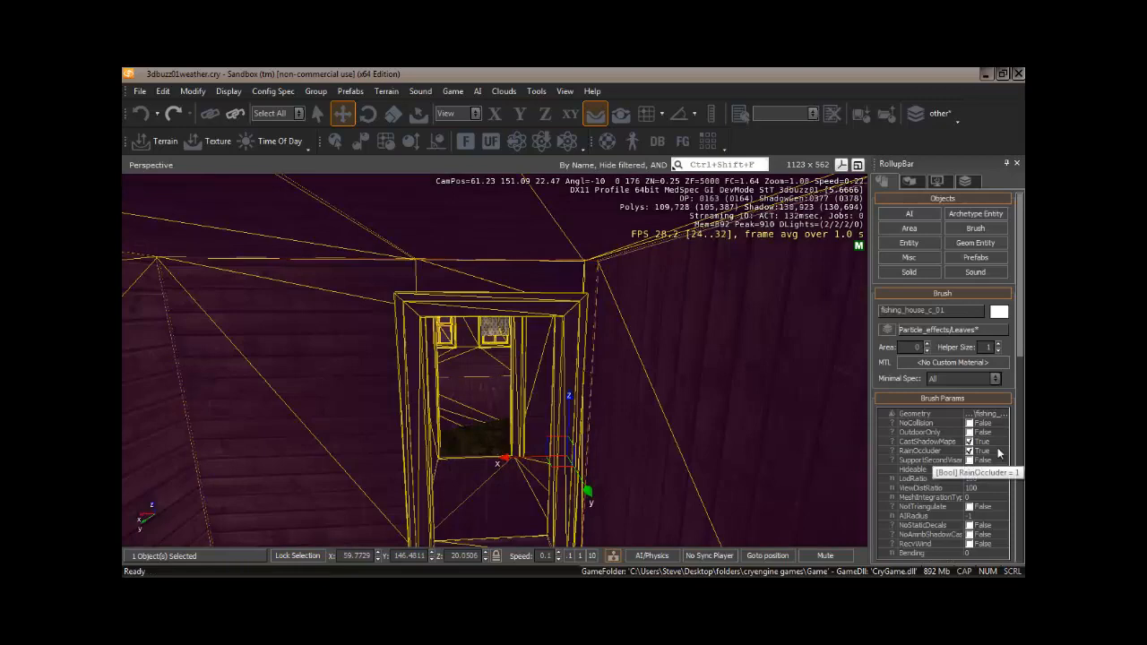
pyautogui.moveTo(612, 438)
pyautogui.mouseDown(button='right')
pyautogui.moveTo(599, 448)
pyautogui.moveTo(614, 430)
pyautogui.moveTo(630, 439)
pyautogui.moveTo(612, 438)
pyautogui.mouseUp(button='right')
pyautogui.press('s')
pyautogui.press('w')
pyautogui.press('w')
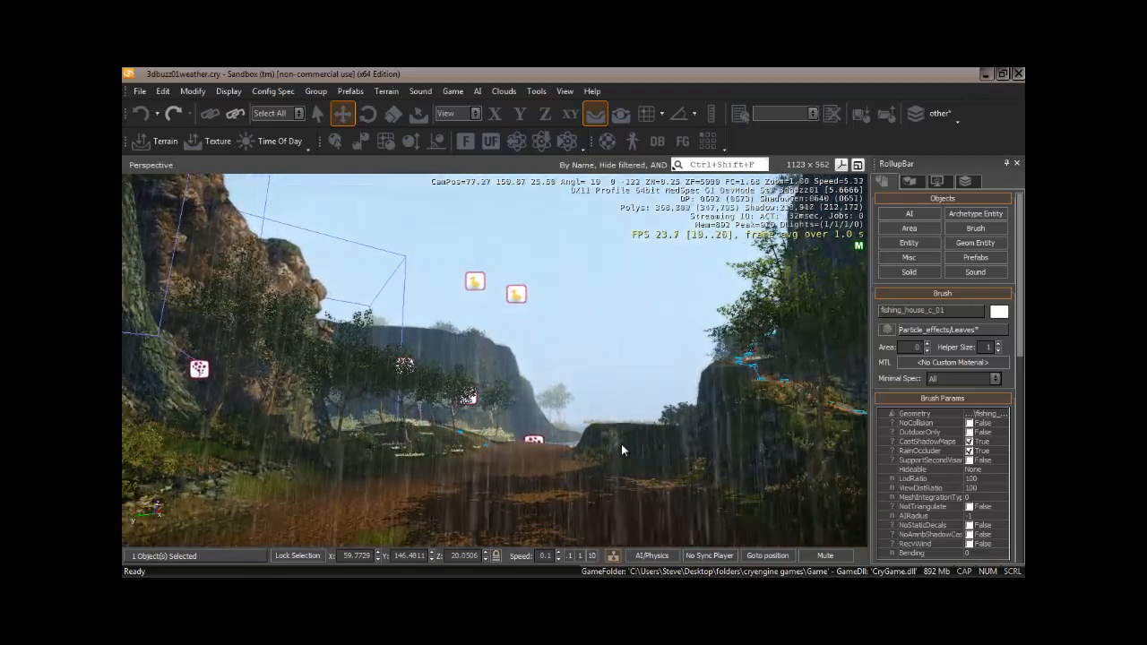
pyautogui.click(580, 555)
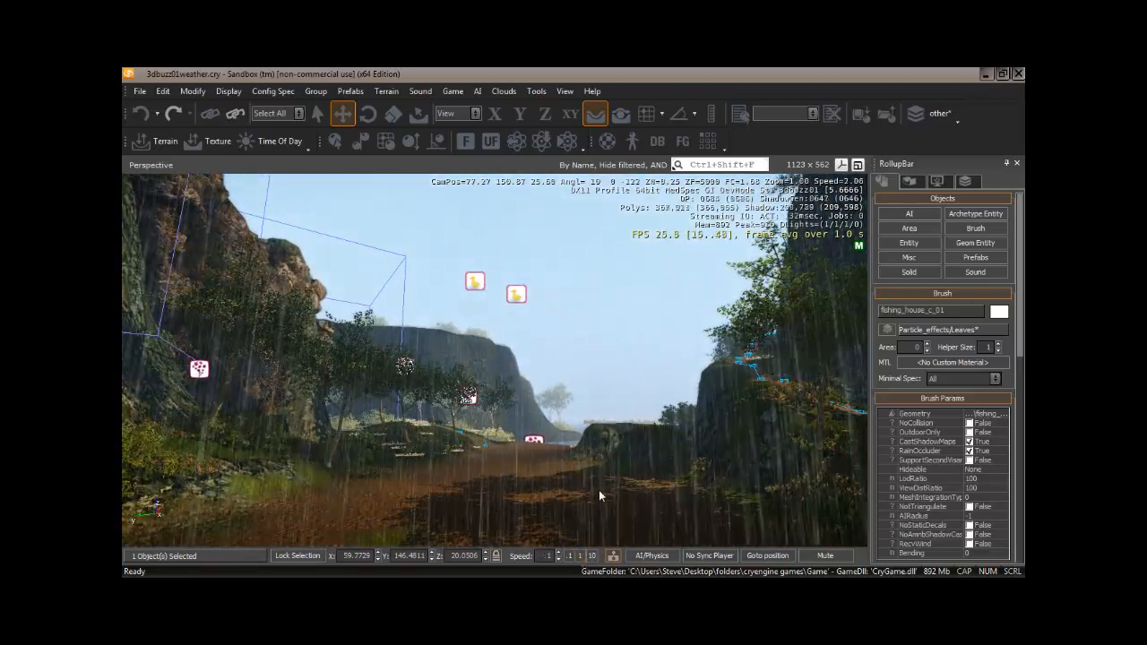
pyautogui.moveTo(599, 490)
pyautogui.mouseDown(button='right')
pyautogui.moveTo(581, 489)
pyautogui.moveTo(637, 492)
pyautogui.moveTo(578, 492)
pyautogui.moveTo(590, 472)
pyautogui.moveTo(578, 492)
pyautogui.moveTo(558, 494)
pyautogui.moveTo(595, 492)
pyautogui.moveTo(578, 492)
pyautogui.mouseUp(button='right')
pyautogui.press('w')
pyautogui.press('s')
pyautogui.press('w')
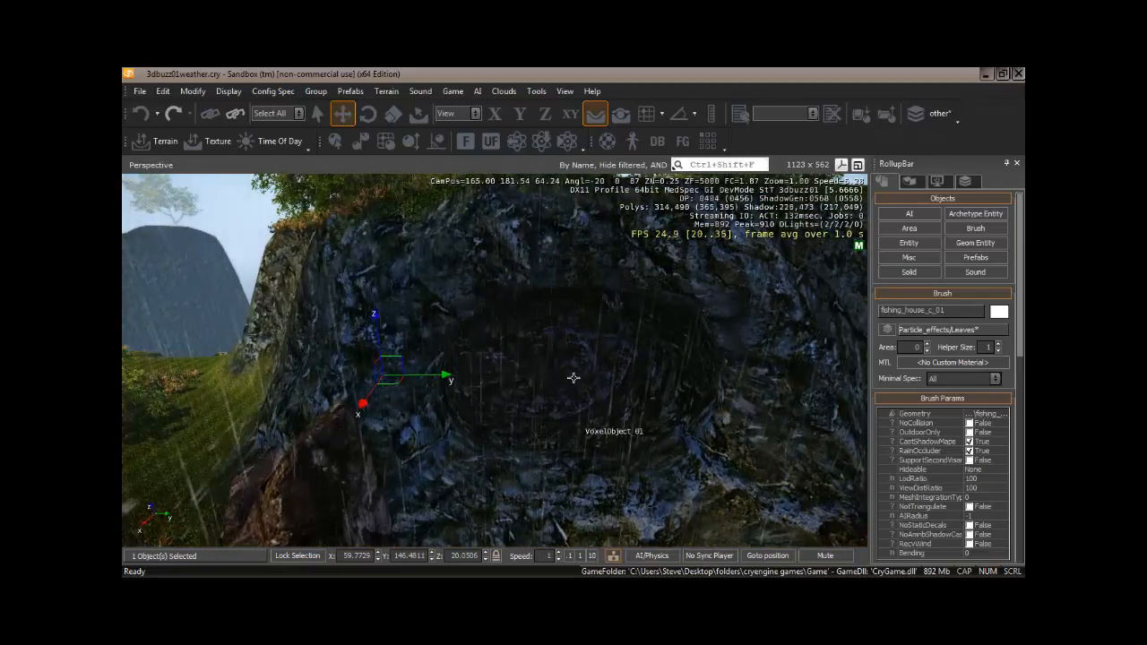
pyautogui.moveTo(570, 372)
pyautogui.mouseDown(button='right')
pyautogui.moveTo(556, 382)
pyautogui.moveTo(648, 379)
pyautogui.moveTo(554, 377)
pyautogui.moveTo(572, 362)
pyautogui.moveTo(592, 375)
pyautogui.mouseUp(button='right')
pyautogui.moveTo(653, 415); pyautogui.dragTo(628, 419, button='right')
pyautogui.press('a')
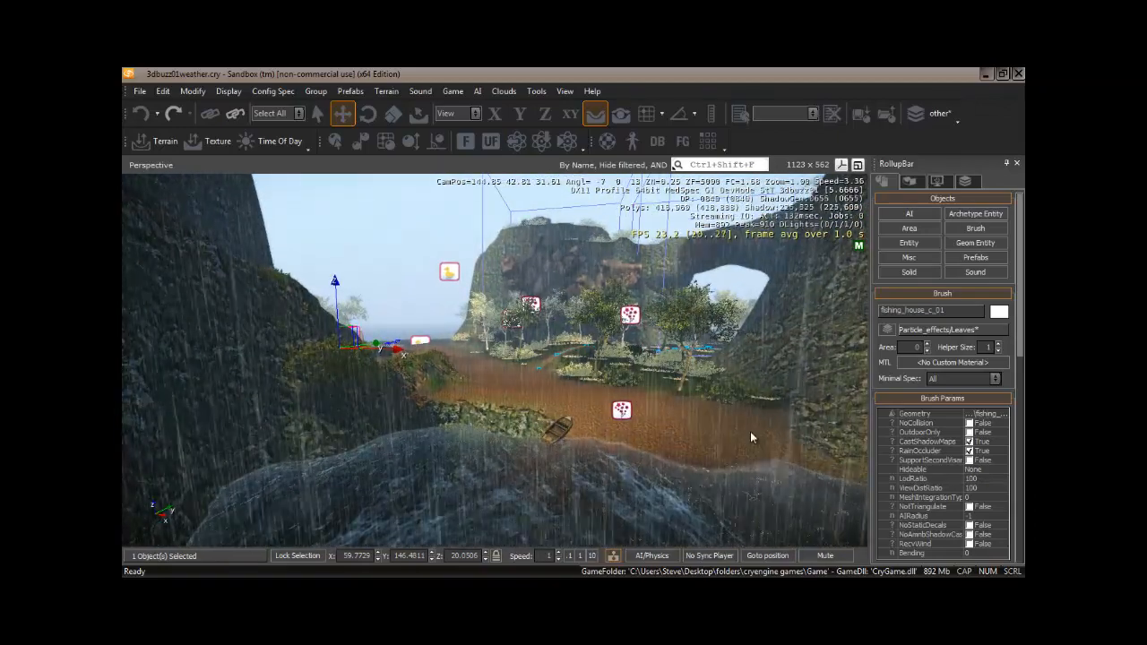
# Delete the rain particle effect entity and clear the selection.
pyautogui.click(621, 410)
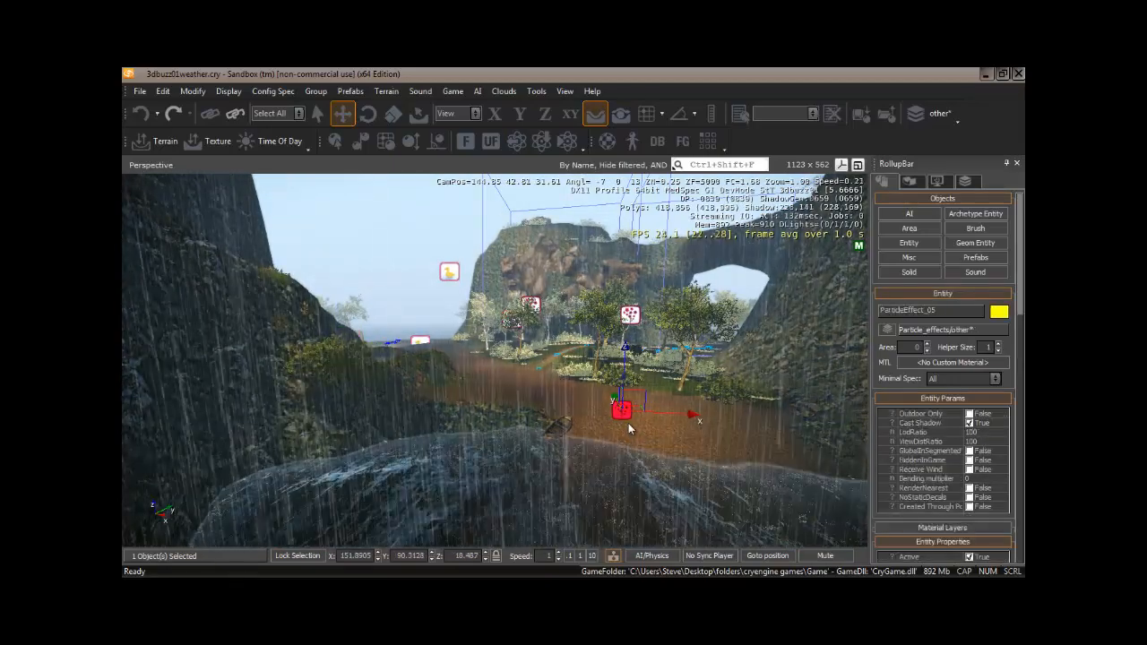
pyautogui.press('Delete')
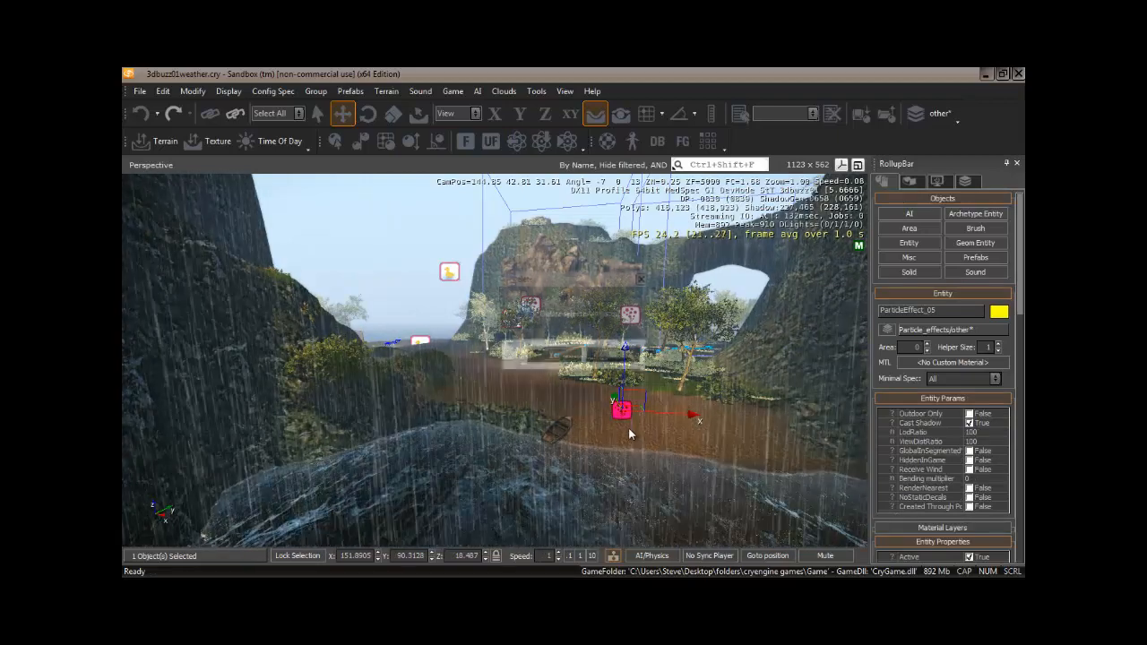
pyautogui.click(553, 359)
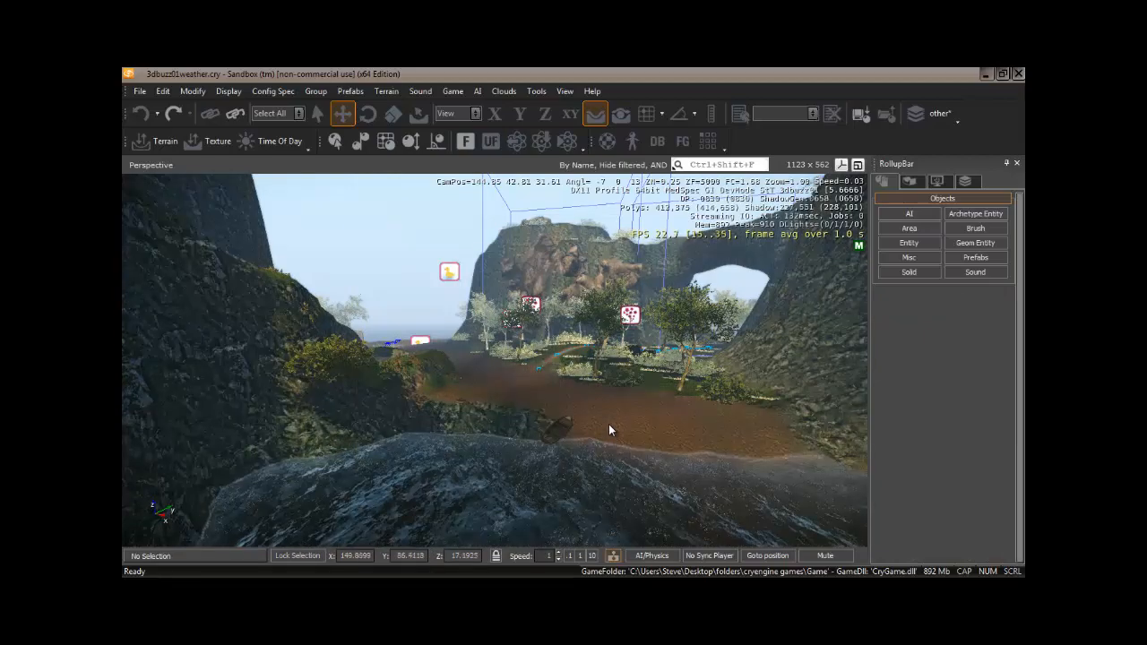
# Set the Time of Day current time to 22:00 and close the Time of Day window.
pyautogui.moveTo(609, 424); pyautogui.dragTo(610, 424, button='right')
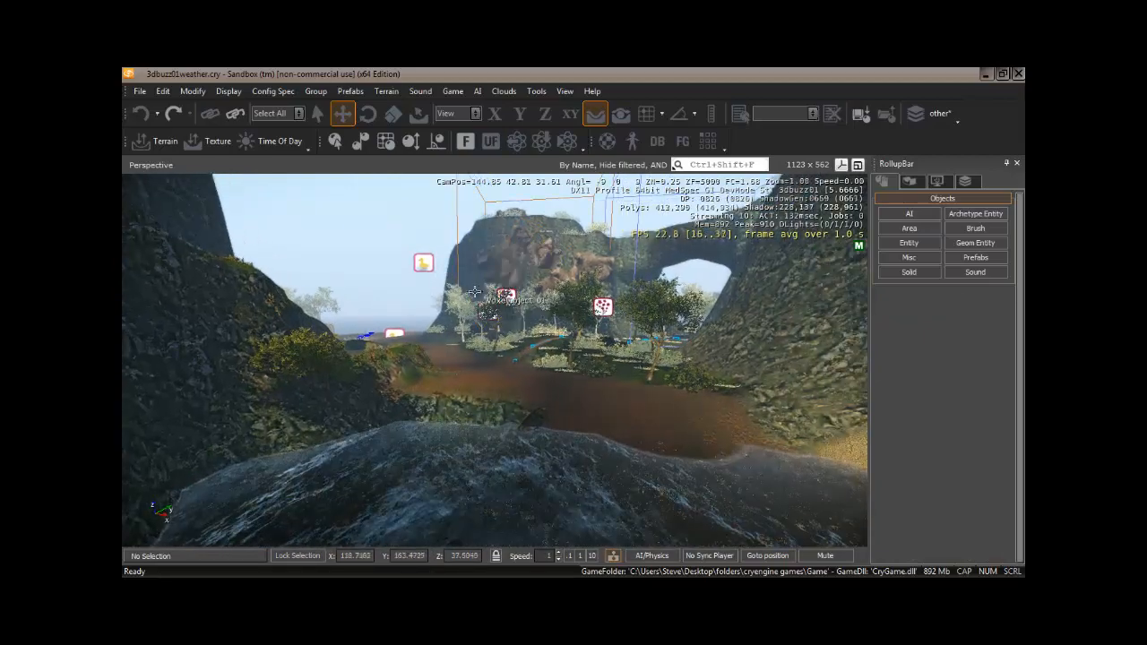
pyautogui.click(291, 145)
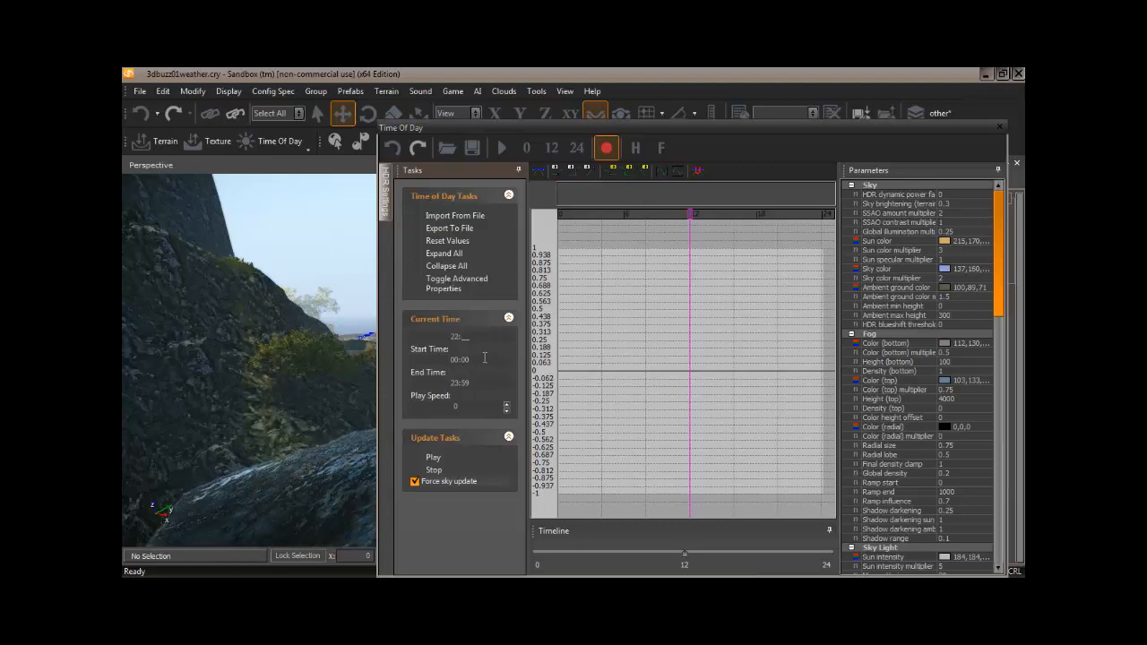
pyautogui.press('Return')
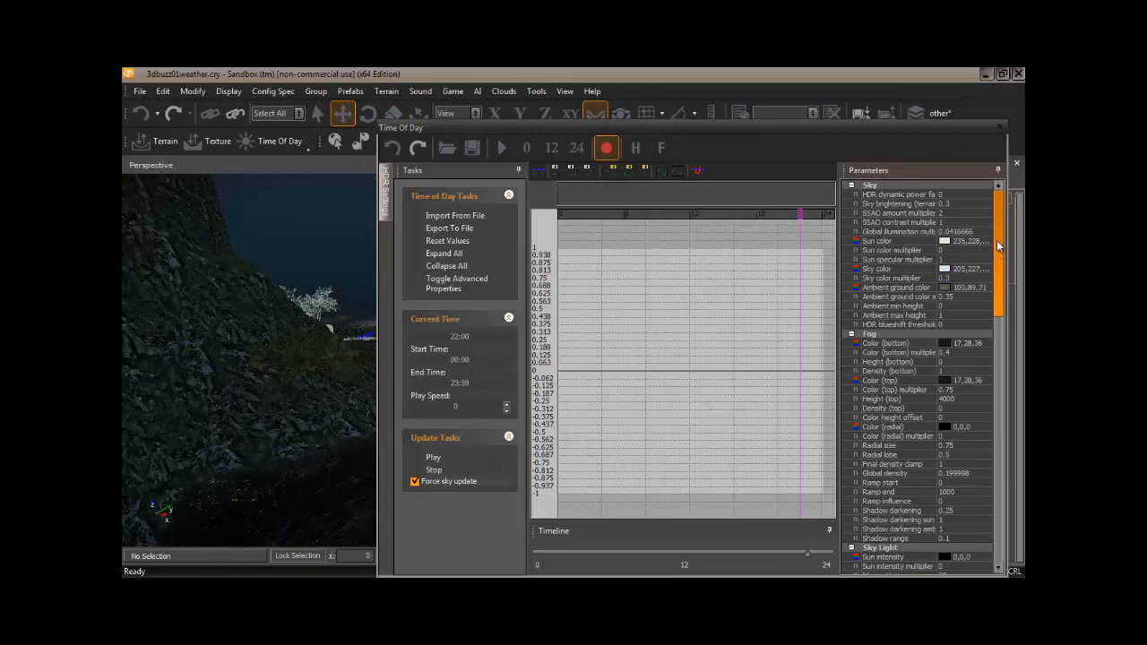
pyautogui.click(1001, 128)
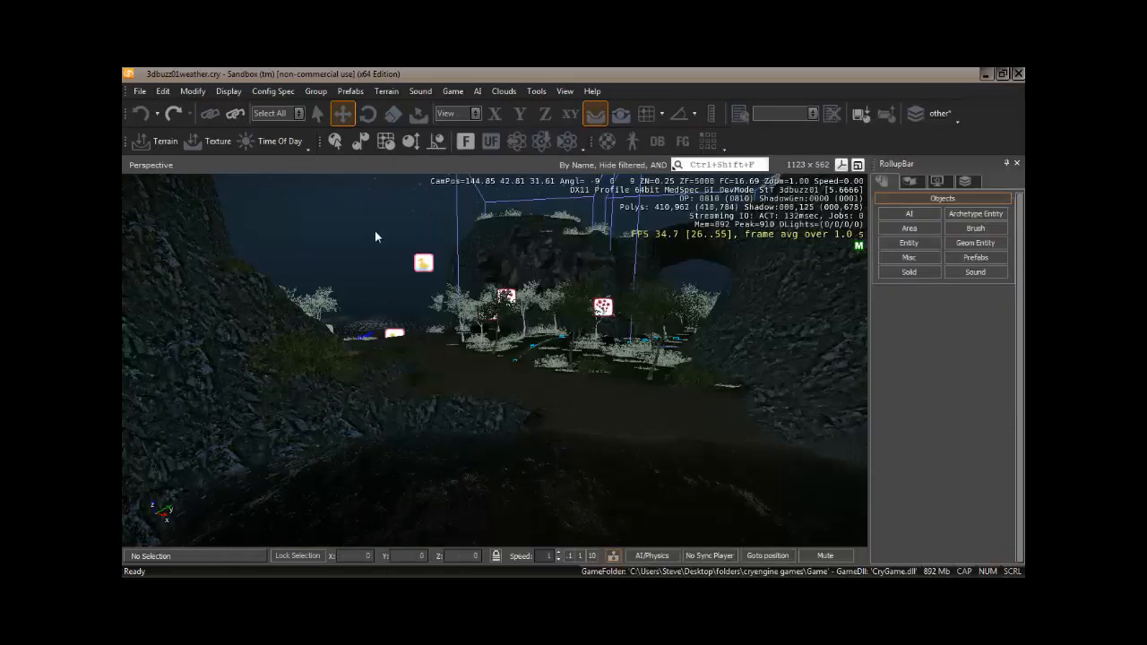
# Place a Rain entity from the Environment entity category on the ground near the path.
pyautogui.moveTo(375, 236); pyautogui.dragTo(733, 254, button='right')
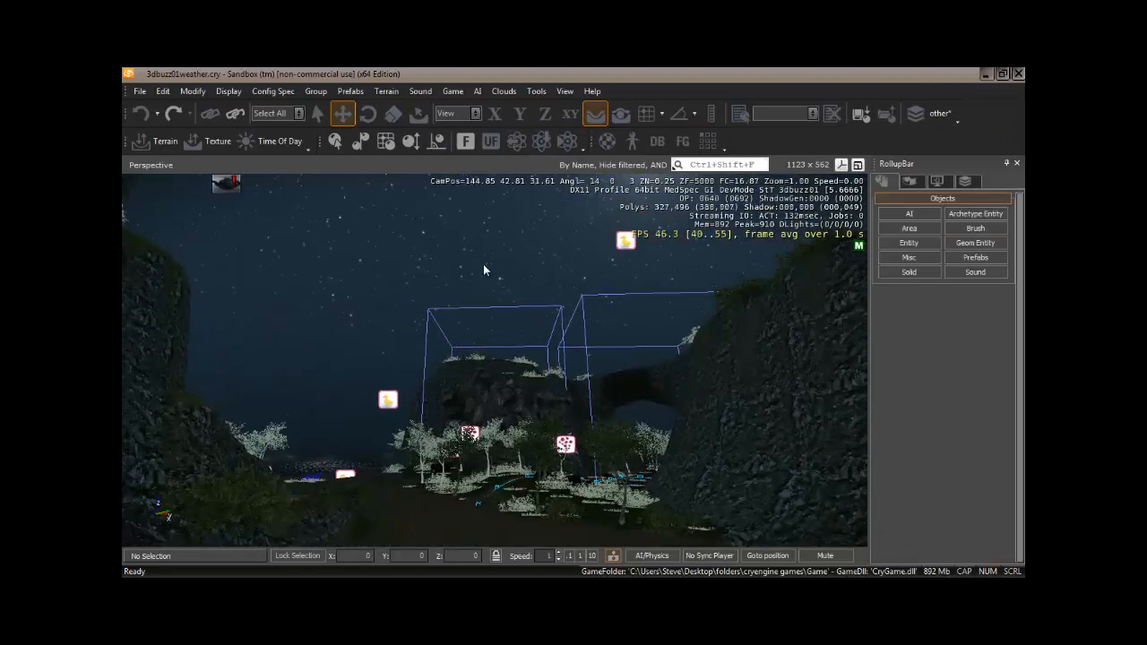
pyautogui.moveTo(483, 264); pyautogui.dragTo(757, 422, button='right')
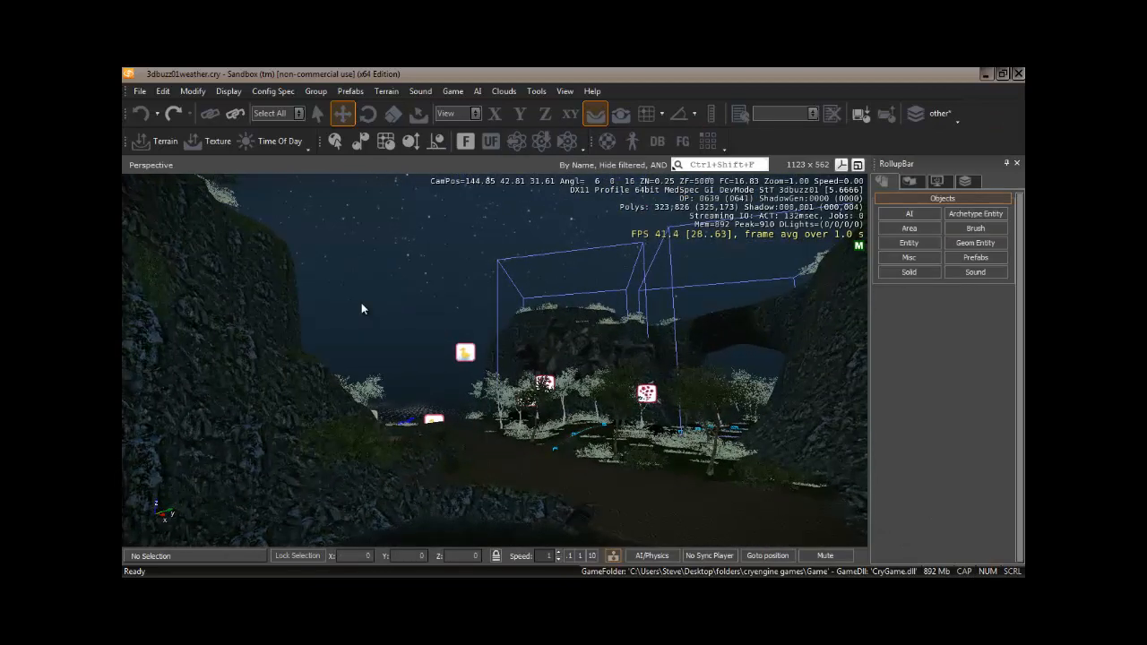
pyautogui.moveTo(452, 304); pyautogui.dragTo(667, 370, button='right')
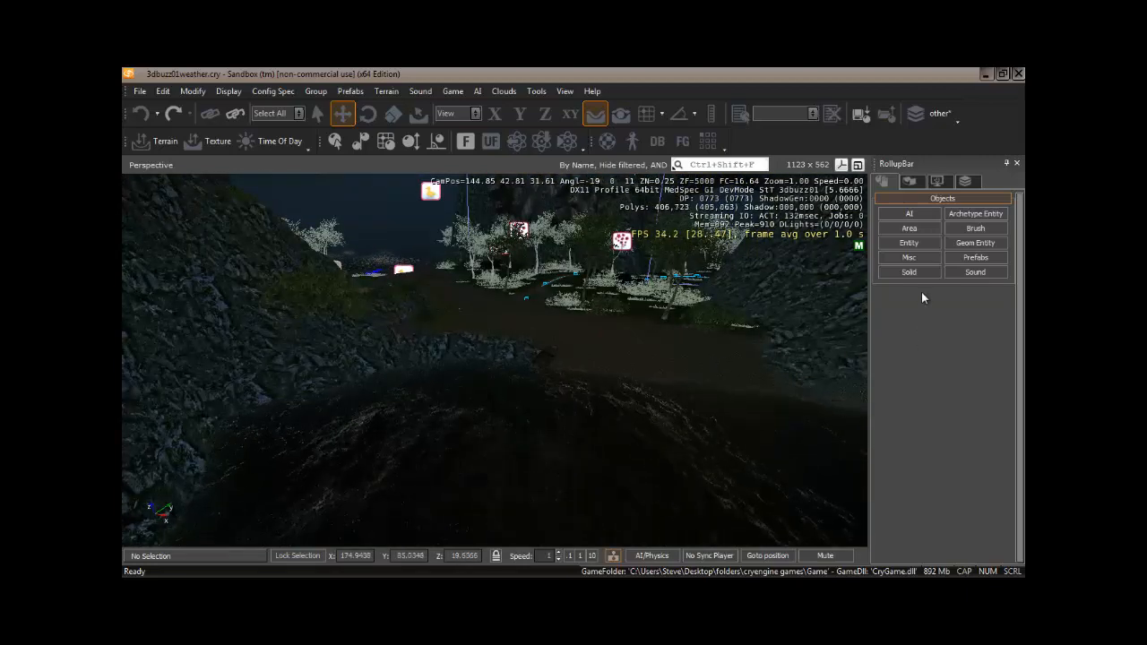
pyautogui.click(917, 244)
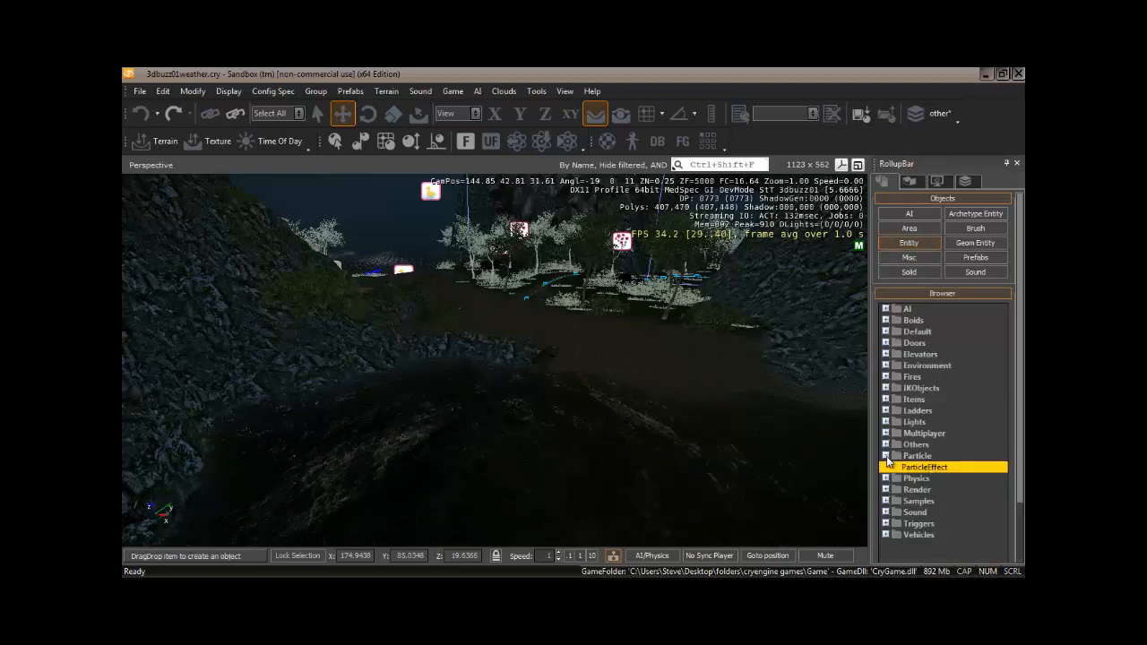
pyautogui.click(886, 367)
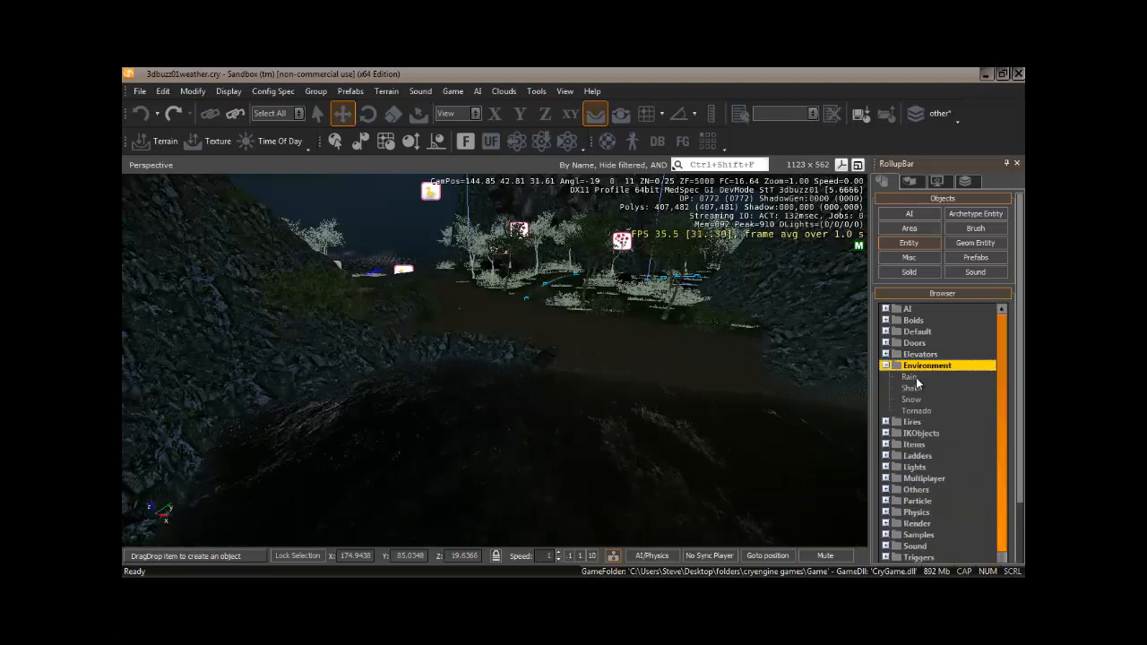
pyautogui.click(910, 377)
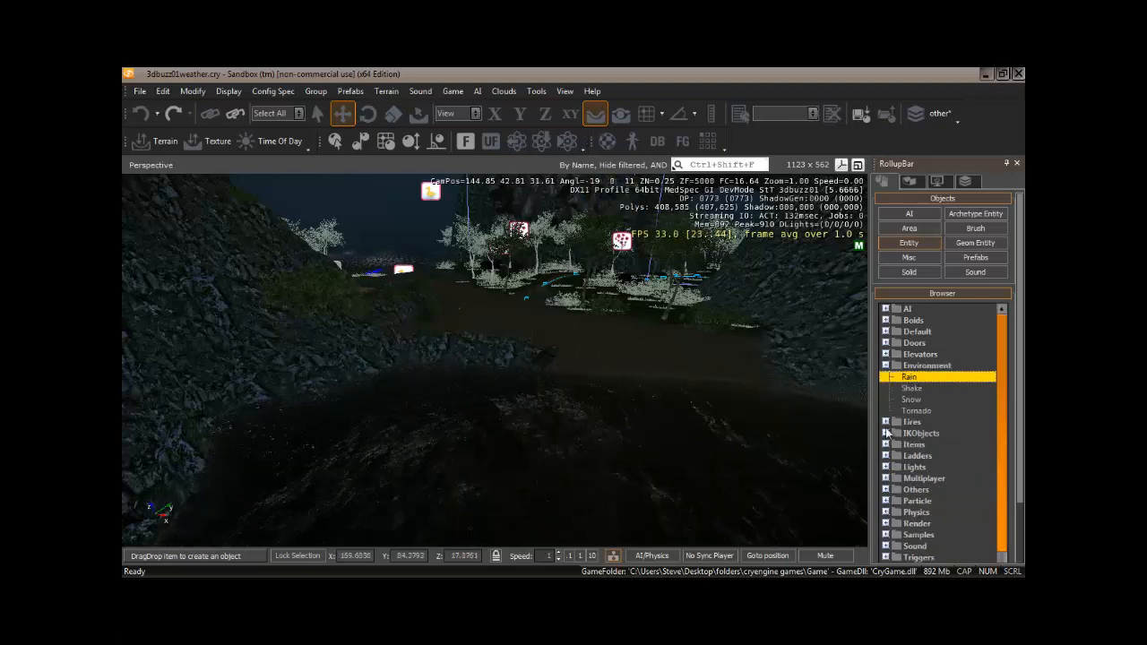
pyautogui.click(590, 328)
pyautogui.click(590, 332)
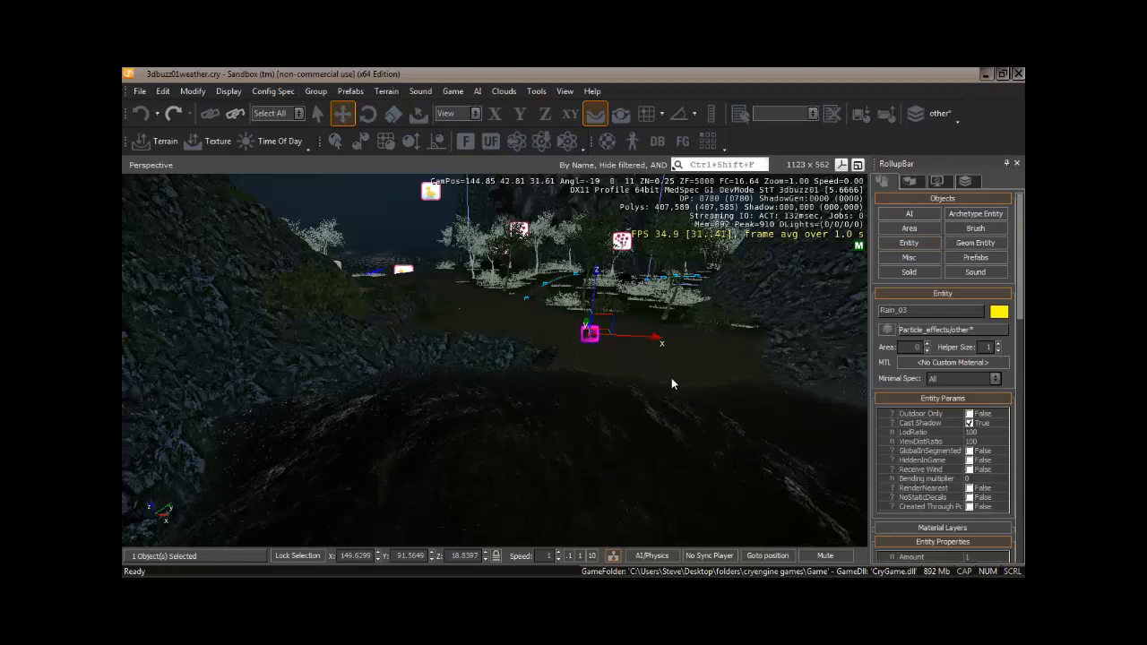
# Fly through the level to view the Rain entity's effect at night.
pyautogui.moveTo(673, 383); pyautogui.dragTo(671, 378, button='right')
pyautogui.press('w')
pyautogui.press('w')
pyautogui.press('w')
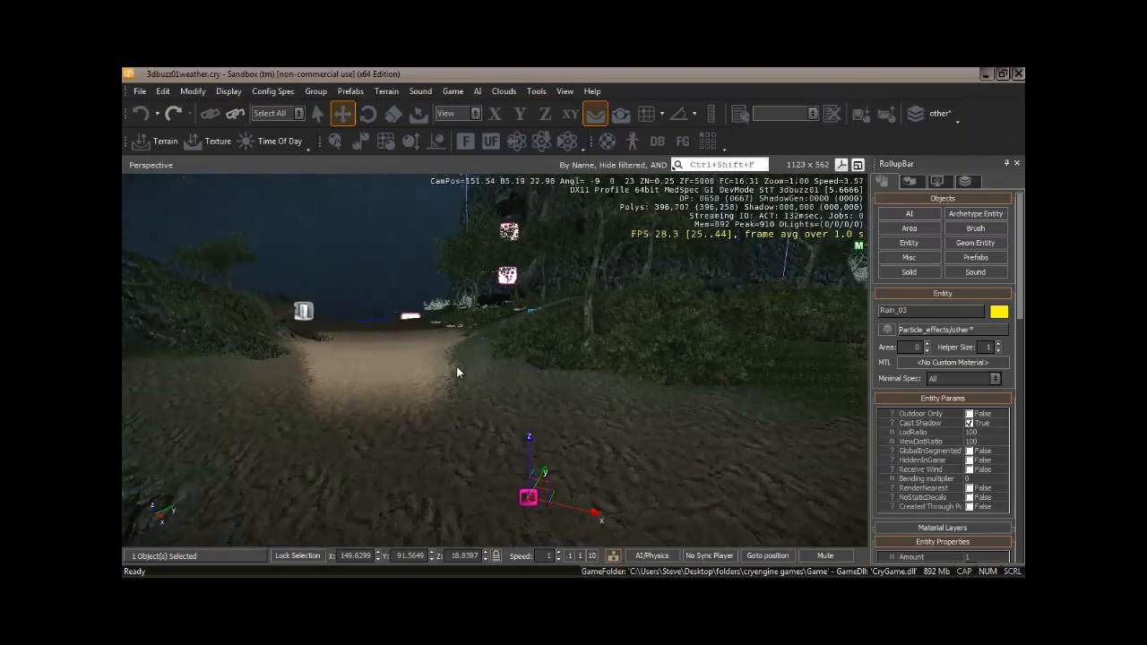
pyautogui.moveTo(446, 368); pyautogui.dragTo(448, 367, button='right')
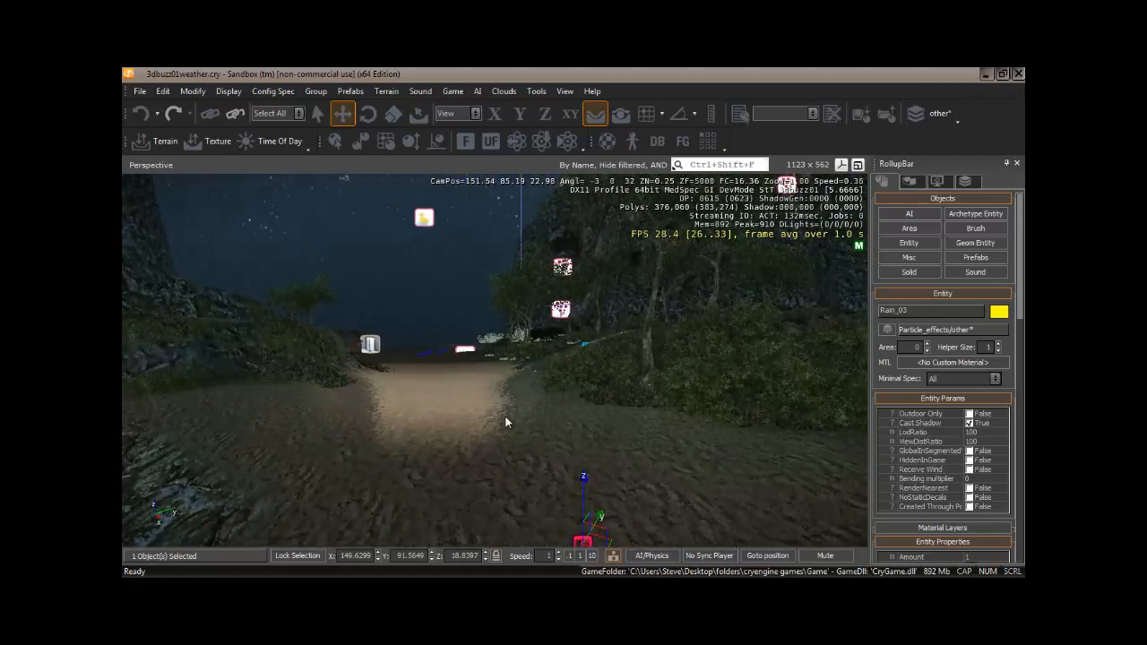
pyautogui.press('w')
pyautogui.moveTo(466, 434); pyautogui.dragTo(470, 433, button='right')
pyautogui.press('w')
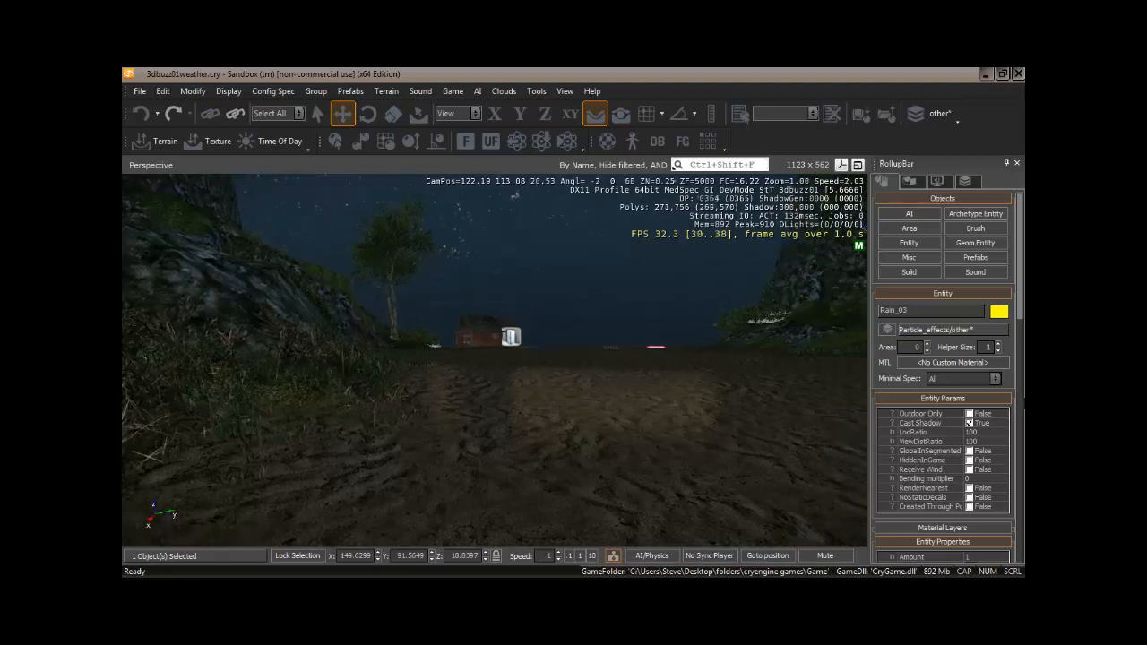
# Set the Rain entity's Amount to 3.
pyautogui.moveTo(1022, 296); pyautogui.dragTo(1018, 361)
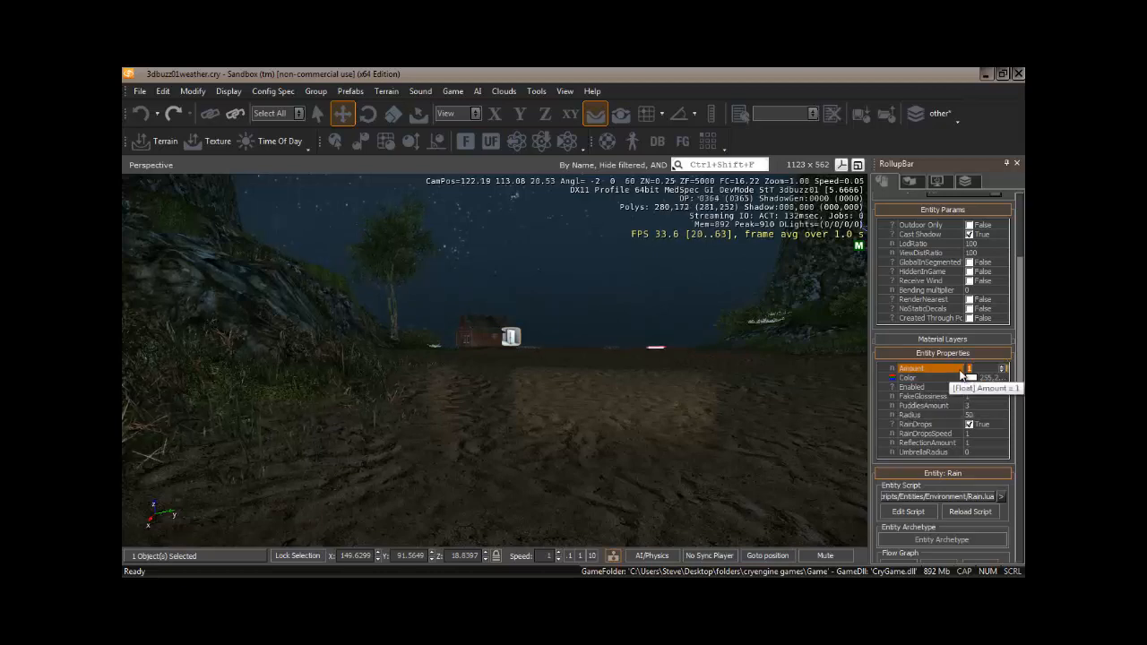
pyautogui.write('3')
pyautogui.press('Return')
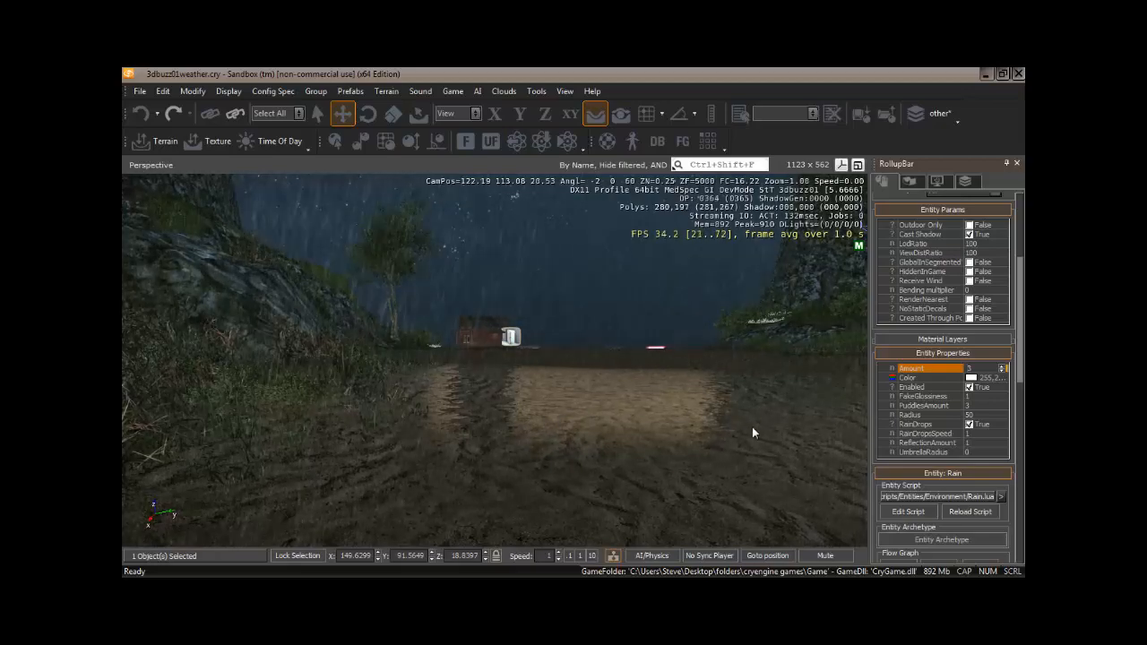
# Turn off Cast Shadow for the Rain entity.
pyautogui.press('s')
pyautogui.moveTo(679, 420); pyautogui.dragTo(677, 416, button='right')
pyautogui.press('s')
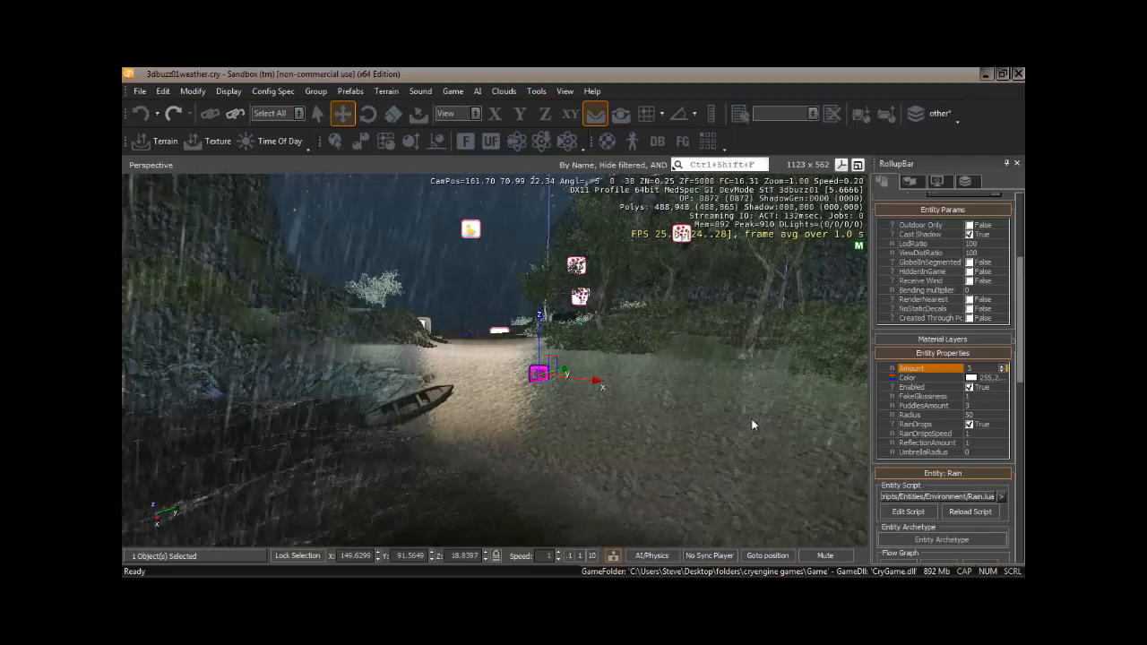
pyautogui.click(969, 235)
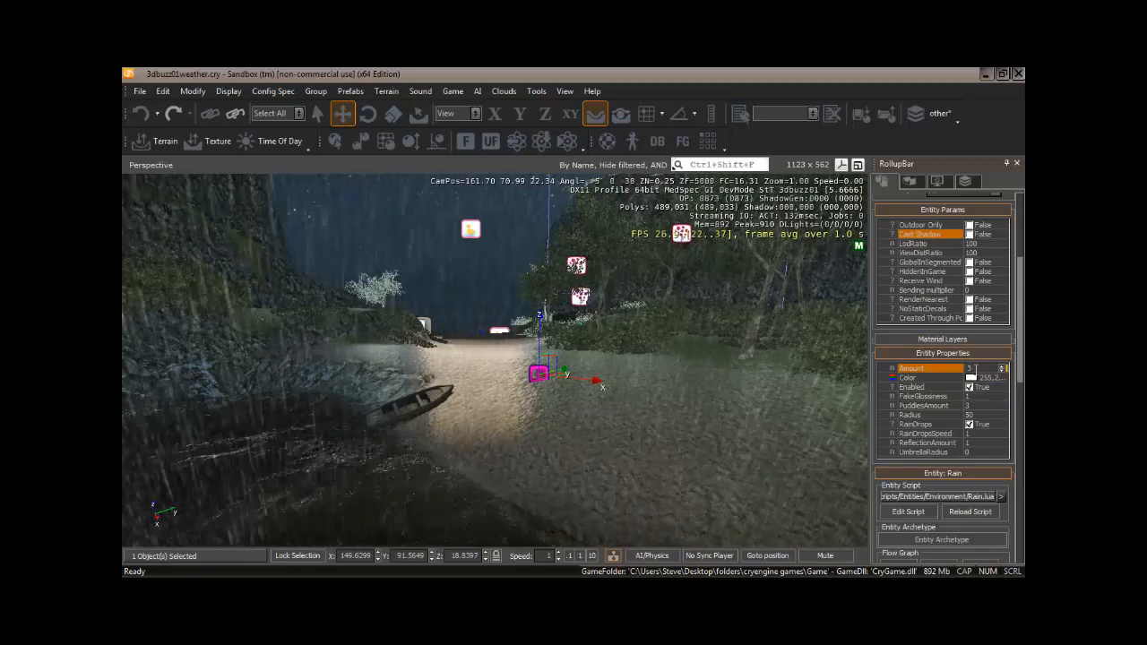
# Set the Rain entity's Color to a pale blue-grey using the color picker.
pyautogui.click(970, 378)
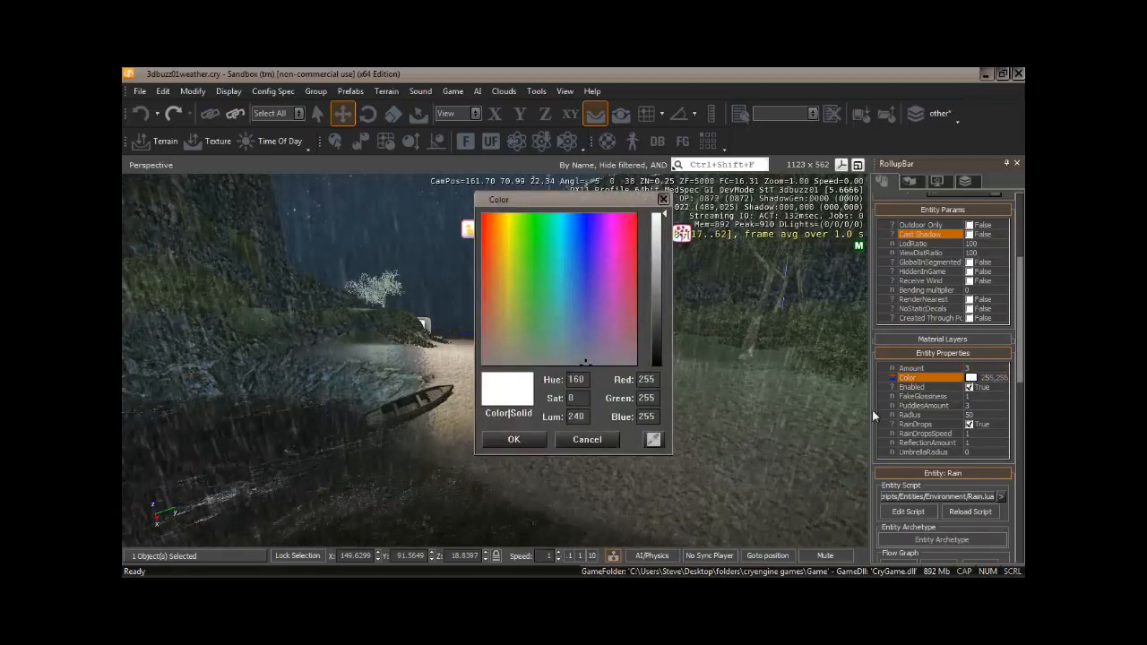
pyautogui.click(567, 340)
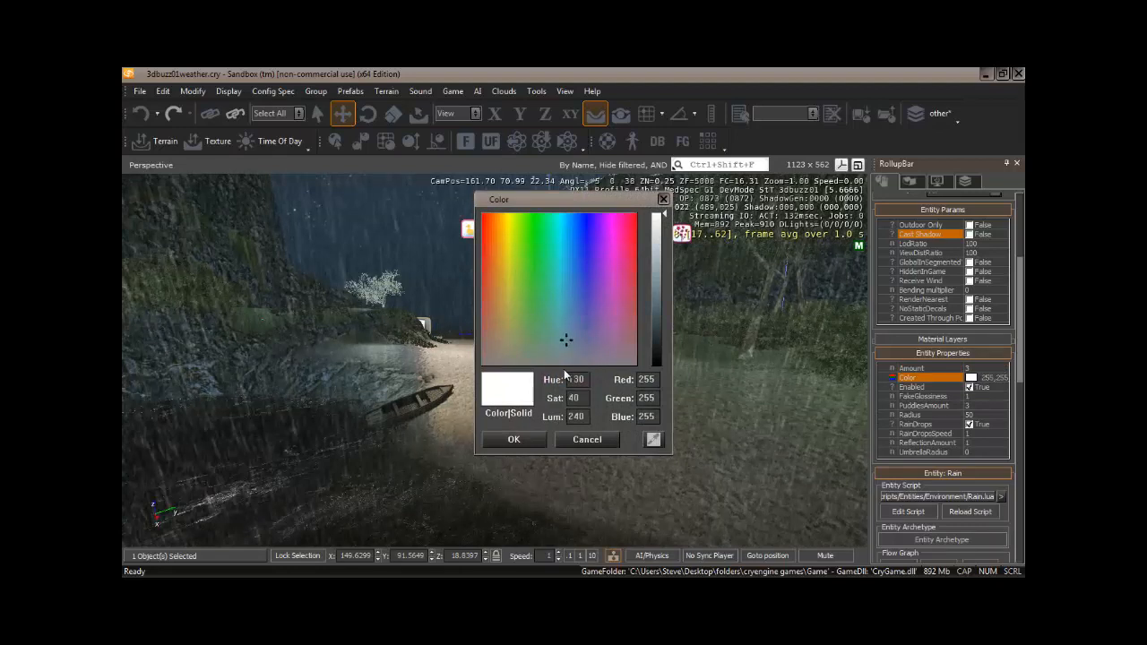
pyautogui.click(659, 251)
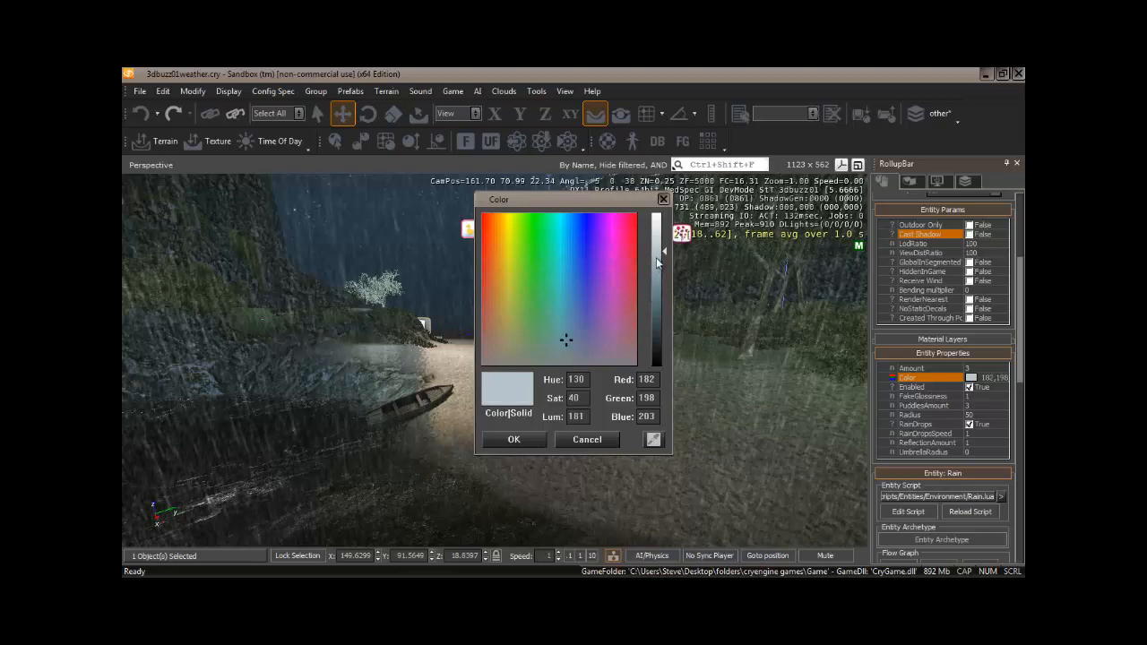
pyautogui.click(663, 261)
pyautogui.click(517, 440)
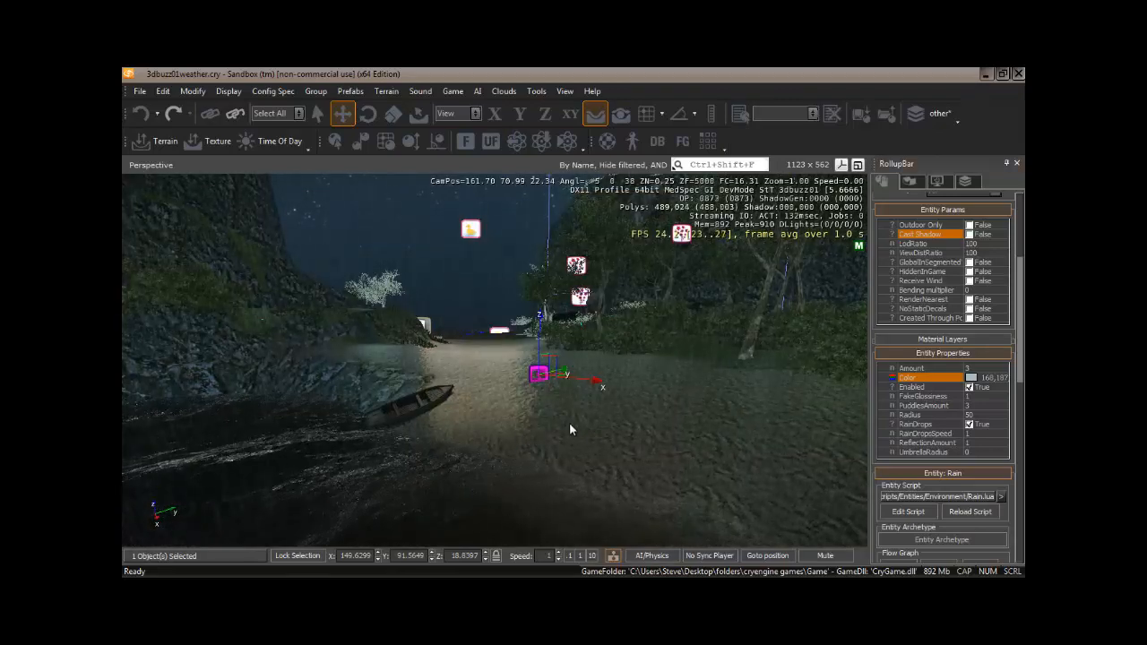
# Fly around the Rain entity to view the recolored rain near the boat and path.
pyautogui.moveTo(564, 422); pyautogui.dragTo(560, 421, button='right')
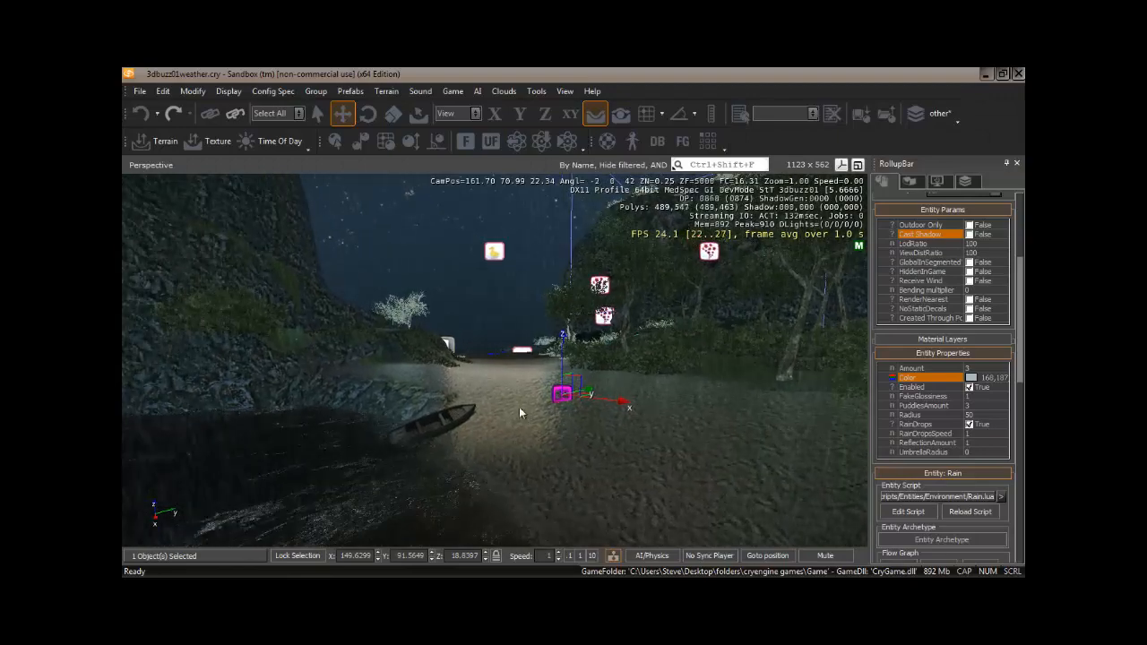
pyautogui.press('w')
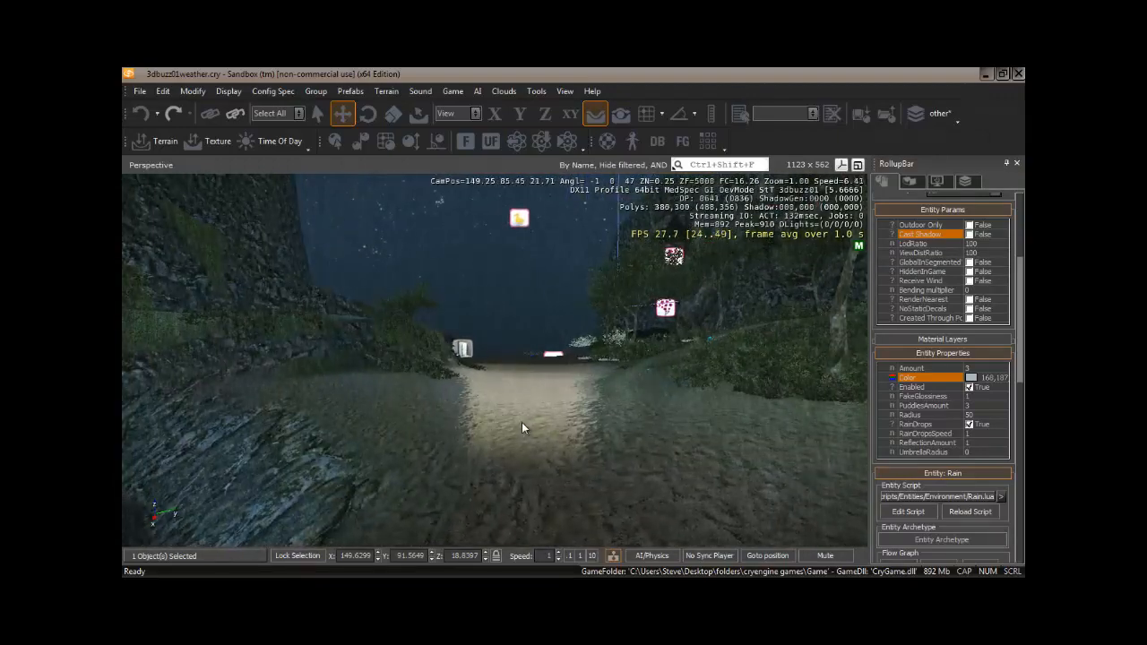
pyautogui.moveTo(528, 423); pyautogui.dragTo(522, 422, button='right')
pyautogui.press('s')
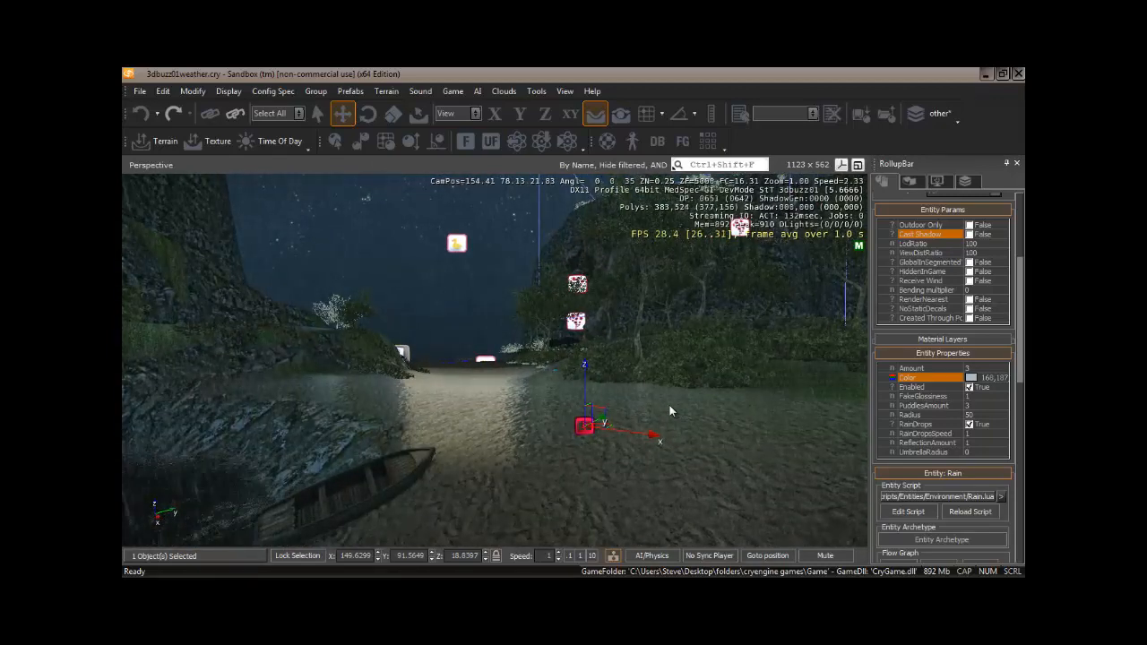
pyautogui.moveTo(670, 408); pyautogui.dragTo(672, 408, button='right')
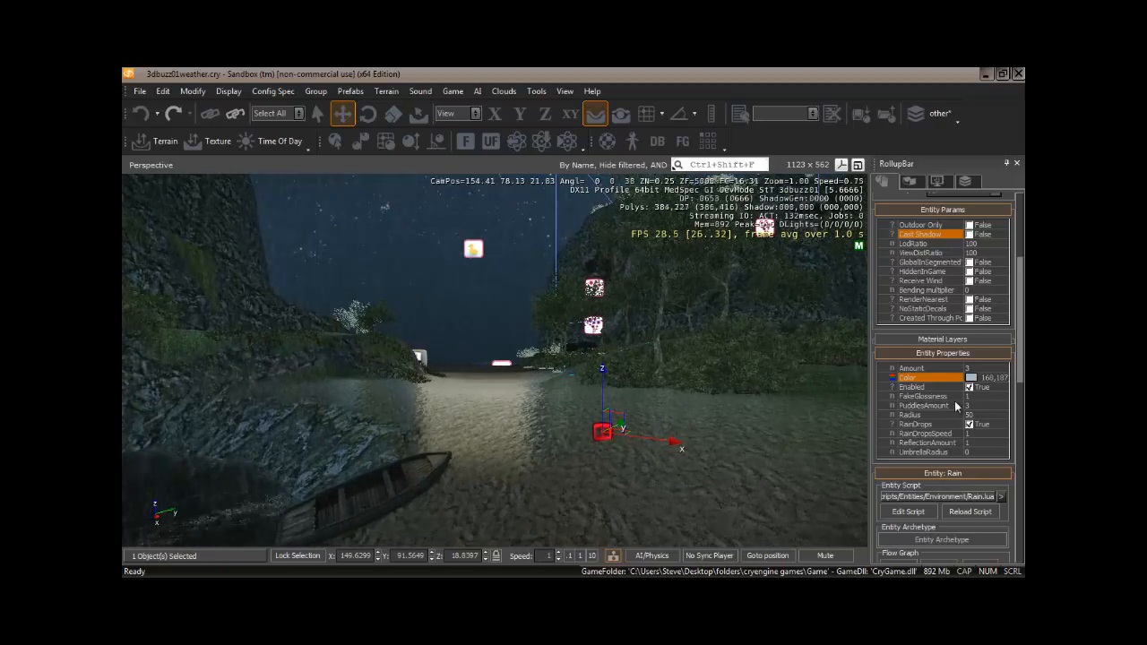
# Set the Rain entity's FakeGlossiness to 0.01 and ReflectionAmount to 0.12.
pyautogui.click(952, 396)
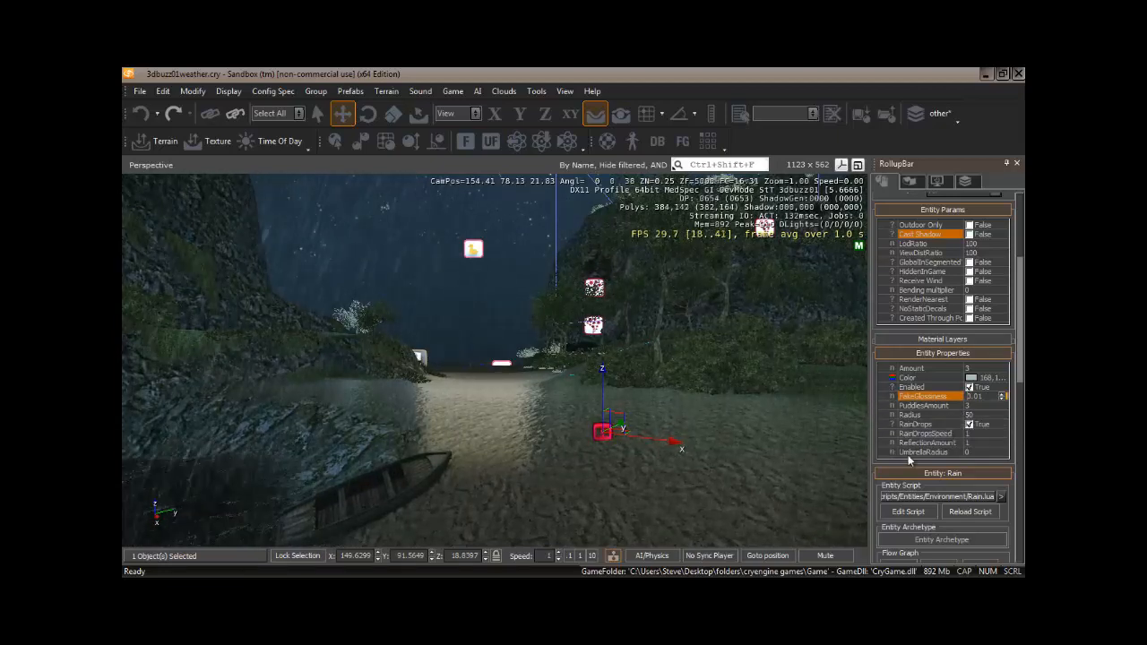
pyautogui.click(973, 442)
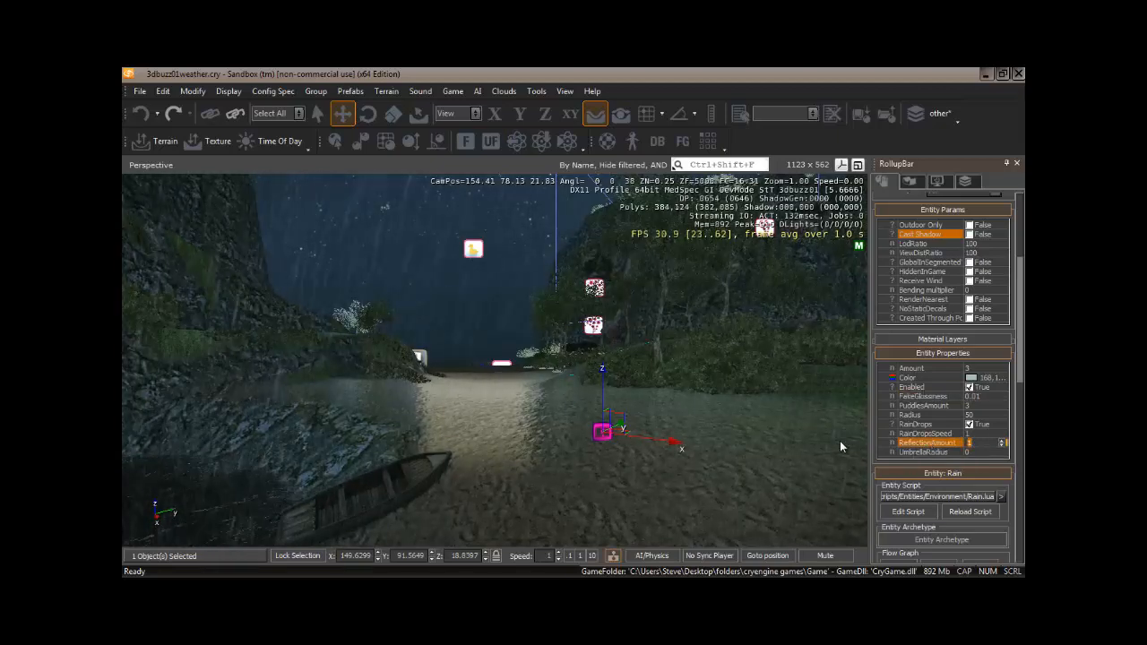
pyautogui.write('.12')
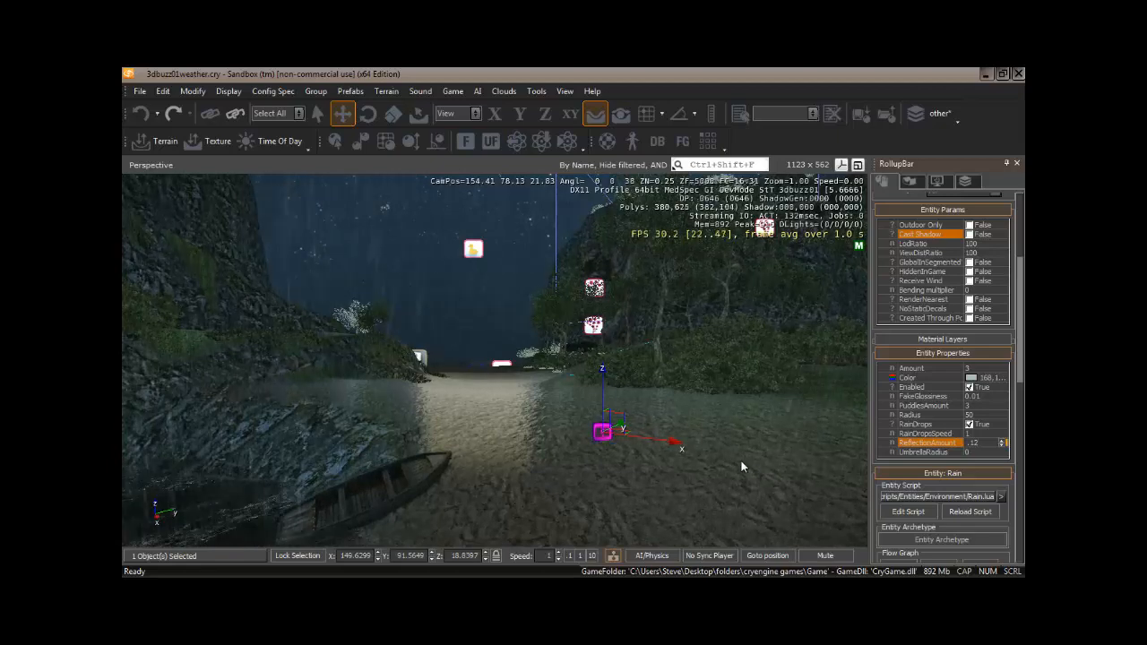
# Set the Rain entity's PuddlesAmount to 3, checking the puddles along the path.
pyautogui.click(973, 406)
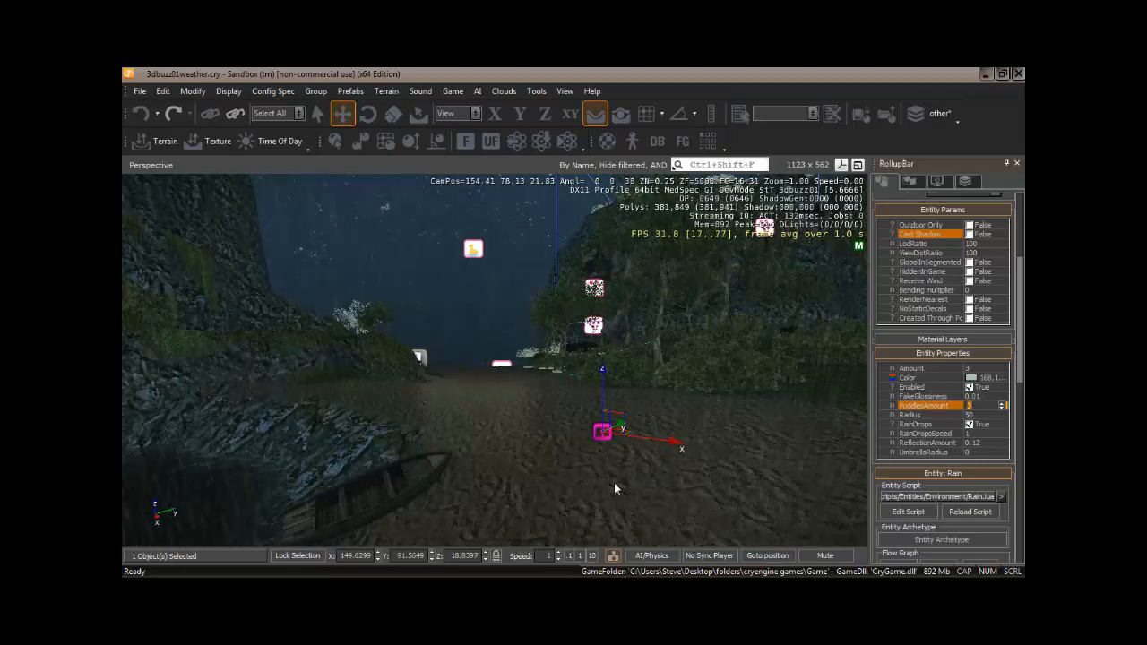
pyautogui.write('2')
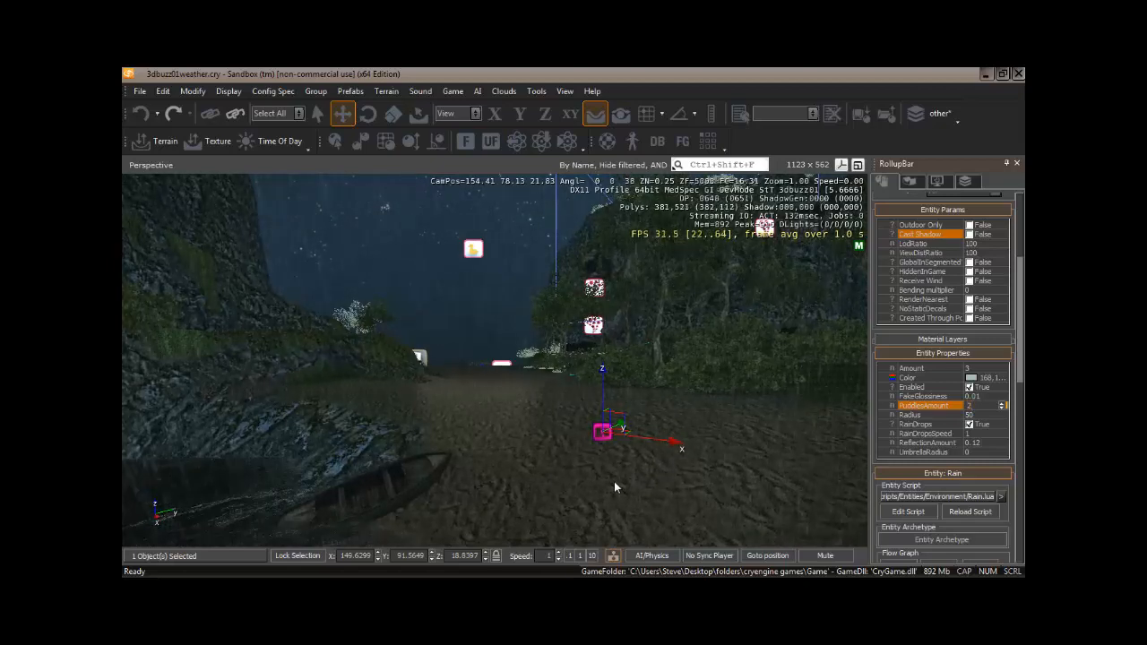
pyautogui.press('w')
pyautogui.moveTo(529, 458); pyautogui.dragTo(529, 457, button='right')
pyautogui.press('w')
pyautogui.press('w')
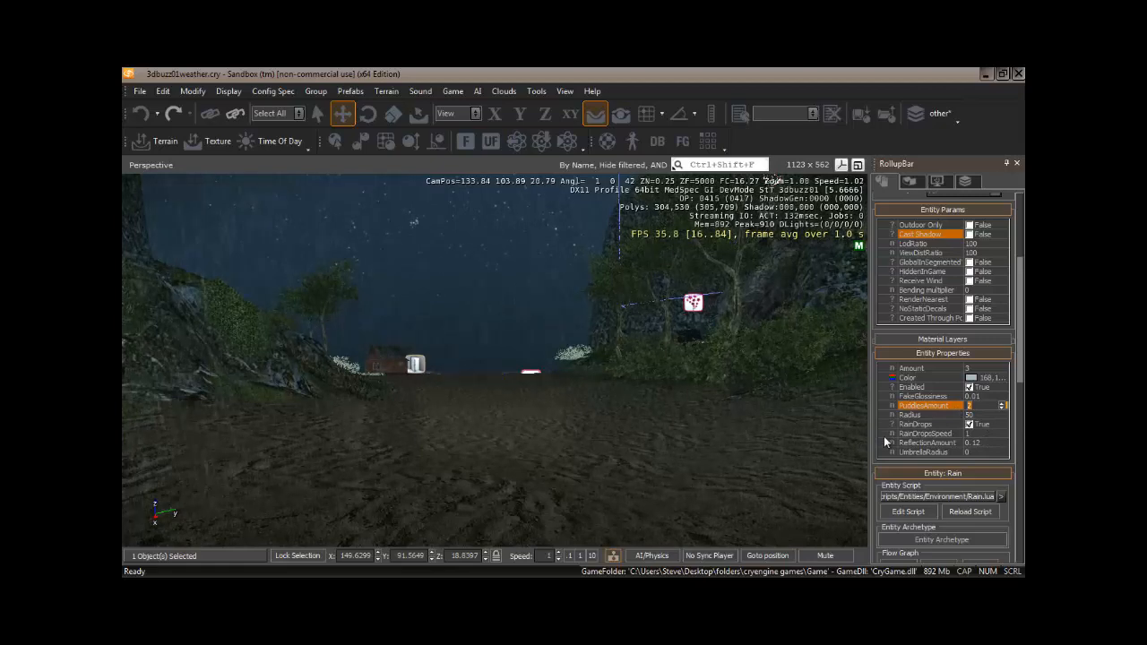
pyautogui.write('3')
# Set the Rain entity's ReflectionAmount to 0.2.
pyautogui.moveTo(544, 447); pyautogui.dragTo(525, 439, button='right')
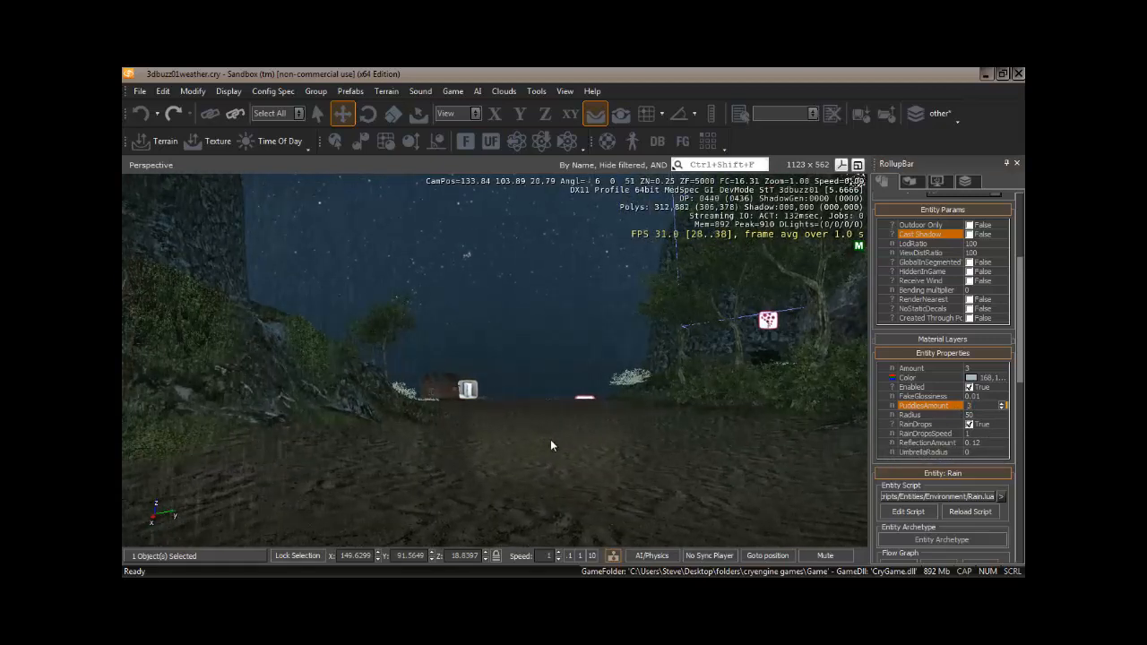
pyautogui.moveTo(570, 457)
pyautogui.mouseDown(button='right')
pyautogui.moveTo(569, 444)
pyautogui.moveTo(582, 447)
pyautogui.moveTo(564, 444)
pyautogui.moveTo(571, 453)
pyautogui.mouseUp(button='right')
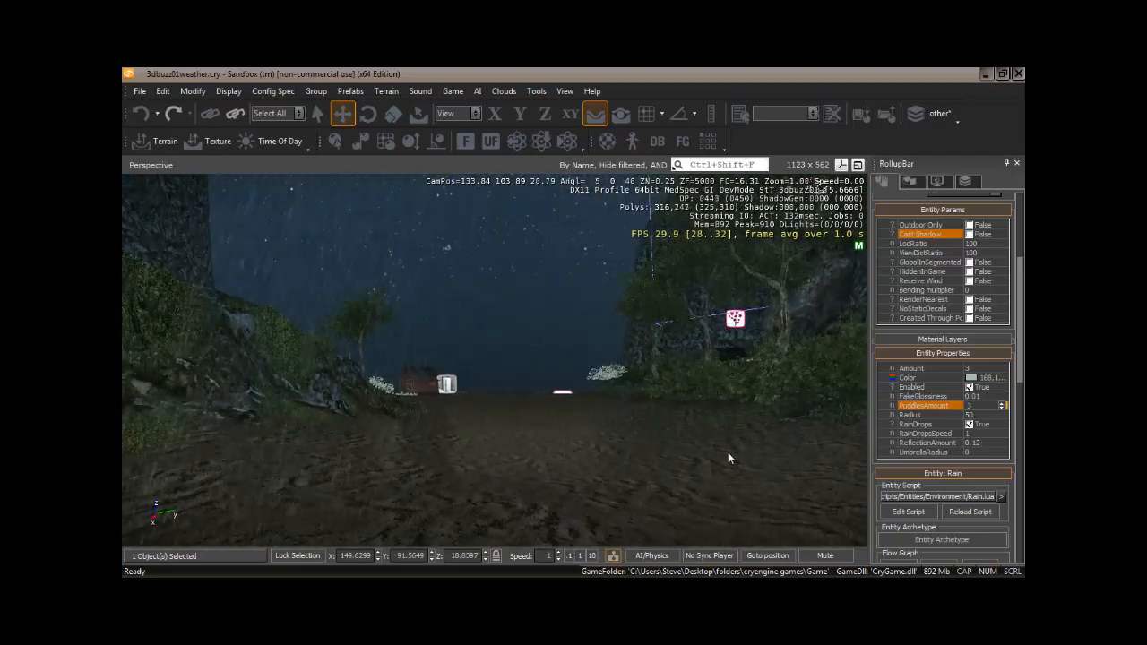
pyautogui.click(982, 442)
pyautogui.write('0.2')
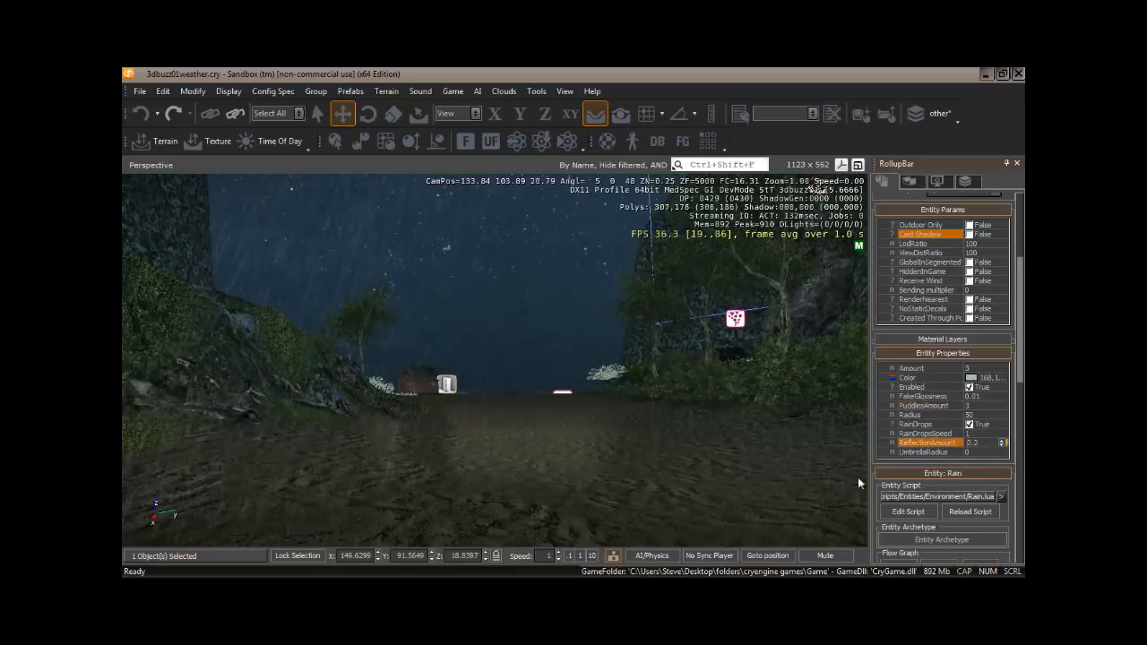
# Set the Rain entity's Radius to 400.
pyautogui.moveTo(647, 463); pyautogui.dragTo(657, 461, button='right')
pyautogui.press('w')
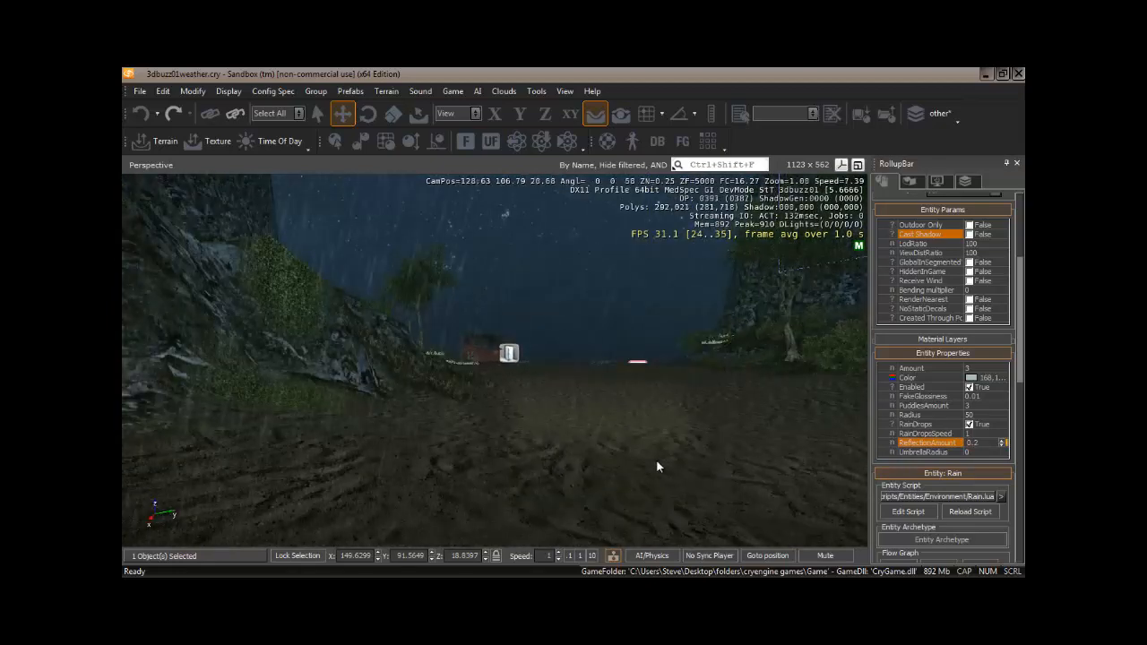
pyautogui.click(980, 415)
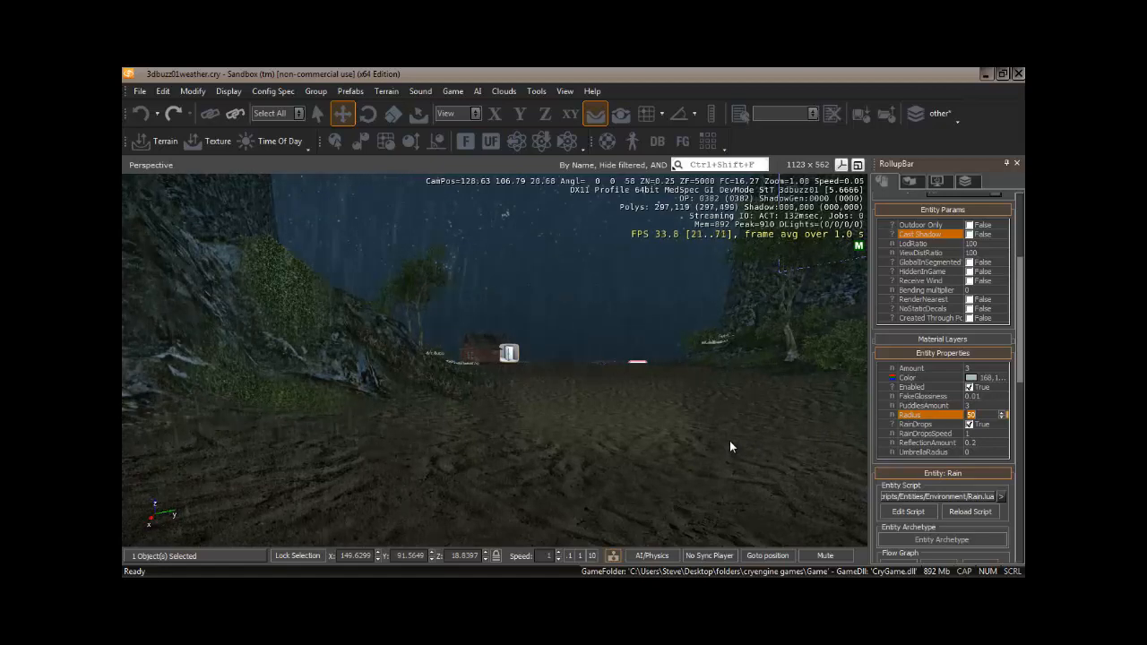
pyautogui.write('4')
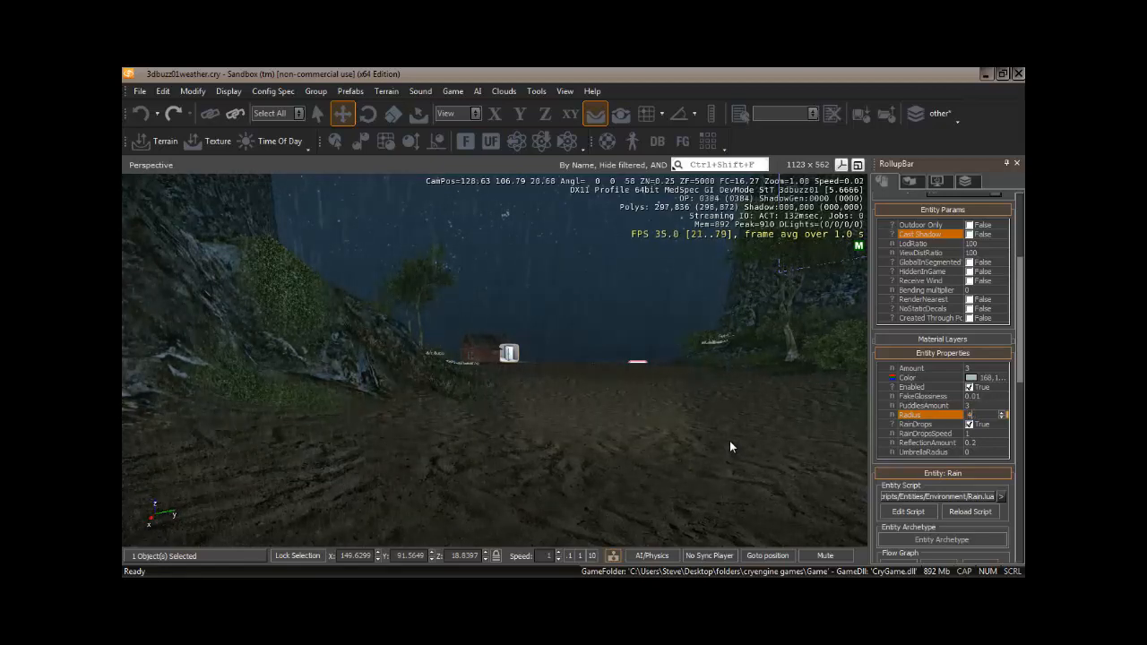
pyautogui.write('00')
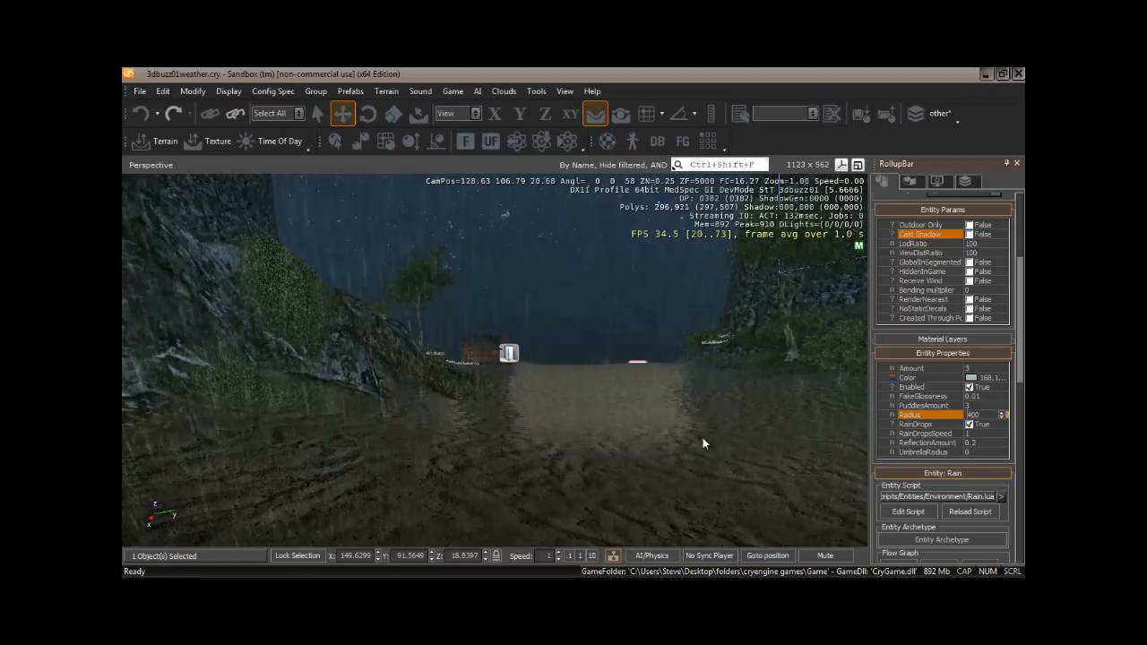
# Fly through the level, including the fishing house and lighthouse interiors, to inspect the rain coverage.
pyautogui.moveTo(703, 438); pyautogui.dragTo(596, 461, button='right')
pyautogui.press('w')
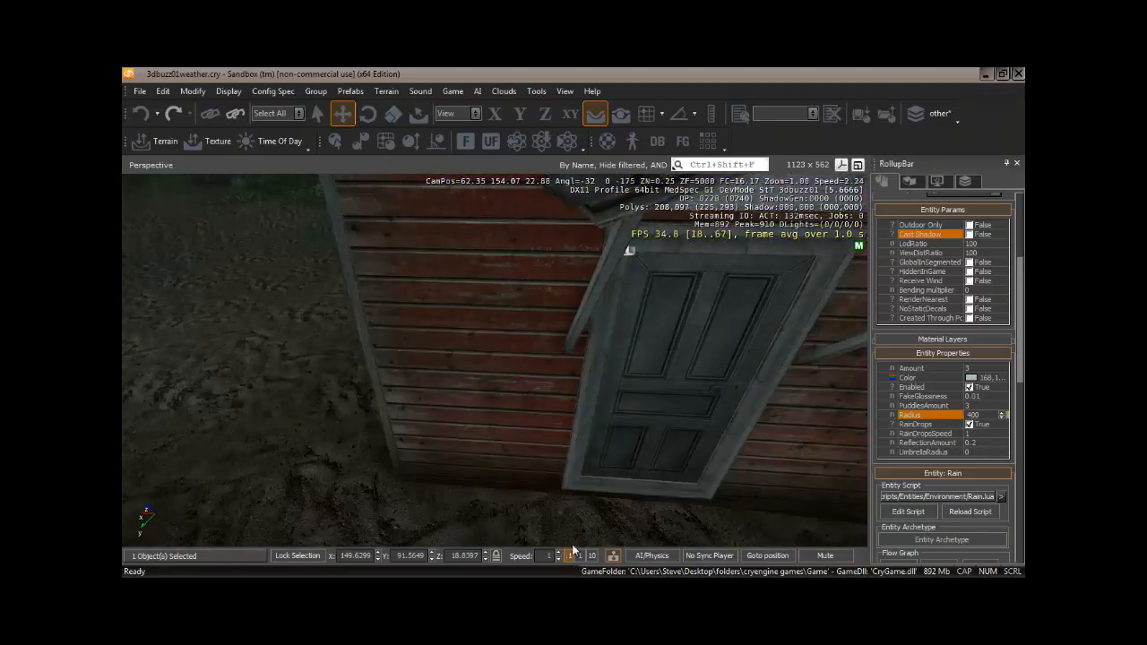
pyautogui.click(572, 555)
pyautogui.moveTo(653, 381); pyautogui.dragTo(654, 387, button='right')
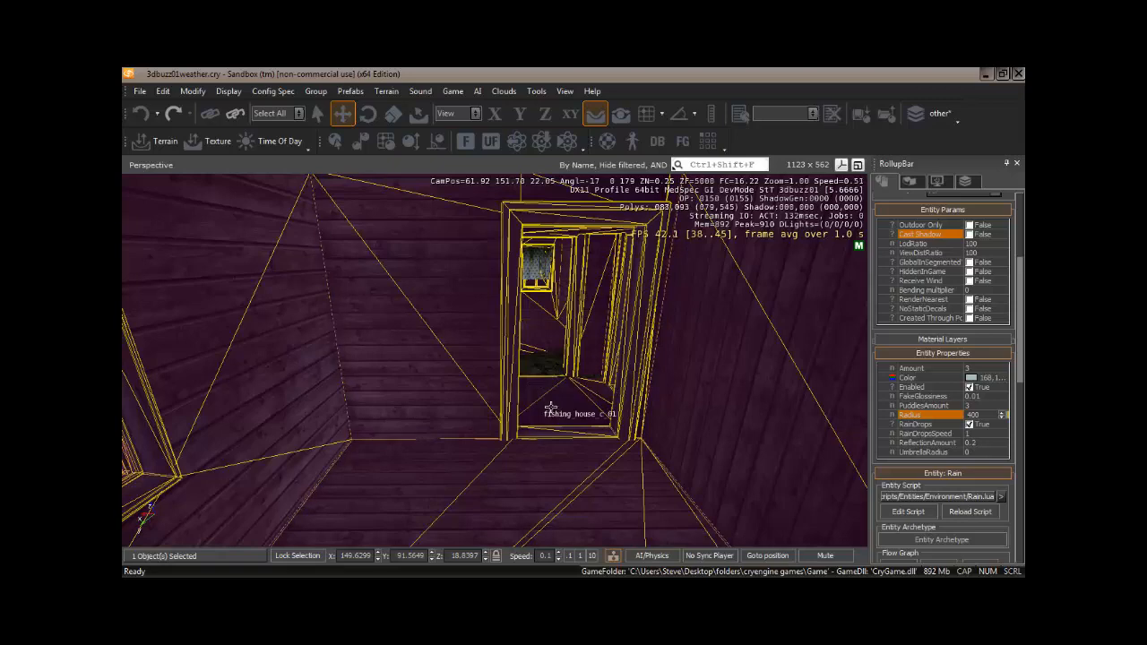
pyautogui.moveTo(565, 392); pyautogui.dragTo(545, 374, button='right')
pyautogui.press('s')
pyautogui.press('s')
pyautogui.press('w')
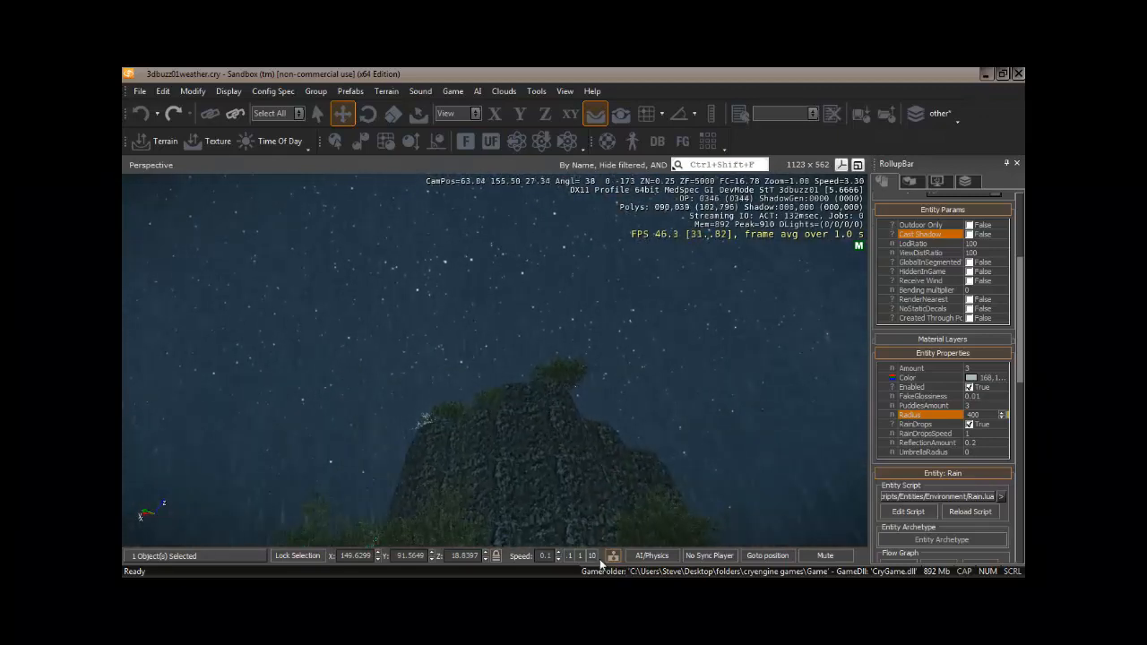
pyautogui.click(579, 555)
pyautogui.press('w')
pyautogui.moveTo(541, 480)
pyautogui.mouseDown(button='right')
pyautogui.moveTo(542, 494)
pyautogui.moveTo(539, 482)
pyautogui.moveTo(553, 482)
pyautogui.mouseUp(button='right')
pyautogui.press('w')
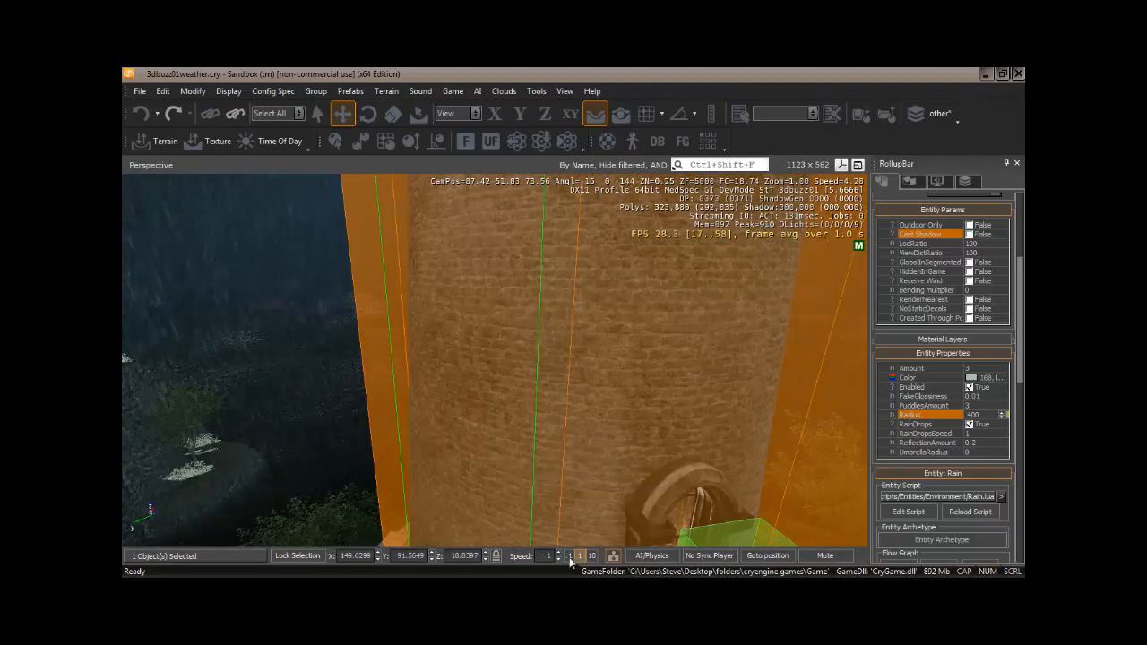
pyautogui.press('w')
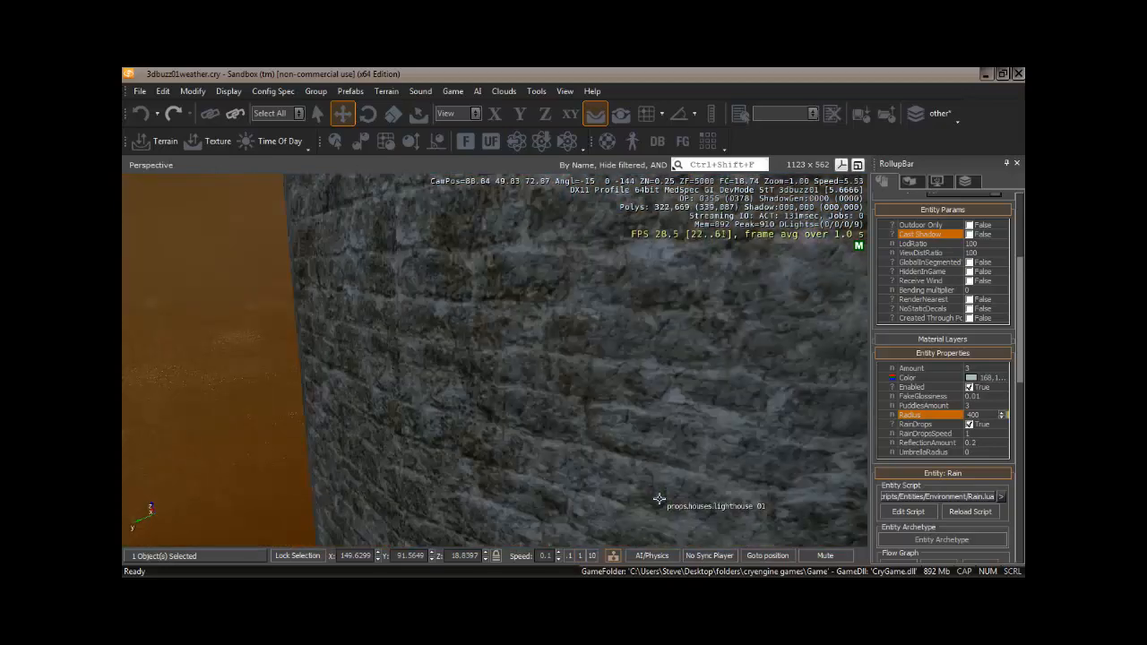
pyautogui.press('w')
pyautogui.moveTo(666, 500); pyautogui.dragTo(610, 469, button='right')
pyautogui.press('w')
pyautogui.press('w')
pyautogui.press('w')
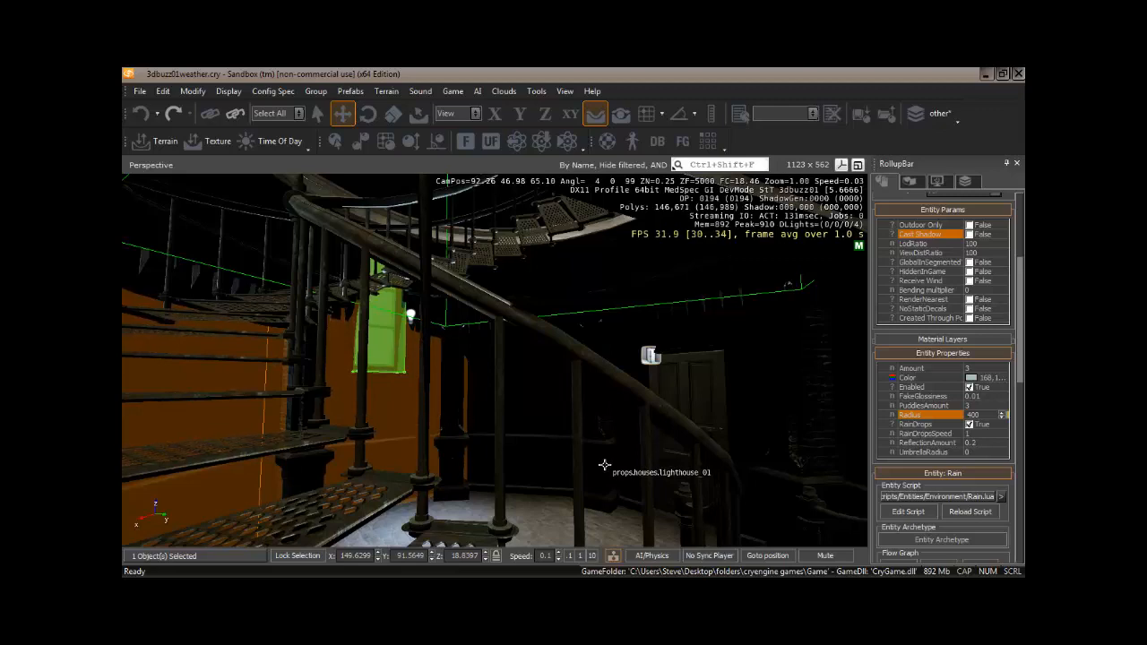
pyautogui.moveTo(600, 467); pyautogui.dragTo(605, 471, button='right')
pyautogui.moveTo(620, 471); pyautogui.dragTo(554, 472, button='right')
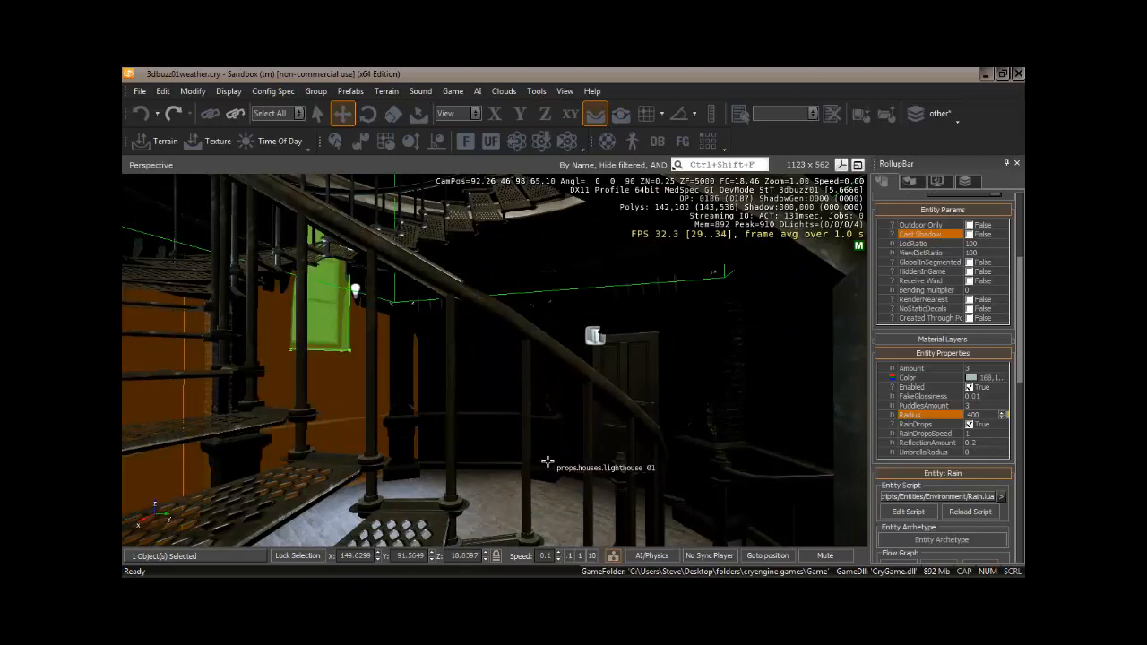
pyautogui.moveTo(526, 487); pyautogui.dragTo(471, 487, button='right')
pyautogui.press('w')
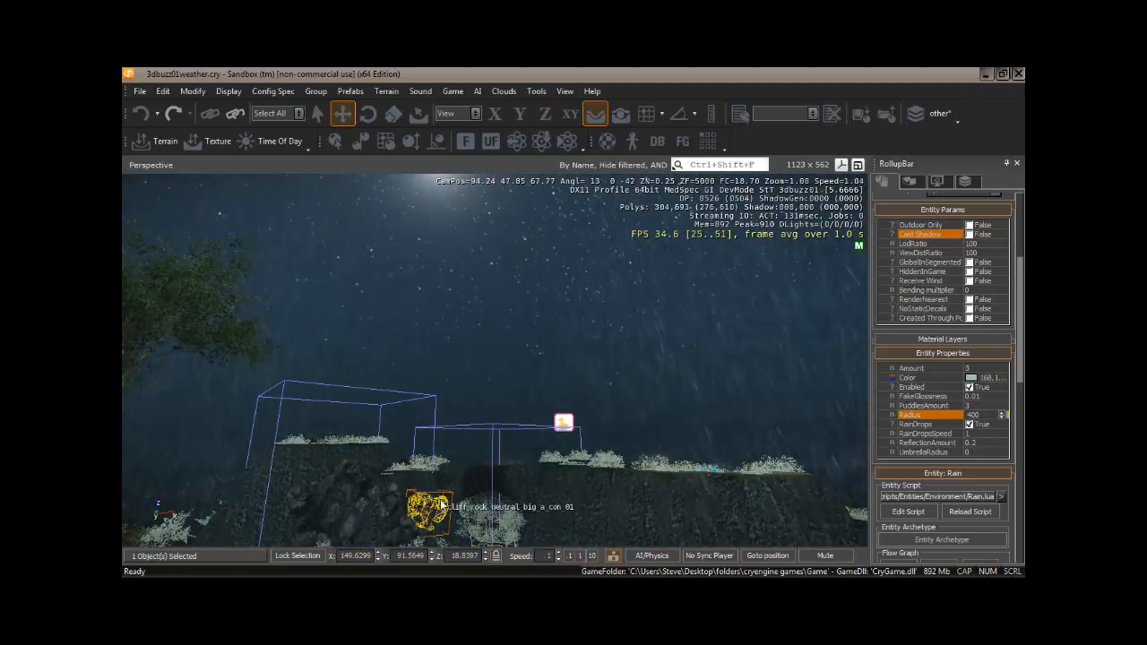
pyautogui.press('w')
pyautogui.moveTo(433, 509)
pyautogui.mouseDown(button='right')
pyautogui.moveTo(443, 504)
pyautogui.moveTo(423, 505)
pyautogui.moveTo(449, 502)
pyautogui.moveTo(428, 512)
pyautogui.moveTo(440, 500)
pyautogui.moveTo(432, 490)
pyautogui.moveTo(441, 498)
pyautogui.mouseUp(button='right')
pyautogui.press('w')
pyautogui.press('w')
pyautogui.press('w')
pyautogui.press('w')
pyautogui.press('s')
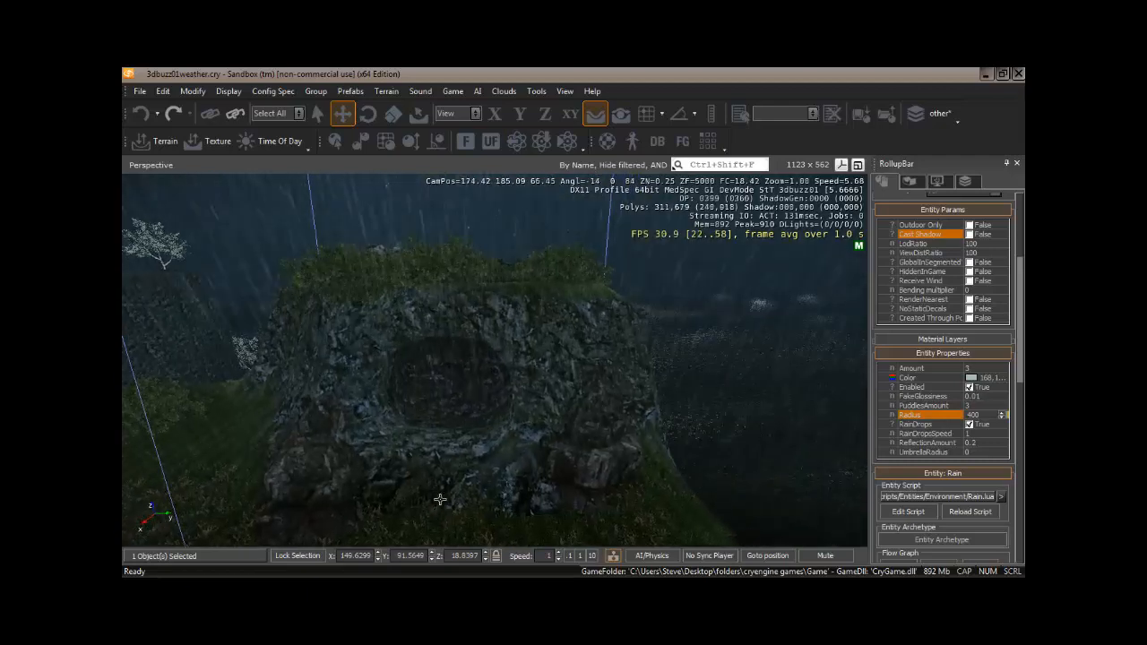
# Place a rock_plane_cave brush from the natural/rocks/cliff_rocks brush library over the rock formation in the viewport.
pyautogui.click(910, 182)
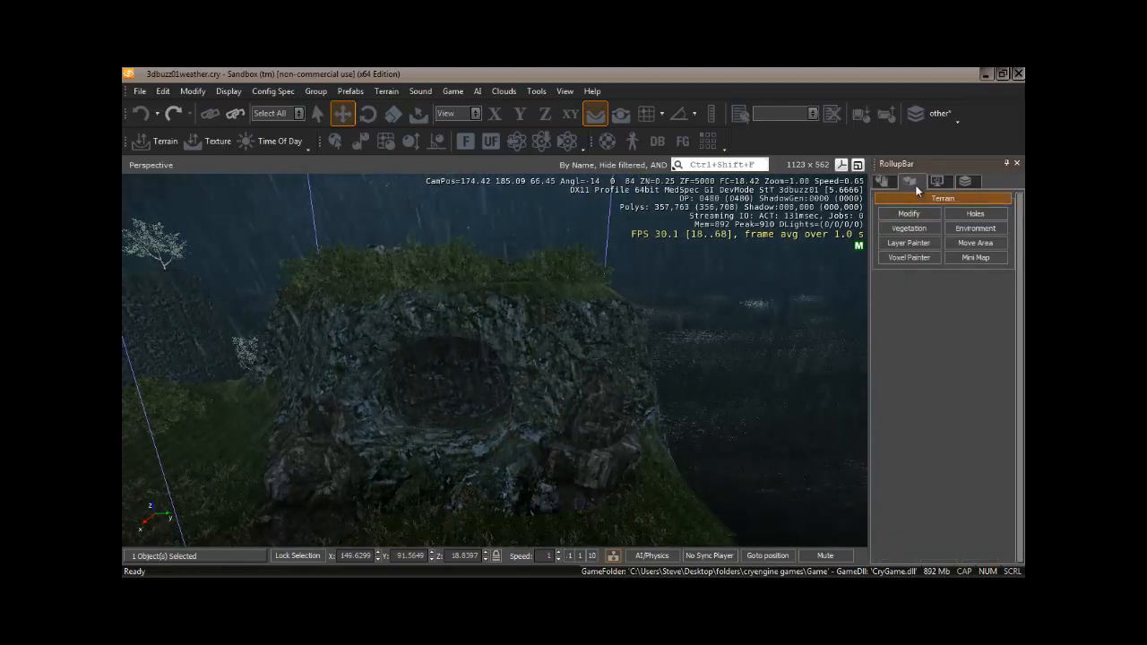
pyautogui.click(882, 181)
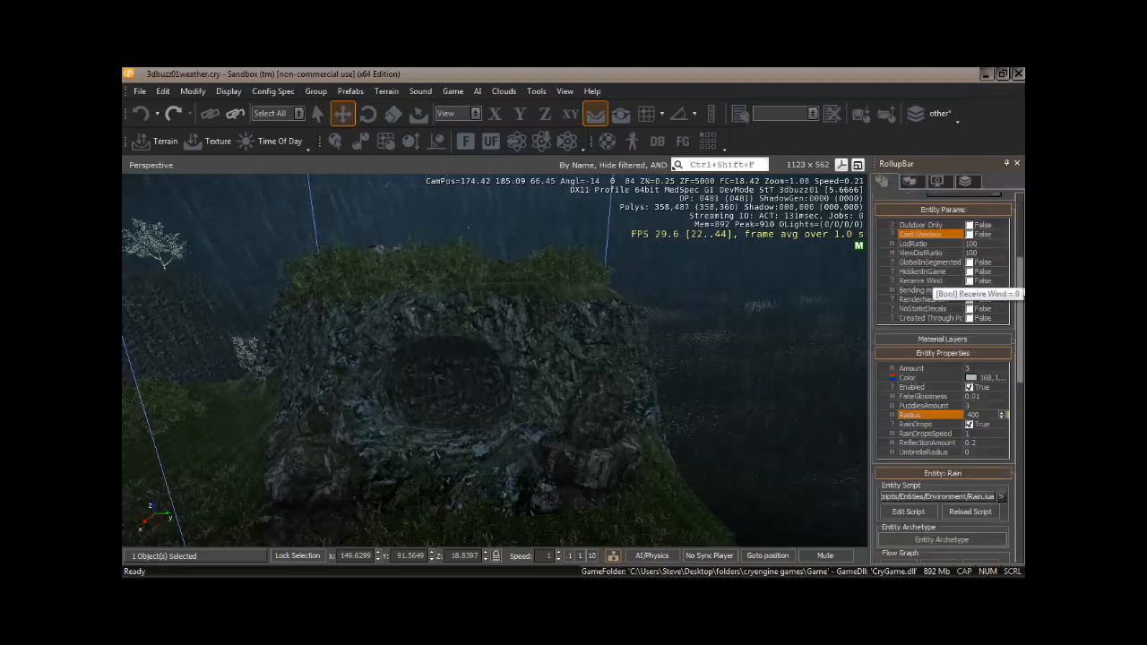
pyautogui.scroll(5, 923, 285)
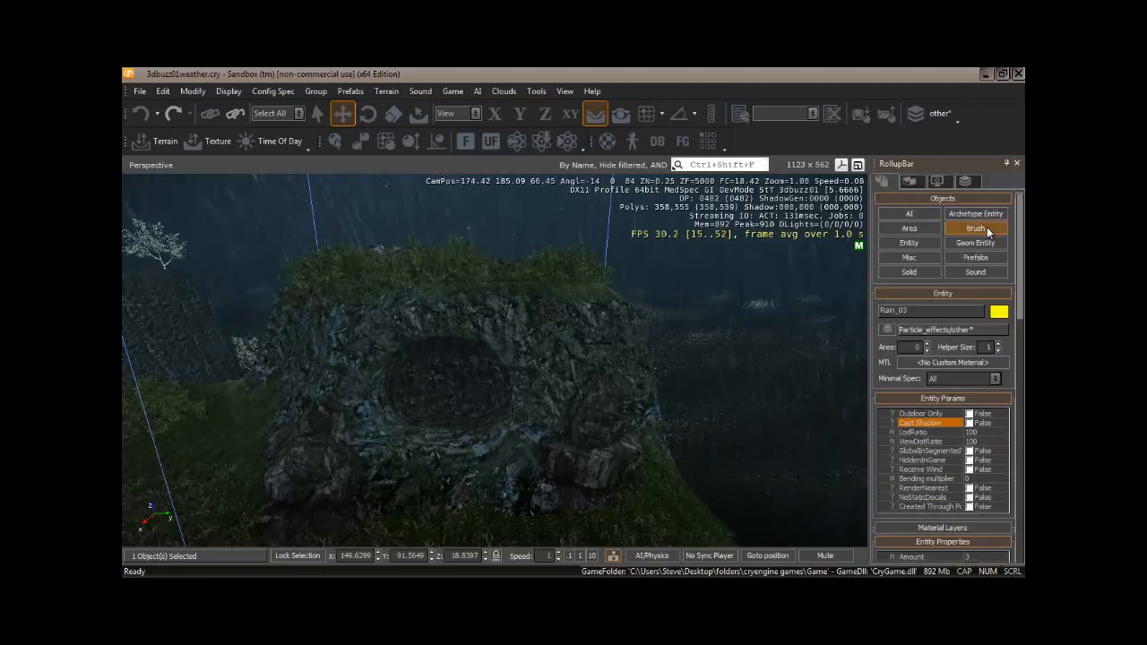
pyautogui.click(987, 227)
pyautogui.scroll(-1, 1020, 278)
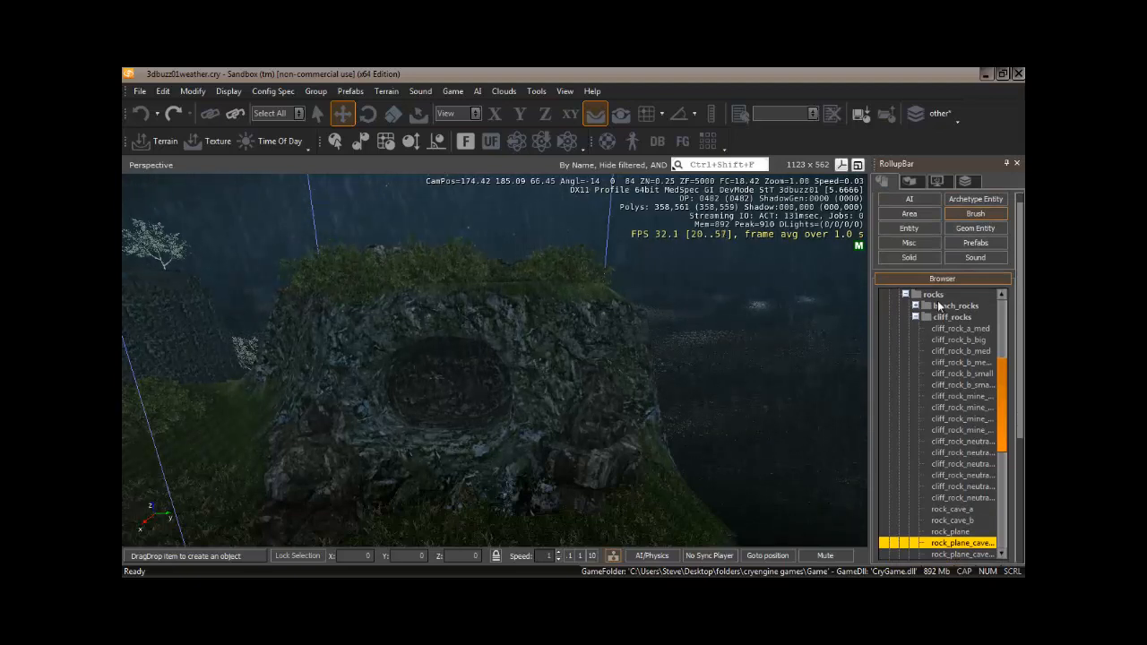
pyautogui.moveTo(1007, 368); pyautogui.dragTo(1006, 329)
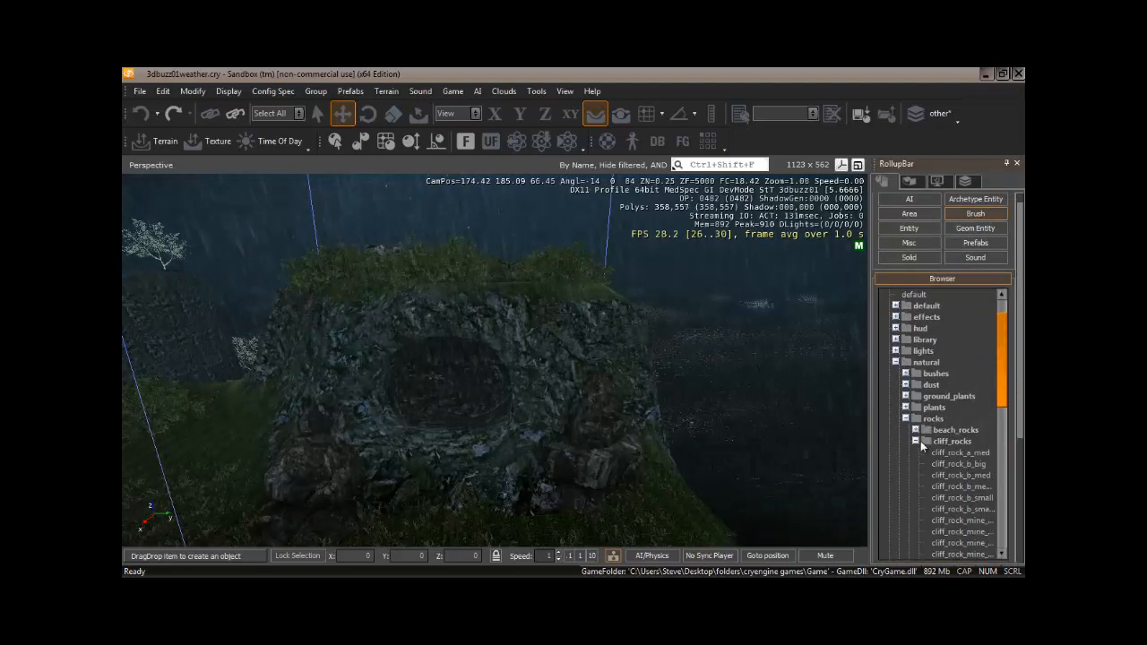
pyautogui.moveTo(1005, 335); pyautogui.dragTo(1006, 404)
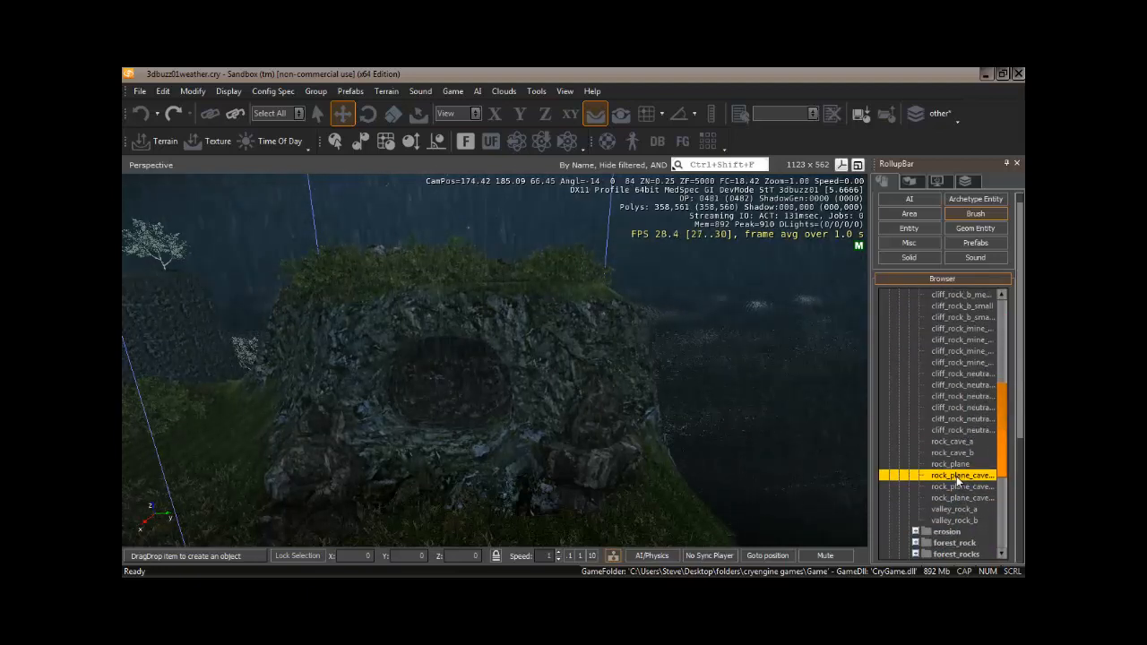
pyautogui.moveTo(474, 285); pyautogui.dragTo(473, 284)
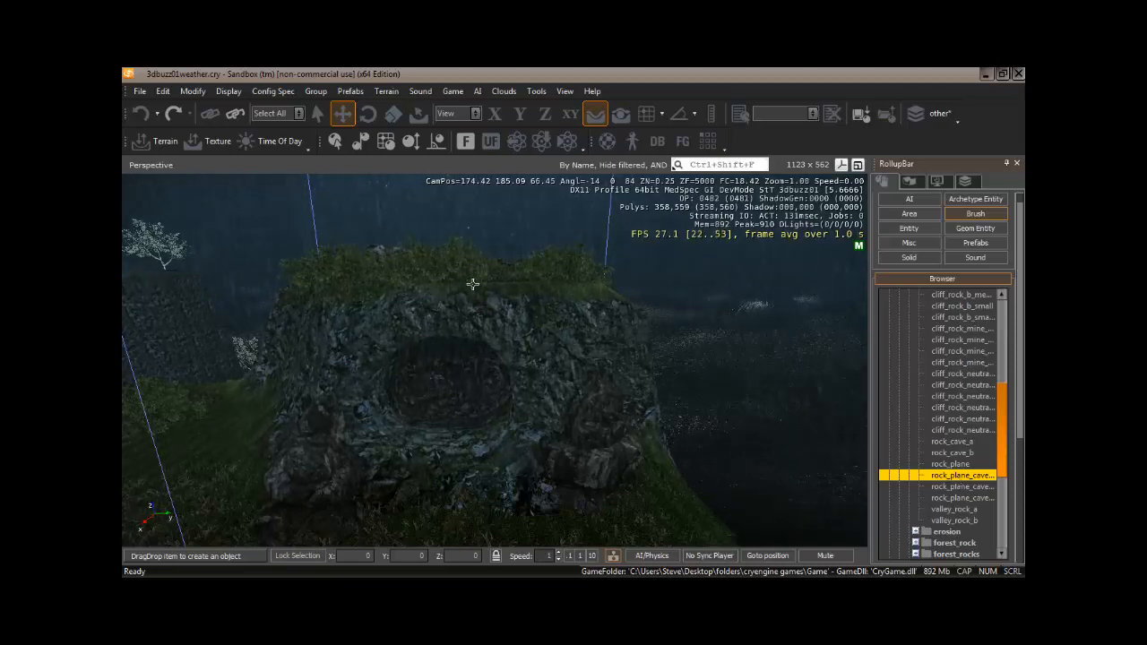
pyautogui.click(470, 286)
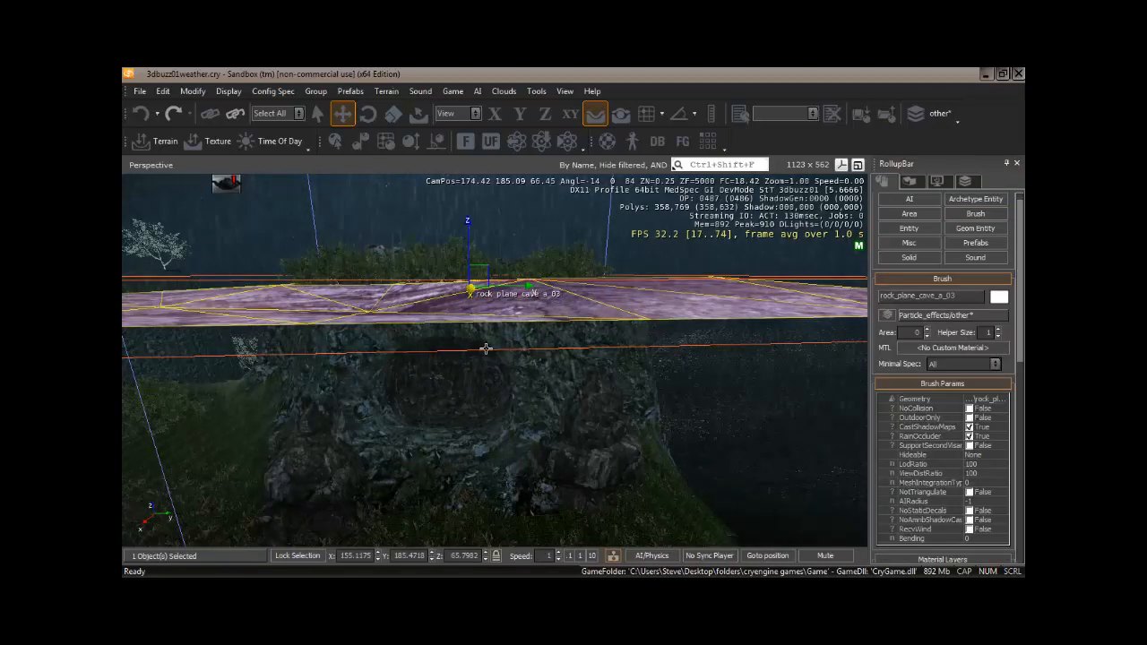
# Fly around the placed rock plane to inspect how it sits over the cave rock.
pyautogui.moveTo(486, 414); pyautogui.dragTo(486, 413, button='right')
pyautogui.press('s')
pyautogui.press('s')
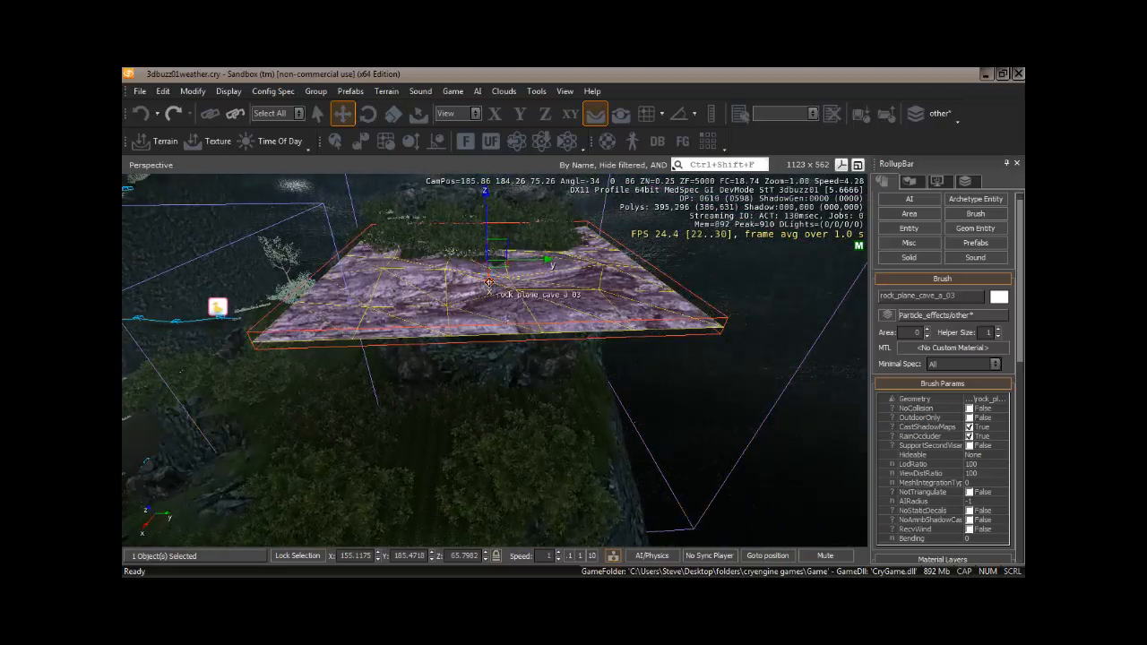
pyautogui.moveTo(489, 281); pyautogui.dragTo(484, 234)
pyautogui.press('w')
pyautogui.moveTo(500, 454); pyautogui.dragTo(506, 429, button='right')
pyautogui.press('w')
pyautogui.press('s')
pyautogui.press('w')
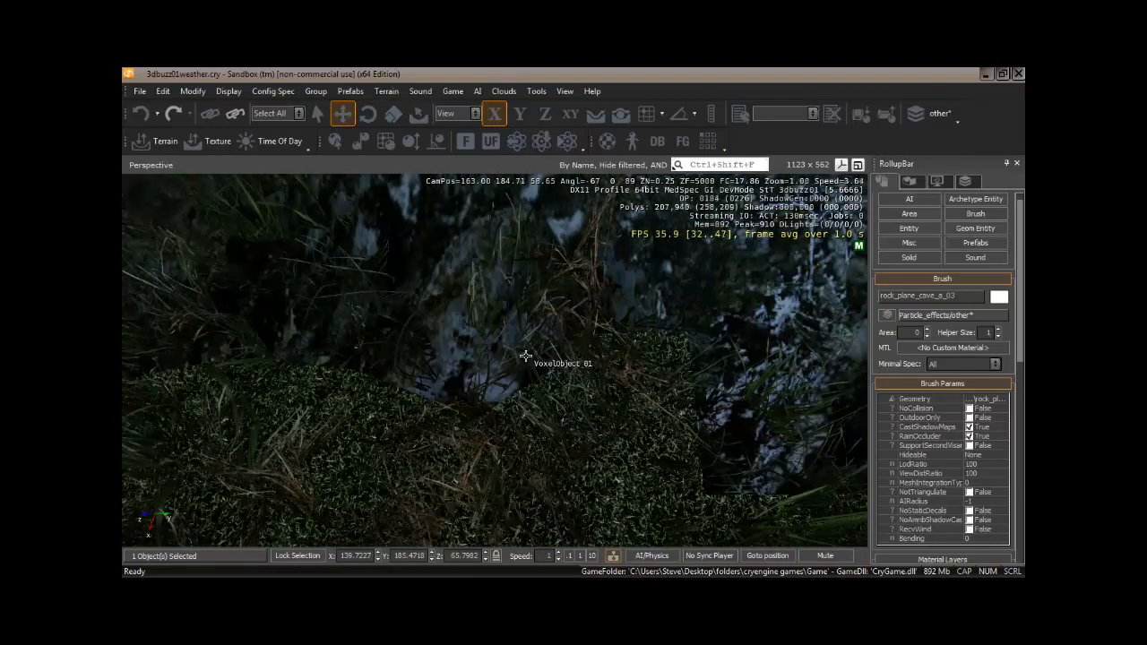
# Enter game mode and walk through the cave to check the rain inside, then exit game mode.
pyautogui.hotkey('ctrl', 'g')
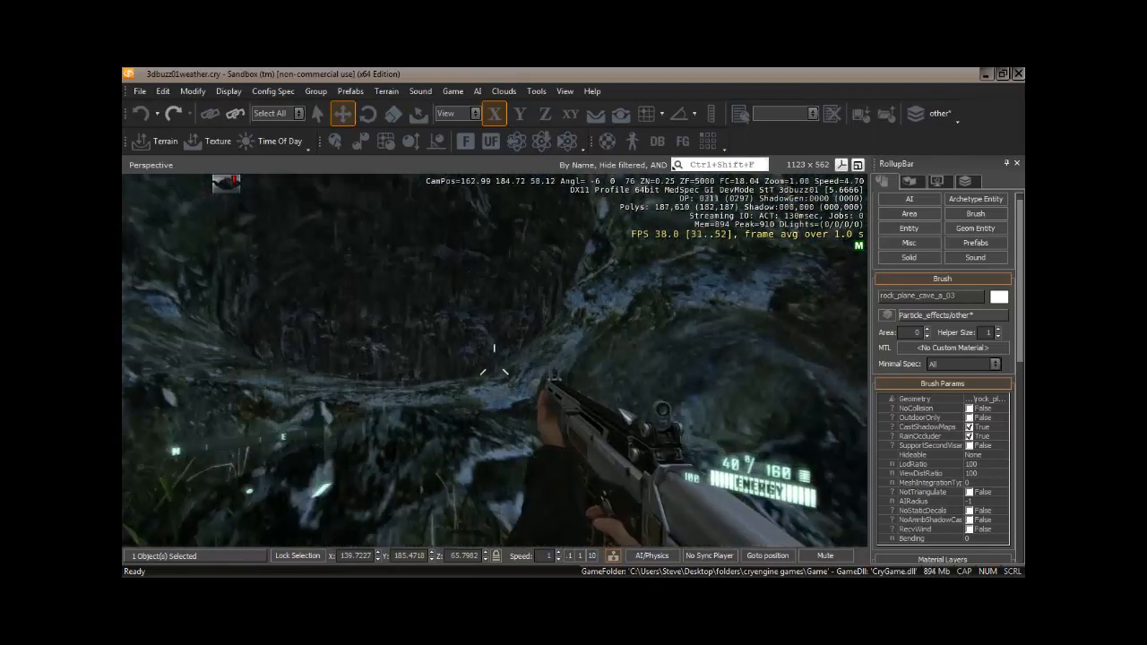
pyautogui.press('w')
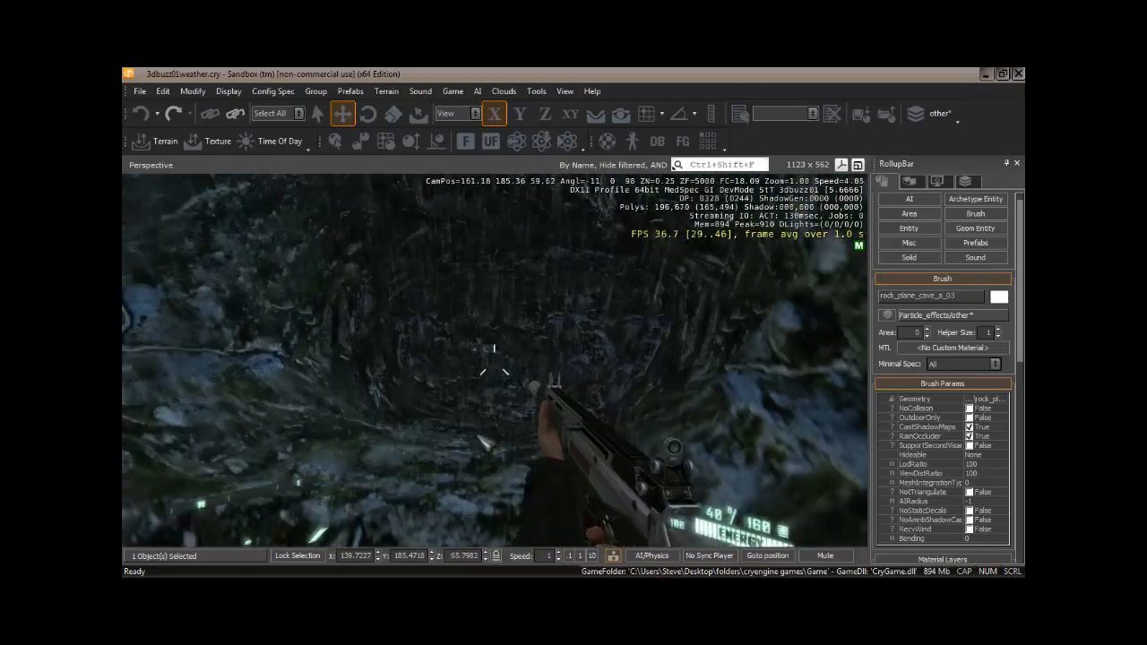
pyautogui.press('w')
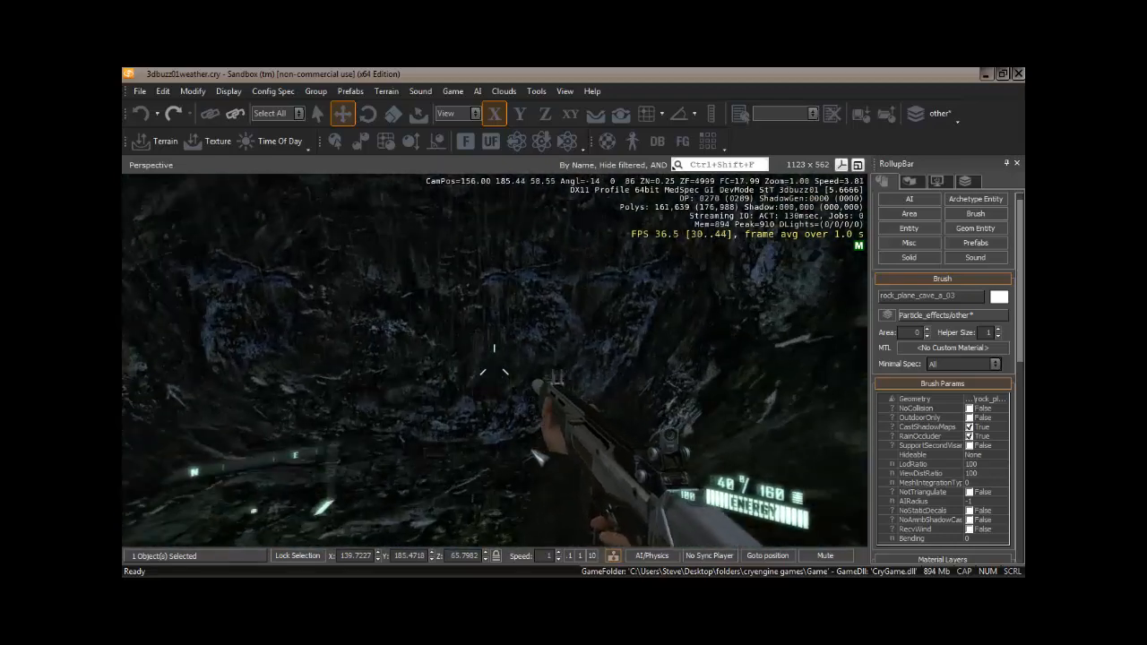
pyautogui.press('w')
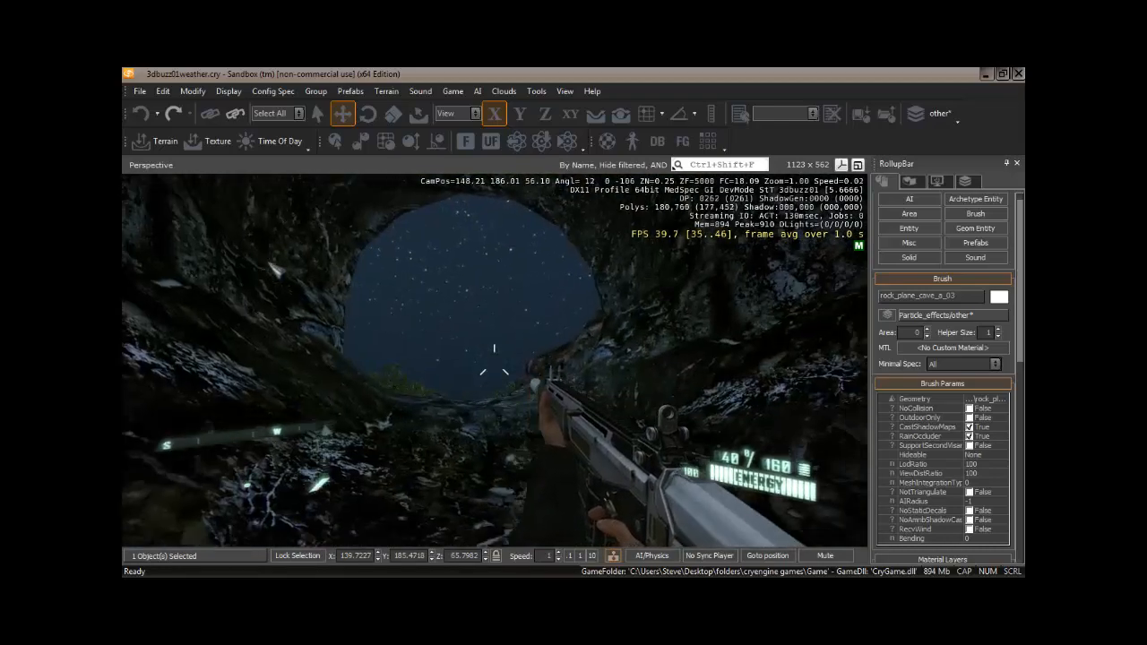
pyautogui.press('w')
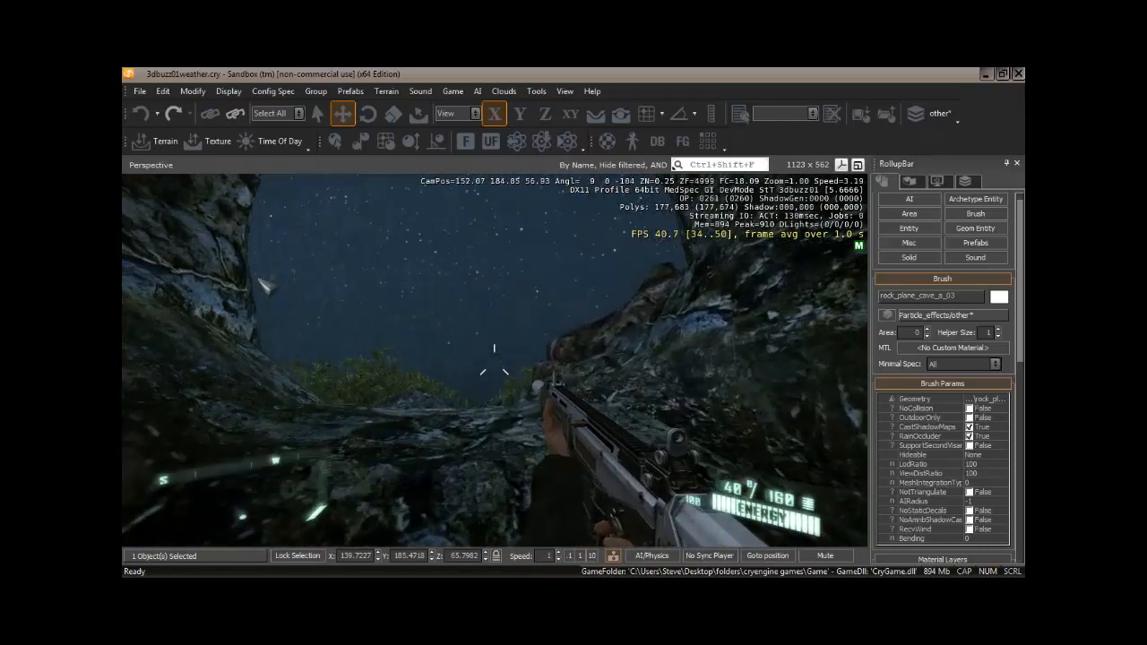
pyautogui.press('w')
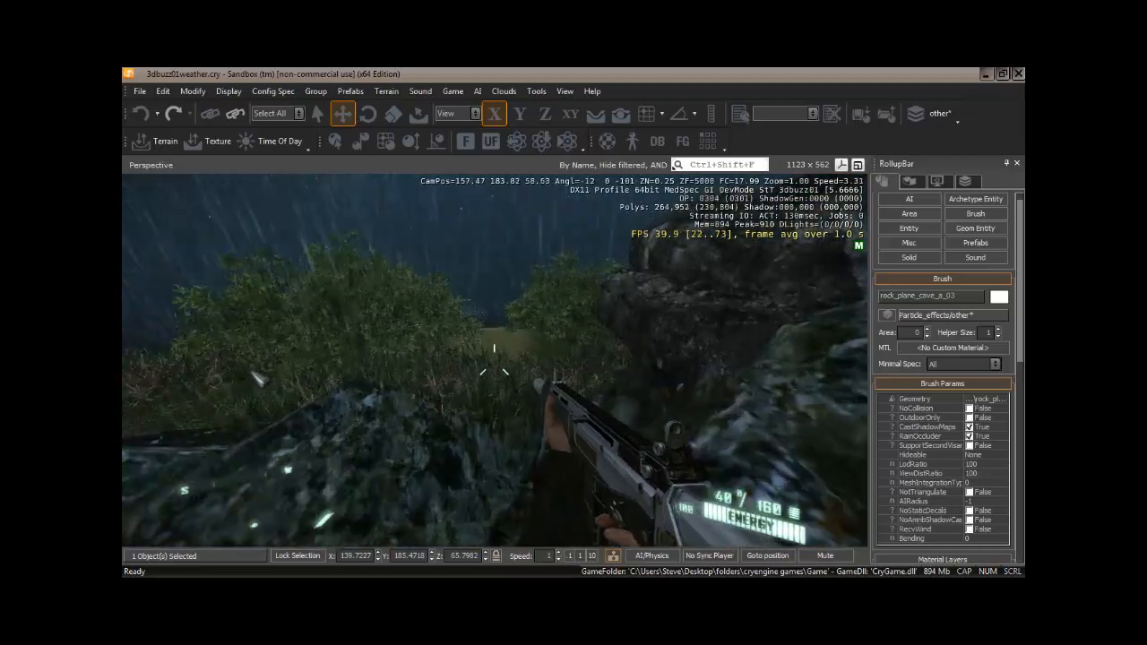
pyautogui.press('w')
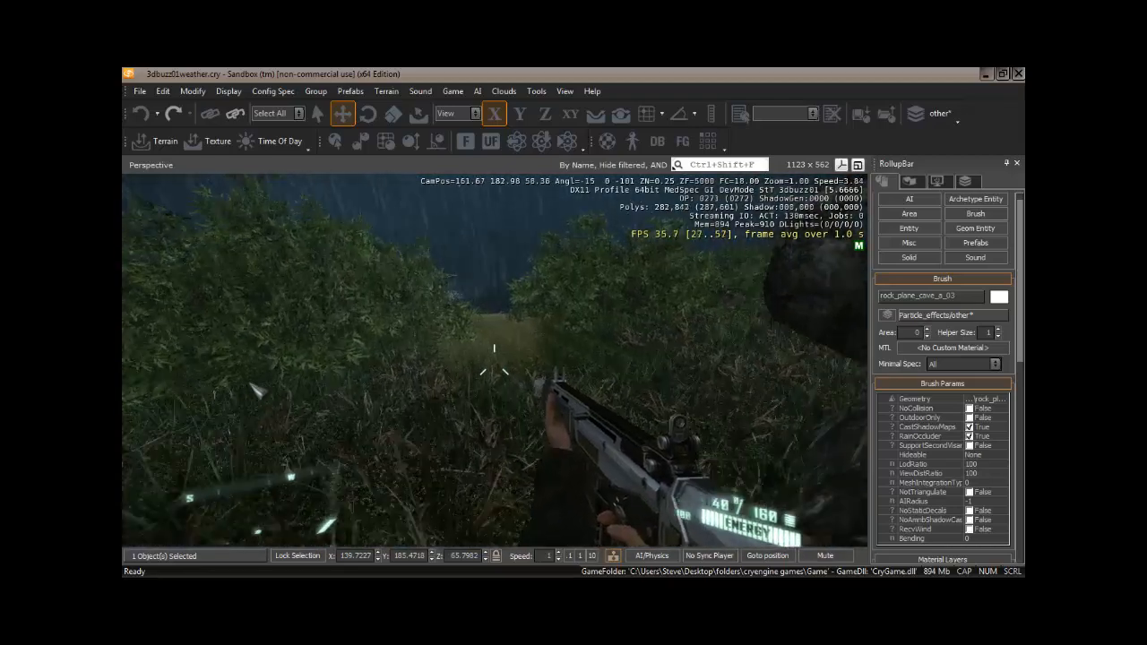
pyautogui.press('w')
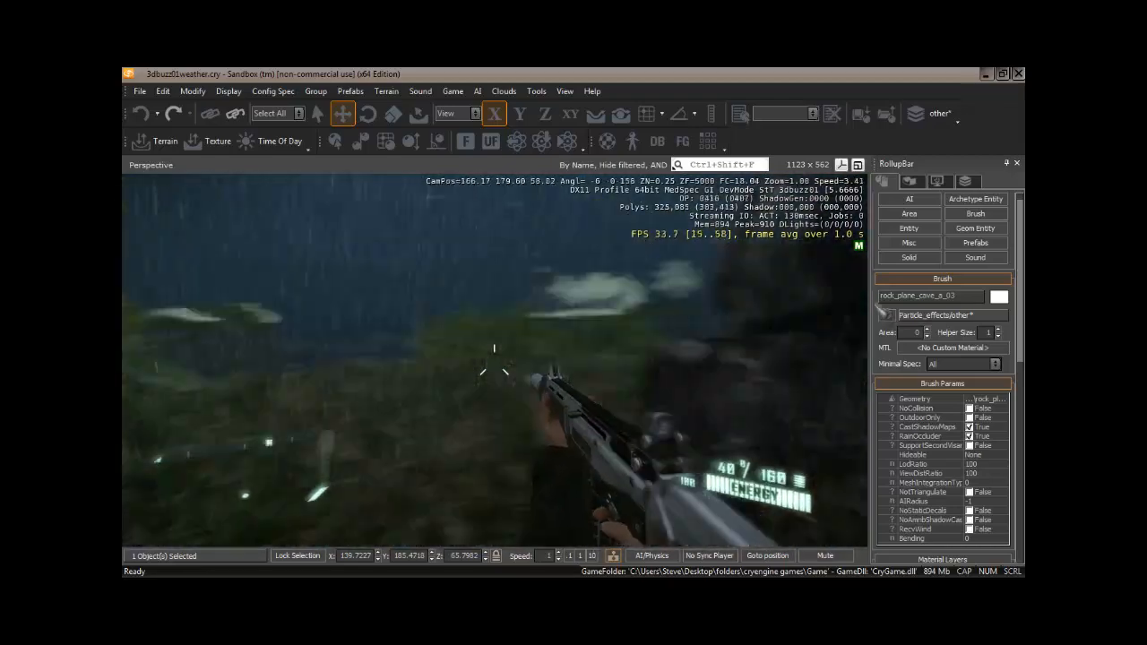
pyautogui.press('w')
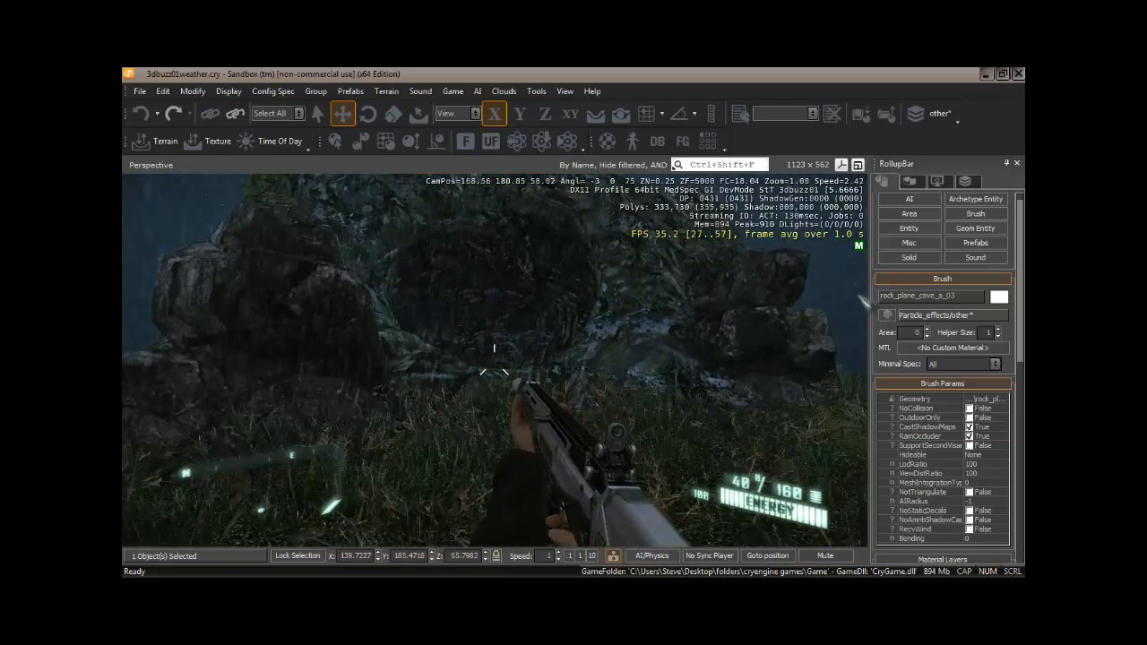
pyautogui.press('w')
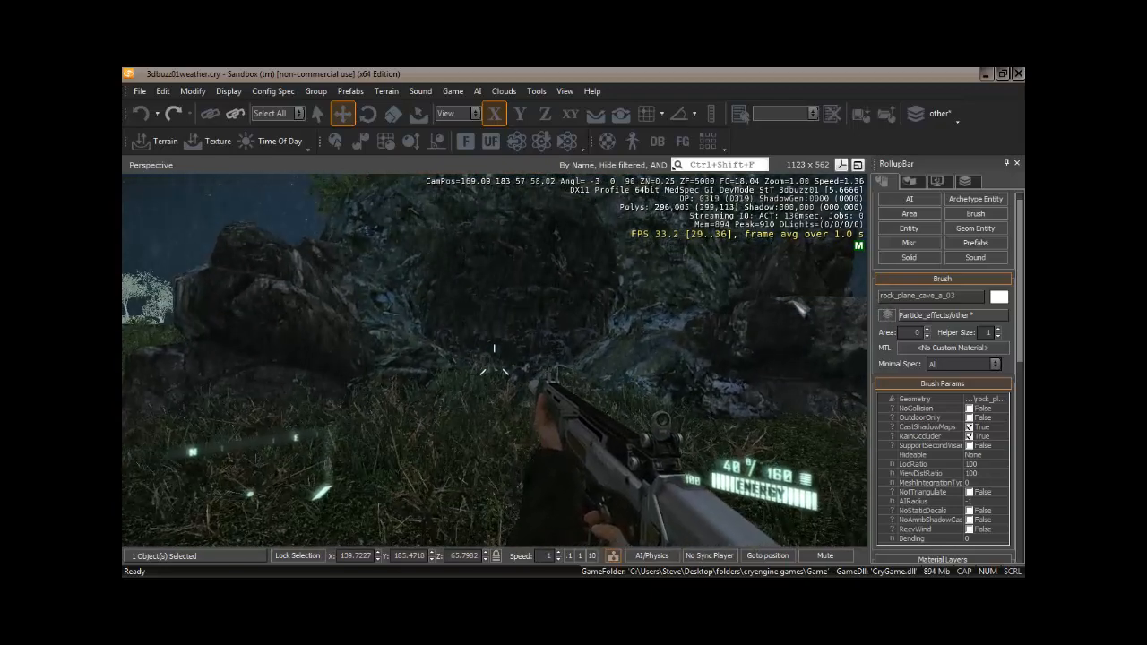
pyautogui.press('Escape')
# Fly back along the path and select the Rain_03 entity.
pyautogui.moveTo(526, 361)
pyautogui.mouseDown(button='right')
pyautogui.moveTo(522, 336)
pyautogui.moveTo(521, 361)
pyautogui.moveTo(545, 364)
pyautogui.mouseUp(button='right')
pyautogui.press('s')
pyautogui.press('w')
pyautogui.press('a')
pyautogui.press('s')
pyautogui.press('w')
pyautogui.click(568, 340)
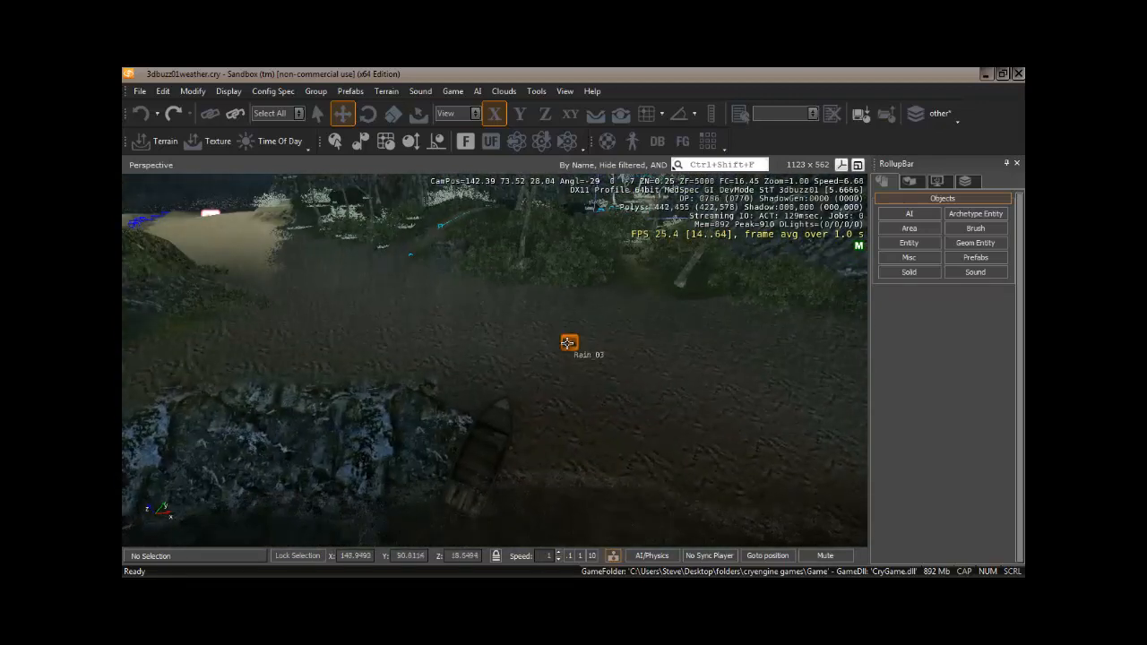
pyautogui.moveTo(445, 327); pyautogui.dragTo(568, 366, button='right')
pyautogui.press('w')
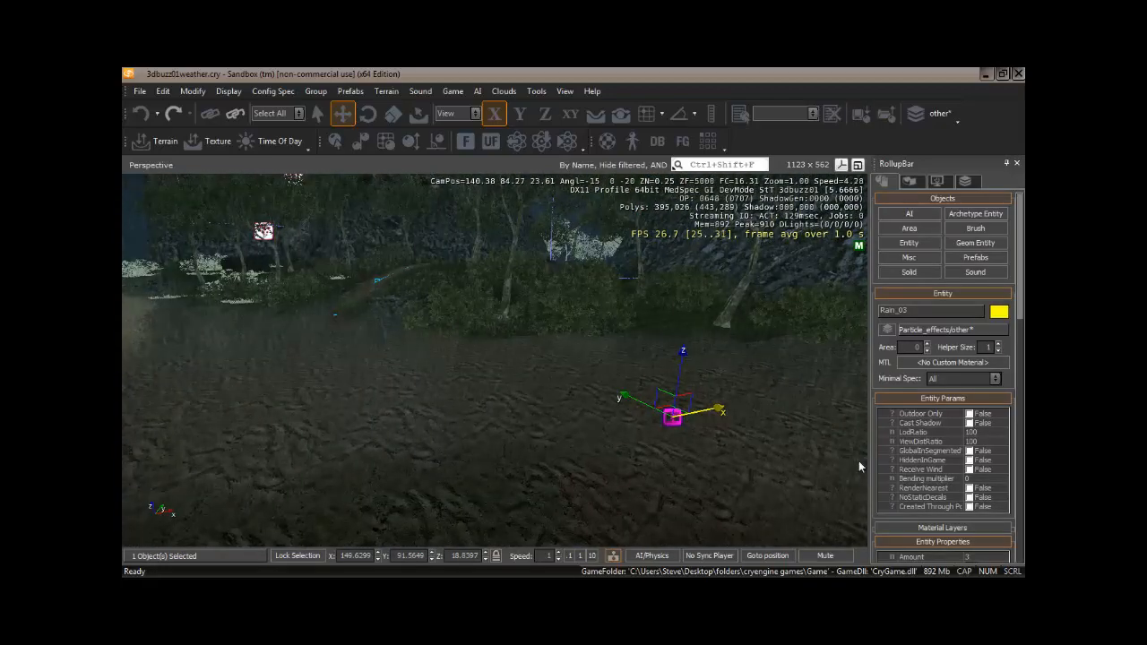
pyautogui.moveTo(330, 389); pyautogui.dragTo(332, 391, button='right')
pyautogui.press('w')
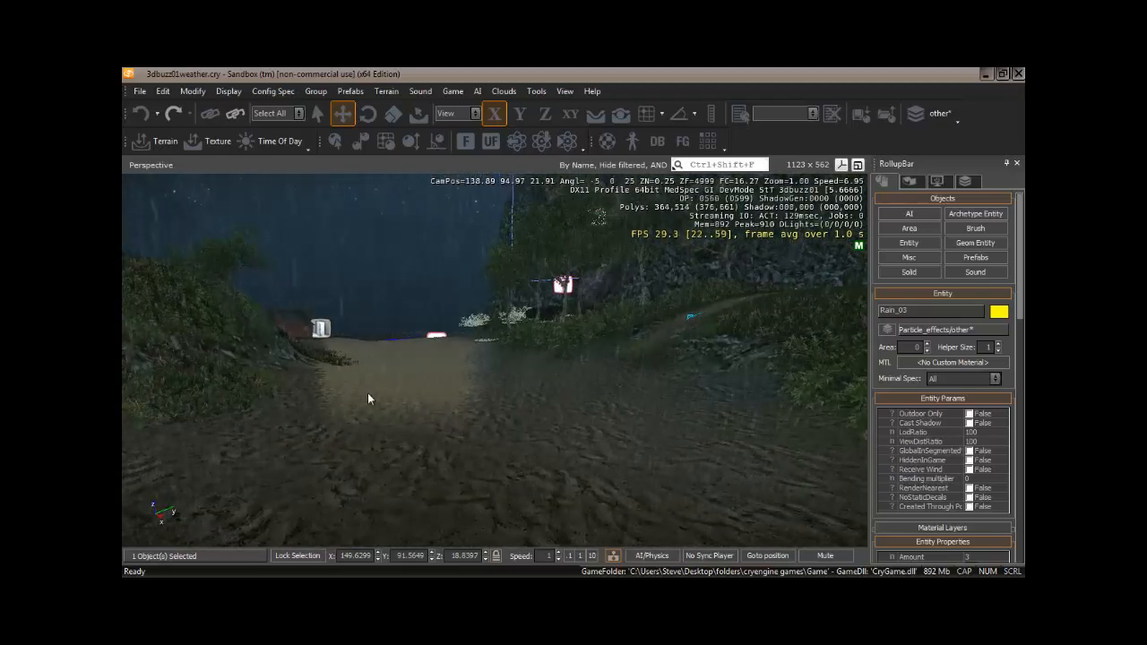
pyautogui.moveTo(454, 412); pyautogui.dragTo(491, 415, button='right')
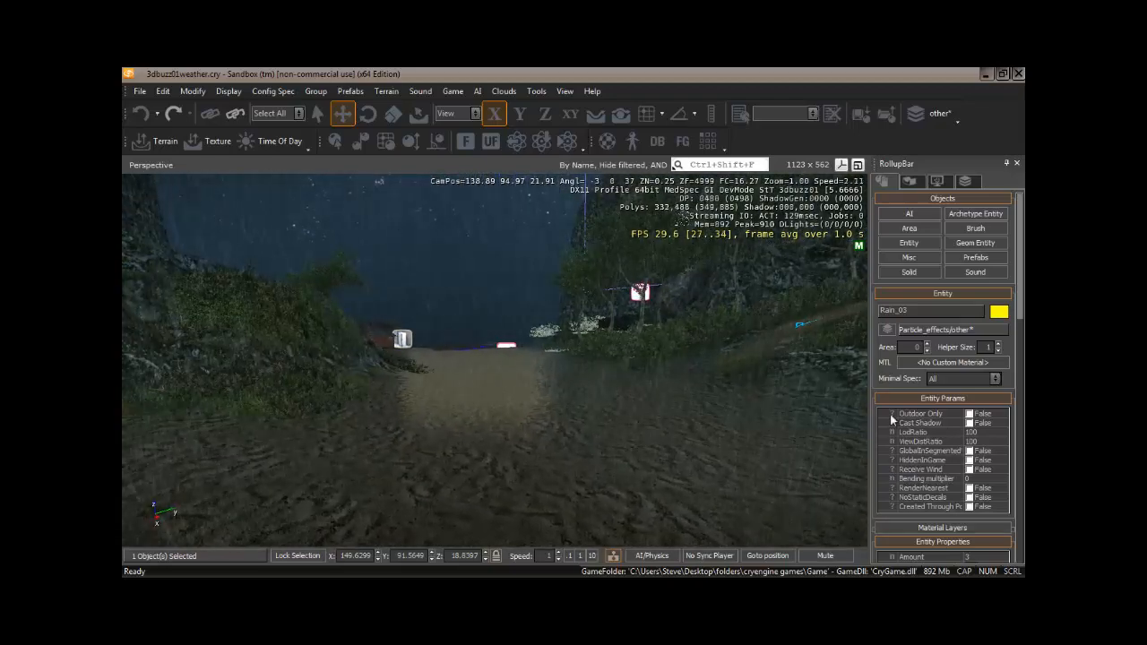
# Review the selected Rain entity's properties in the rollup panel.
pyautogui.moveTo(1021, 283); pyautogui.dragTo(1024, 346)
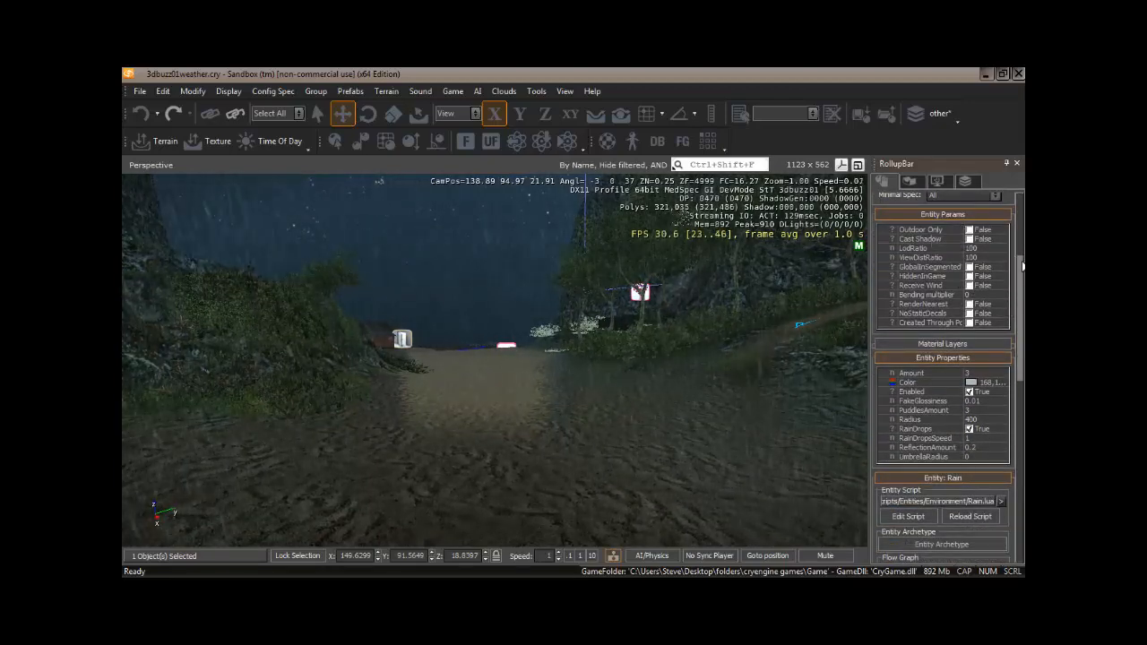
pyautogui.moveTo(1022, 271)
pyautogui.mouseDown()
pyautogui.moveTo(1024, 242)
pyautogui.moveTo(1023, 324)
pyautogui.moveTo(1022, 263)
pyautogui.mouseUp()
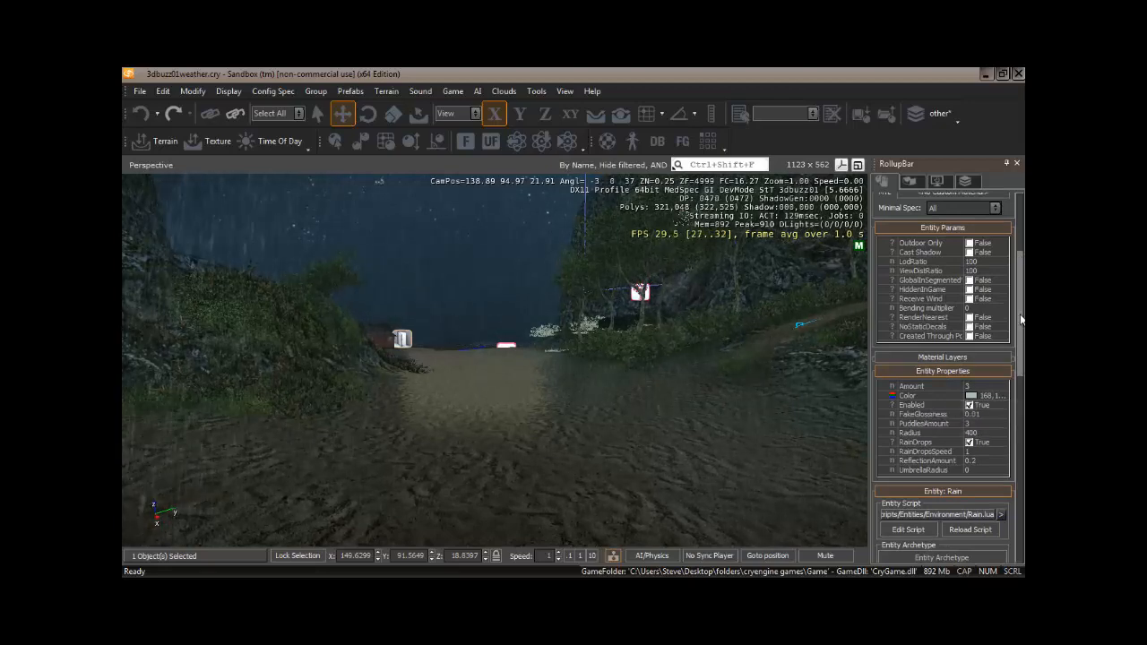
pyautogui.moveTo(1022, 319); pyautogui.dragTo(1023, 256)
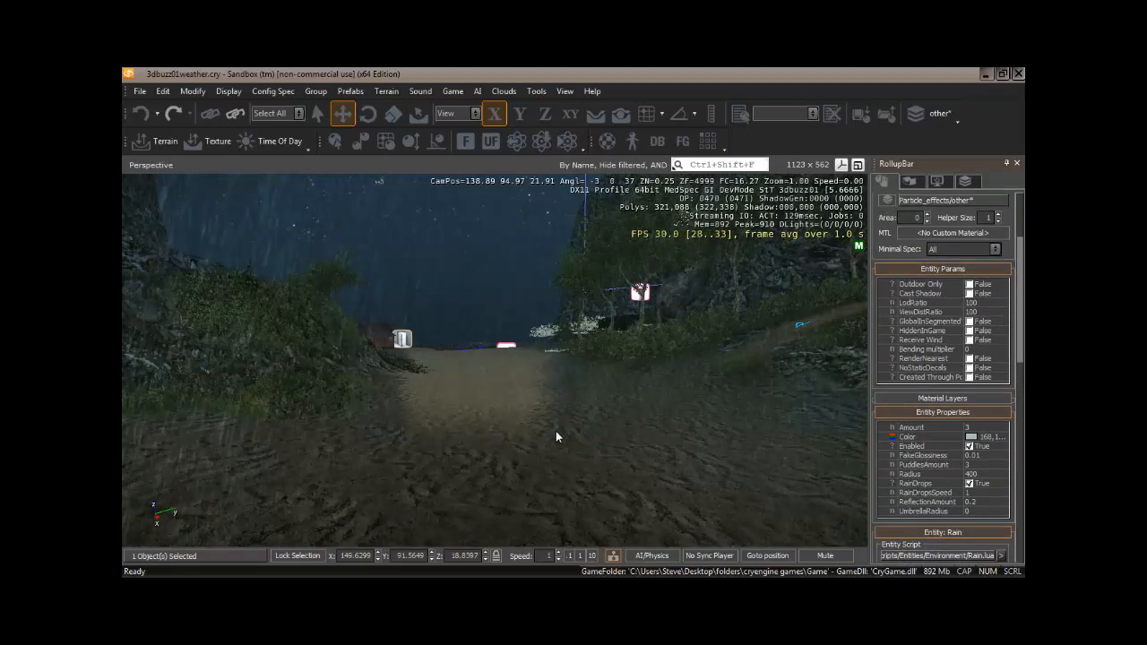
pyautogui.moveTo(555, 431); pyautogui.dragTo(556, 432, button='right')
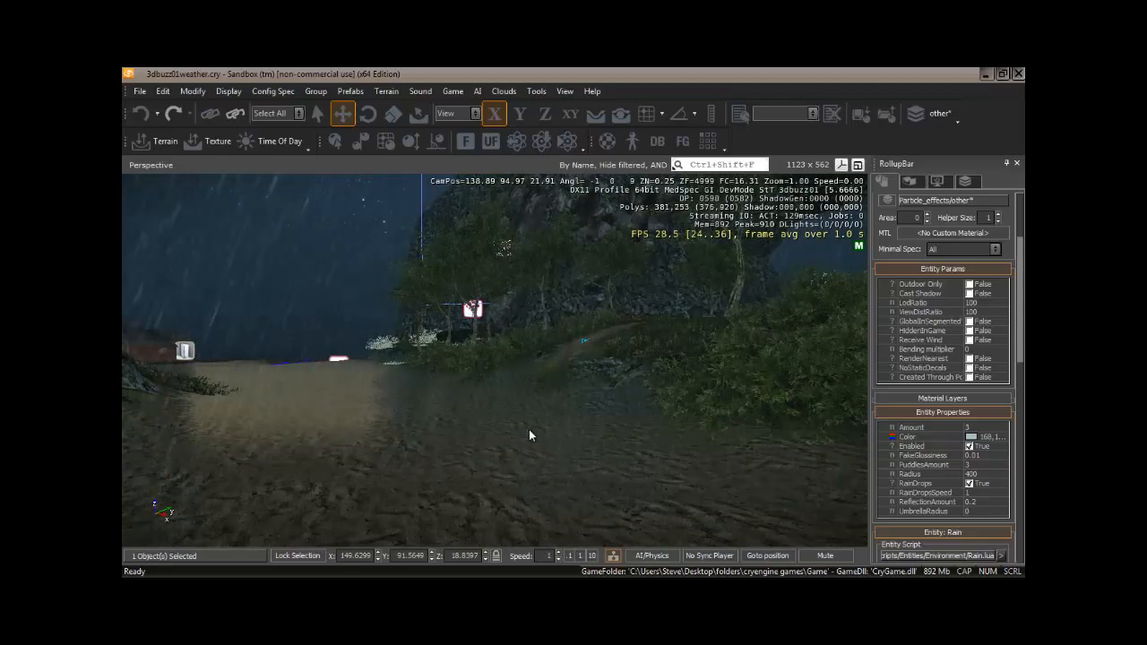
pyautogui.moveTo(529, 429)
pyautogui.mouseDown(button='right')
pyautogui.moveTo(514, 427)
pyautogui.moveTo(545, 429)
pyautogui.moveTo(527, 429)
pyautogui.mouseUp(button='right')
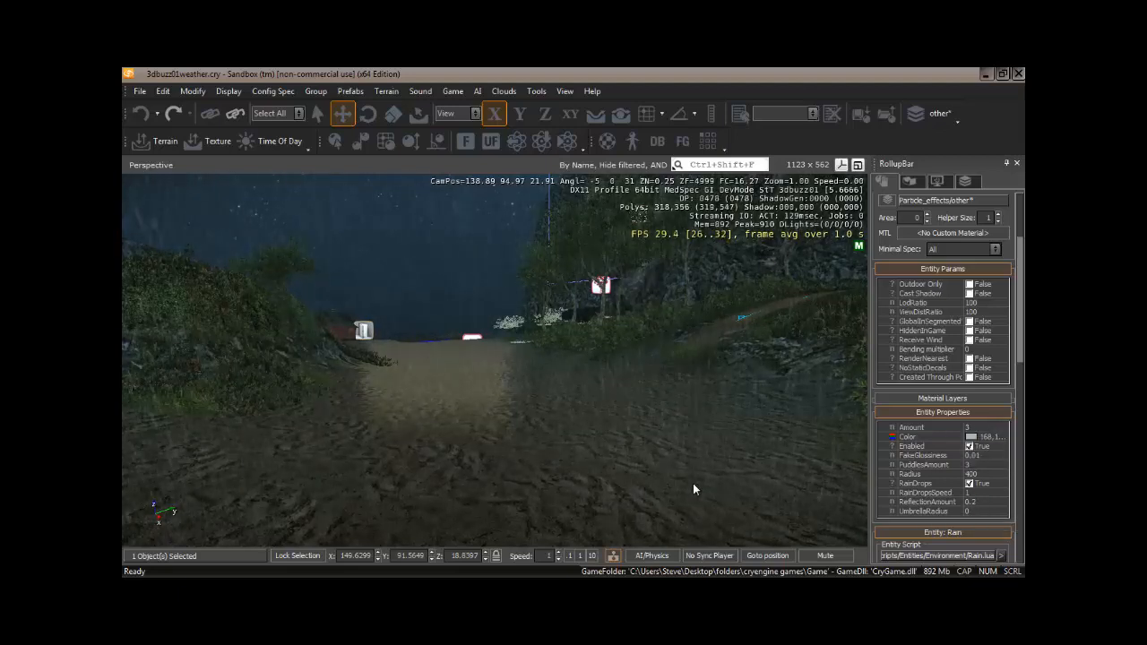
# Open the terrain Environment settings and scroll through their property list.
pyautogui.press('alt')
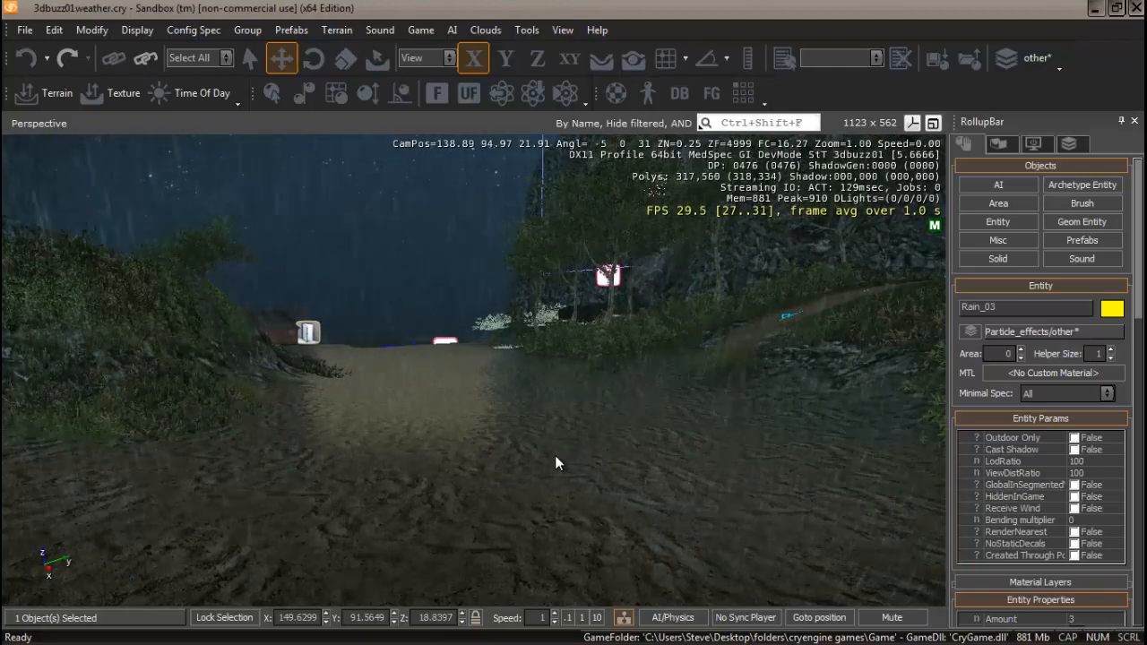
pyautogui.click(1000, 144)
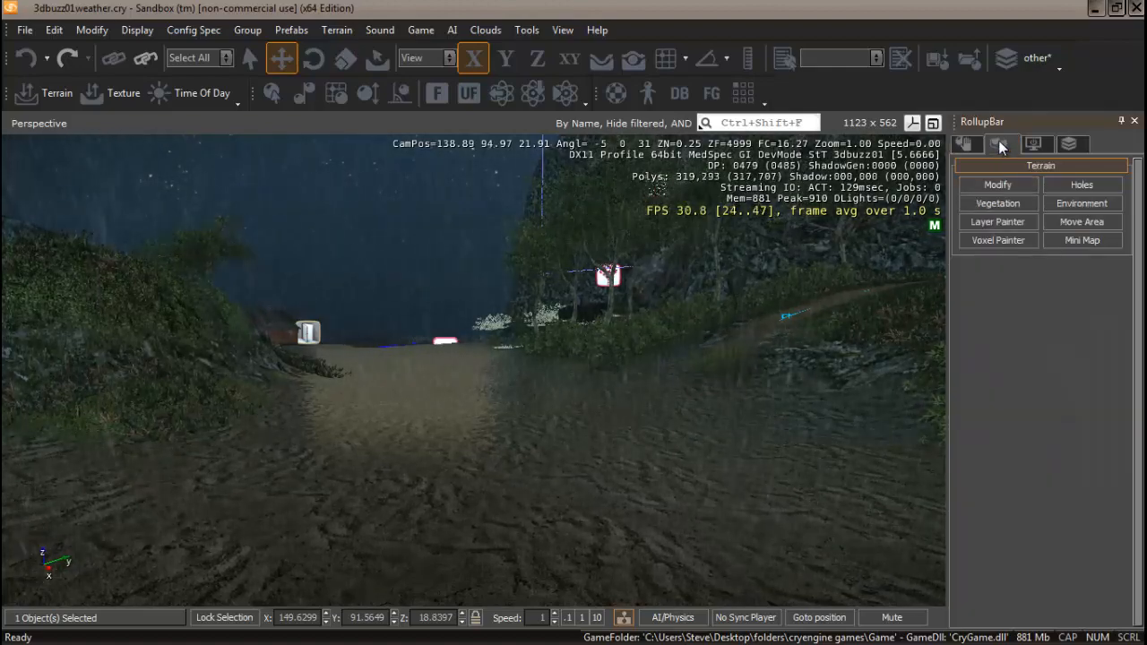
pyautogui.click(1078, 204)
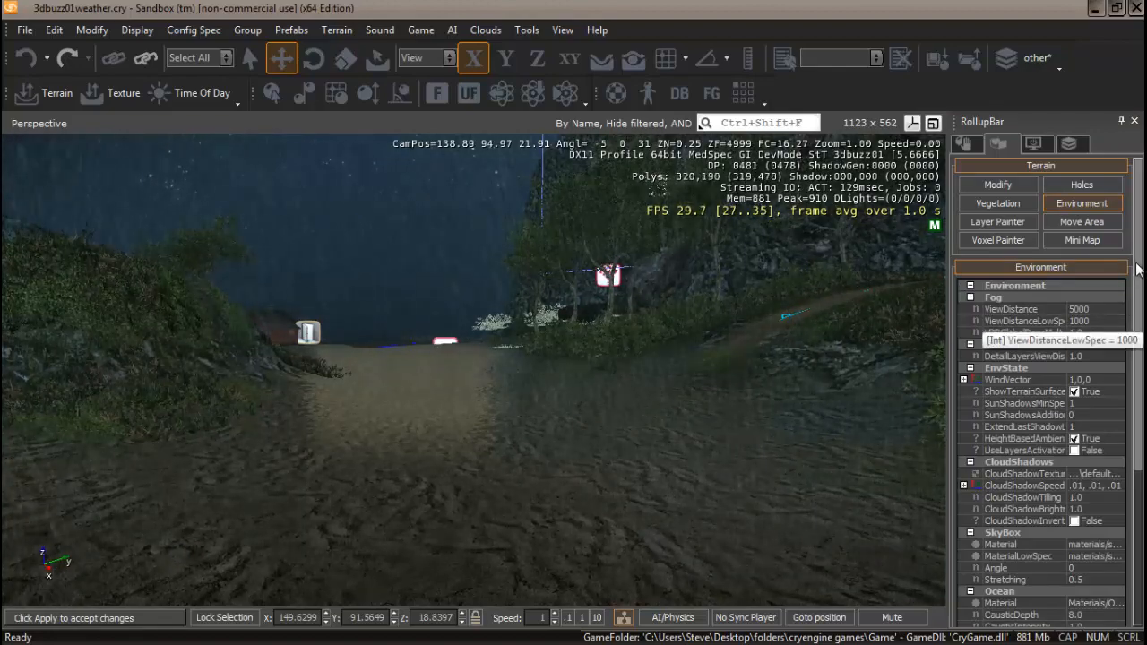
pyautogui.scroll(-3, 1139, 244)
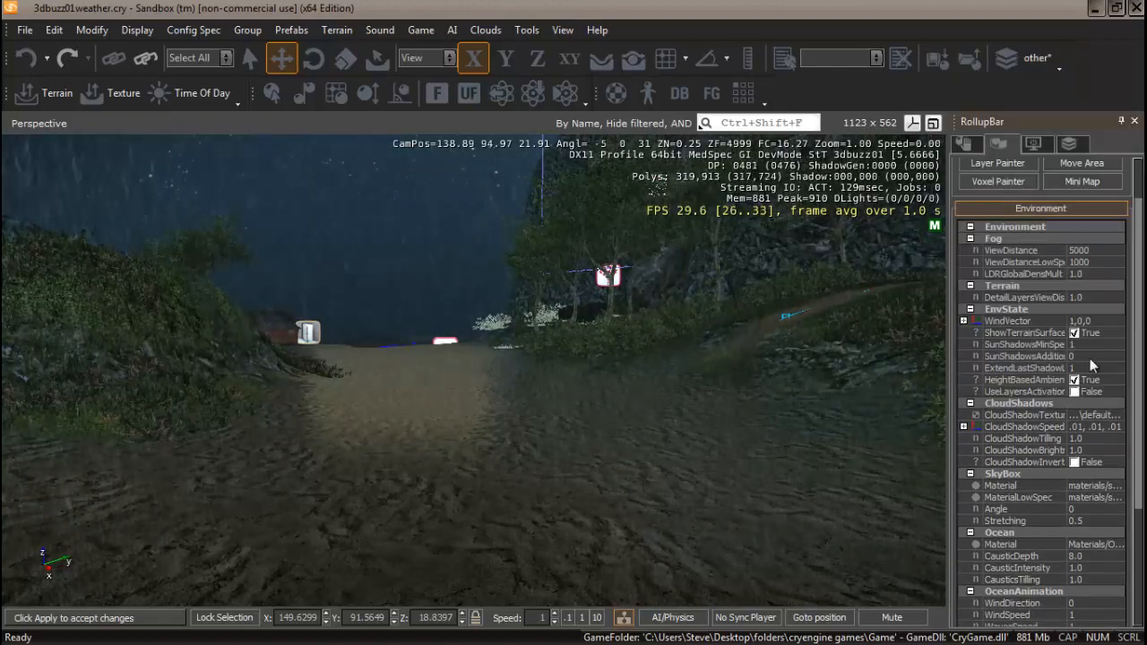
pyautogui.scroll(-1, 1142, 270)
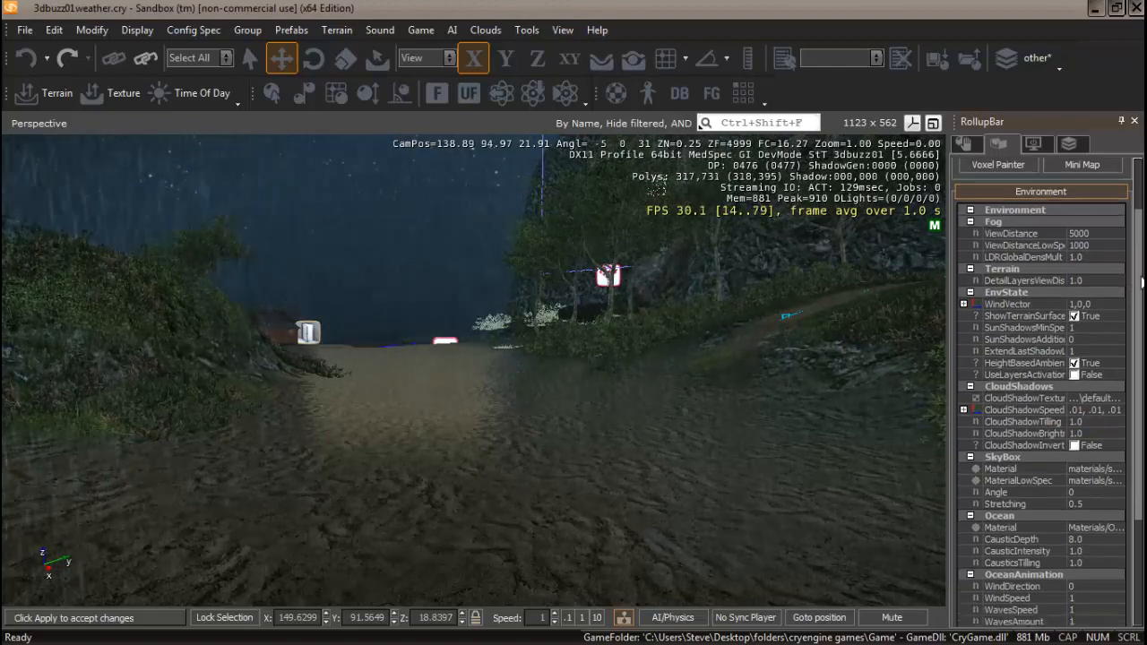
pyautogui.scroll(-3, 1143, 285)
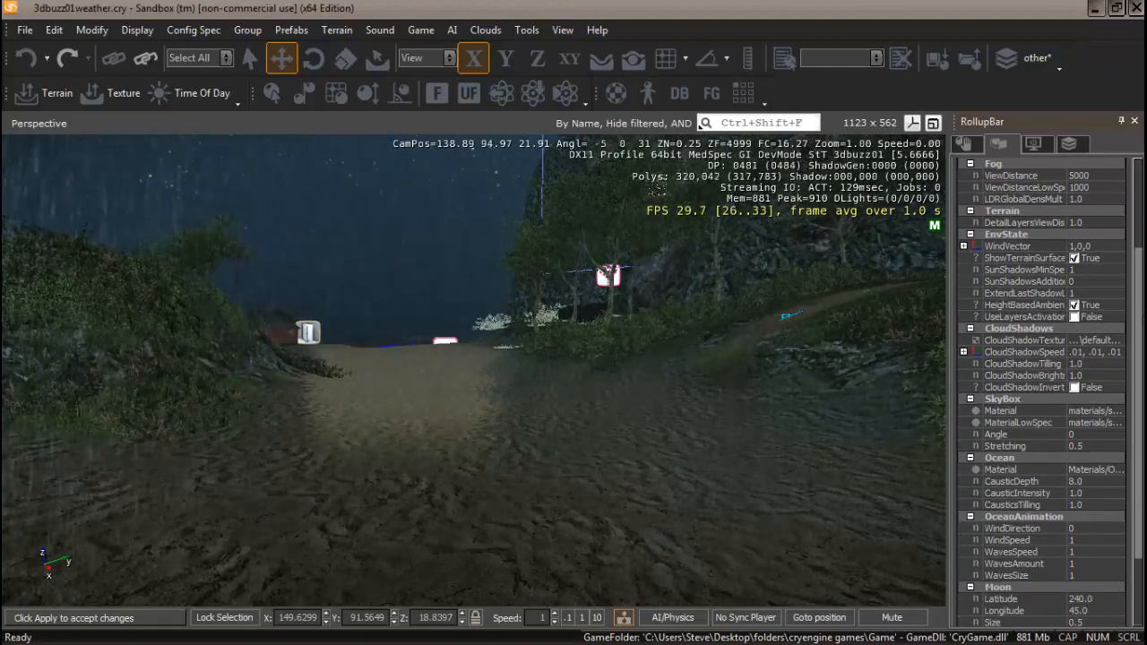
pyautogui.scroll(5, 1143, 304)
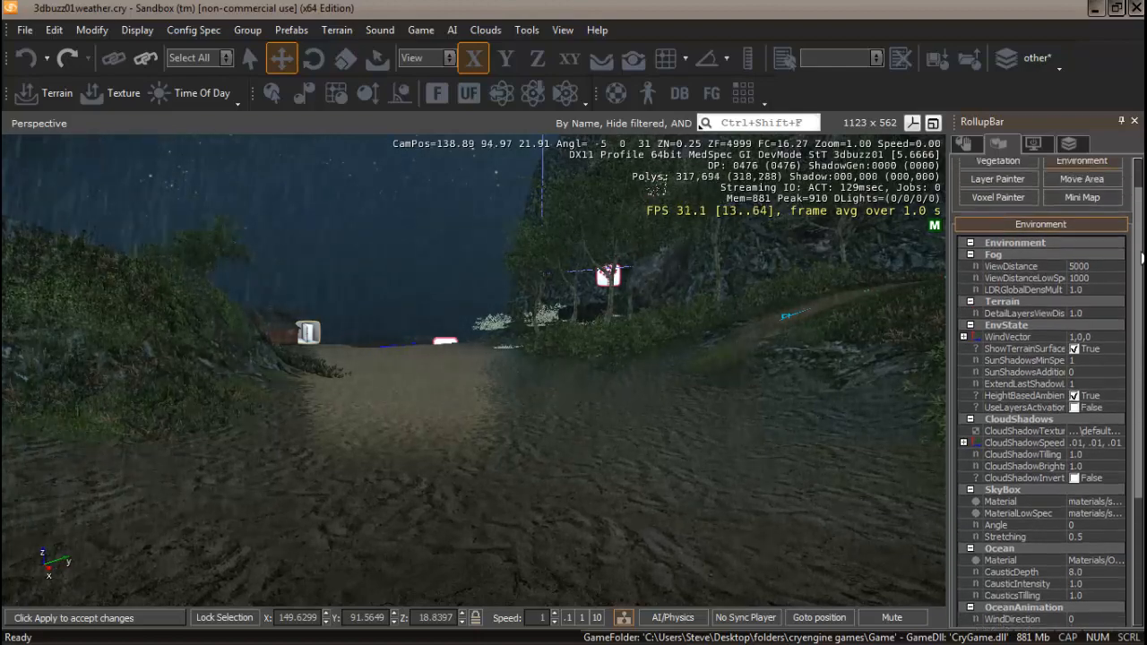
pyautogui.scroll(1, 1142, 258)
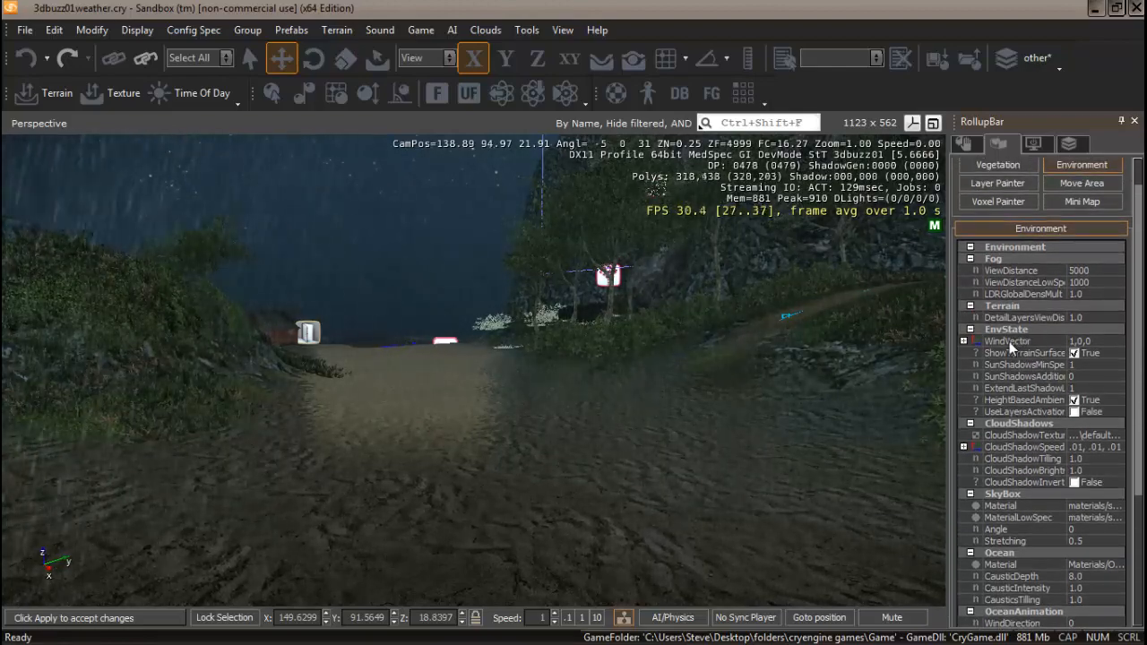
# Set the environment WindVector to 15,0,0.
pyautogui.moveTo(607, 448); pyautogui.dragTo(599, 444, button='right')
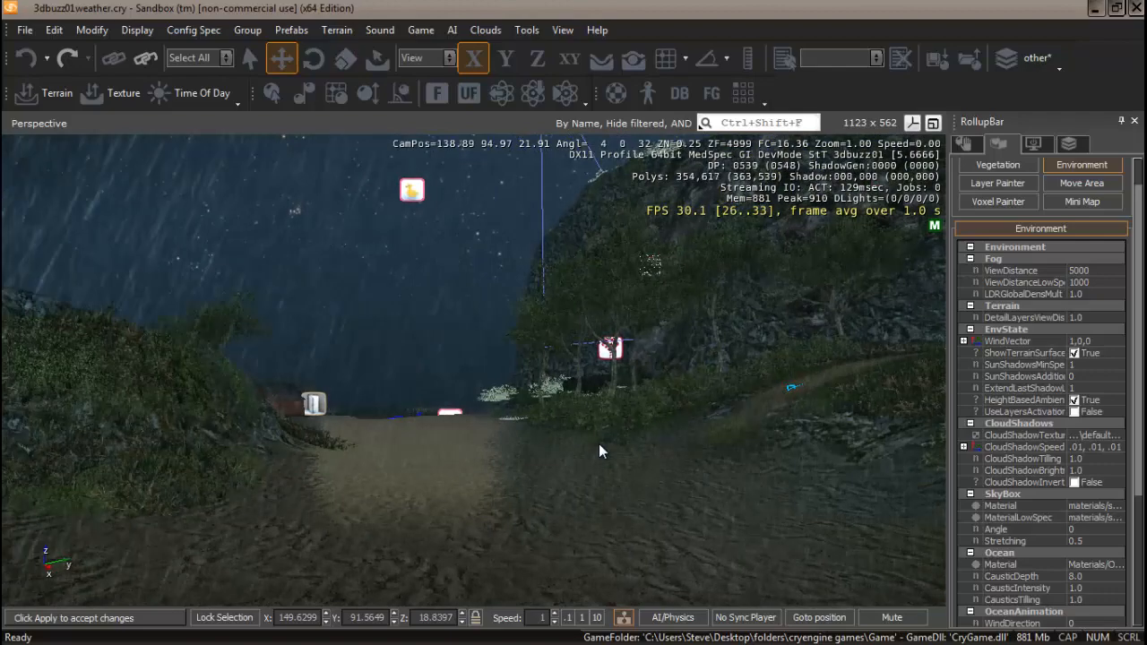
pyautogui.click(1075, 343)
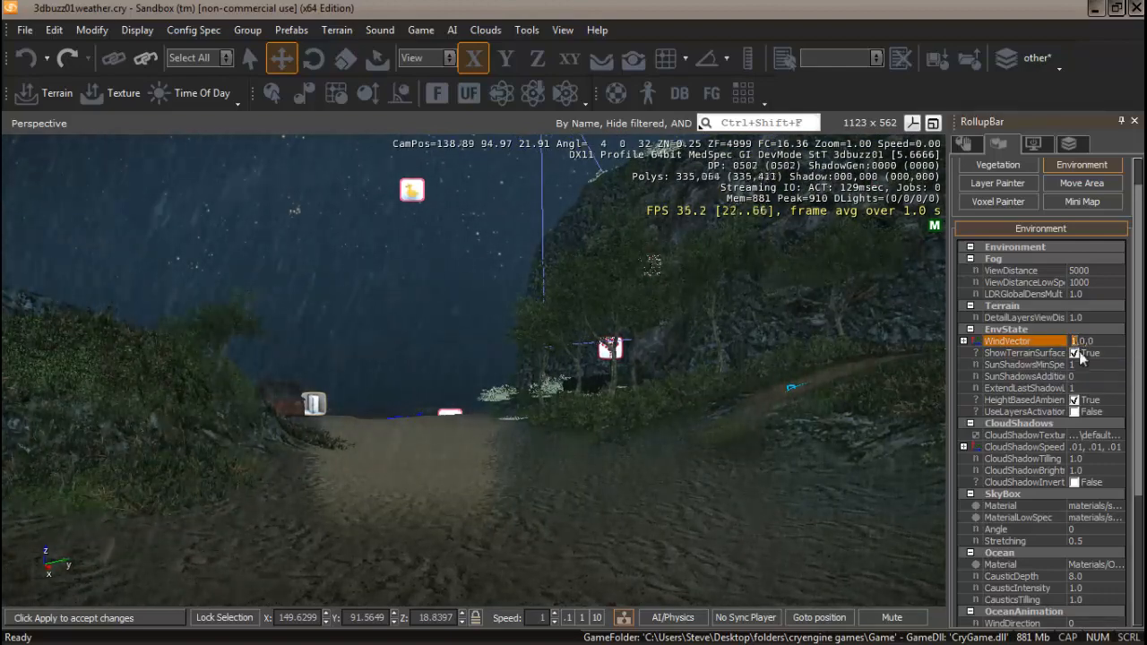
pyautogui.write('5')
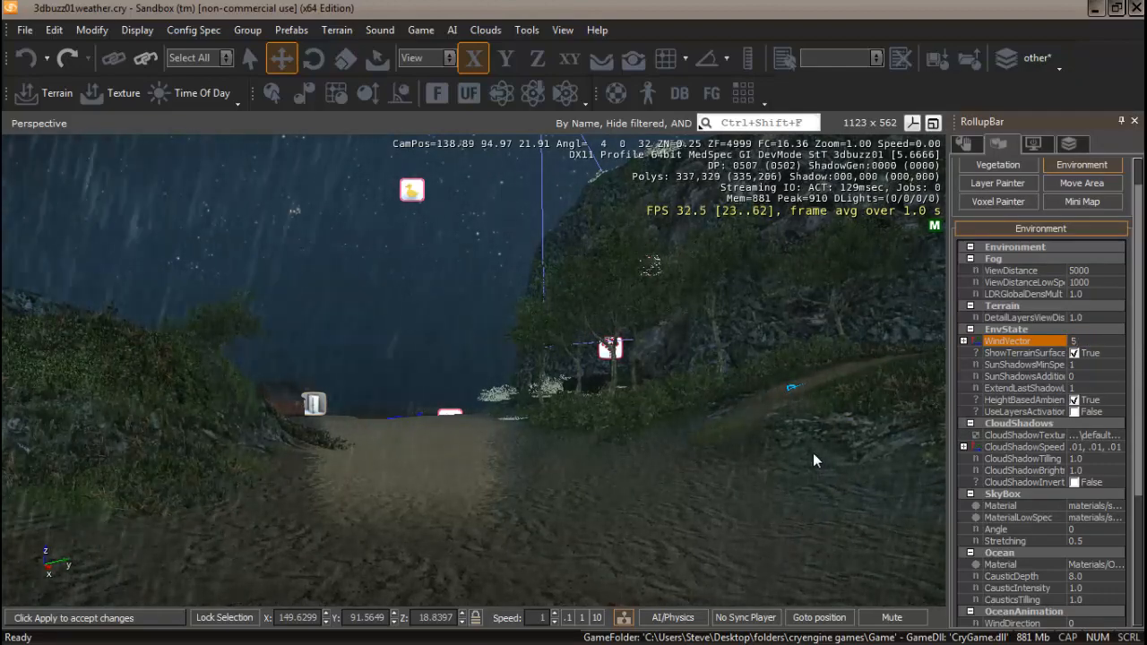
pyautogui.press('Return')
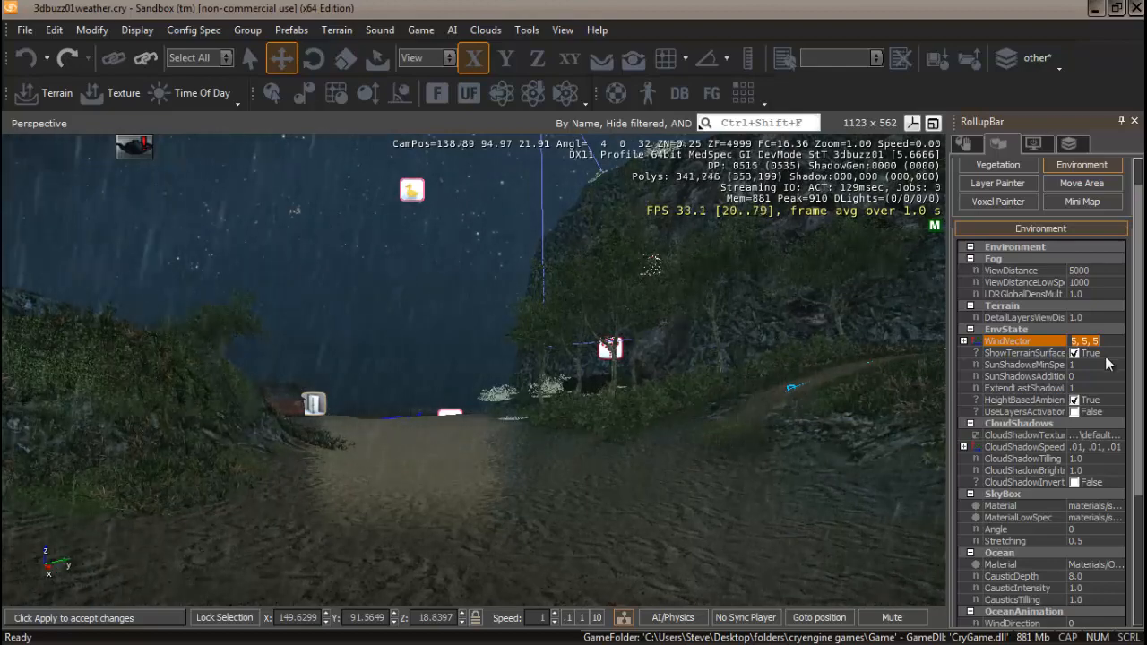
pyautogui.moveTo(992, 433)
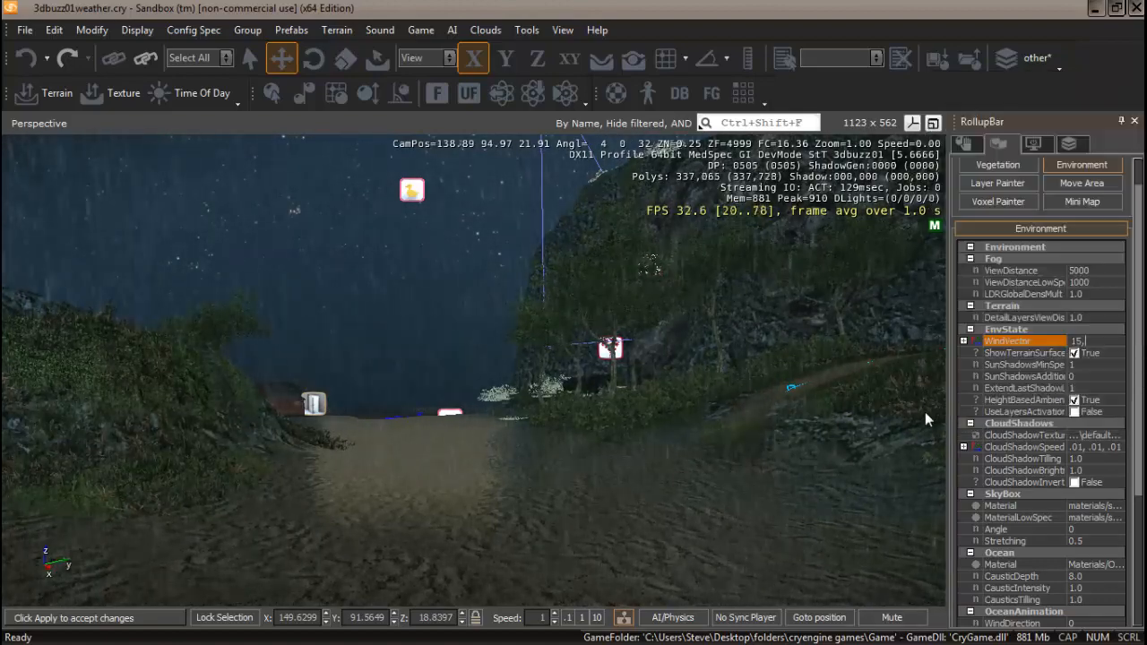
pyautogui.write('0,0')
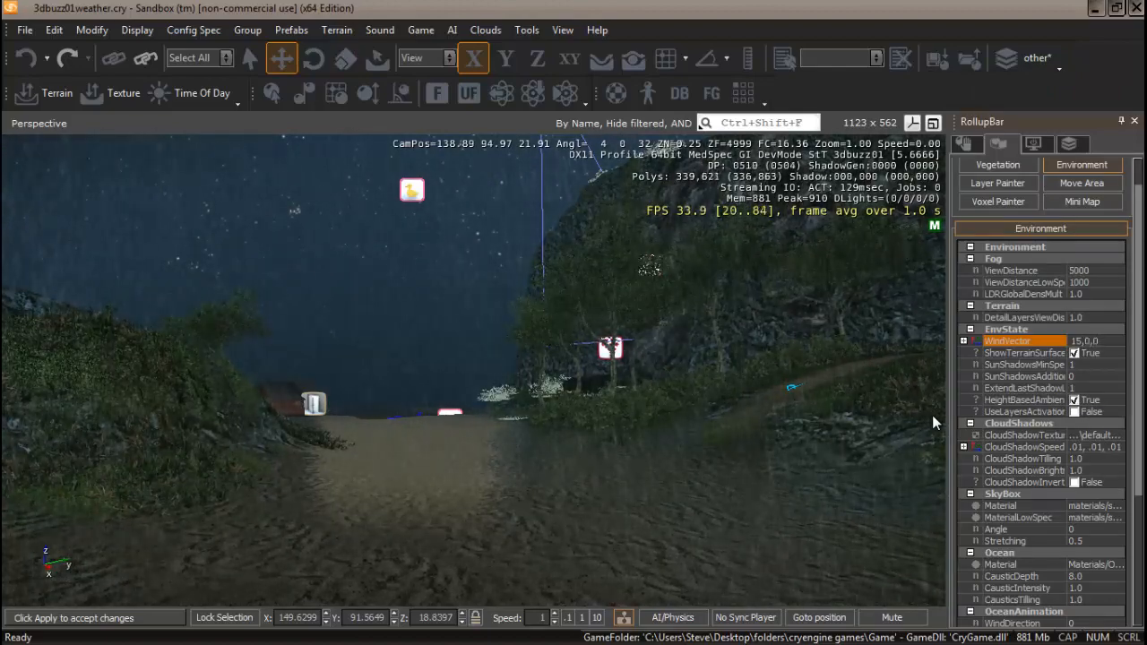
pyautogui.press('Return')
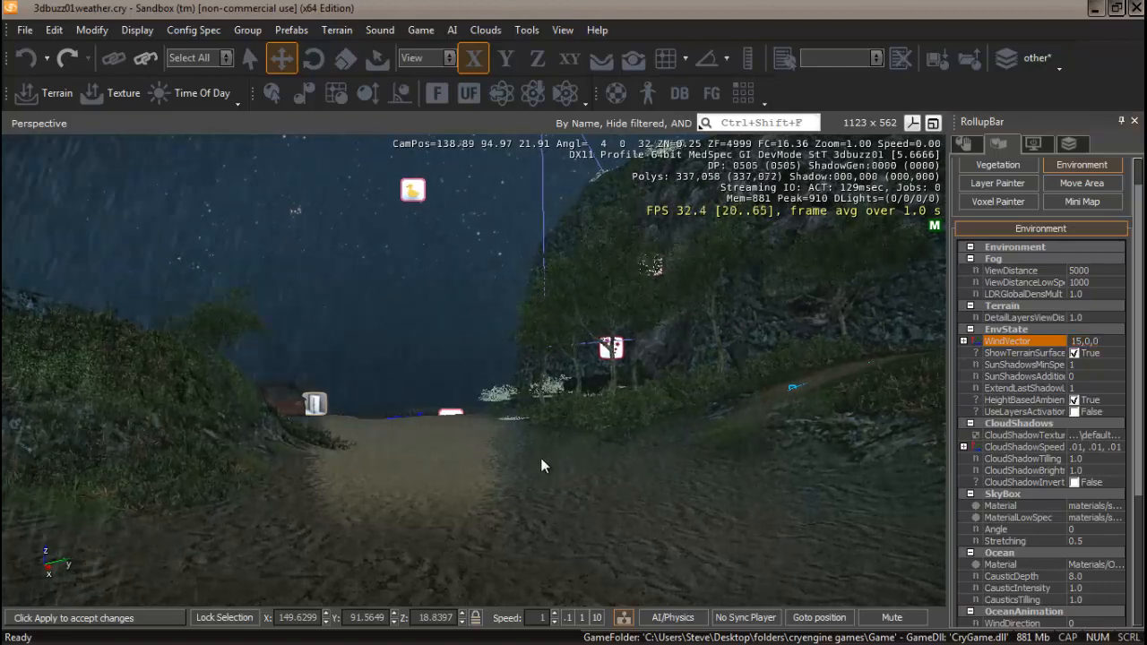
# Set the ocean animation WindSpeed to 10.
pyautogui.moveTo(543, 465); pyautogui.dragTo(569, 454, button='right')
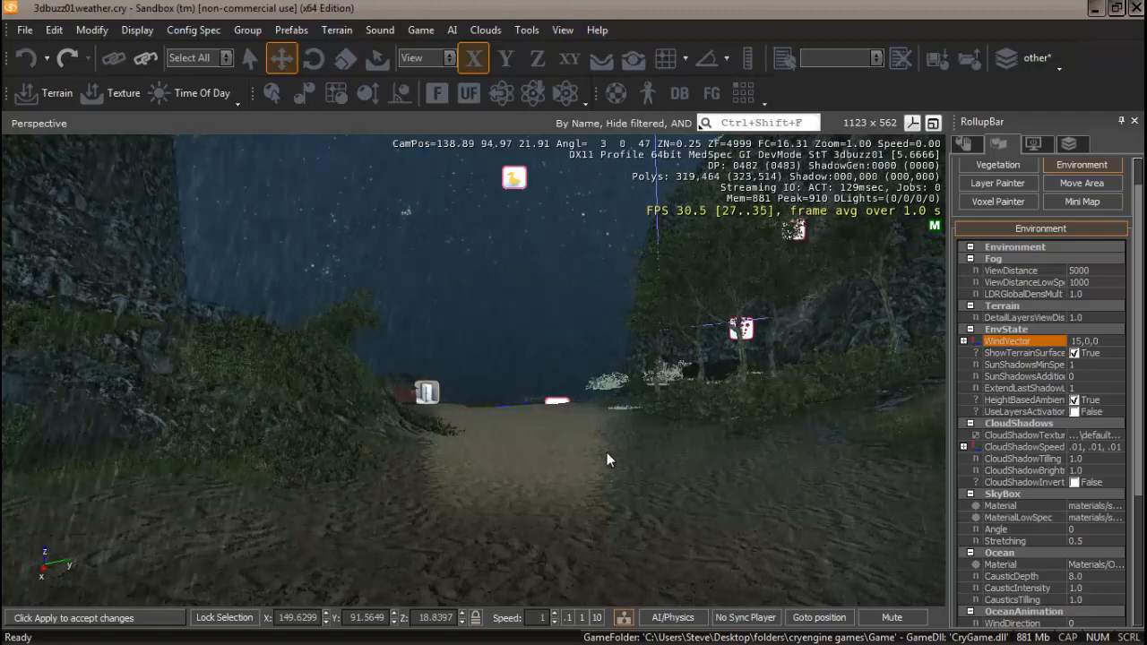
pyautogui.moveTo(622, 450)
pyautogui.mouseDown(button='right')
pyautogui.moveTo(625, 438)
pyautogui.moveTo(622, 456)
pyautogui.moveTo(602, 454)
pyautogui.moveTo(640, 446)
pyautogui.moveTo(607, 456)
pyautogui.moveTo(622, 453)
pyautogui.mouseUp(button='right')
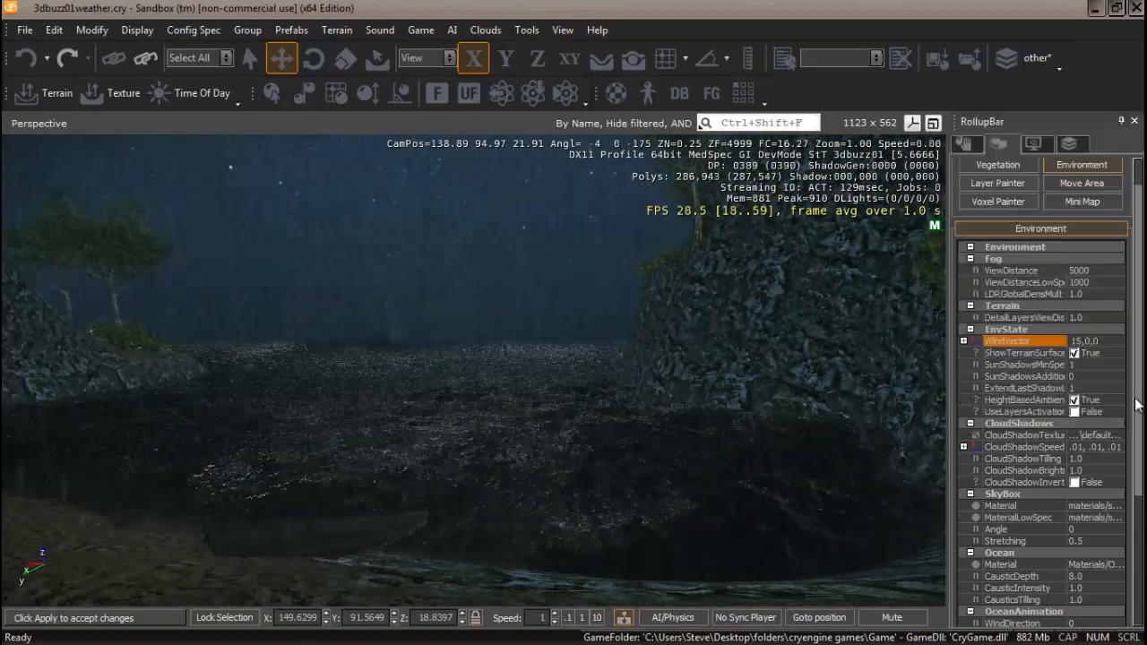
pyautogui.scroll(-4, 1139, 398)
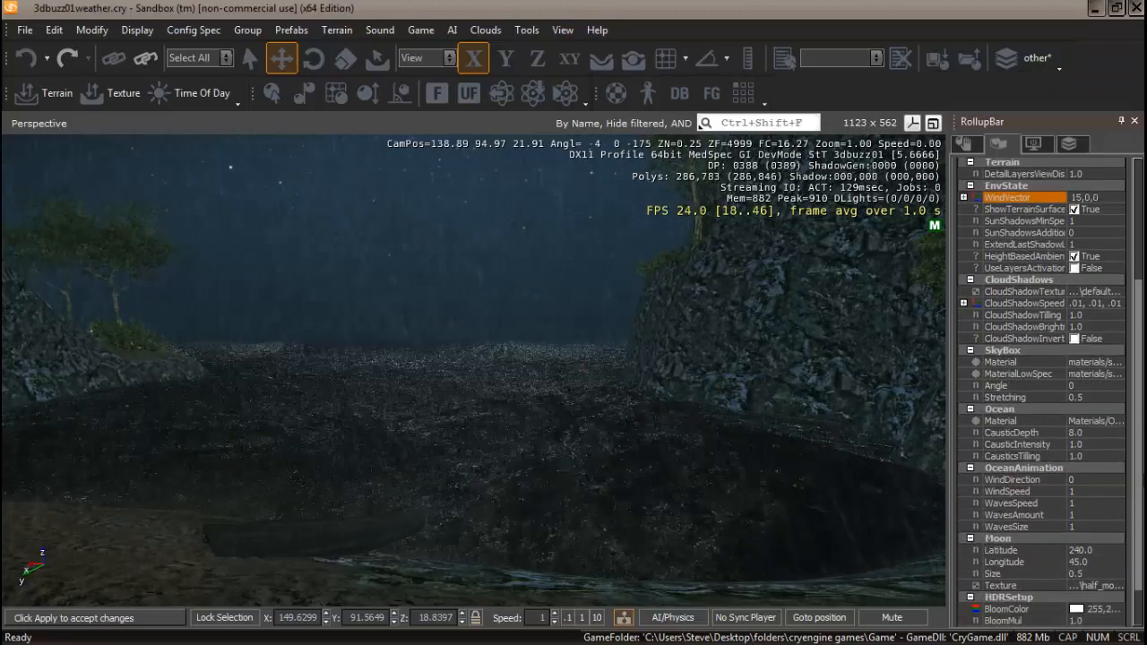
pyautogui.scroll(-1, 1140, 498)
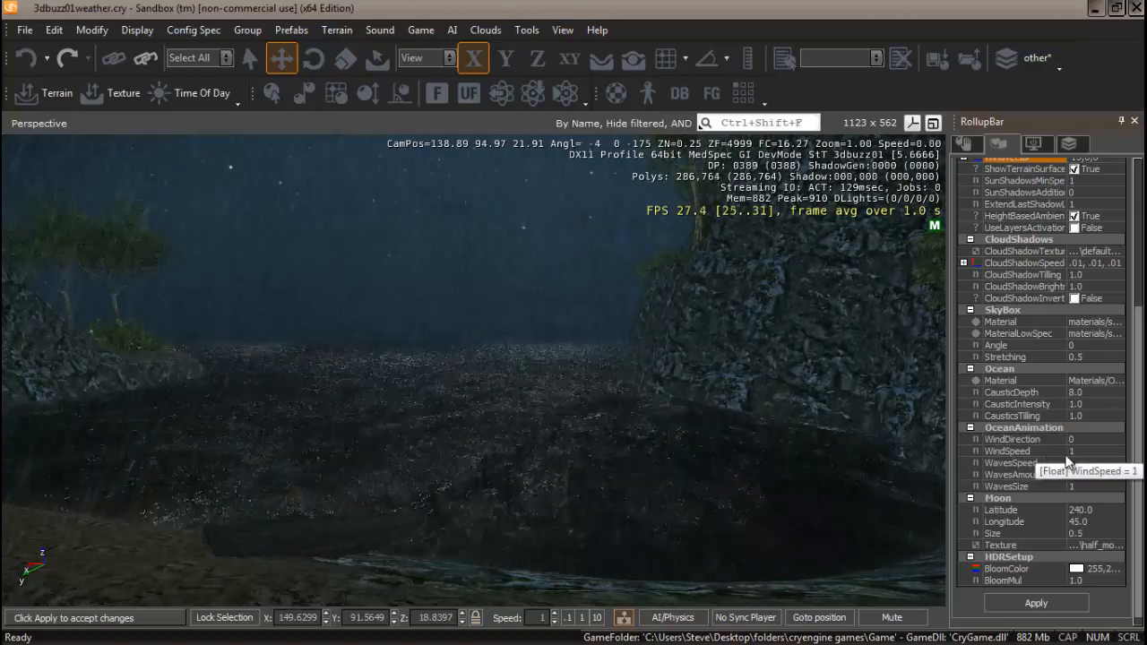
pyautogui.click(1009, 451)
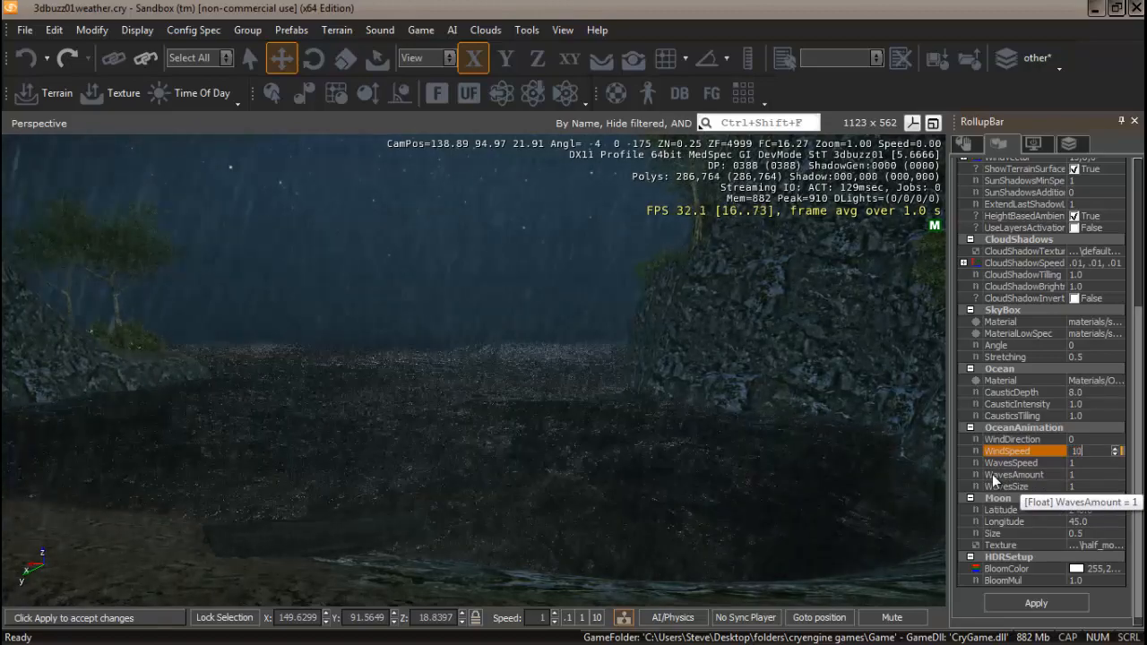
pyautogui.write('10')
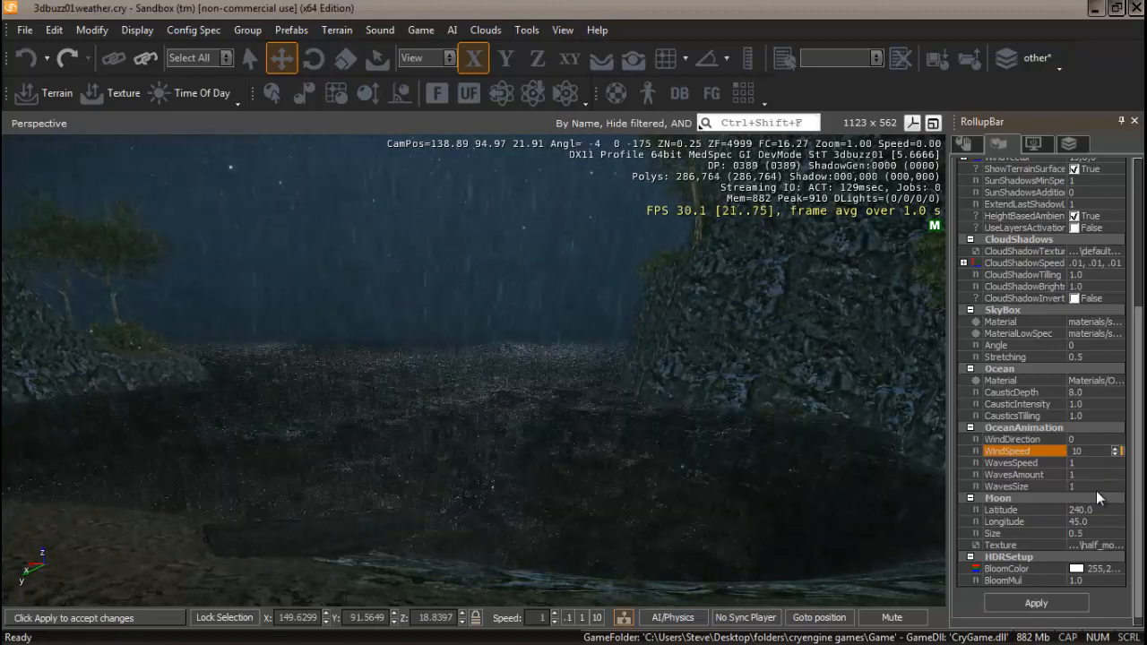
# Set the ocean WavesSpeed to 2 and the WavesSize to 5.
pyautogui.click(1079, 463)
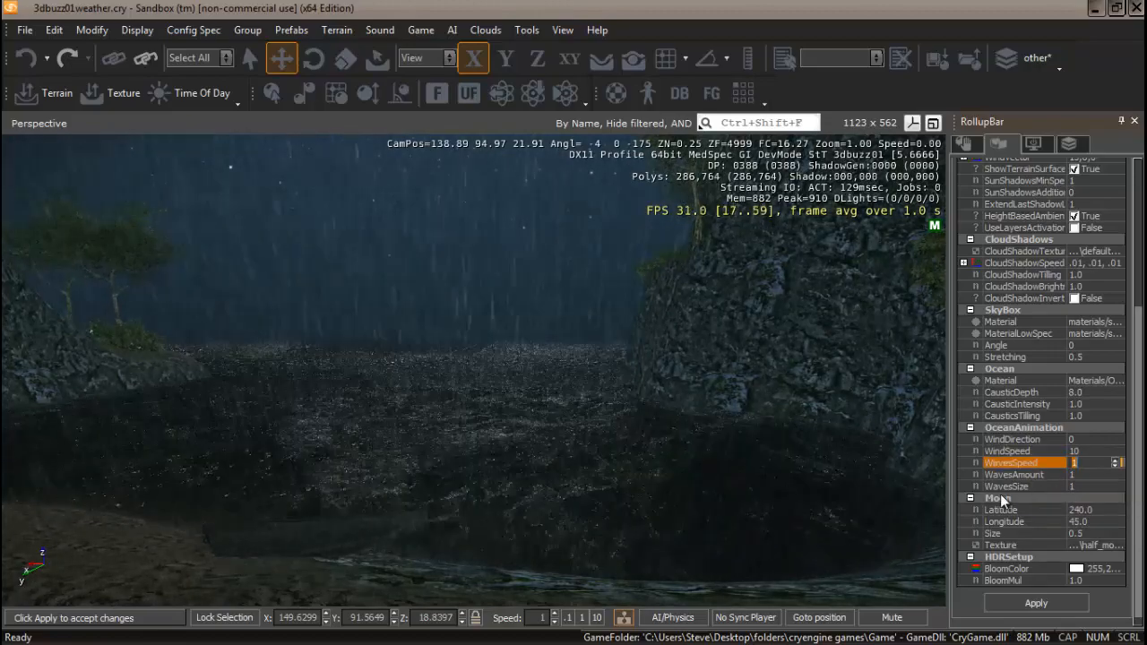
pyautogui.write('2')
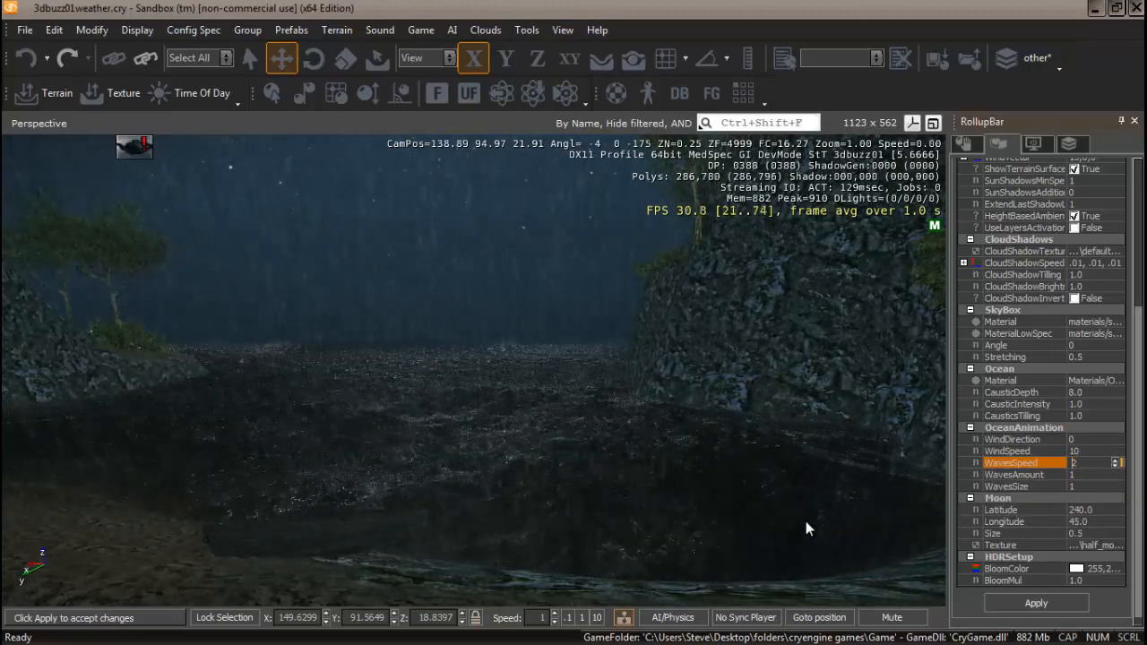
pyautogui.click(1082, 475)
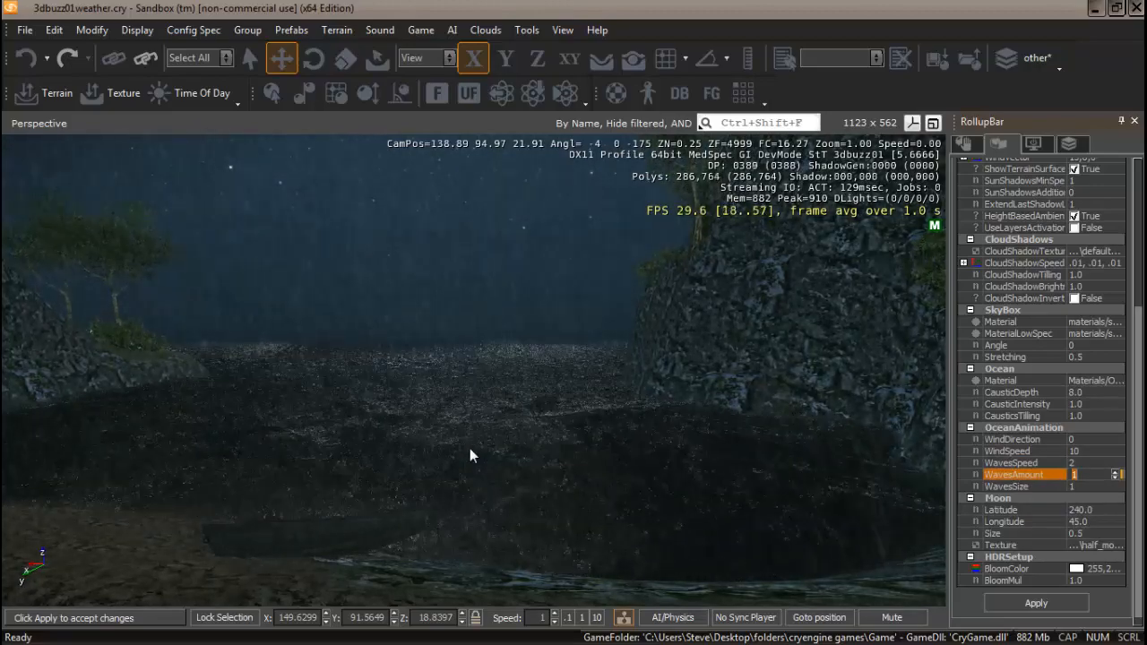
pyautogui.click(1080, 486)
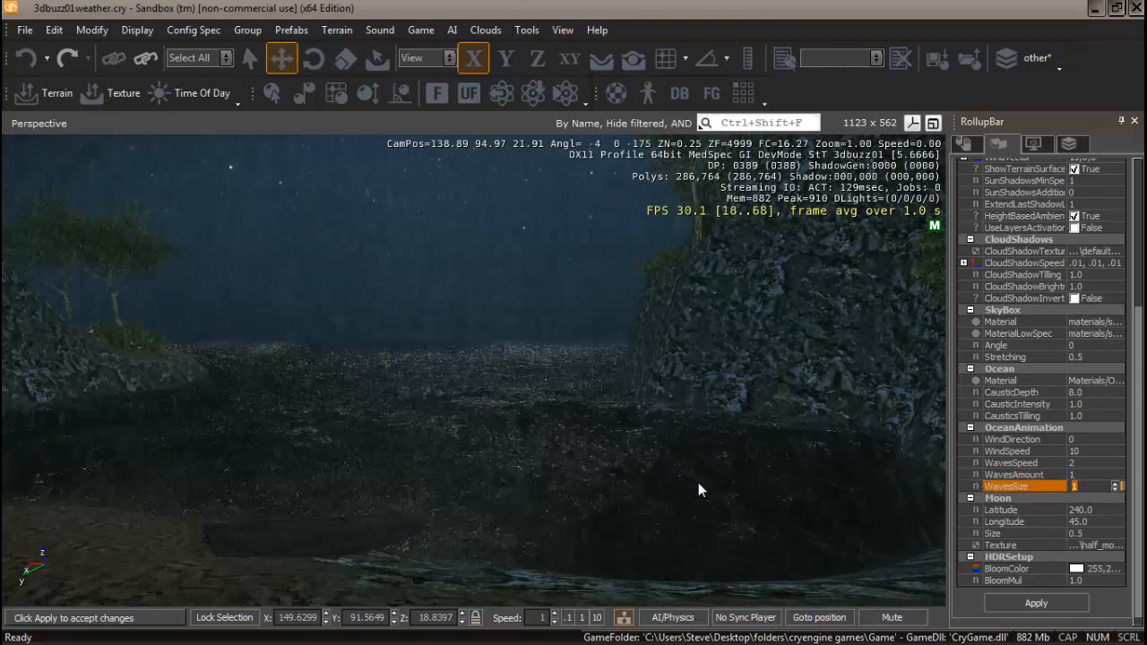
pyautogui.write('5')
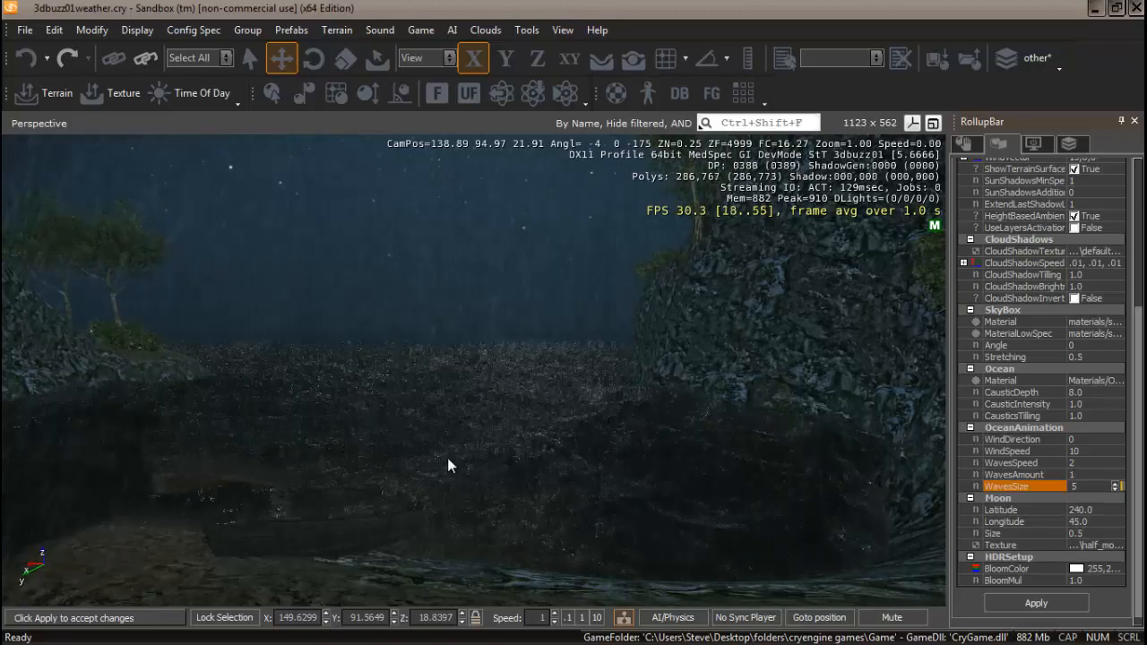
# Try ocean WavesSize values of 2 and then 3 while viewing the water.
pyautogui.moveTo(437, 473); pyautogui.dragTo(476, 476, button='right')
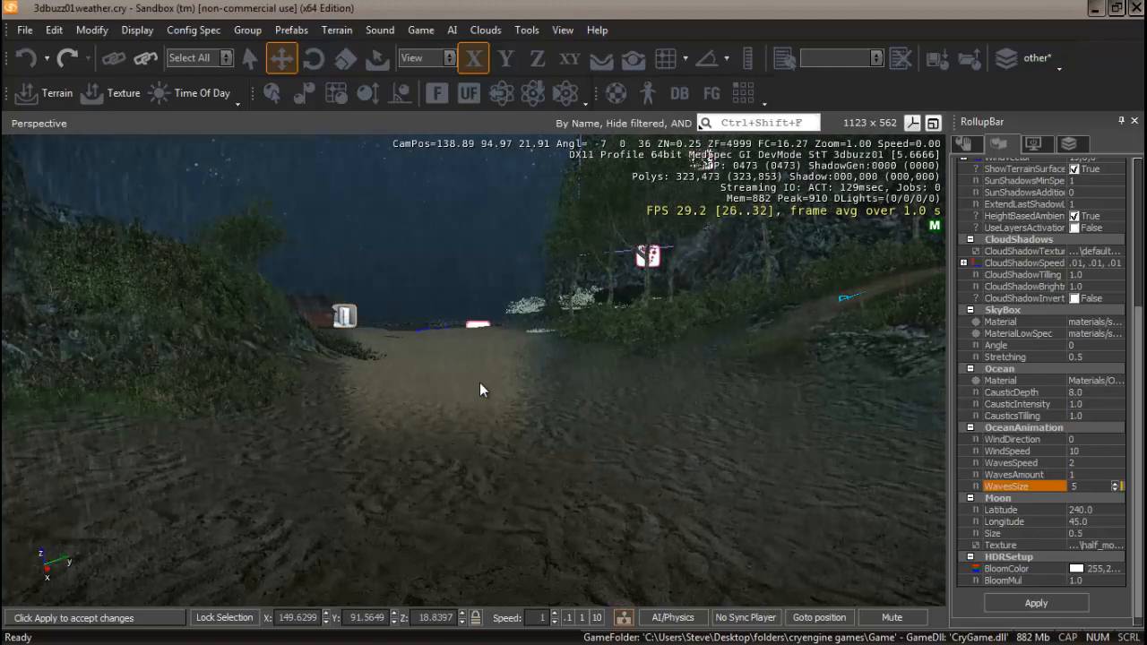
pyautogui.moveTo(441, 410)
pyautogui.mouseDown(button='right')
pyautogui.moveTo(423, 404)
pyautogui.moveTo(443, 405)
pyautogui.mouseUp(button='right')
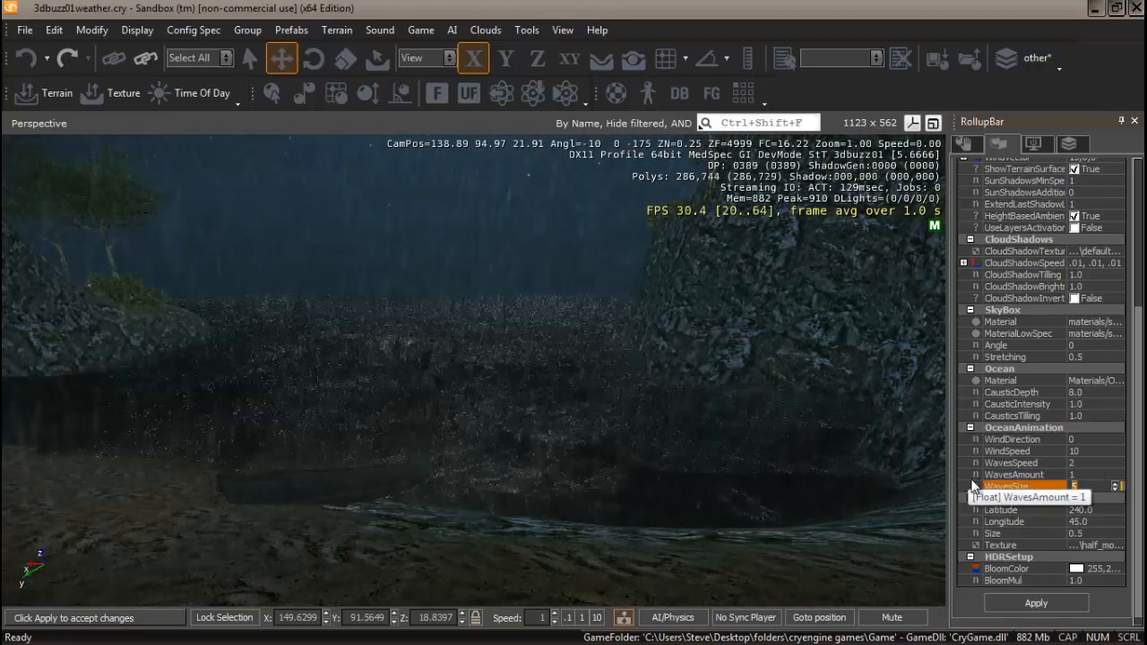
pyautogui.write('2')
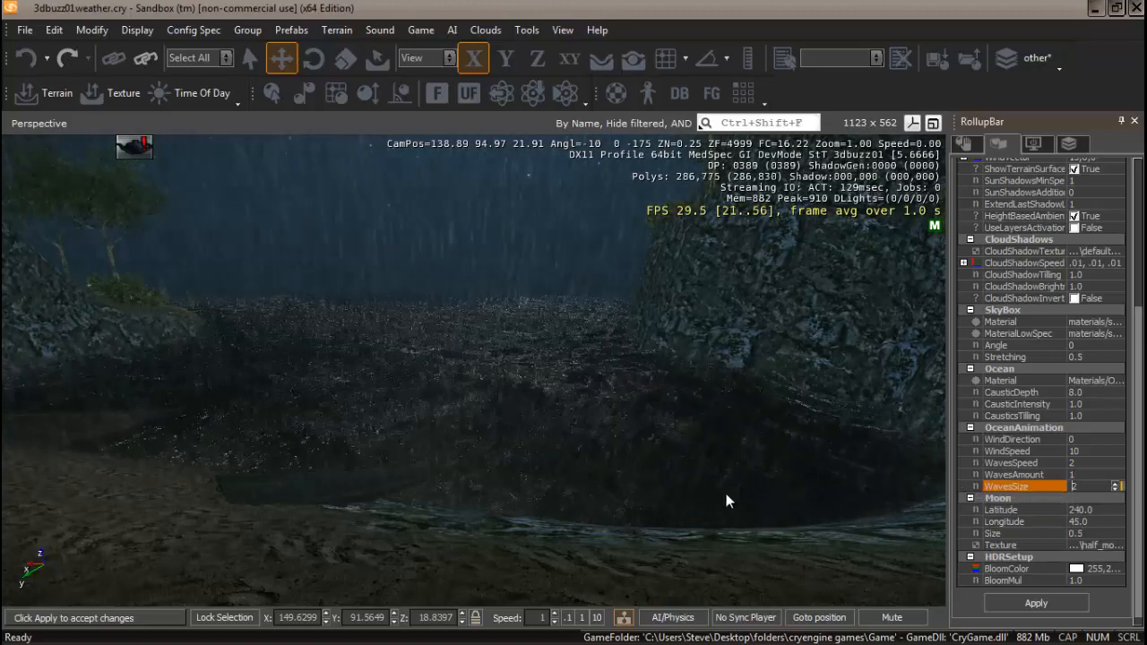
pyautogui.moveTo(726, 494); pyautogui.dragTo(592, 487, button='right')
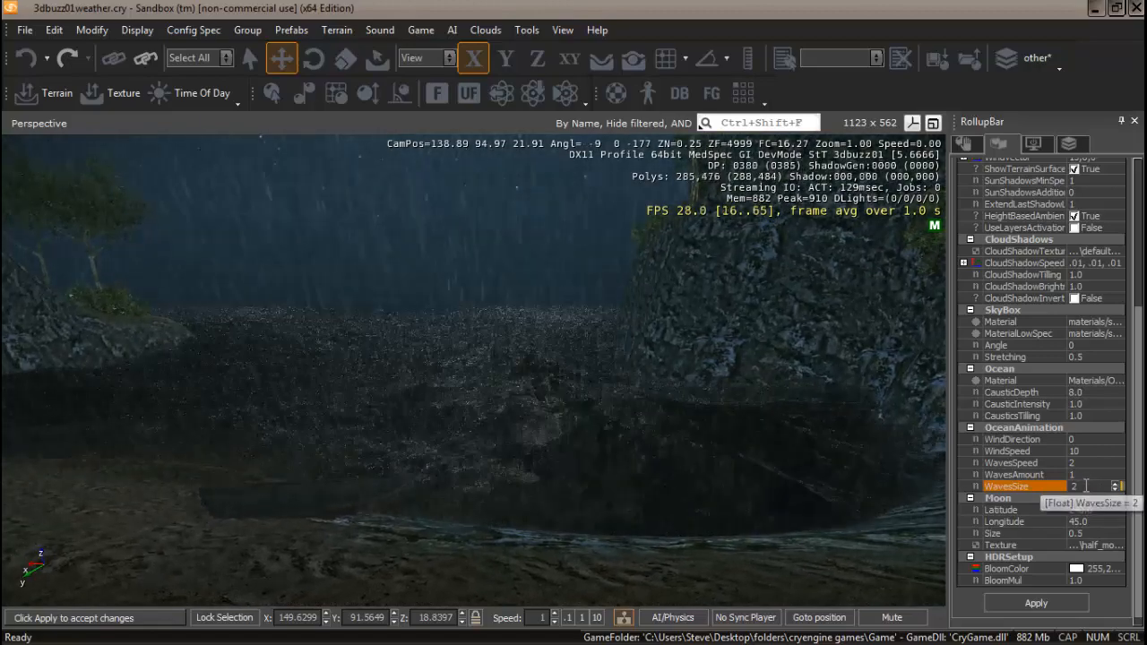
pyautogui.moveTo(1087, 486); pyautogui.dragTo(1056, 487)
pyautogui.write('3')
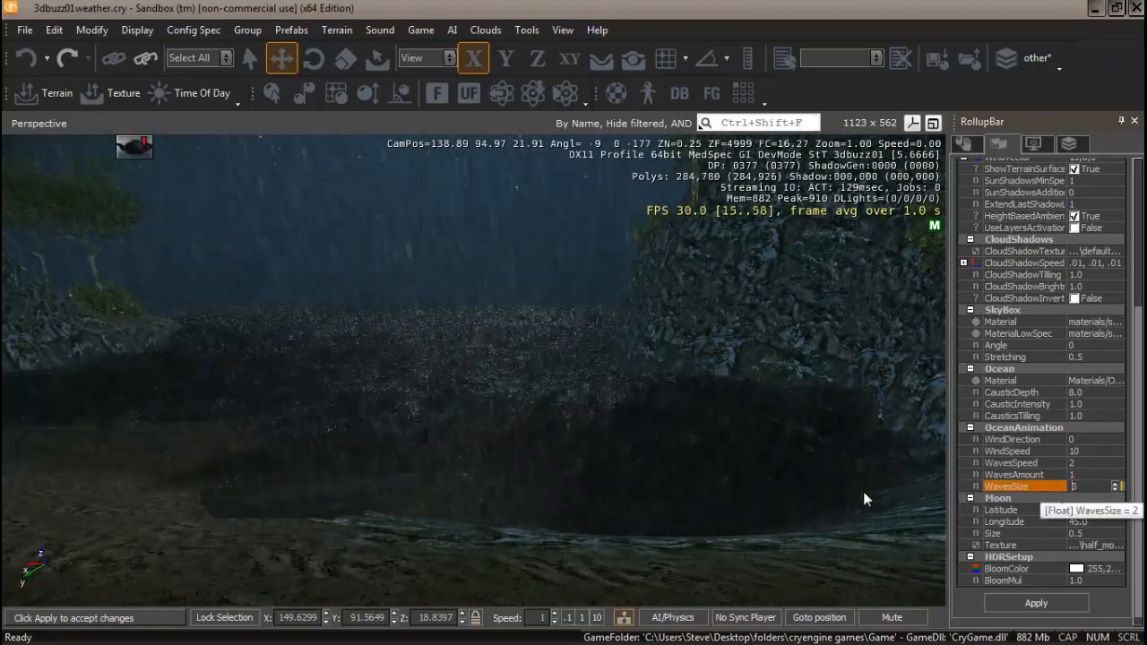
# Set the ocean WavesSize back to 2 and view the water from the path.
pyautogui.moveTo(676, 507); pyautogui.dragTo(677, 493, button='right')
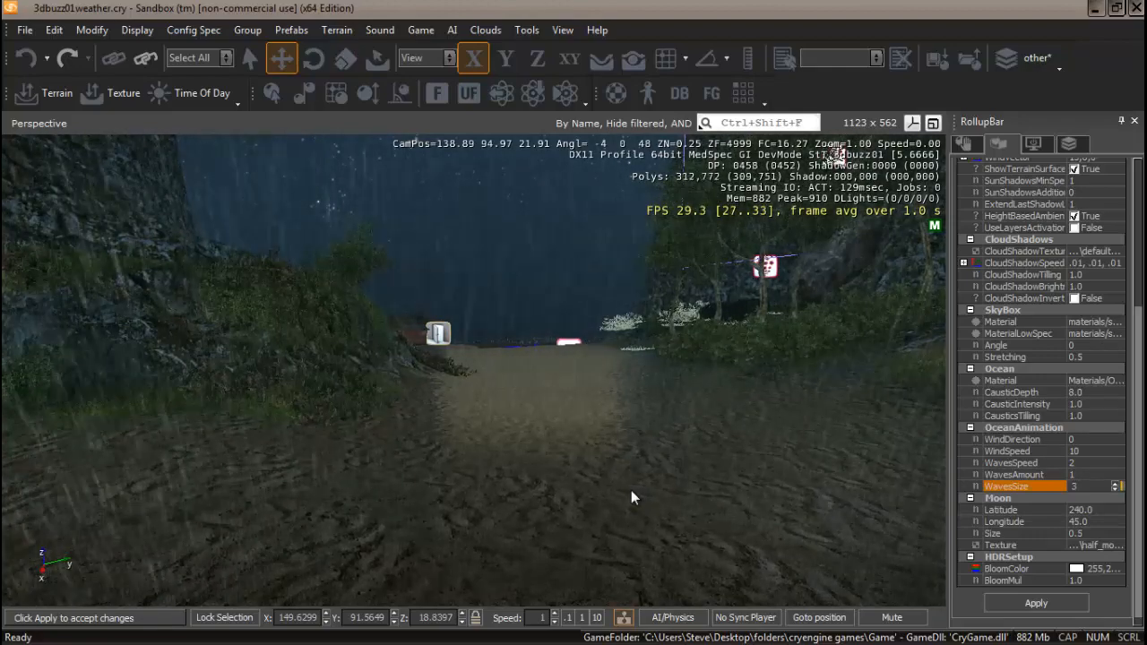
pyautogui.moveTo(631, 491)
pyautogui.mouseDown(button='right')
pyautogui.moveTo(602, 490)
pyautogui.moveTo(670, 489)
pyautogui.moveTo(607, 498)
pyautogui.moveTo(634, 486)
pyautogui.mouseUp(button='right')
pyautogui.moveTo(1102, 485); pyautogui.dragTo(1036, 490)
pyautogui.write('2')
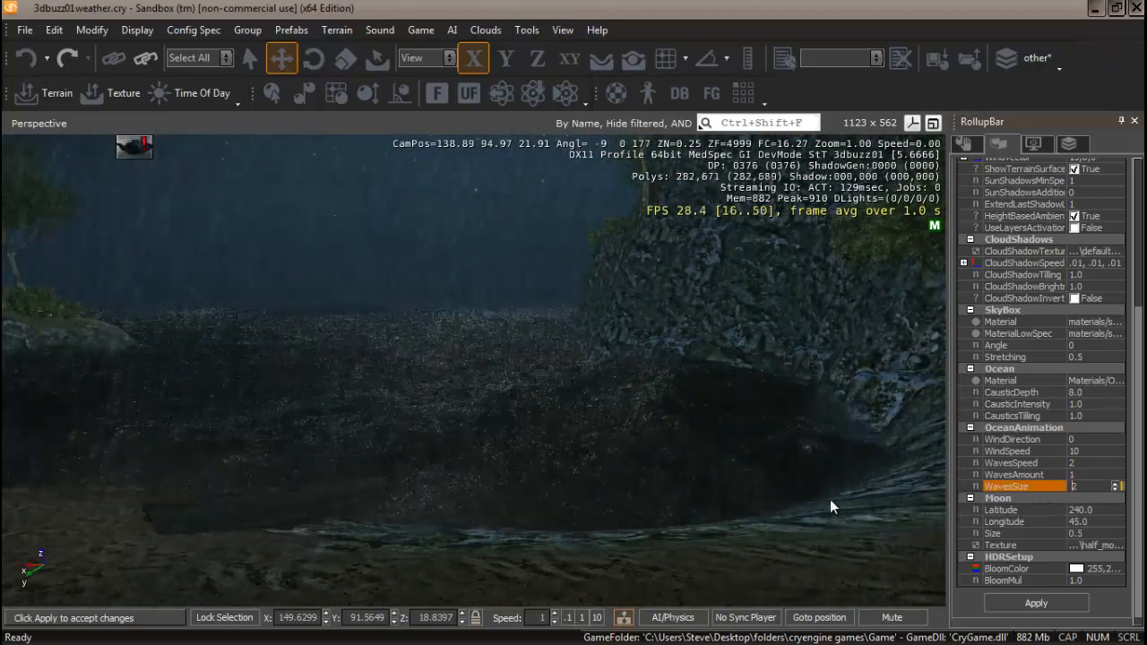
# Return to the selected Rain entity's properties.
pyautogui.moveTo(421, 494)
pyautogui.mouseDown(button='right')
pyautogui.moveTo(494, 496)
pyautogui.moveTo(428, 493)
pyautogui.mouseUp(button='right')
pyautogui.moveTo(571, 486)
pyautogui.mouseDown(button='right')
pyautogui.moveTo(587, 476)
pyautogui.moveTo(560, 476)
pyautogui.moveTo(589, 483)
pyautogui.mouseUp(button='right')
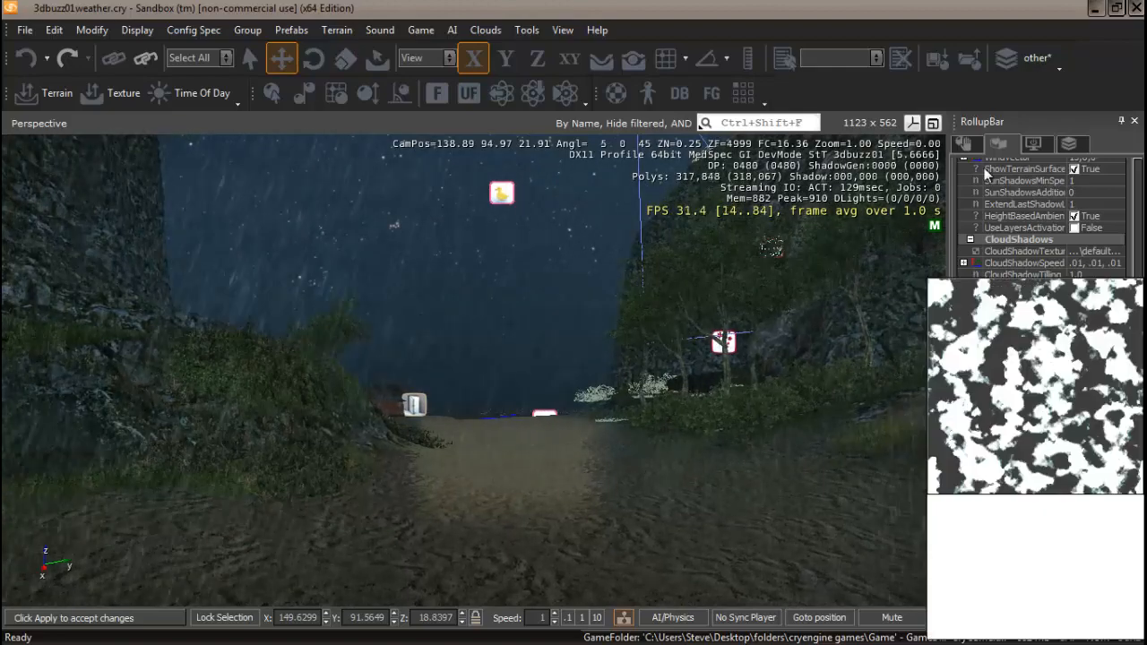
pyautogui.click(966, 145)
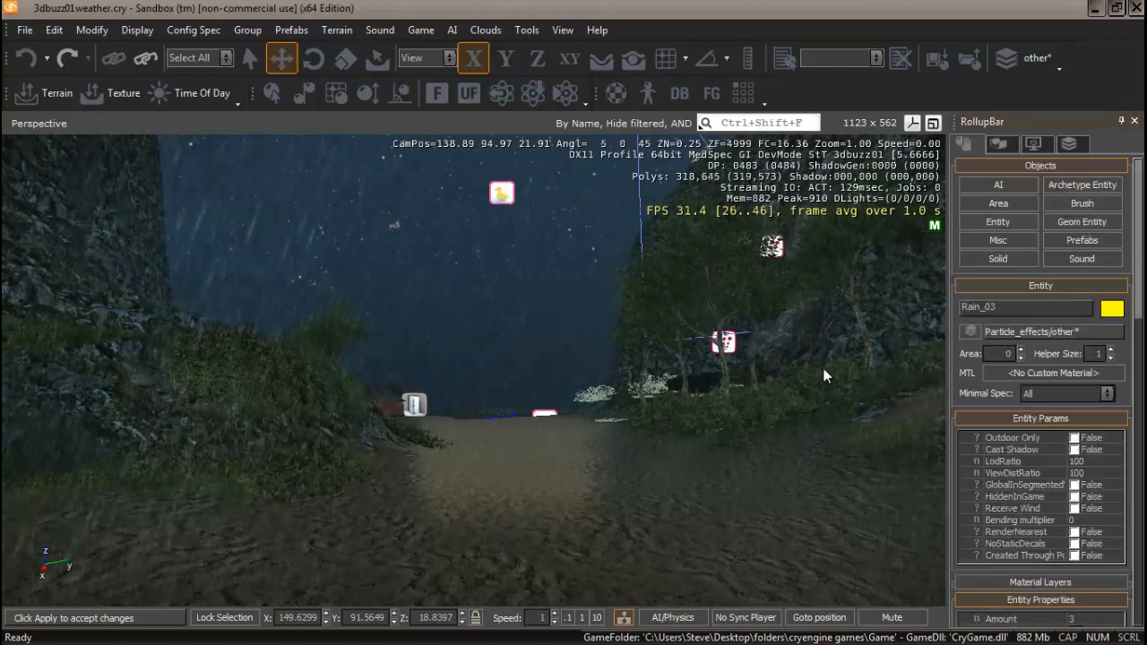
# Place a Lightning entity from the Render category onto the path in the viewport.
pyautogui.click(1011, 221)
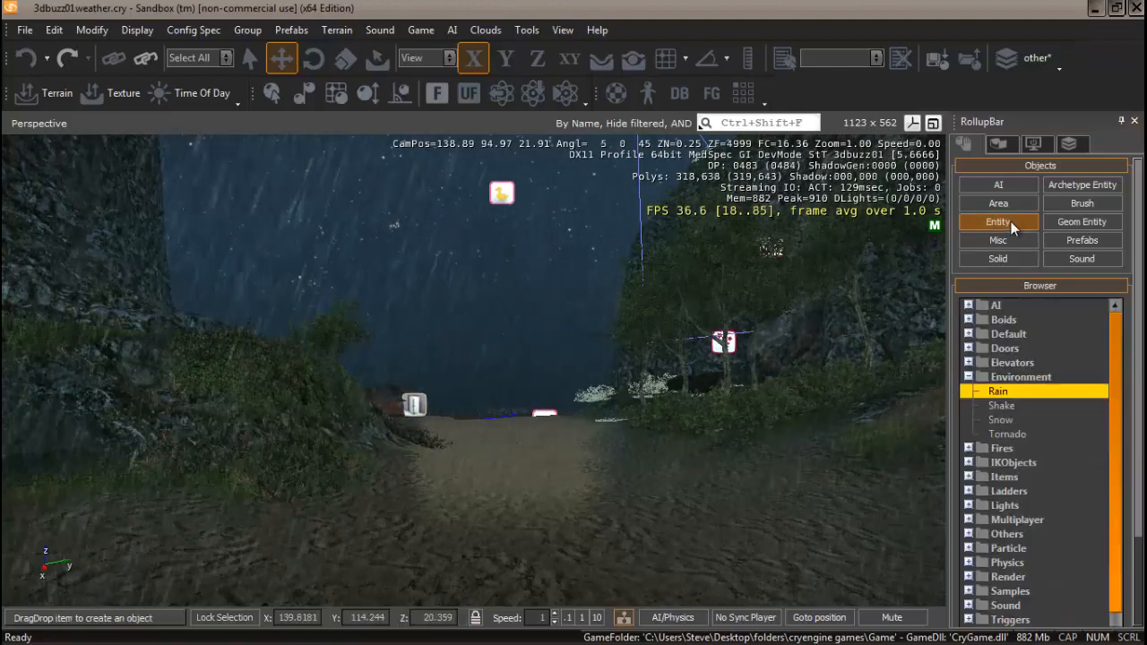
pyautogui.click(969, 378)
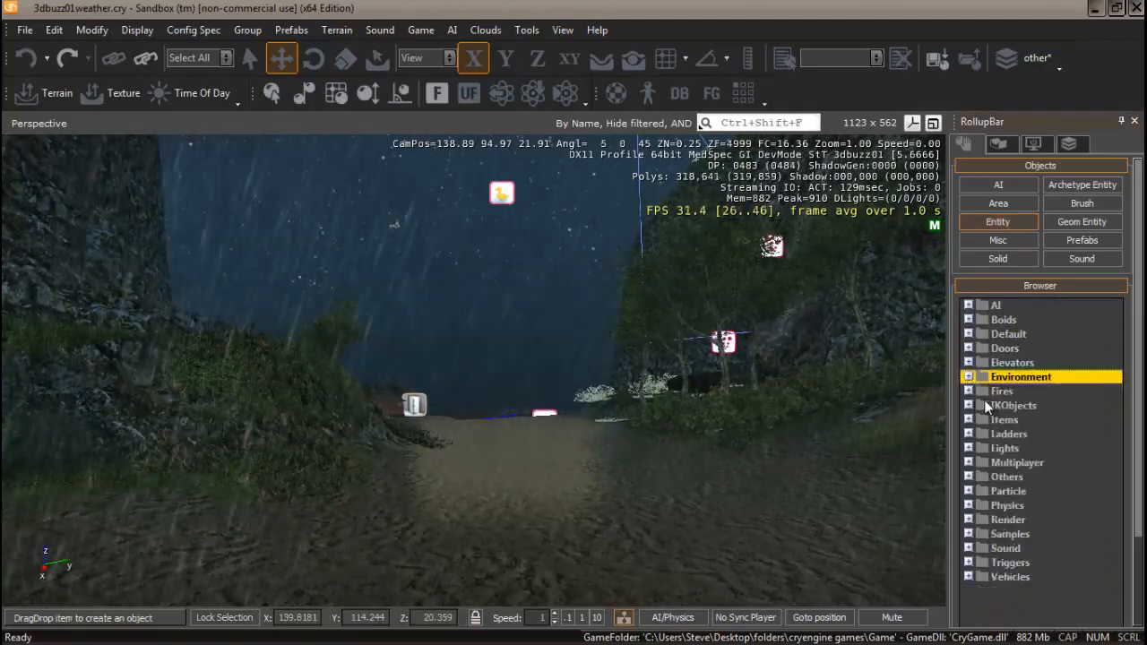
pyautogui.click(969, 491)
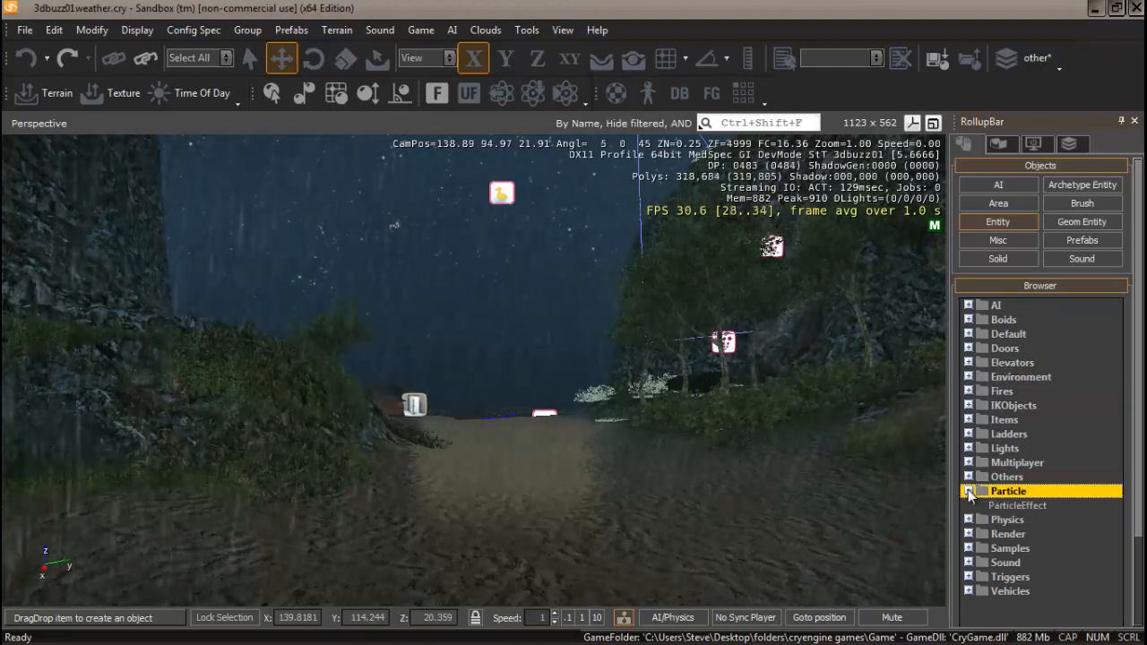
pyautogui.click(969, 491)
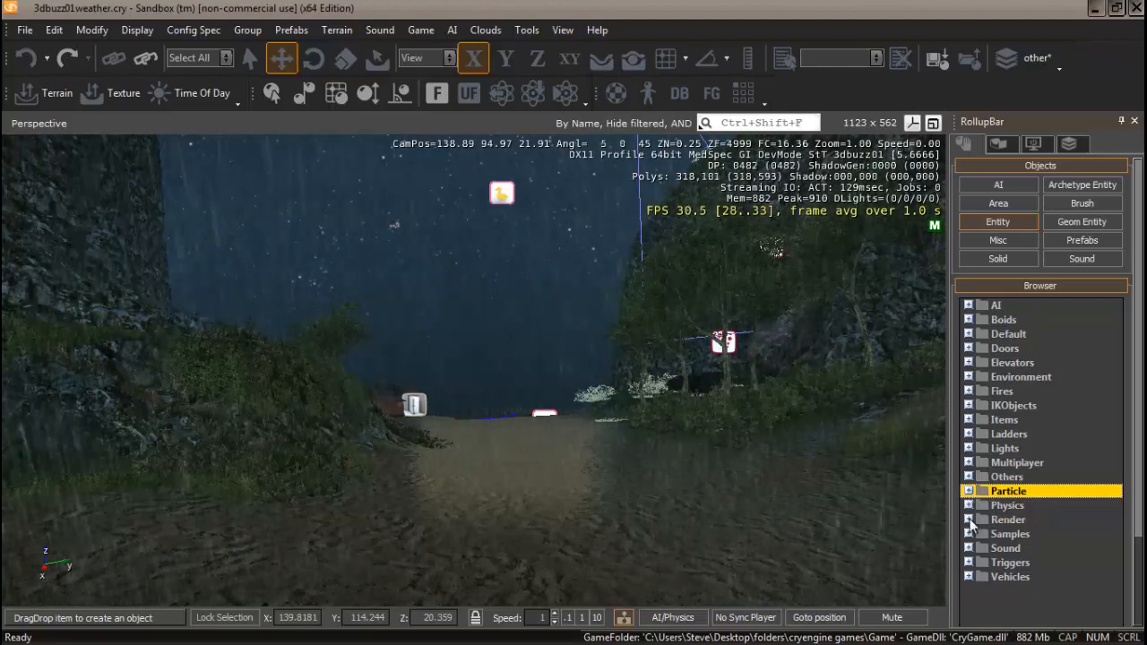
pyautogui.click(969, 520)
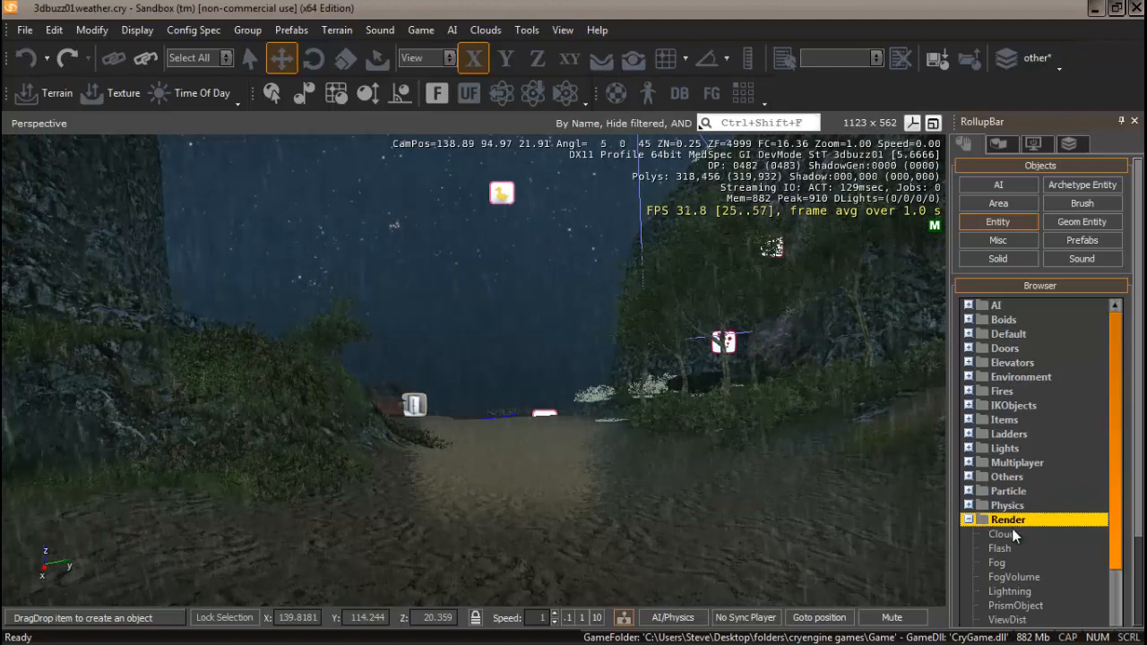
pyautogui.moveTo(1116, 409); pyautogui.dragTo(1117, 461)
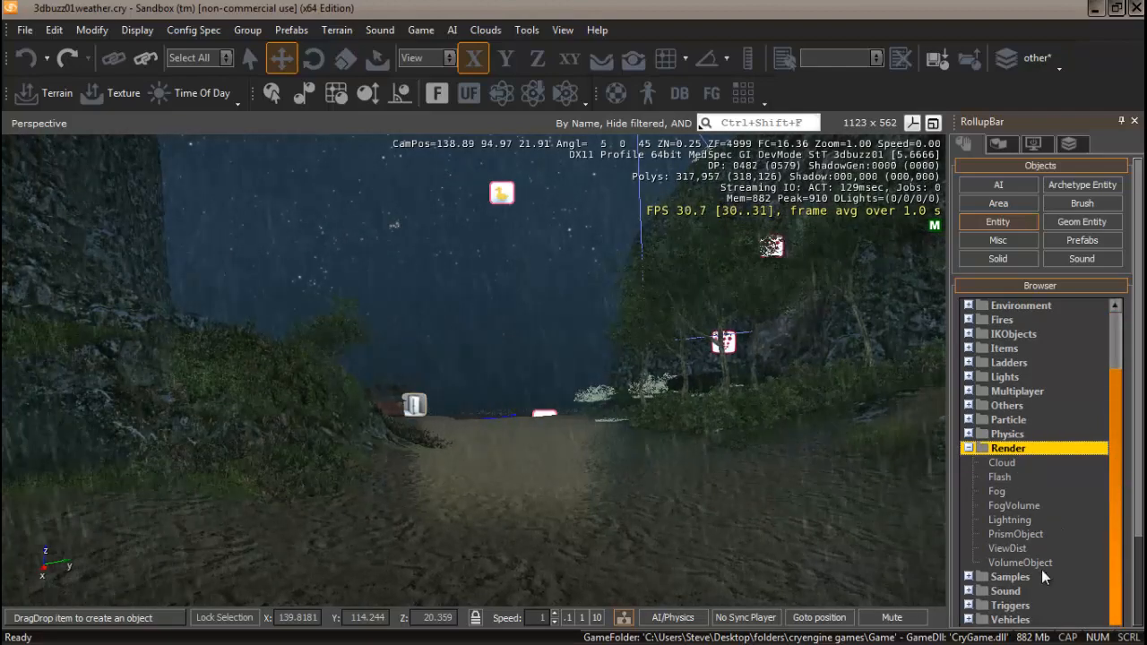
pyautogui.click(1015, 521)
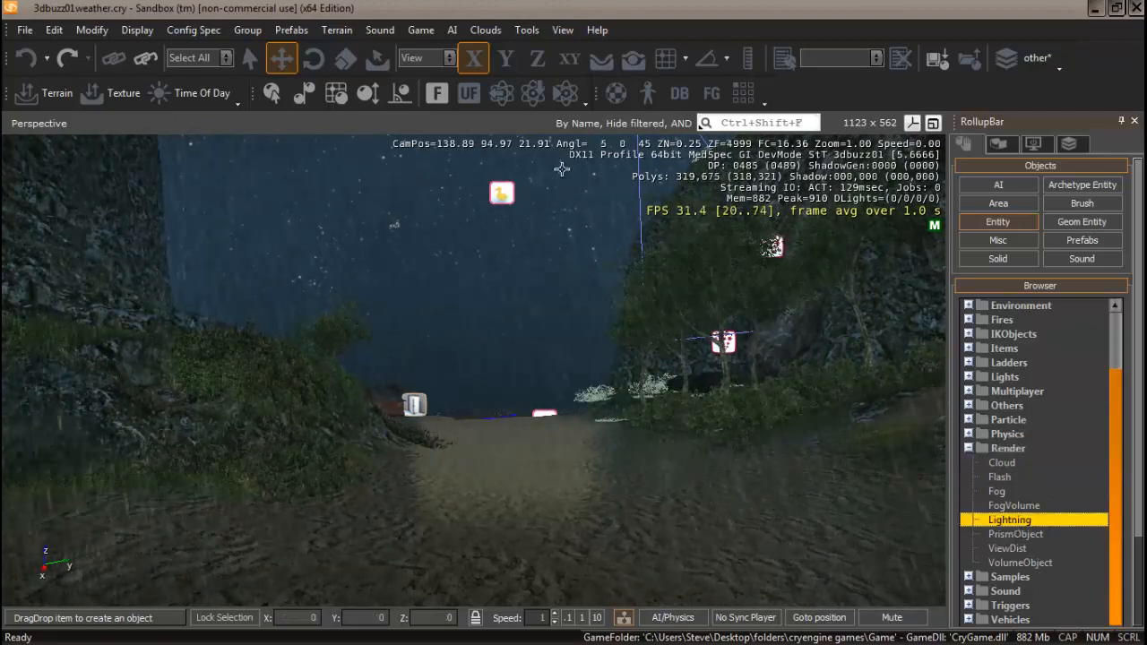
pyautogui.click(603, 62)
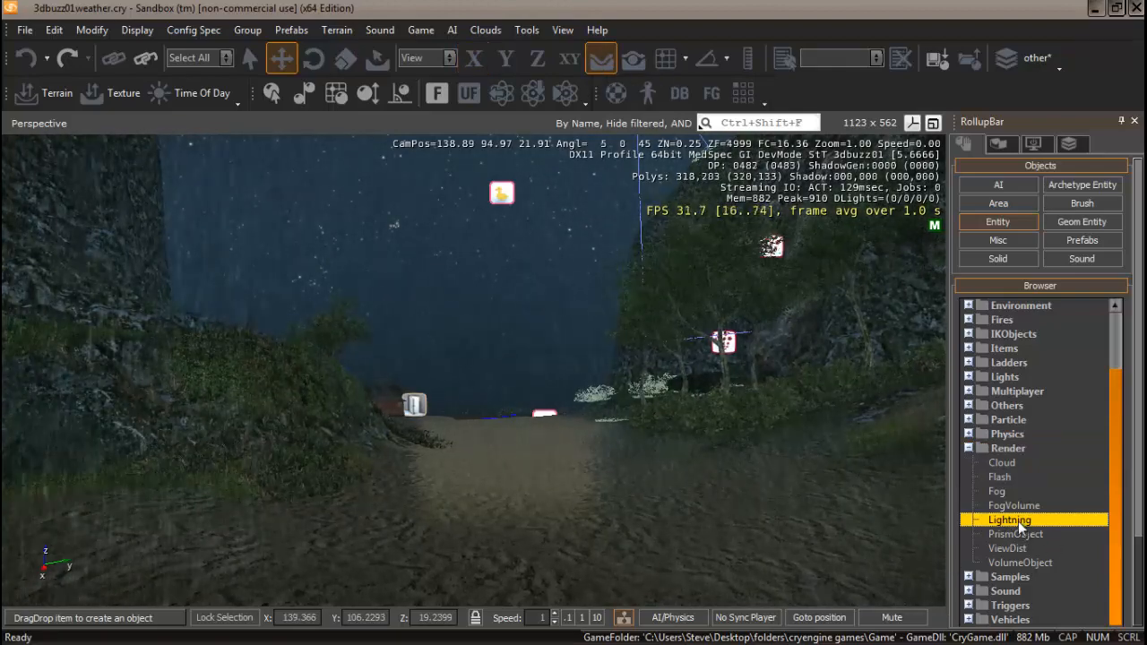
pyautogui.moveTo(1018, 521); pyautogui.dragTo(615, 482)
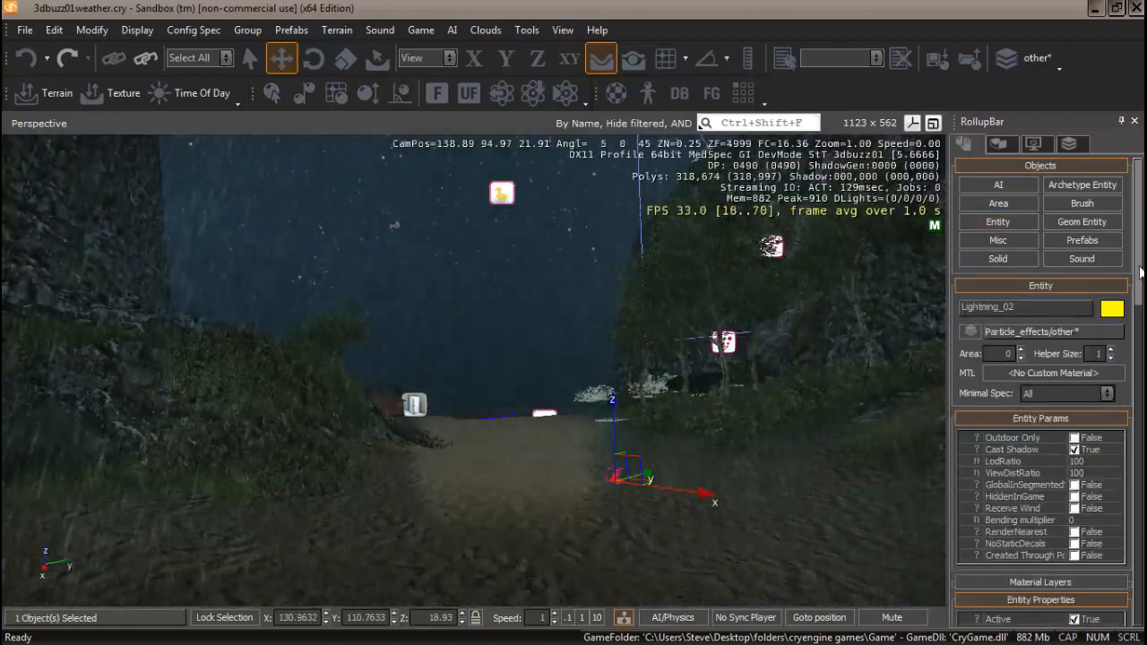
# Set the Lightning entity's LightIntensity to 0.5.
pyautogui.moveTo(1141, 243); pyautogui.dragTo(1138, 353)
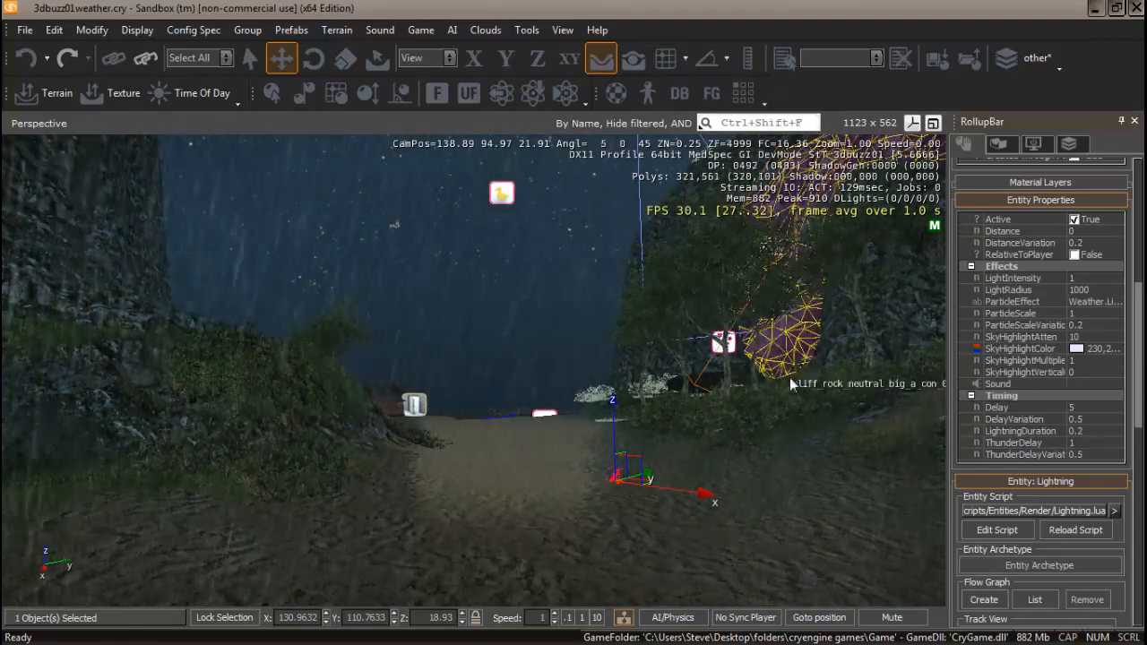
pyautogui.click(1085, 279)
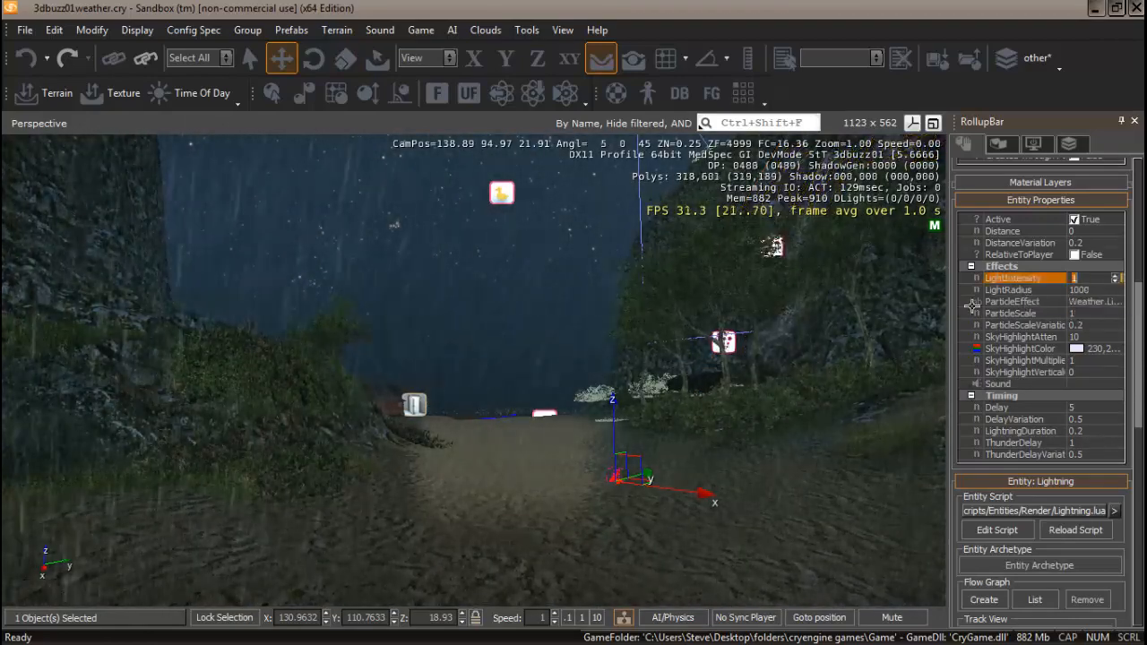
pyautogui.write('0.5')
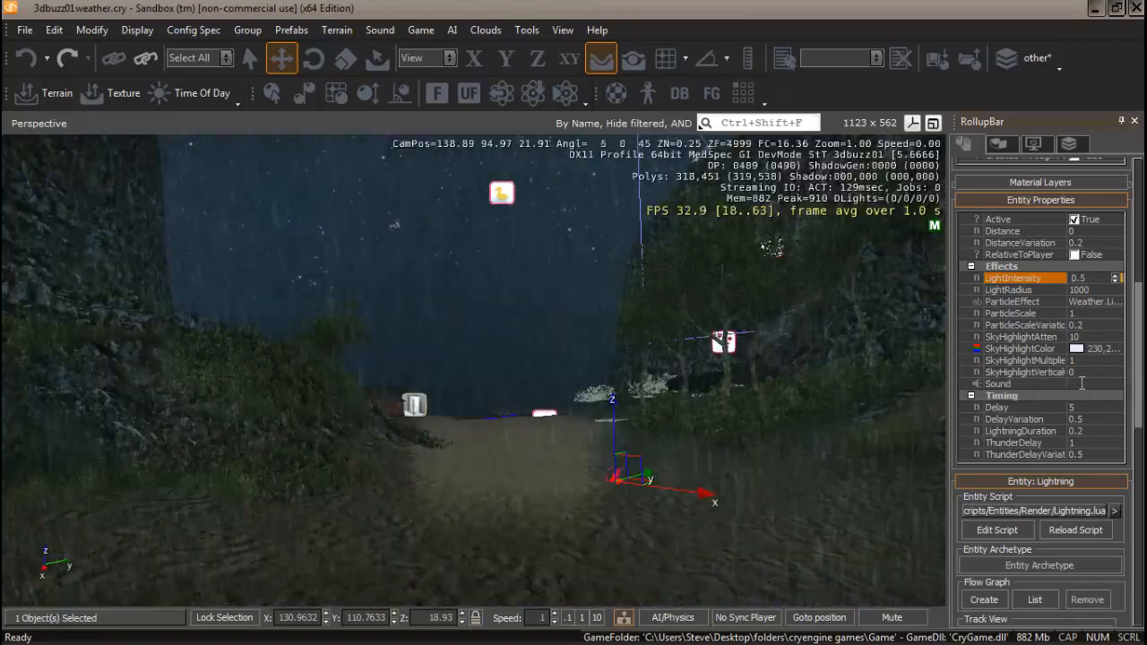
# Set the Lightning entity's Delay to 40.
pyautogui.click(1081, 383)
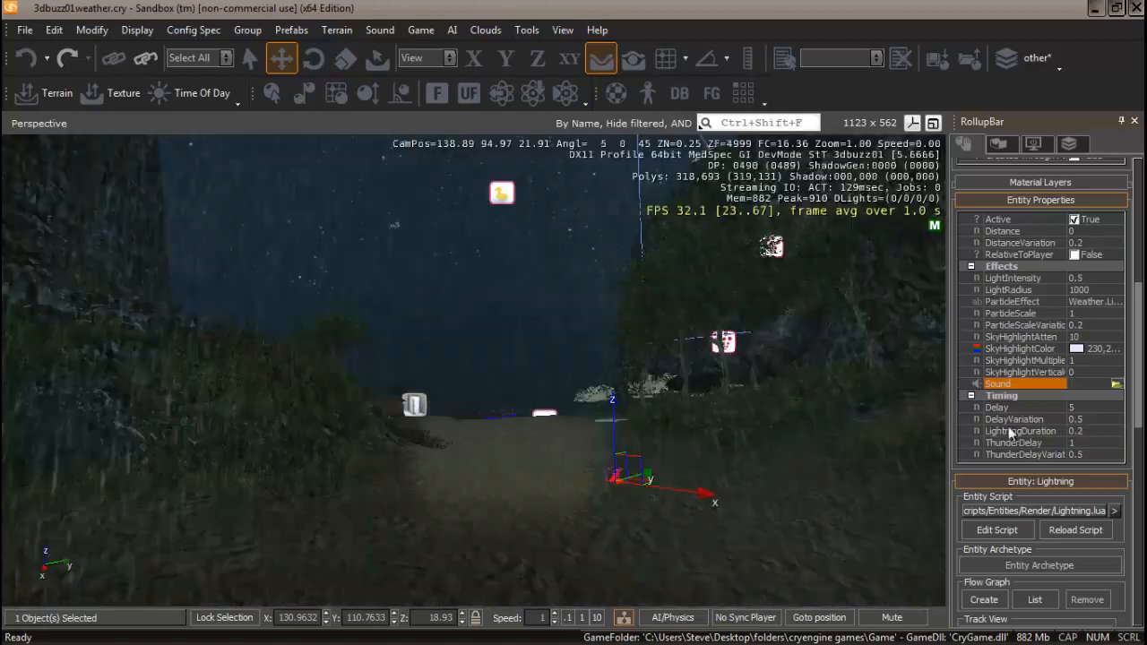
pyautogui.click(1082, 407)
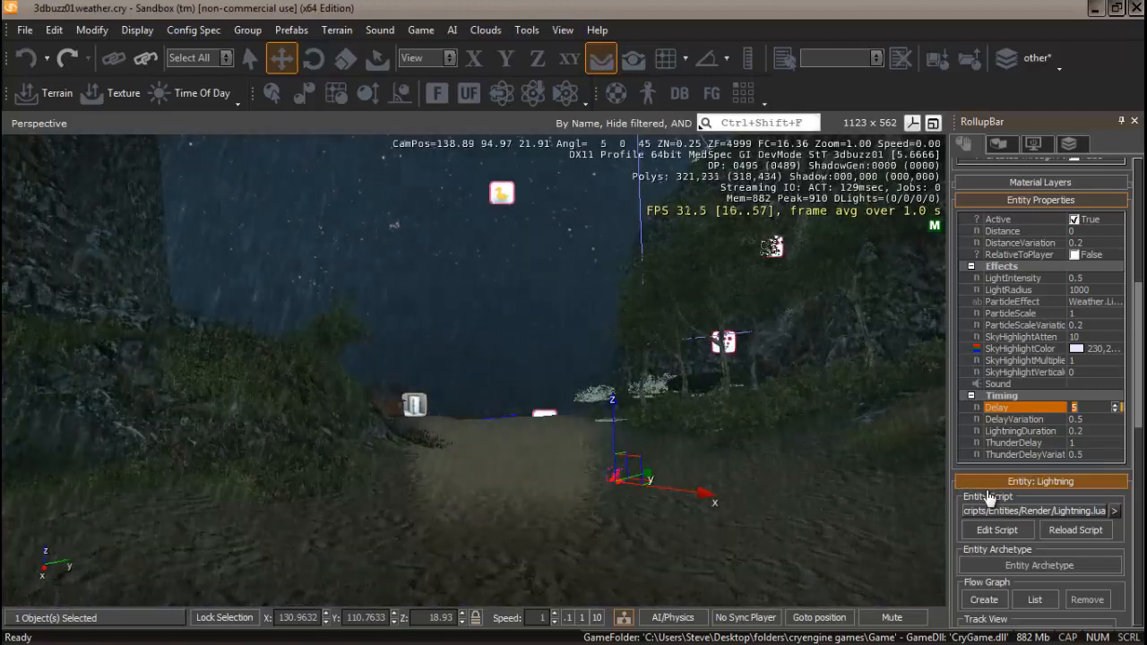
pyautogui.write('40')
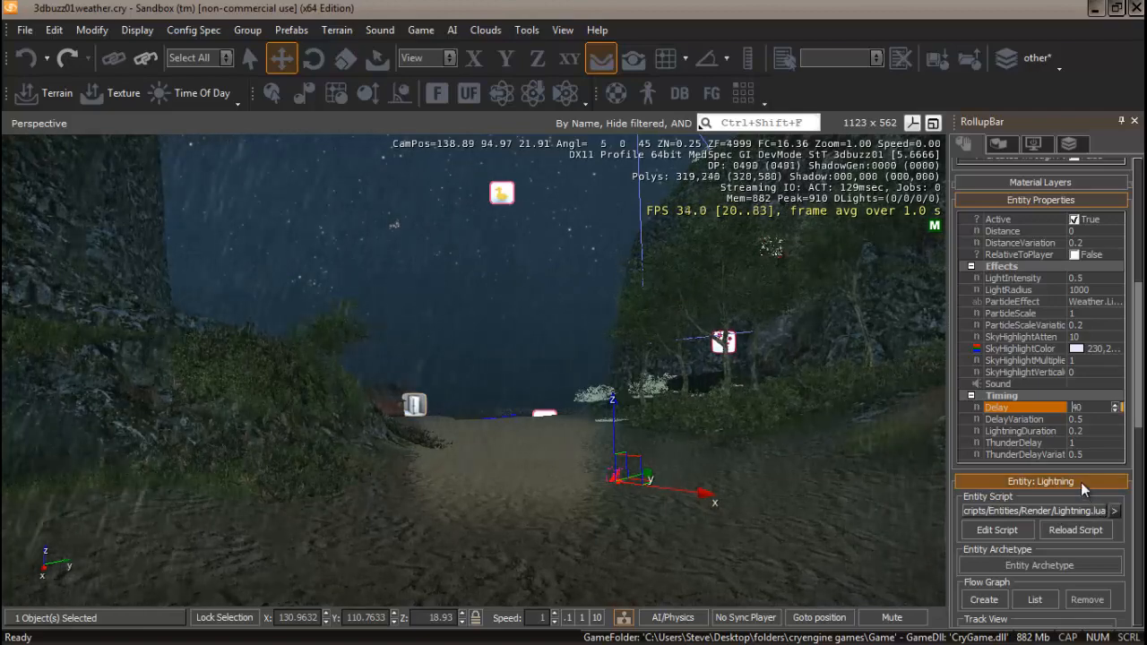
pyautogui.click(1084, 418)
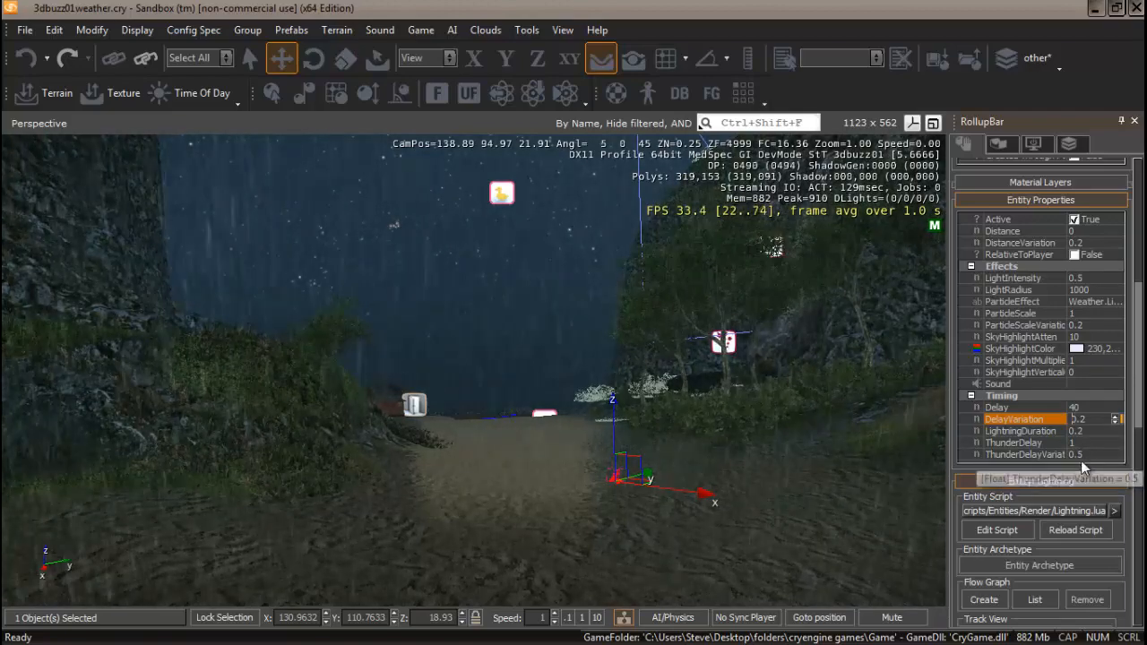
# Assign the thunder_distant sound from sounds/environment/city to the Lightning entity's Sound property.
pyautogui.click(1098, 385)
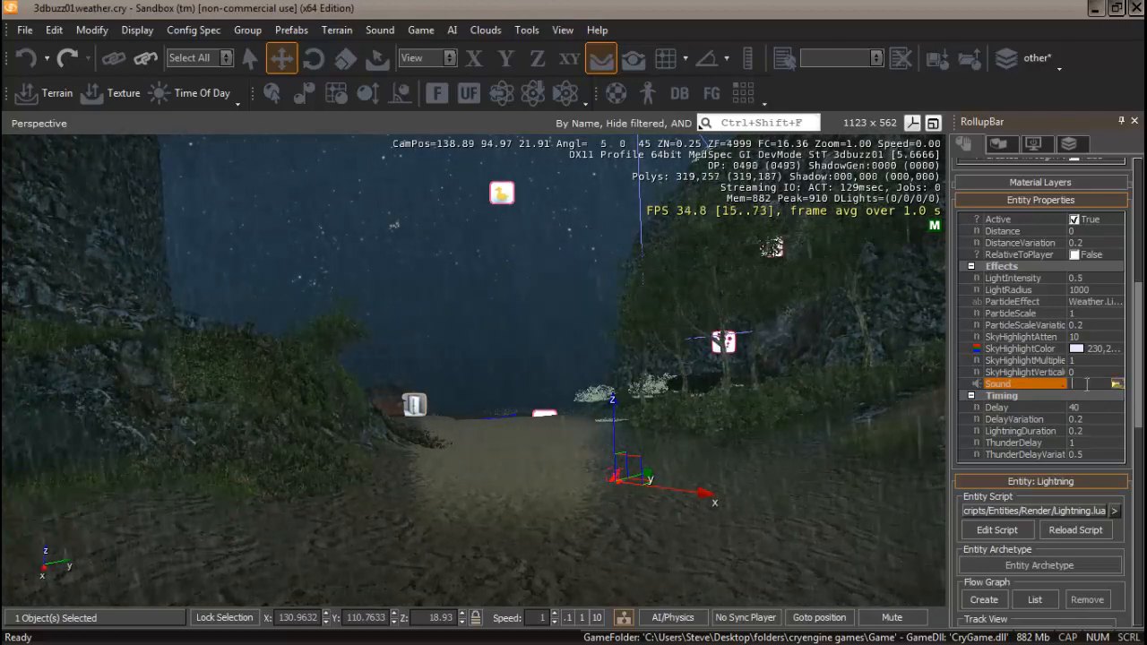
pyautogui.click(1116, 385)
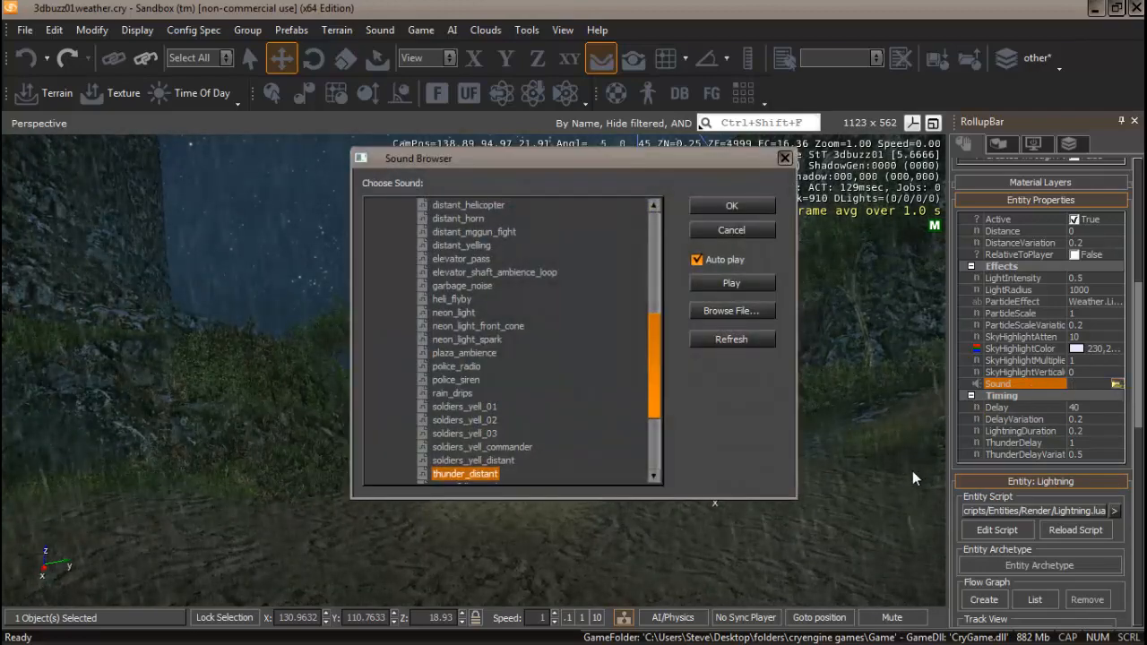
pyautogui.moveTo(654, 377); pyautogui.dragTo(665, 277)
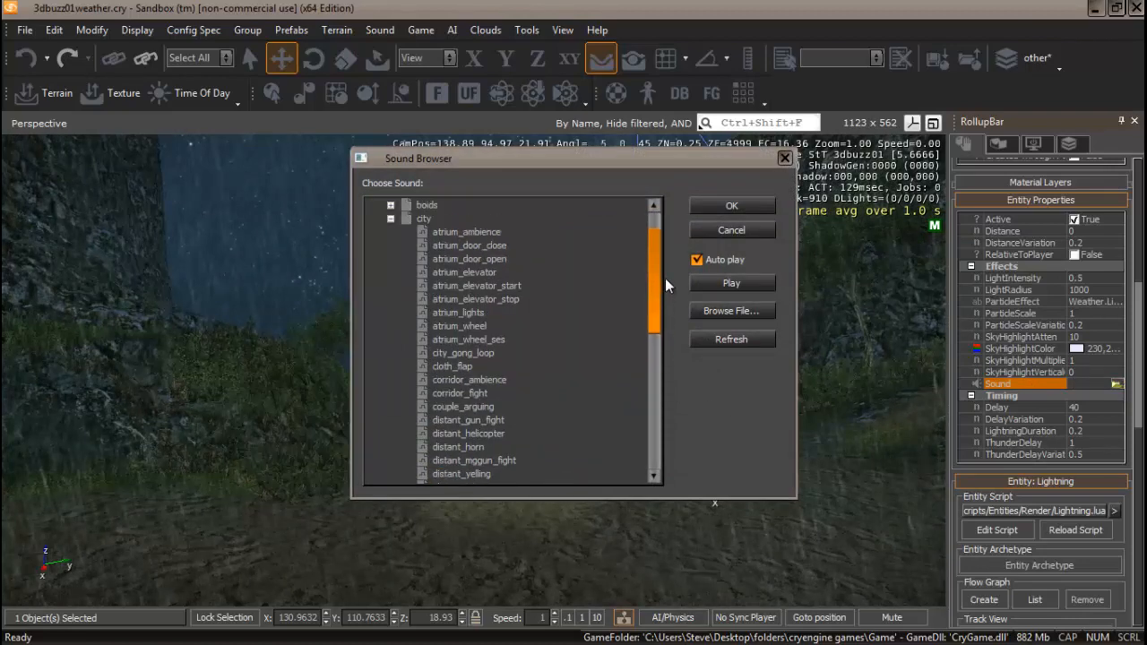
pyautogui.click(392, 260)
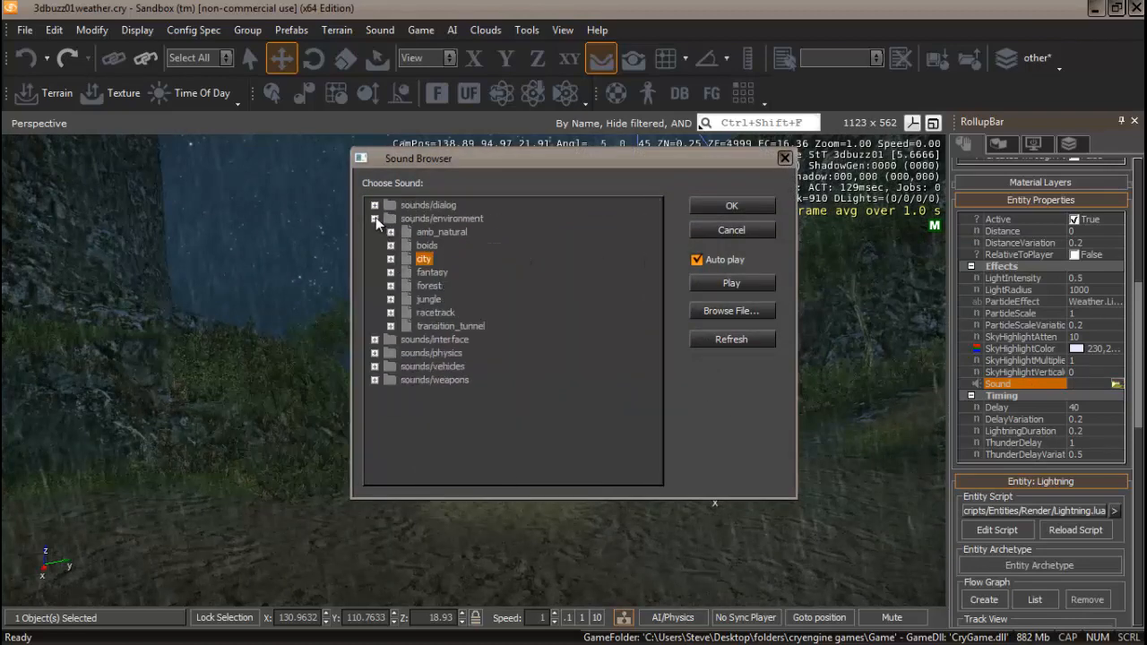
pyautogui.click(375, 218)
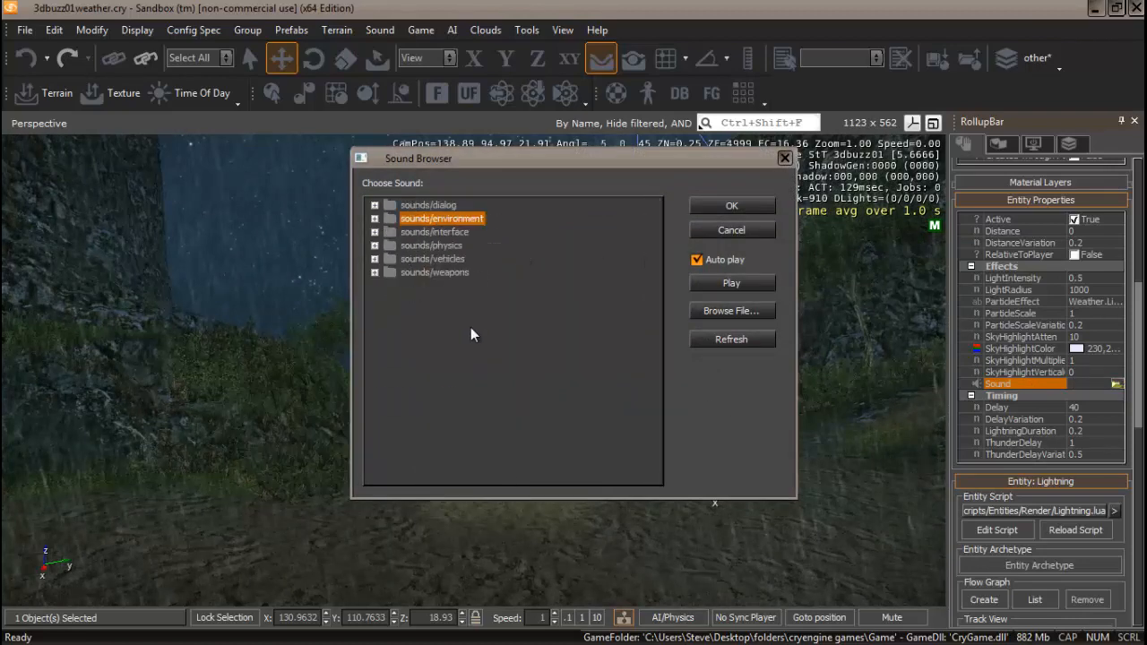
pyautogui.click(375, 218)
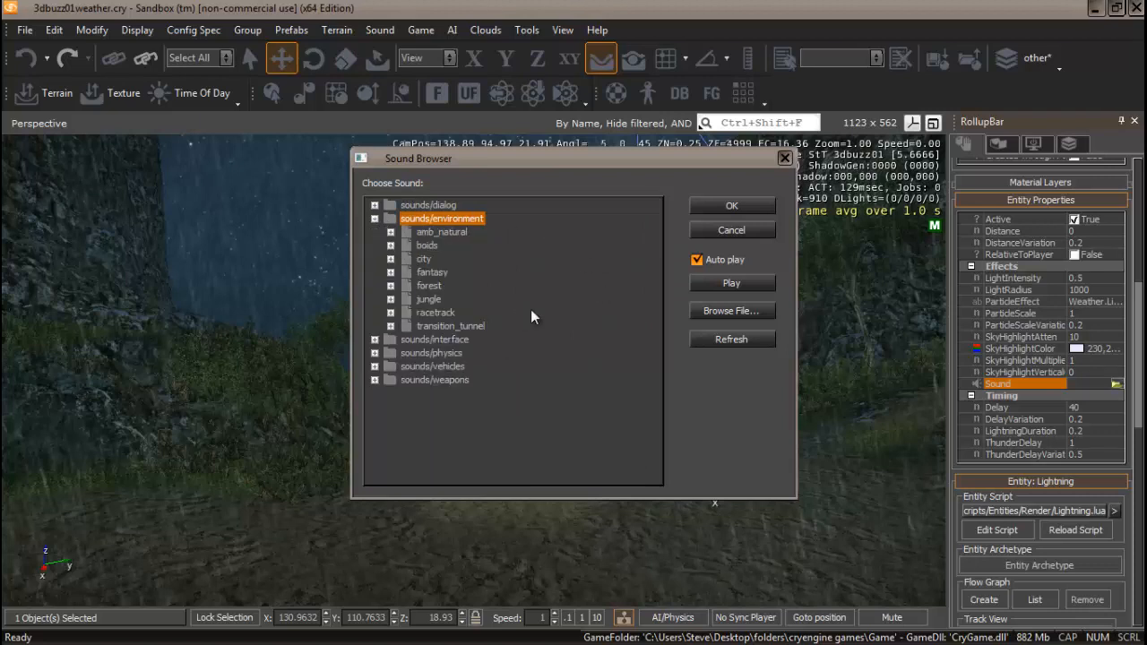
pyautogui.click(391, 233)
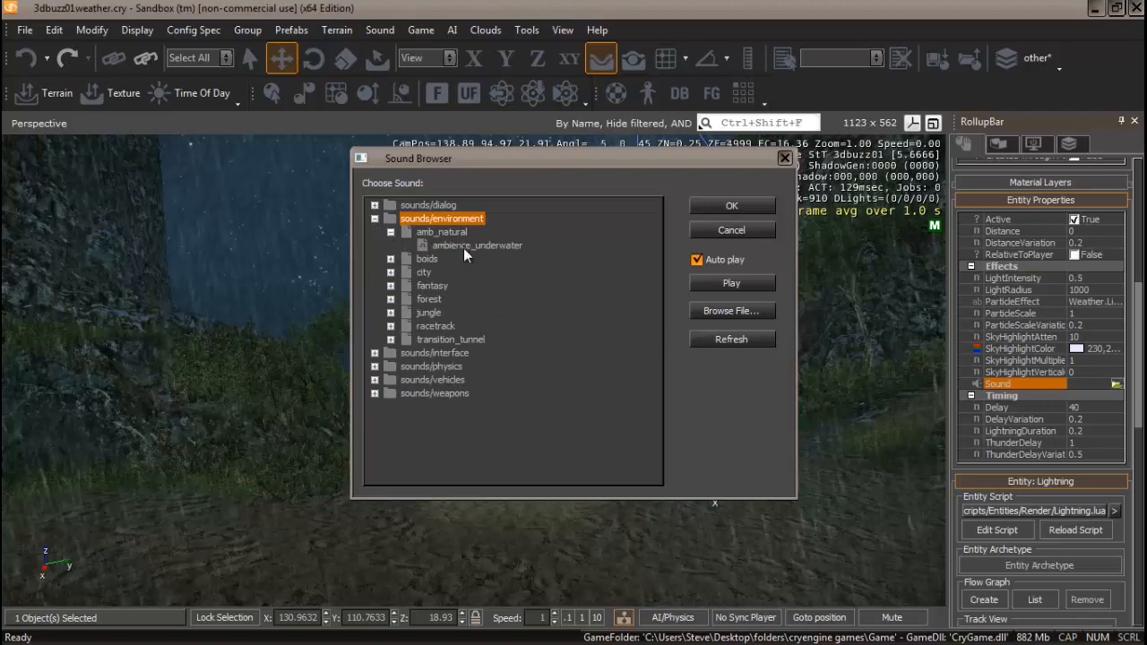
pyautogui.click(390, 232)
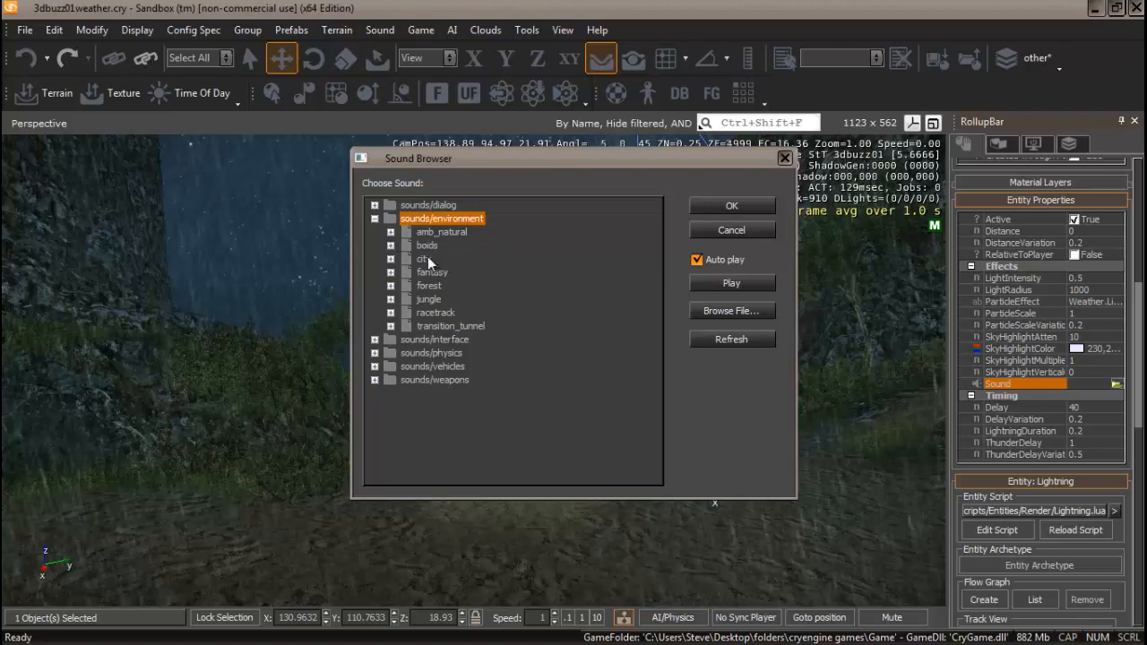
pyautogui.click(391, 259)
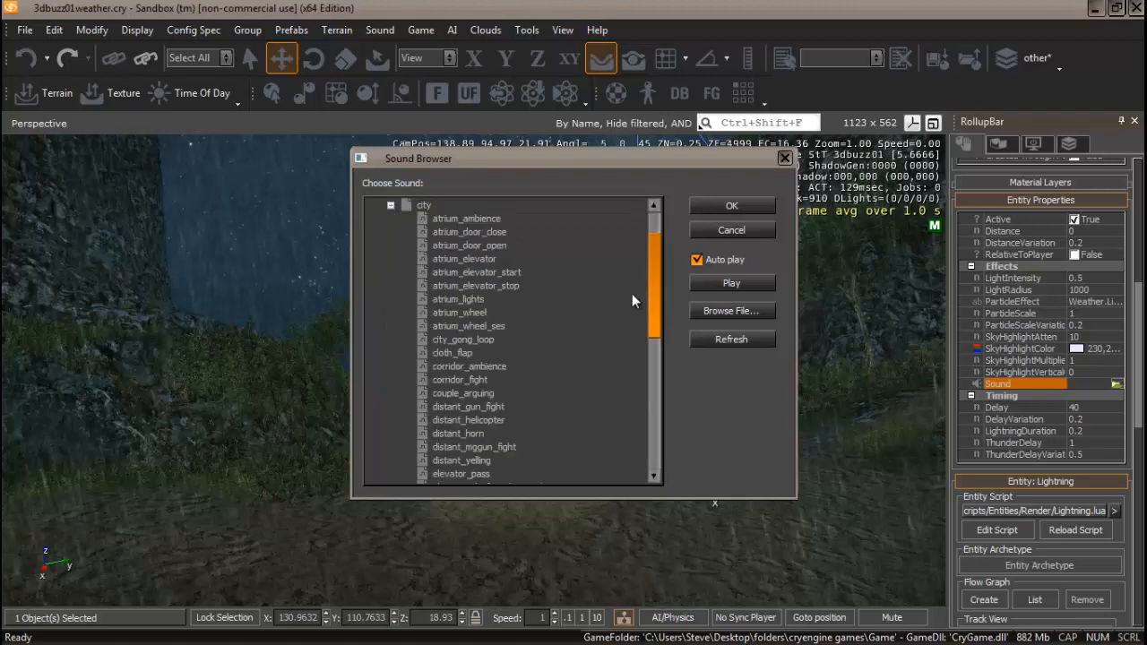
pyautogui.moveTo(649, 260); pyautogui.dragTo(663, 367)
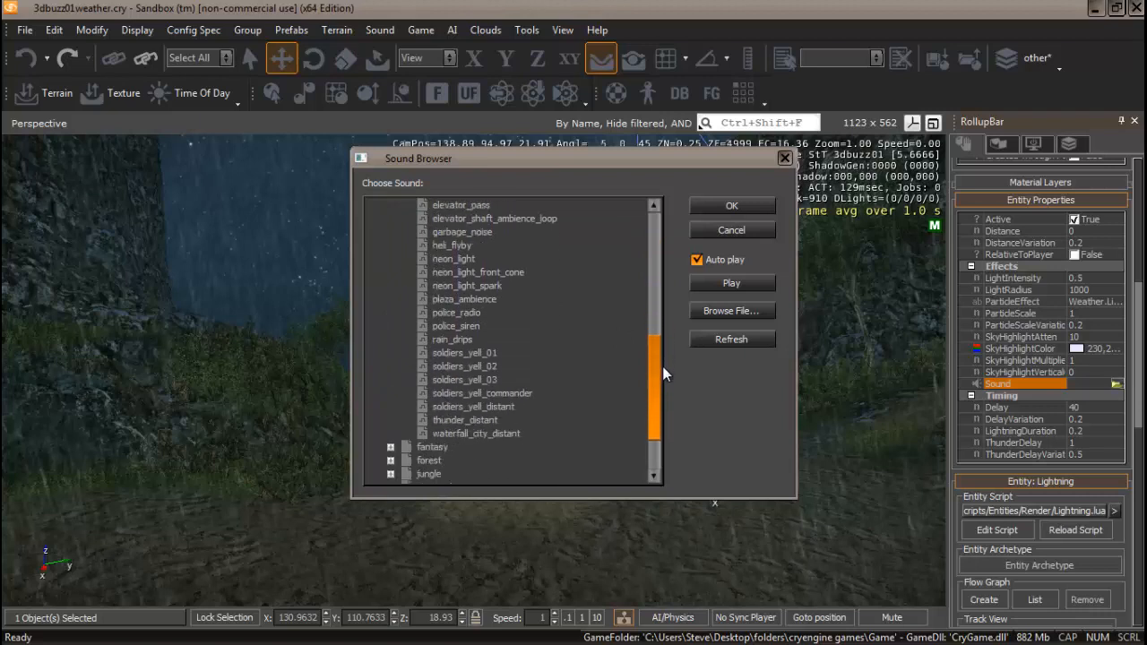
pyautogui.click(482, 420)
pyautogui.click(721, 205)
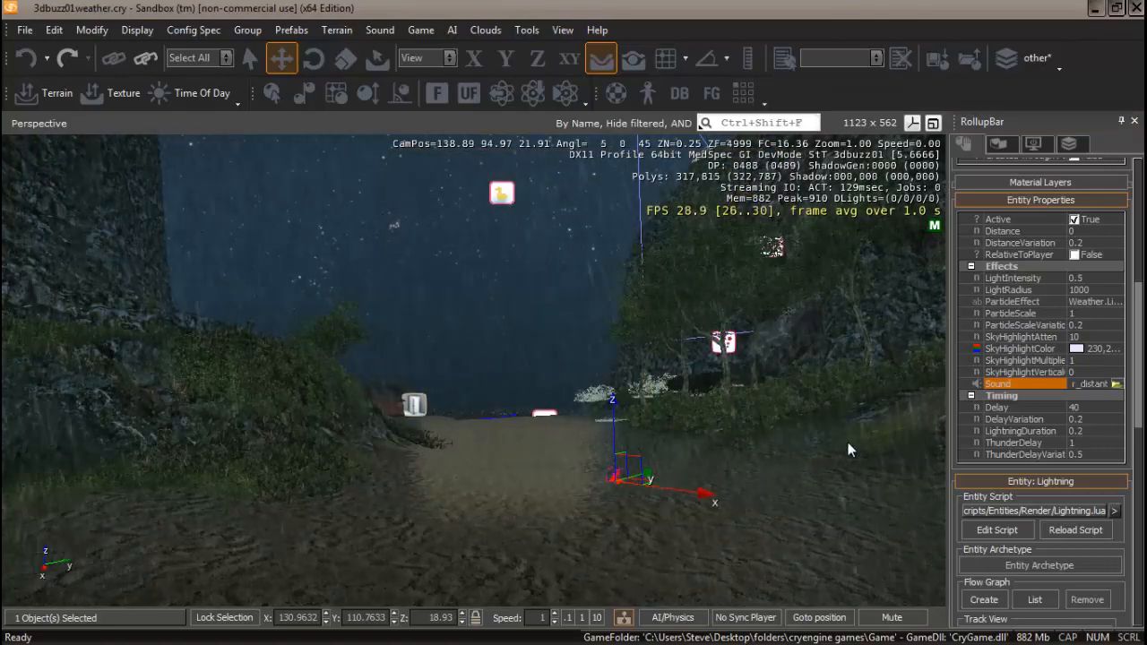
# Set the Lightning entity's Delay to 5 and watch the lightning flash over the path.
pyautogui.moveTo(567, 517); pyautogui.dragTo(513, 516, button='right')
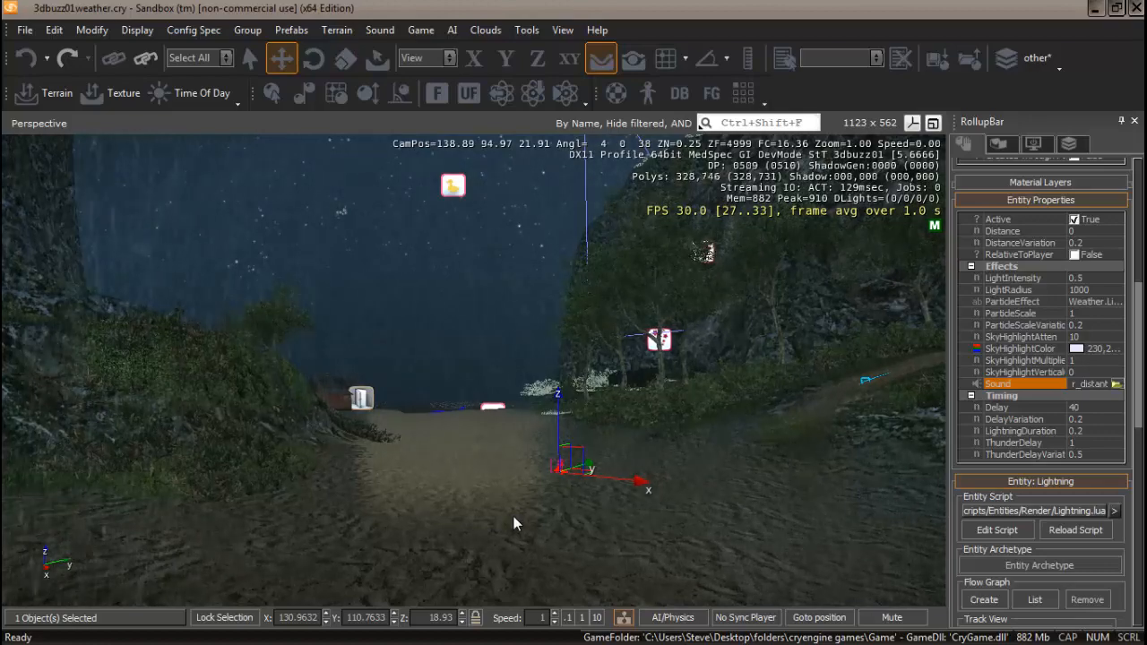
pyautogui.moveTo(514, 516); pyautogui.dragTo(513, 516, button='right')
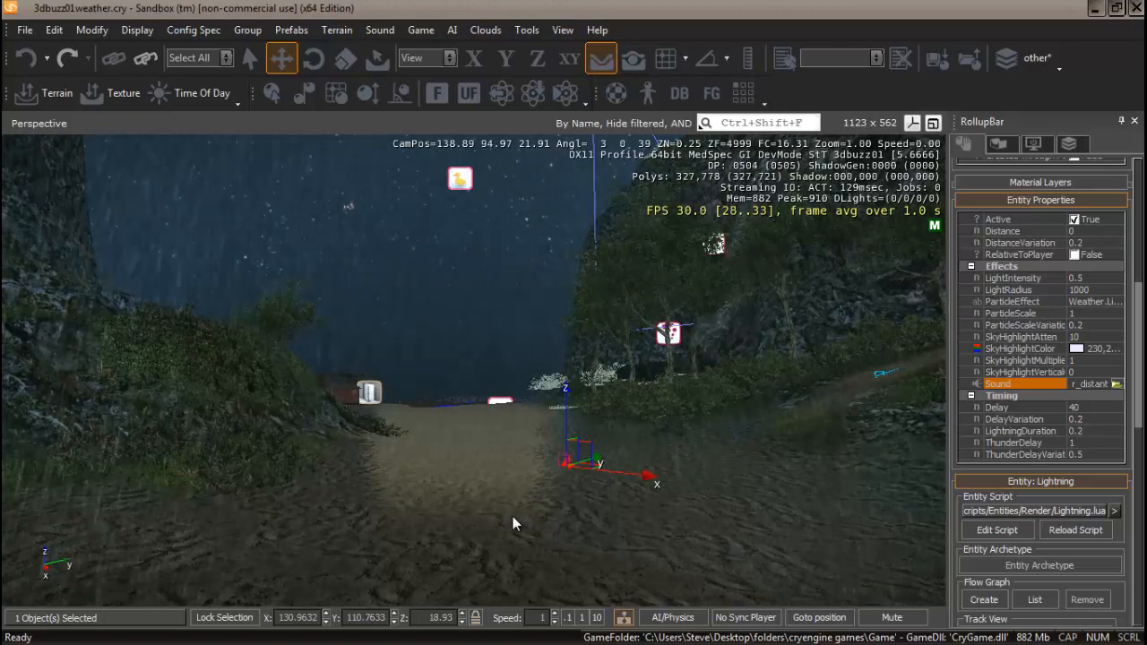
pyautogui.moveTo(510, 517); pyautogui.dragTo(513, 516, button='right')
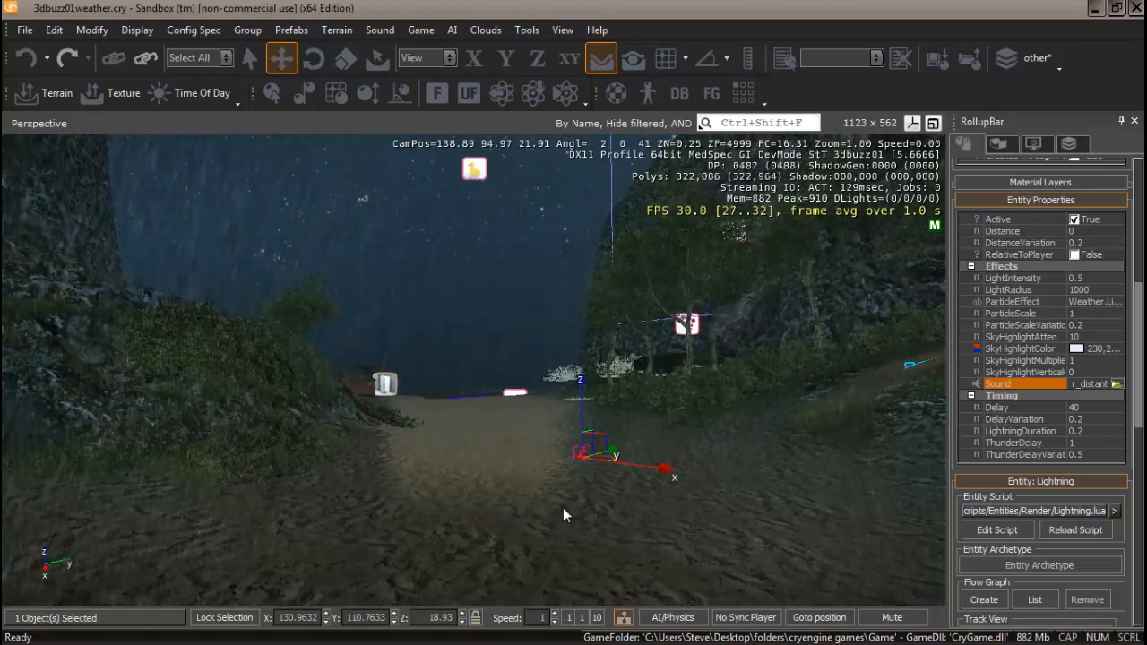
pyautogui.moveTo(563, 514); pyautogui.dragTo(564, 510, button='right')
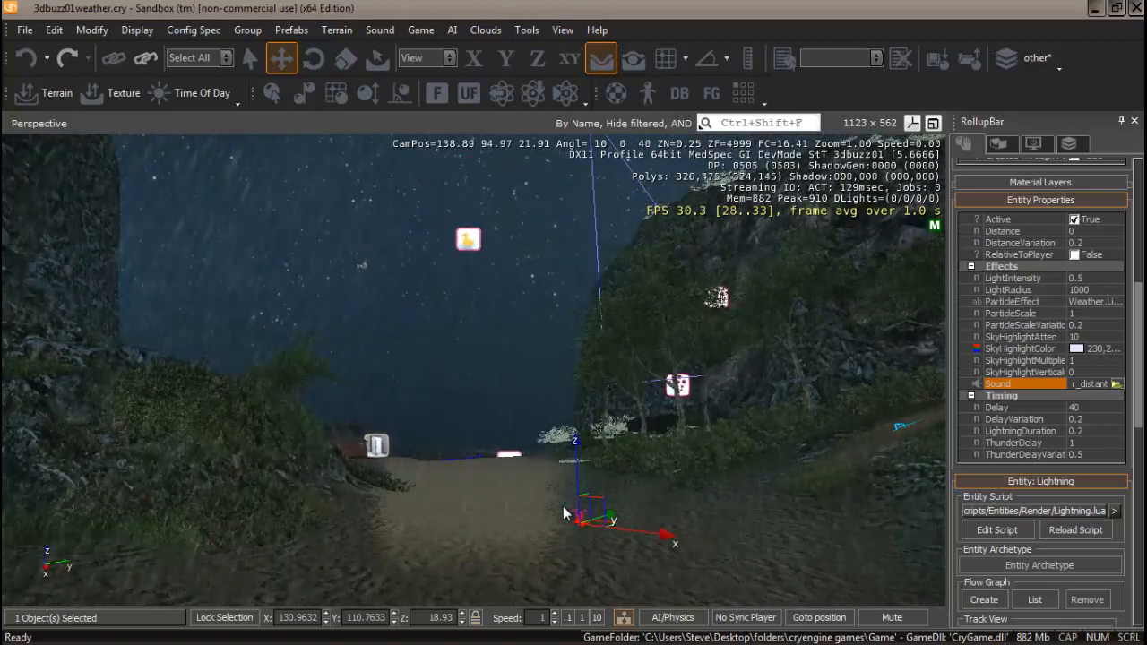
pyautogui.click(1088, 406)
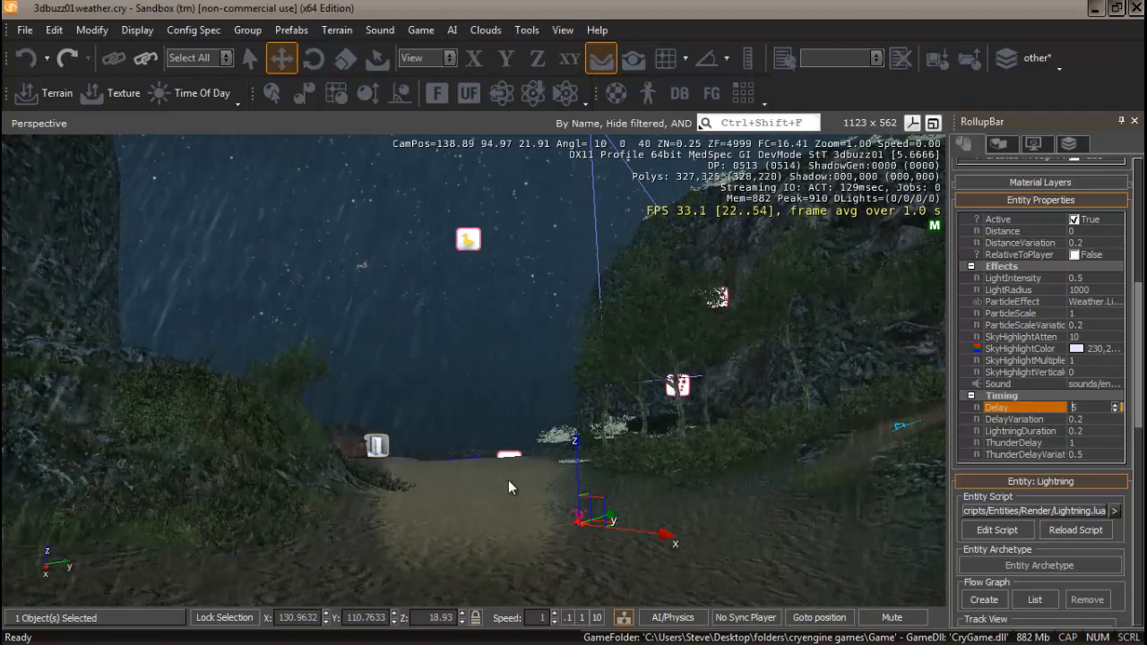
pyautogui.moveTo(514, 520); pyautogui.dragTo(514, 519, button='right')
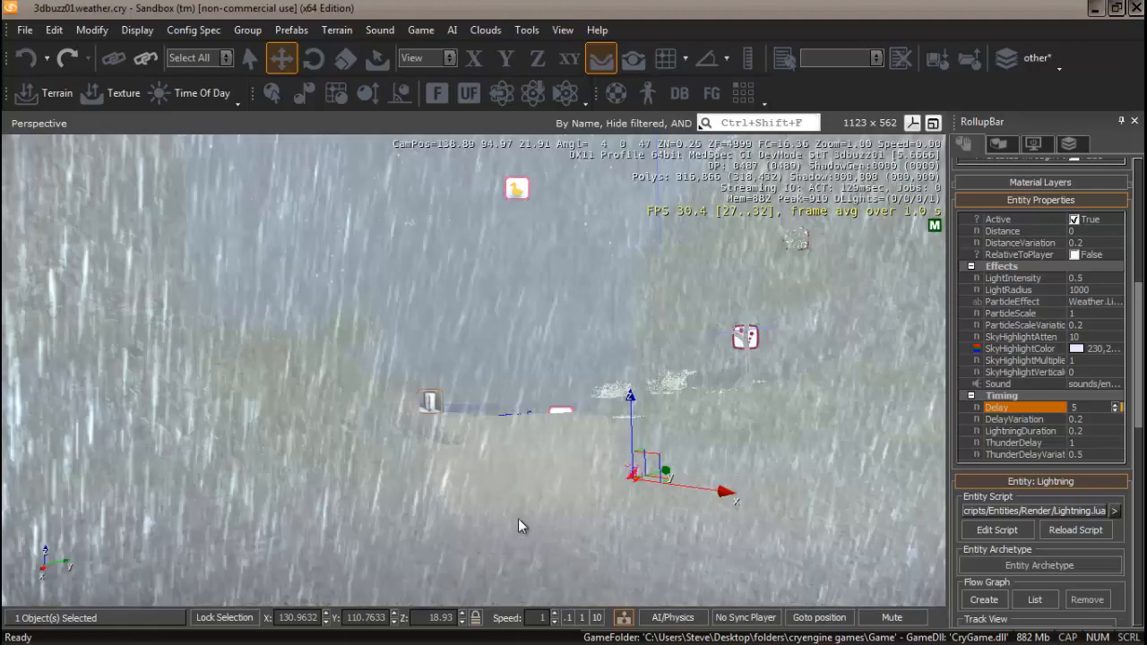
pyautogui.moveTo(518, 518)
pyautogui.mouseDown(button='right')
pyautogui.moveTo(483, 524)
pyautogui.moveTo(513, 519)
pyautogui.mouseUp(button='right')
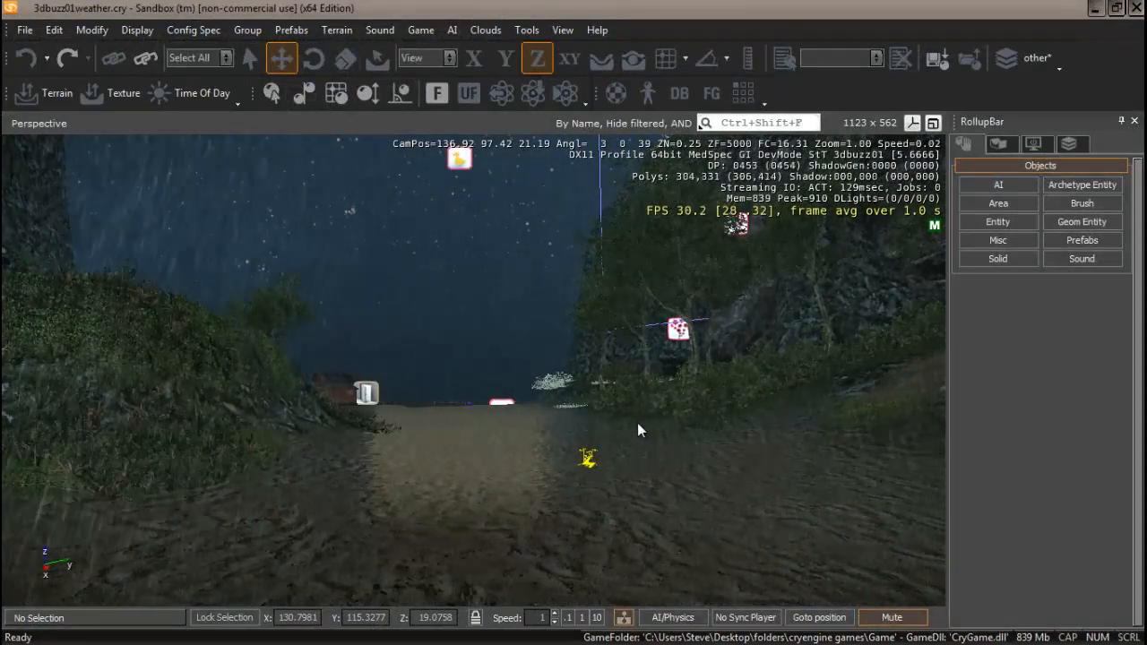
pyautogui.moveTo(478, 388)
pyautogui.mouseDown(button='right')
pyautogui.moveTo(469, 399)
pyautogui.moveTo(499, 390)
pyautogui.moveTo(476, 386)
pyautogui.moveTo(466, 397)
pyautogui.moveTo(478, 397)
pyautogui.mouseUp(button='right')
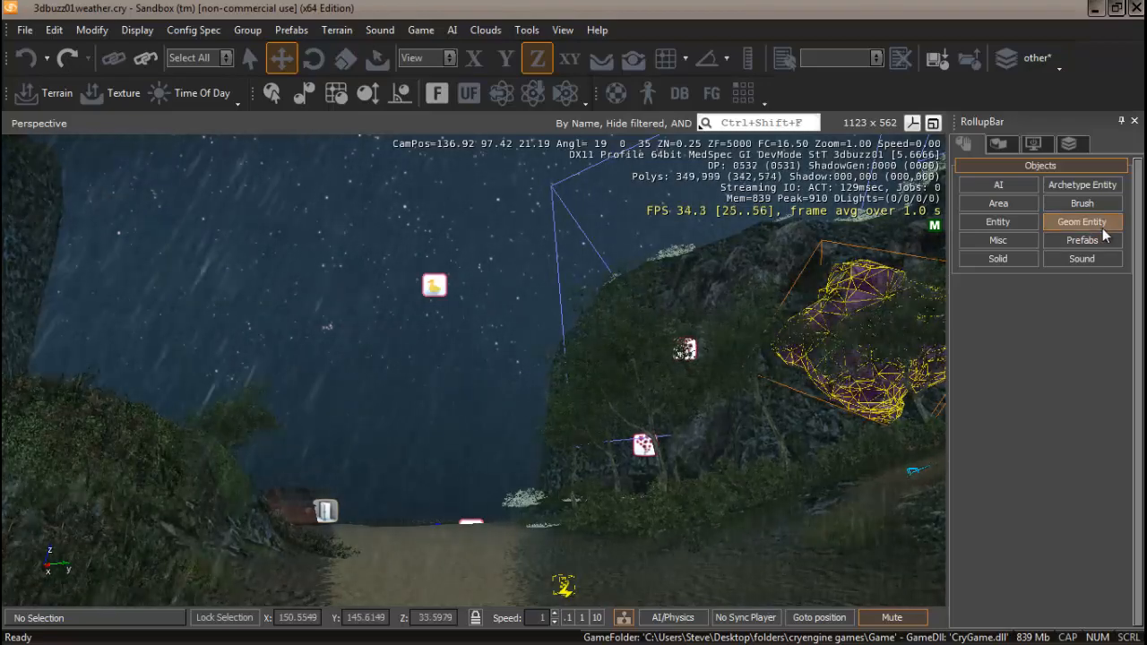
pyautogui.click(999, 144)
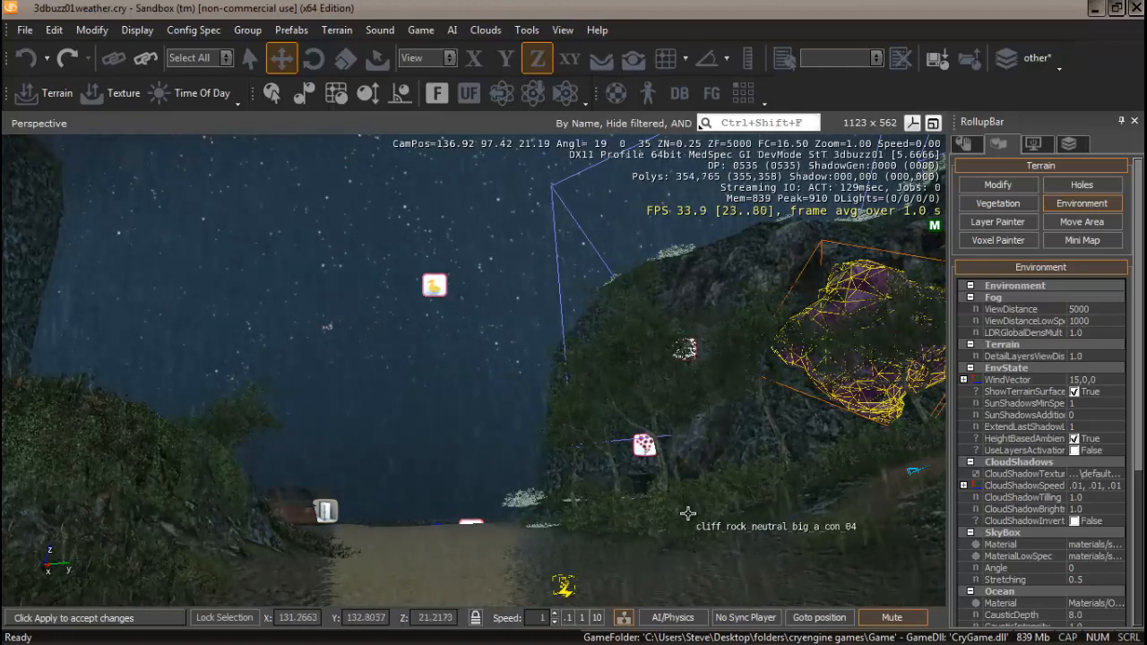
pyautogui.click(1078, 203)
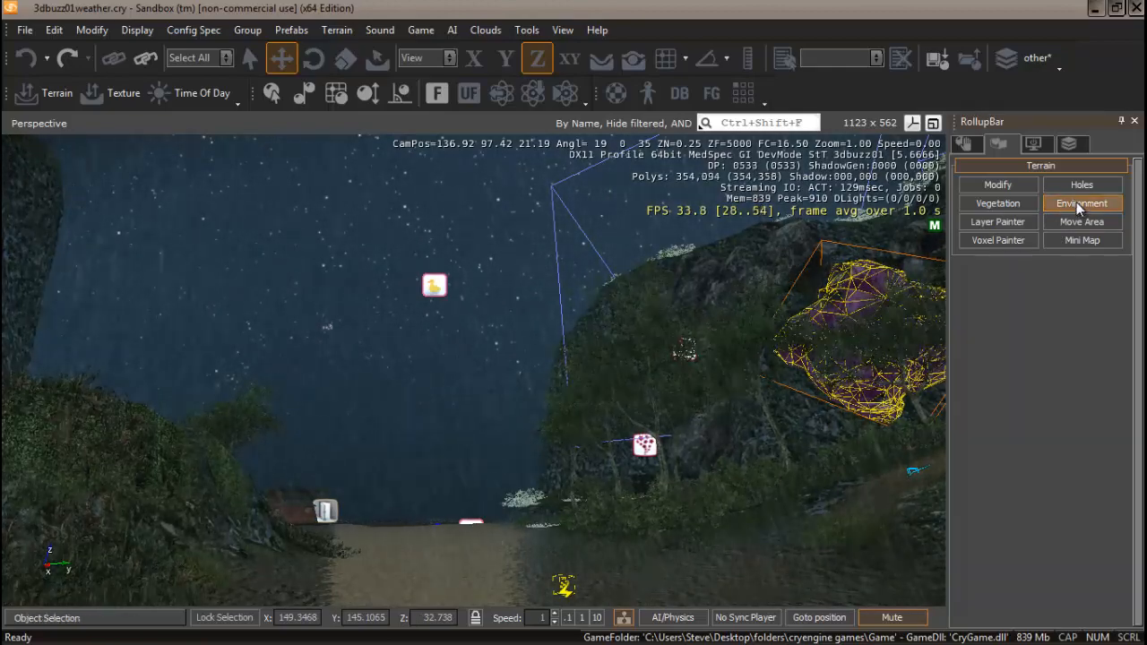
pyautogui.click(968, 147)
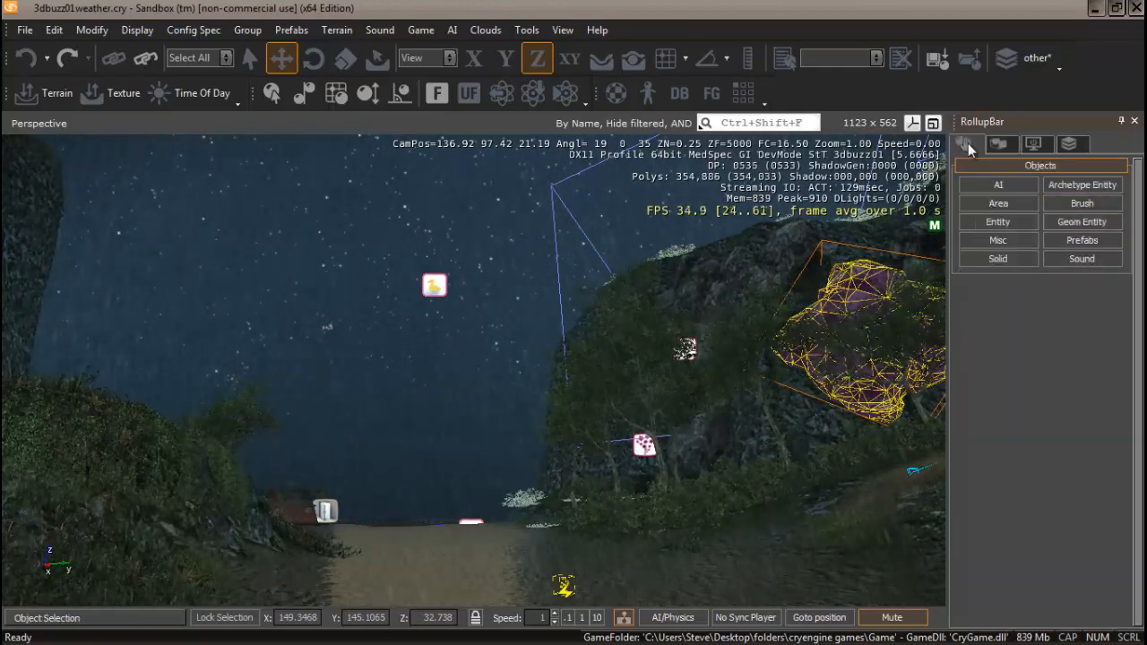
# Place a Cloud entity from the Render entities onto the path in front of the camera.
pyautogui.click(999, 224)
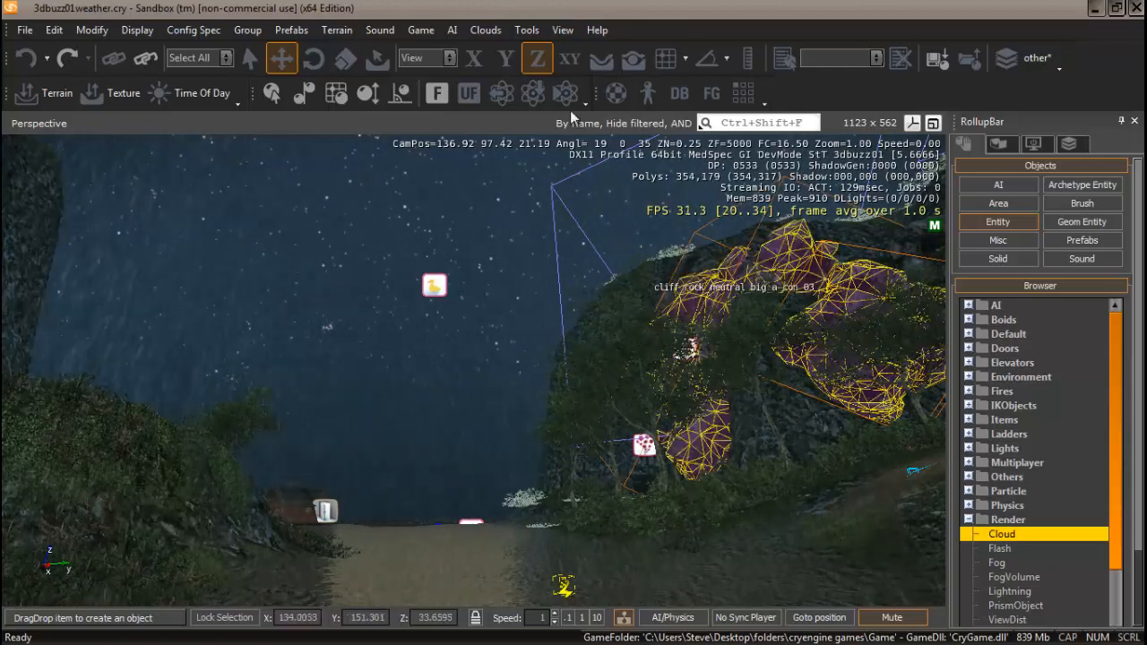
pyautogui.click(601, 58)
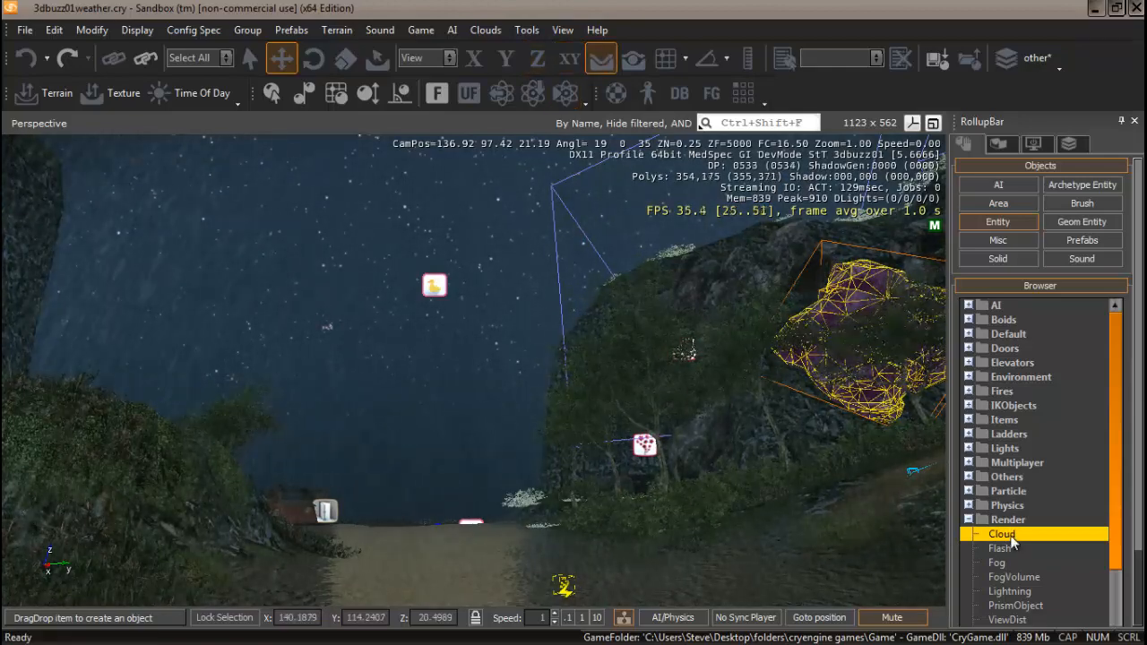
pyautogui.click(511, 593)
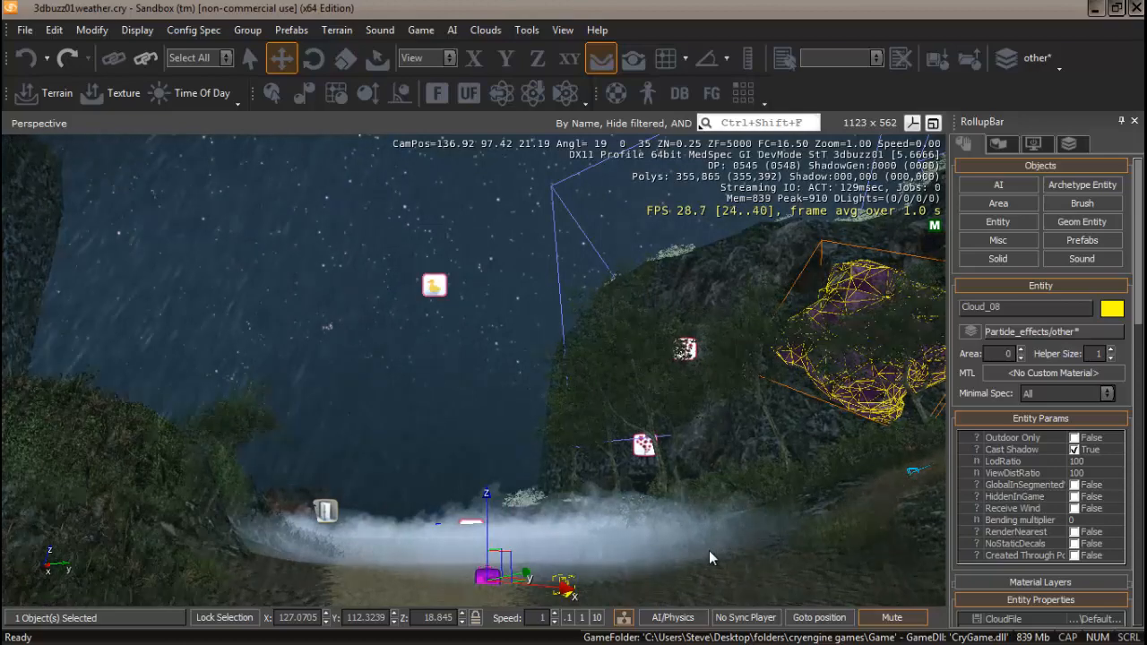
# Assign the materials/clouds/baseclouds_rain_in_shadow material to the selected cloud entity.
pyautogui.click(1050, 373)
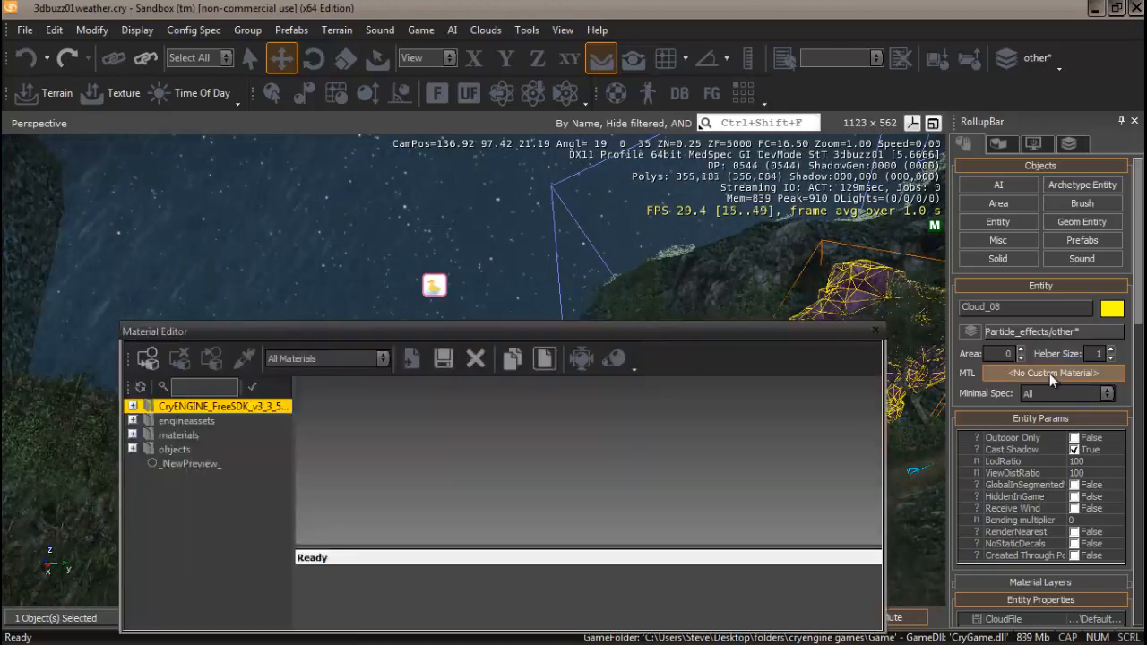
pyautogui.click(132, 435)
pyautogui.moveTo(495, 327); pyautogui.dragTo(442, 262)
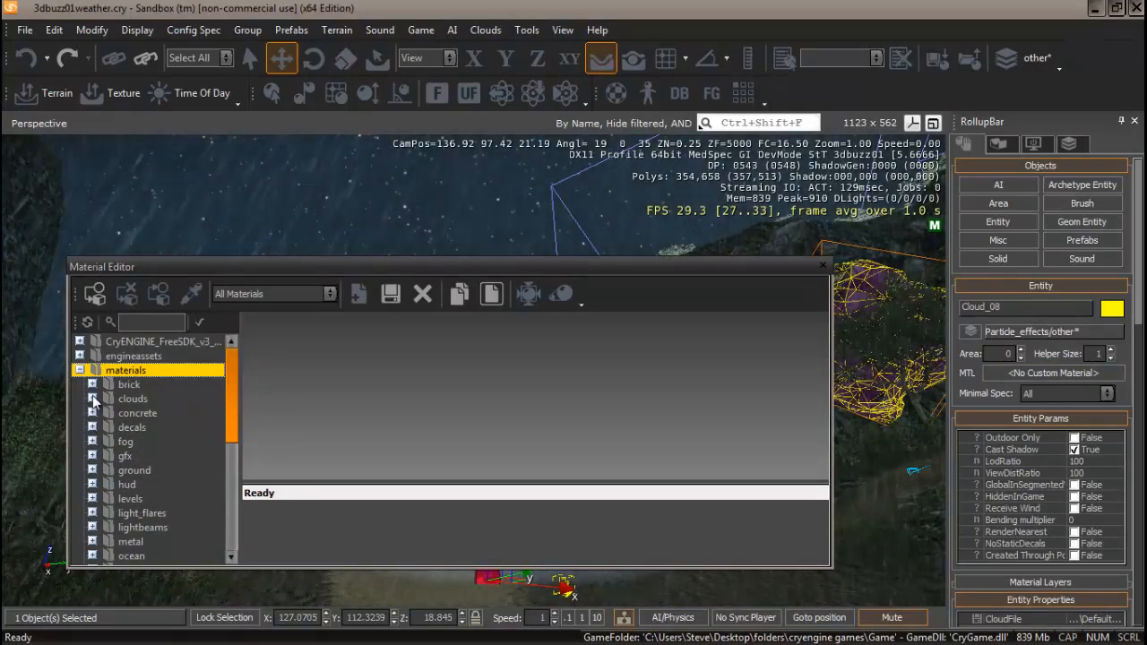
pyautogui.click(92, 399)
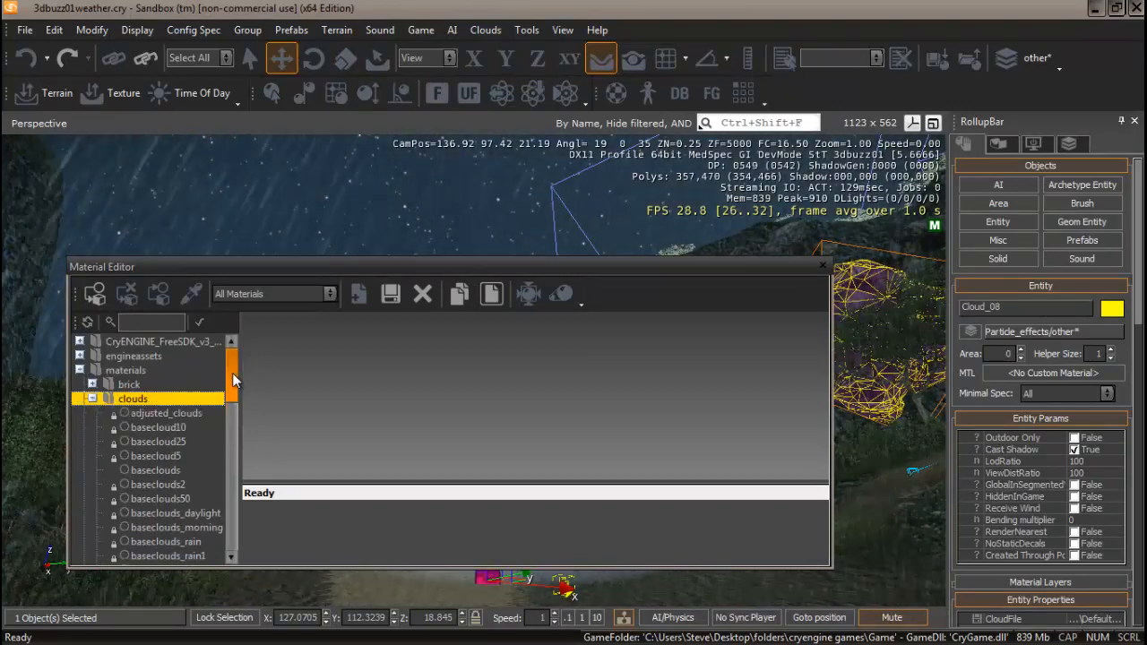
pyautogui.moveTo(233, 381); pyautogui.dragTo(235, 407)
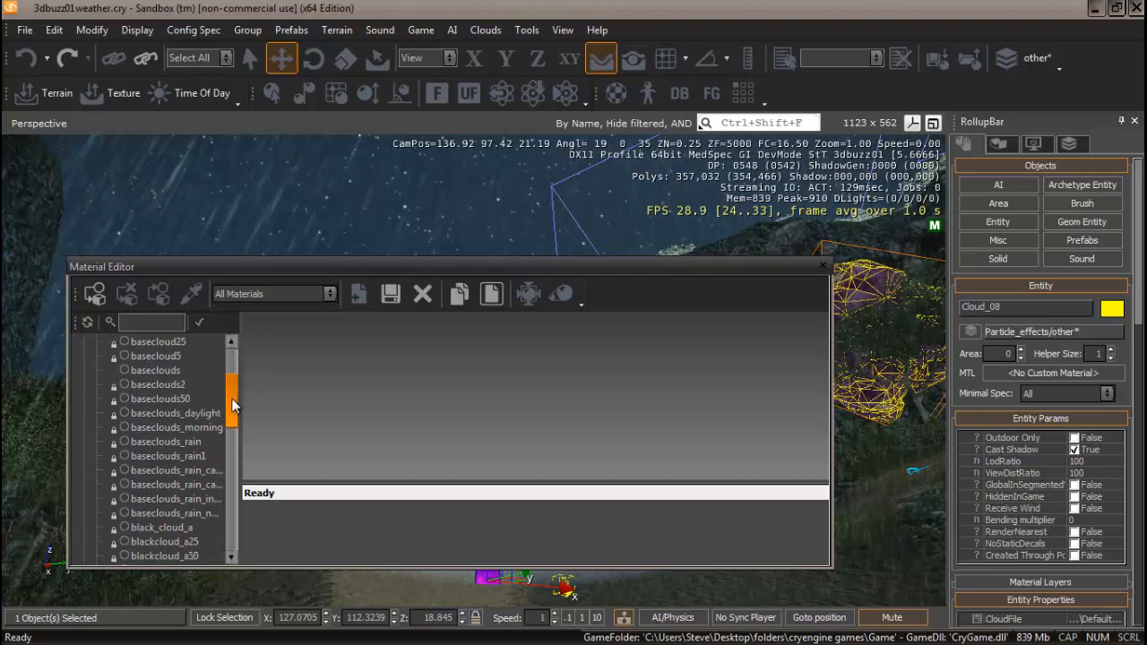
pyautogui.click(188, 500)
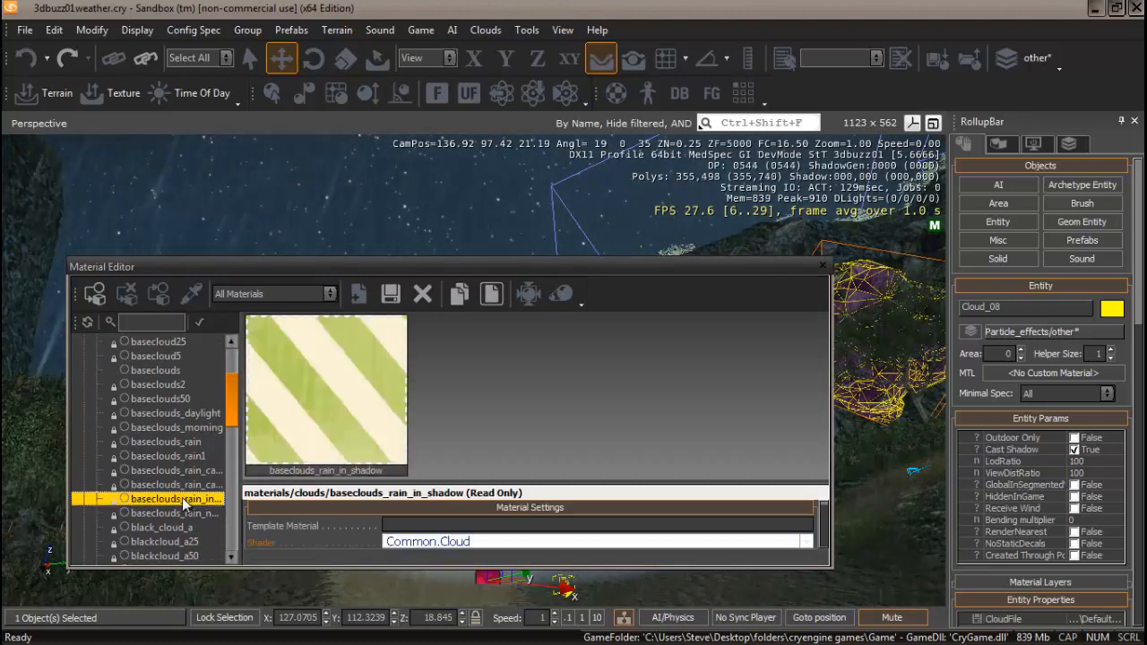
pyautogui.click(95, 296)
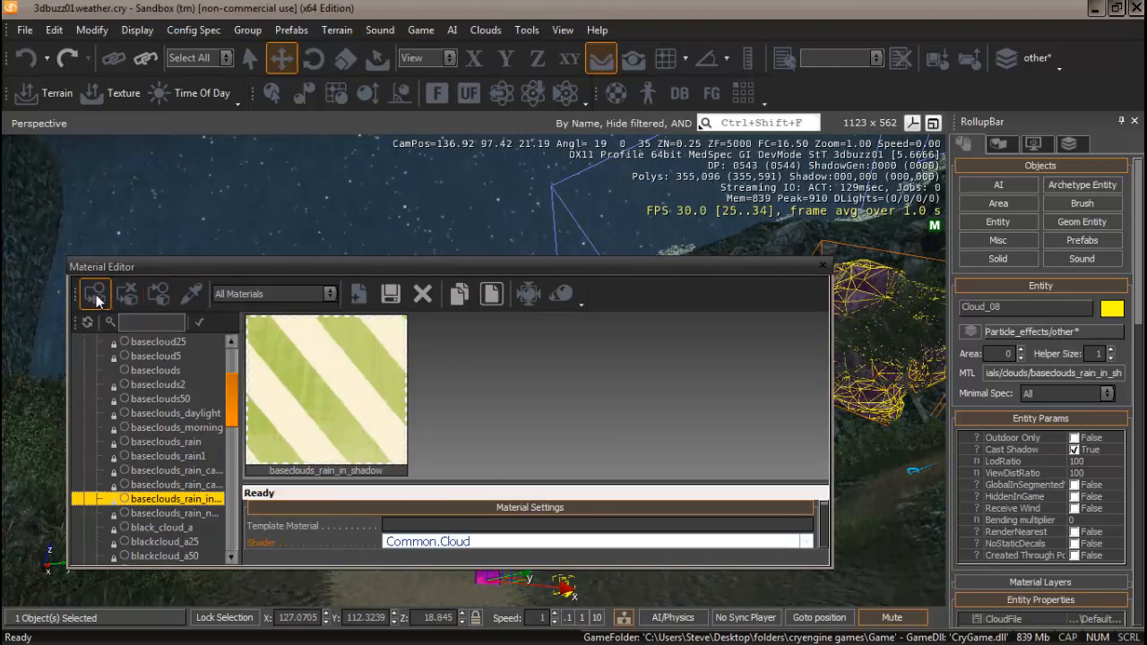
pyautogui.click(823, 267)
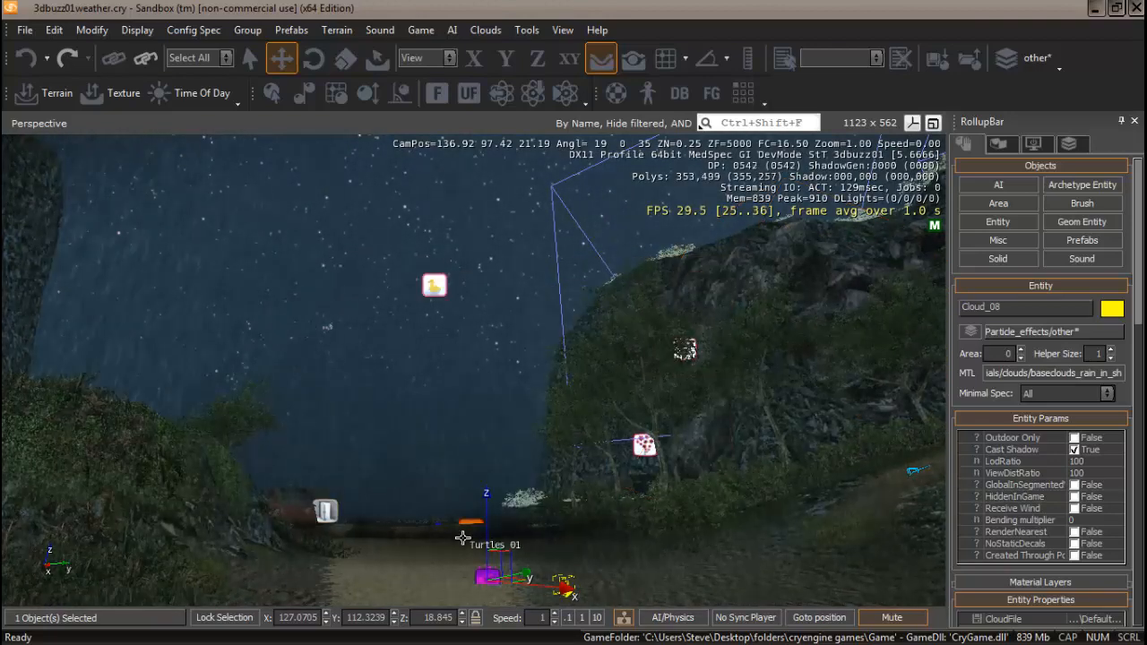
# Raise the cloud entity into the sky by setting its Z position to 1050.
pyautogui.moveTo(491, 497); pyautogui.dragTo(488, 457)
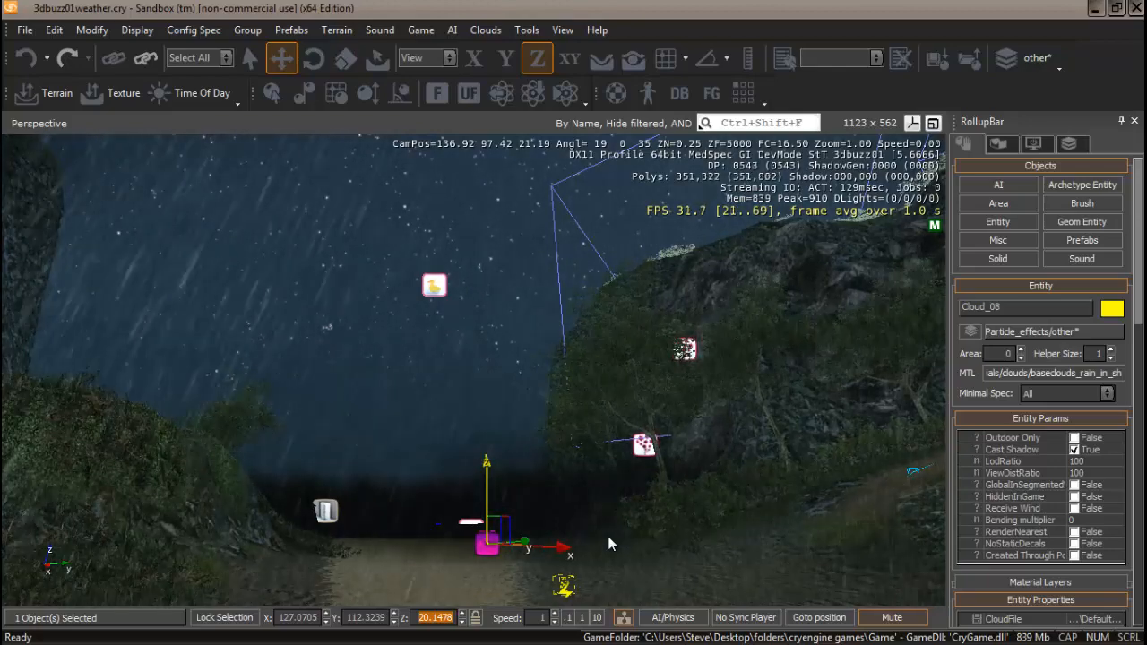
pyautogui.write('1050')
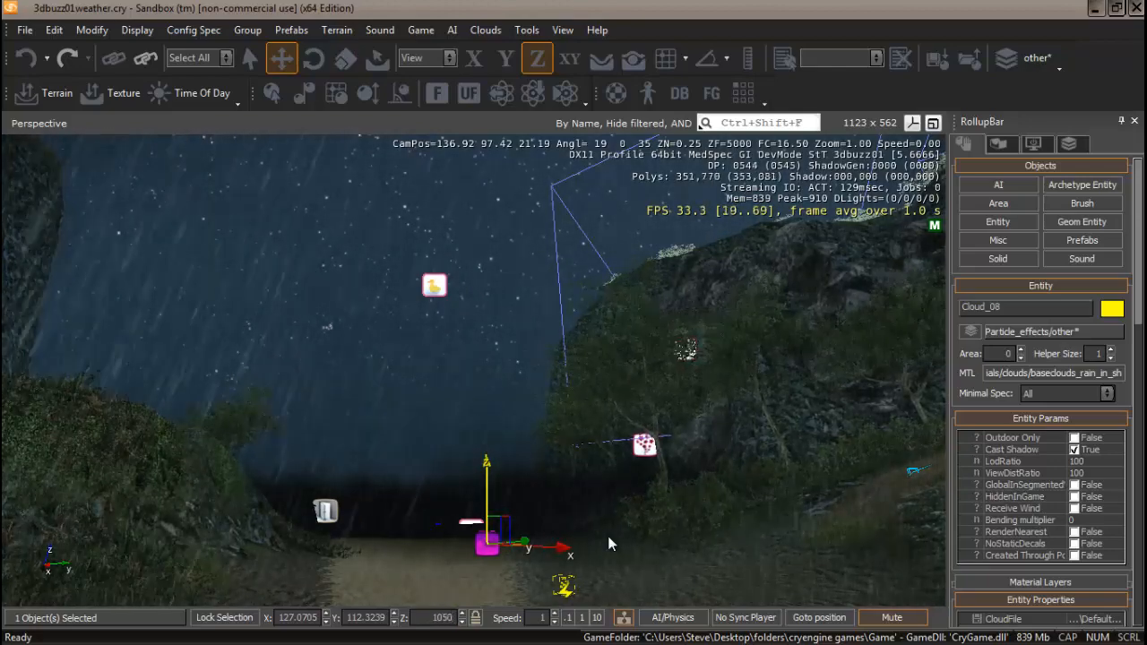
pyautogui.press('Return')
# Enable AutoMove in the cloud entity's movement properties.
pyautogui.moveTo(549, 431)
pyautogui.mouseDown(button='right')
pyautogui.moveTo(544, 412)
pyautogui.moveTo(544, 428)
pyautogui.mouseUp(button='right')
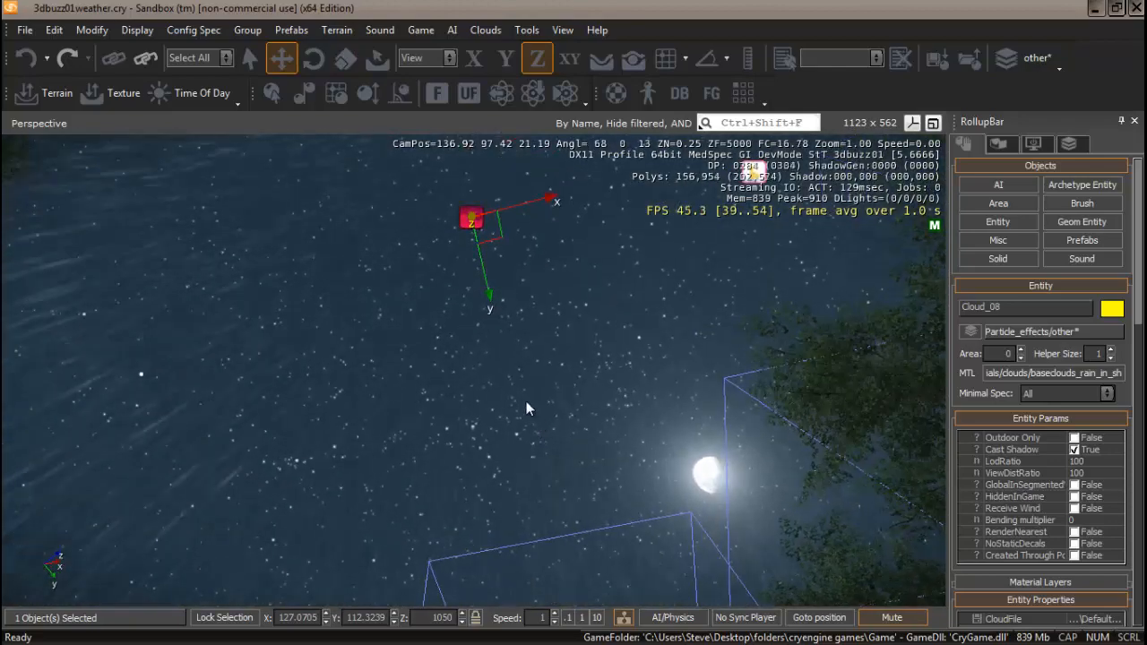
pyautogui.click(502, 211)
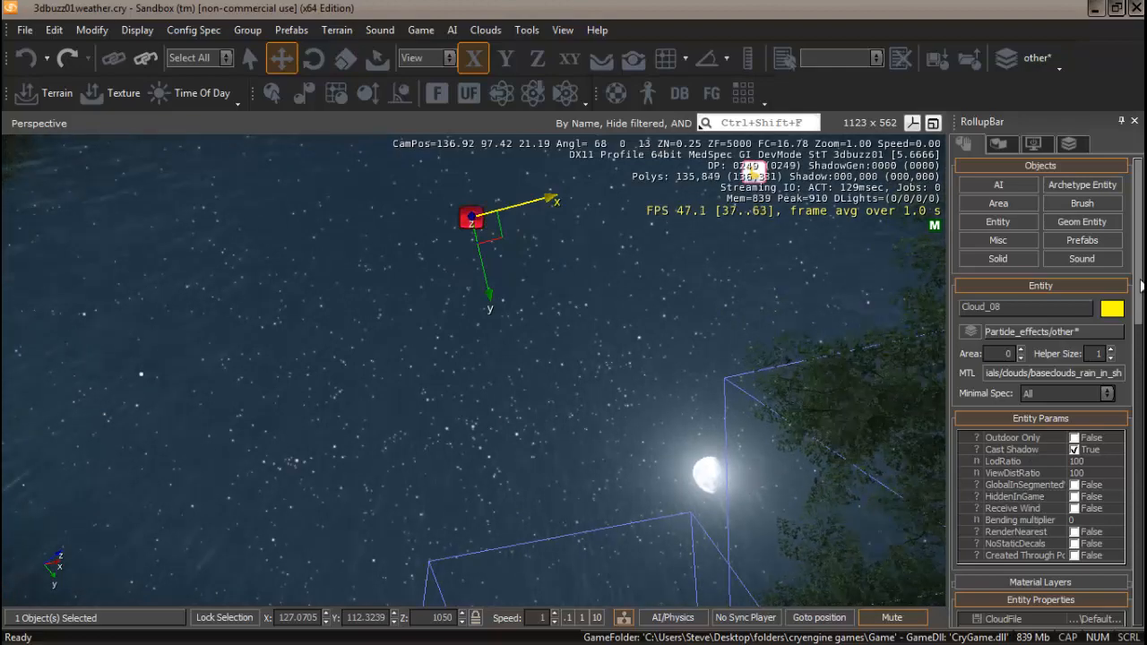
pyautogui.moveTo(1140, 284); pyautogui.dragTo(1140, 399)
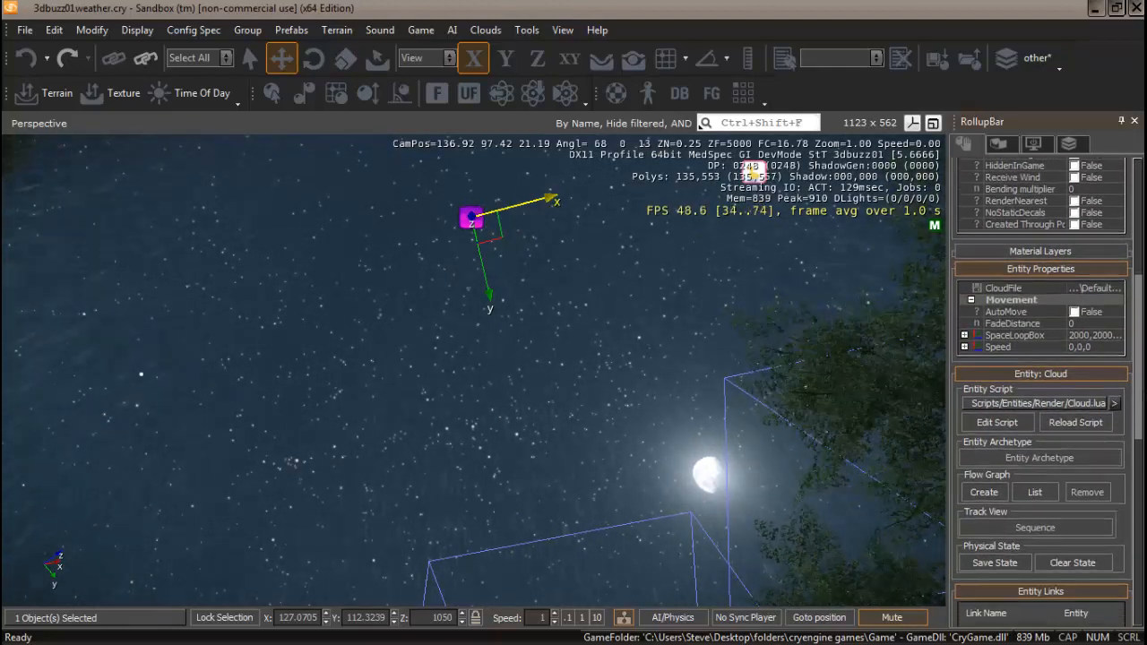
pyautogui.click(1076, 313)
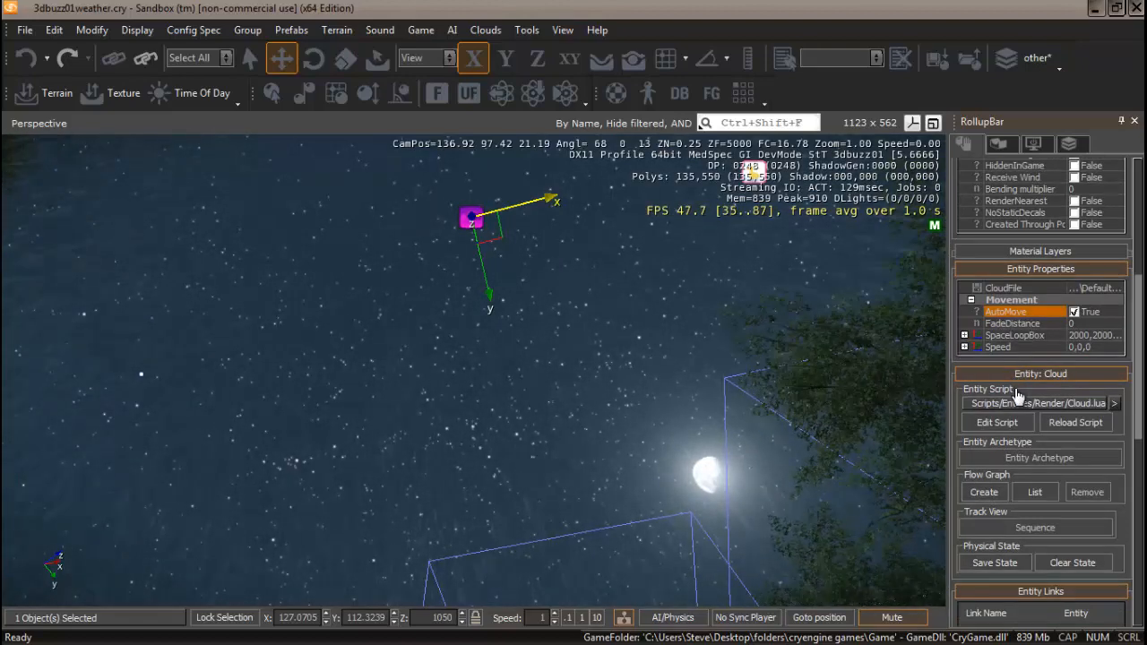
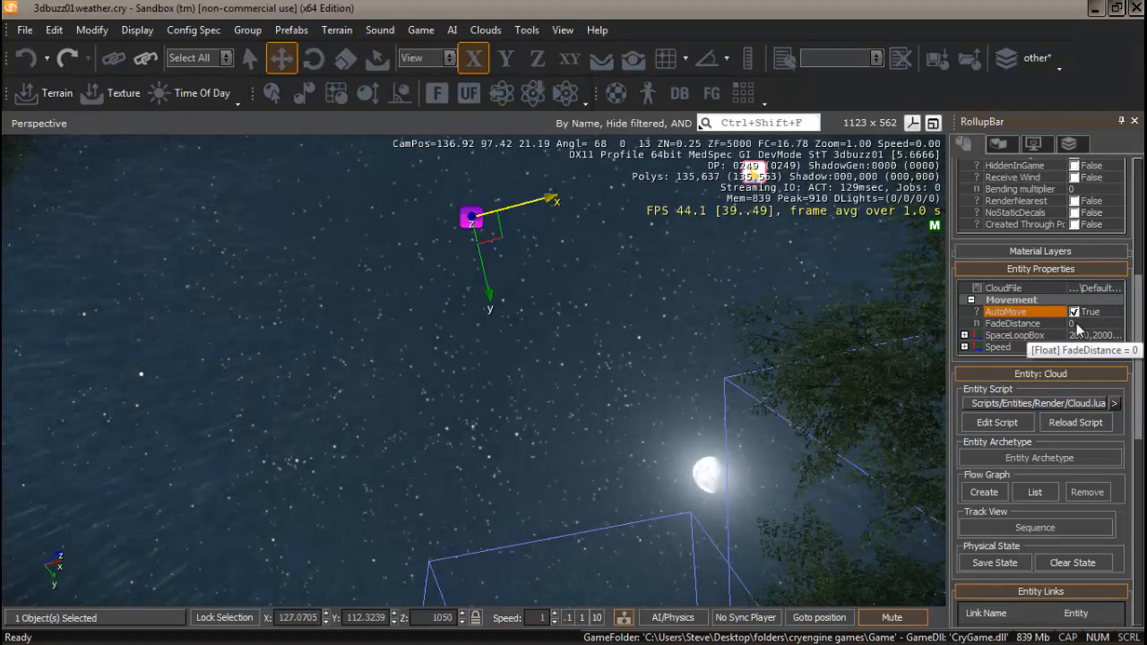
# Set the cloud entity's FadeDistance to 100.
pyautogui.click(1077, 324)
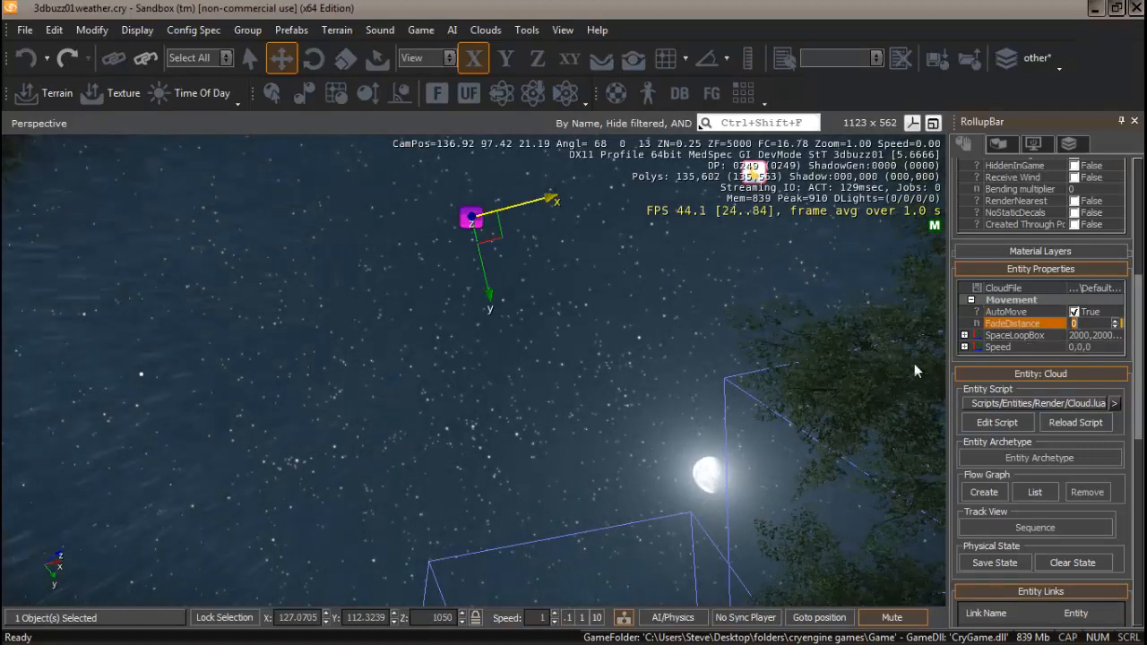
pyautogui.write('100')
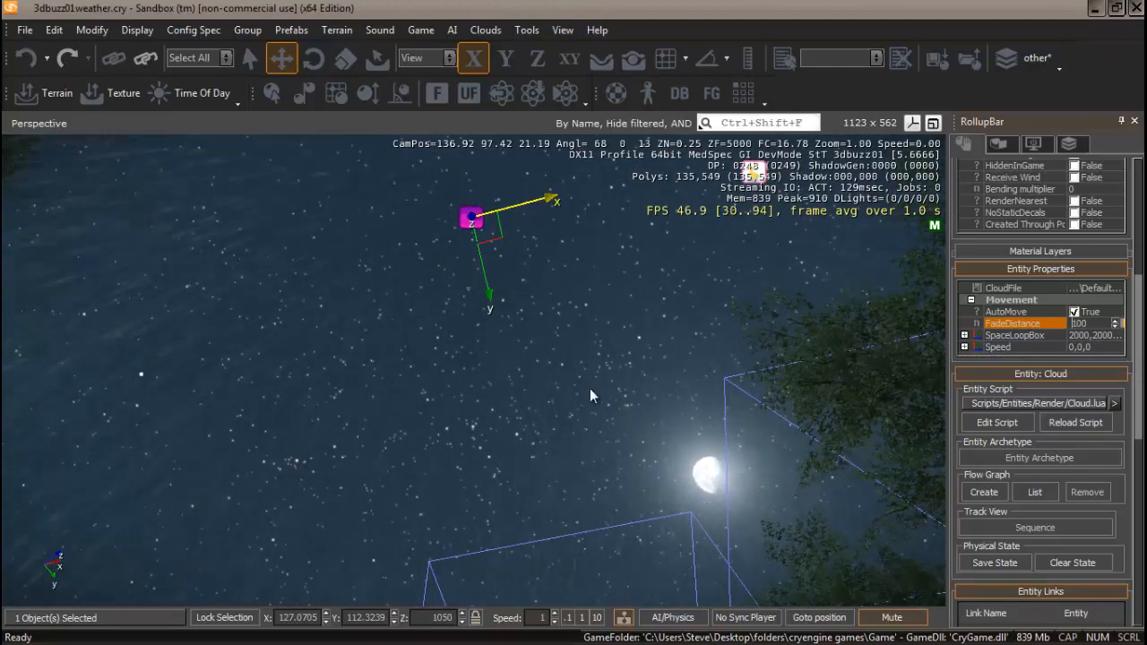
# Clone the cloud entity and move the copy along its X axis, close to the original.
pyautogui.moveTo(583, 389)
pyautogui.mouseDown(button='right')
pyautogui.moveTo(560, 386)
pyautogui.moveTo(591, 391)
pyautogui.moveTo(585, 406)
pyautogui.mouseUp(button='right')
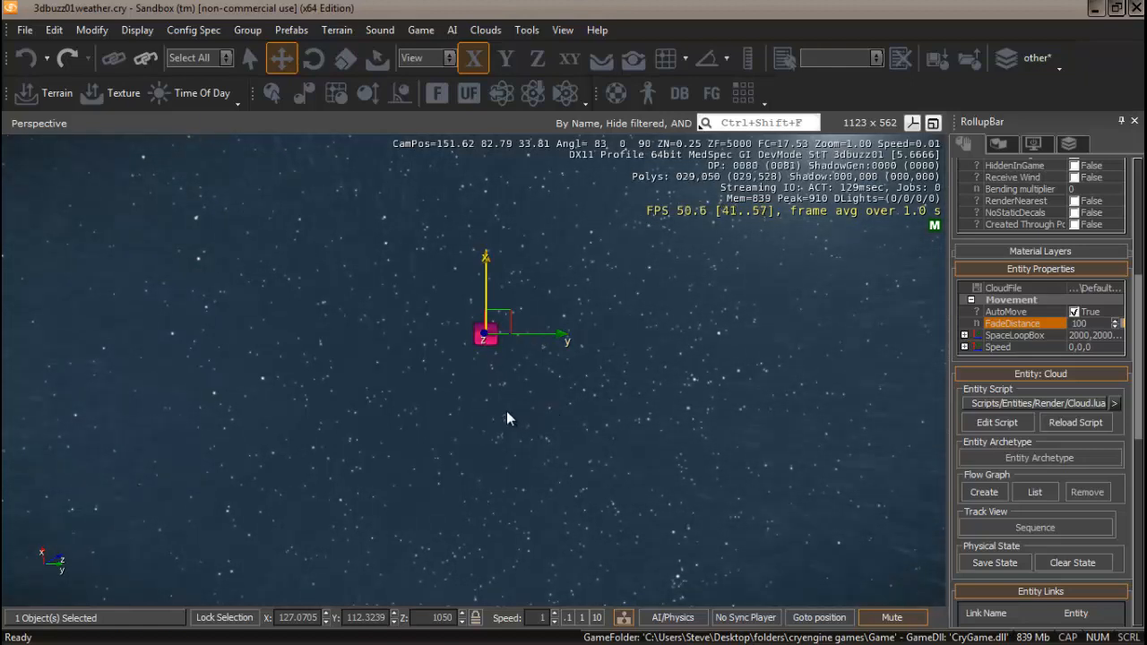
pyautogui.hotkey('ctrl', 'c')
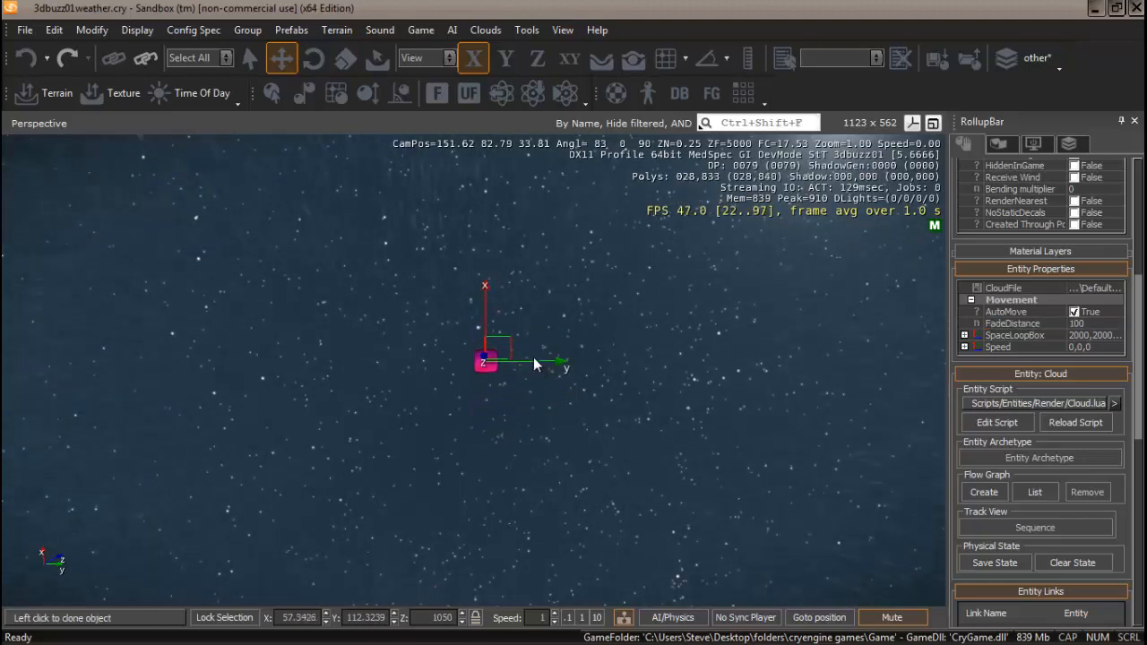
pyautogui.click(553, 367)
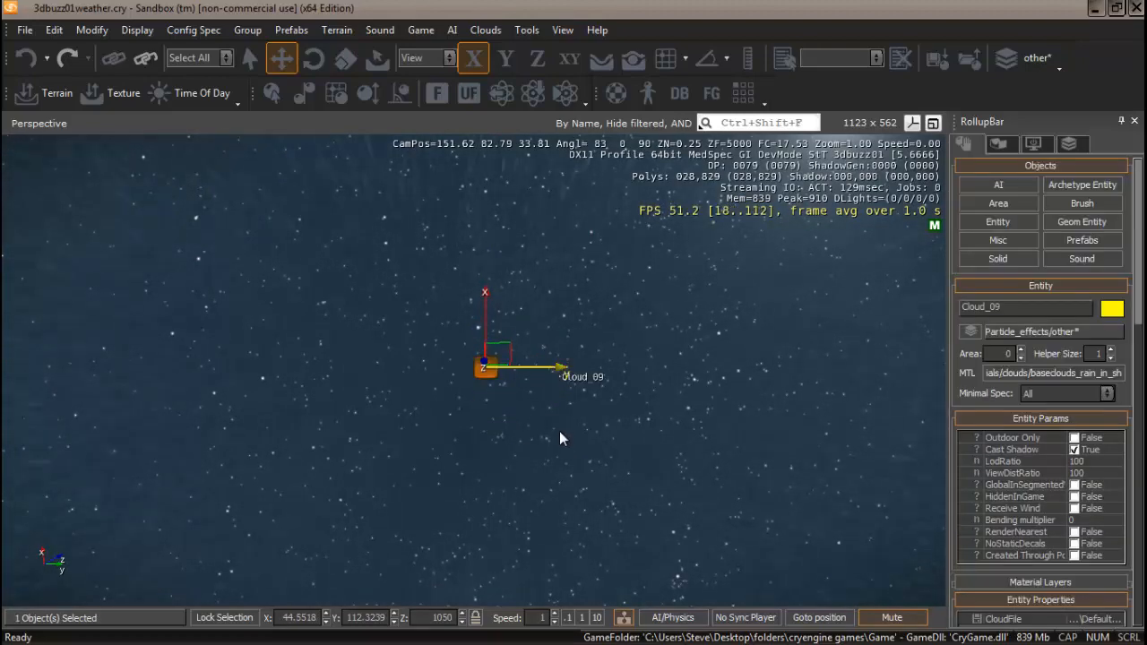
pyautogui.moveTo(566, 435)
pyautogui.mouseDown(button='right')
pyautogui.moveTo(567, 424)
pyautogui.moveTo(542, 430)
pyautogui.moveTo(570, 424)
pyautogui.moveTo(549, 433)
pyautogui.moveTo(559, 429)
pyautogui.moveTo(559, 440)
pyautogui.mouseUp(button='right')
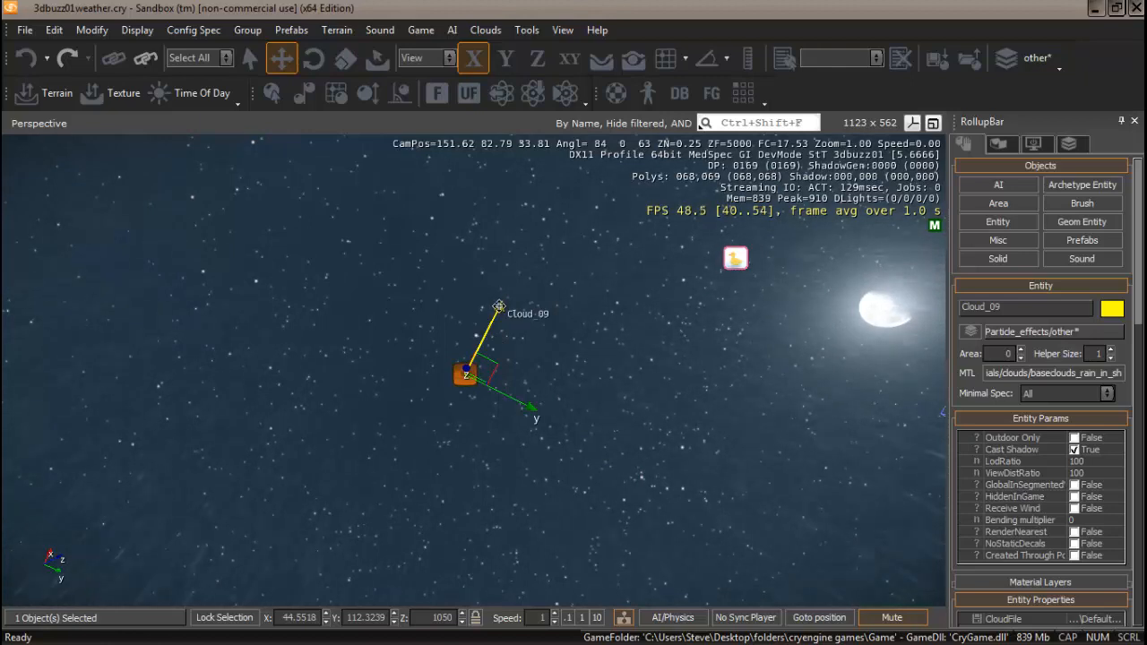
pyautogui.moveTo(500, 306); pyautogui.dragTo(540, 367)
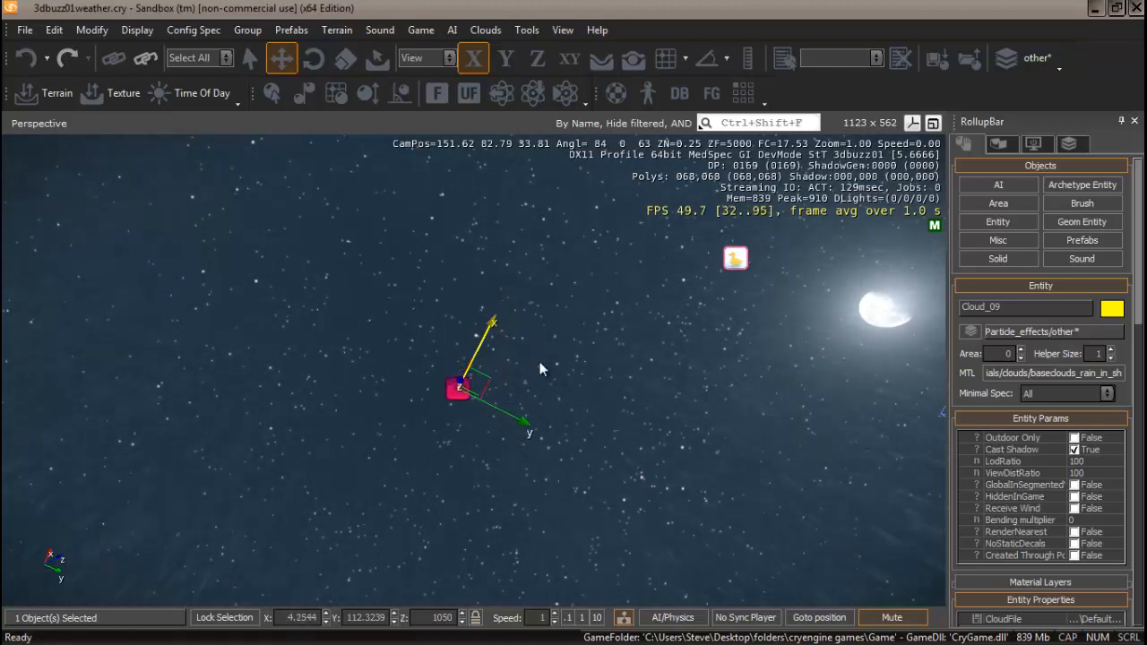
# Assign the materials/clouds/baseclouds_rain1 material to the cloned cloud.
pyautogui.click(1053, 370)
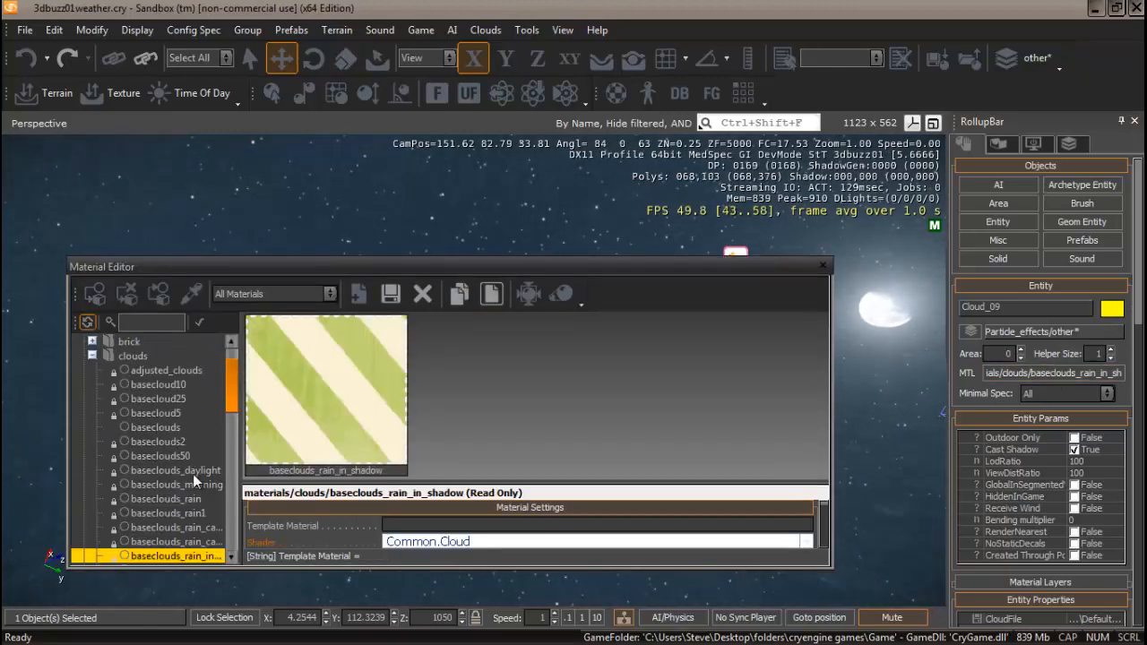
pyautogui.scroll(-2, 231, 381)
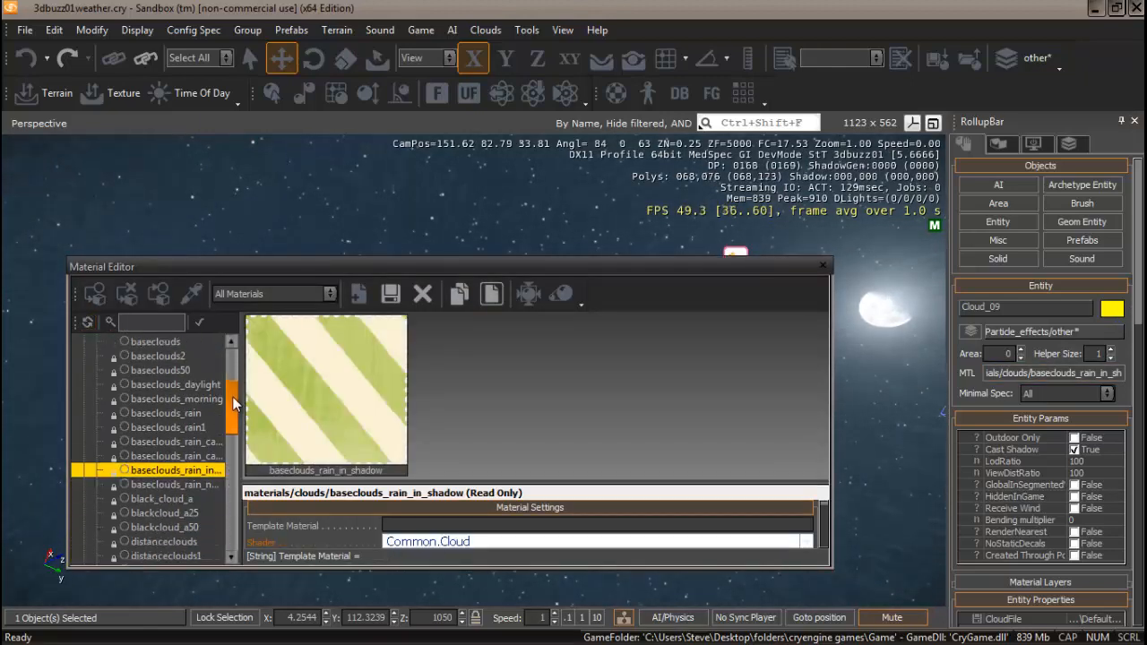
pyautogui.click(164, 428)
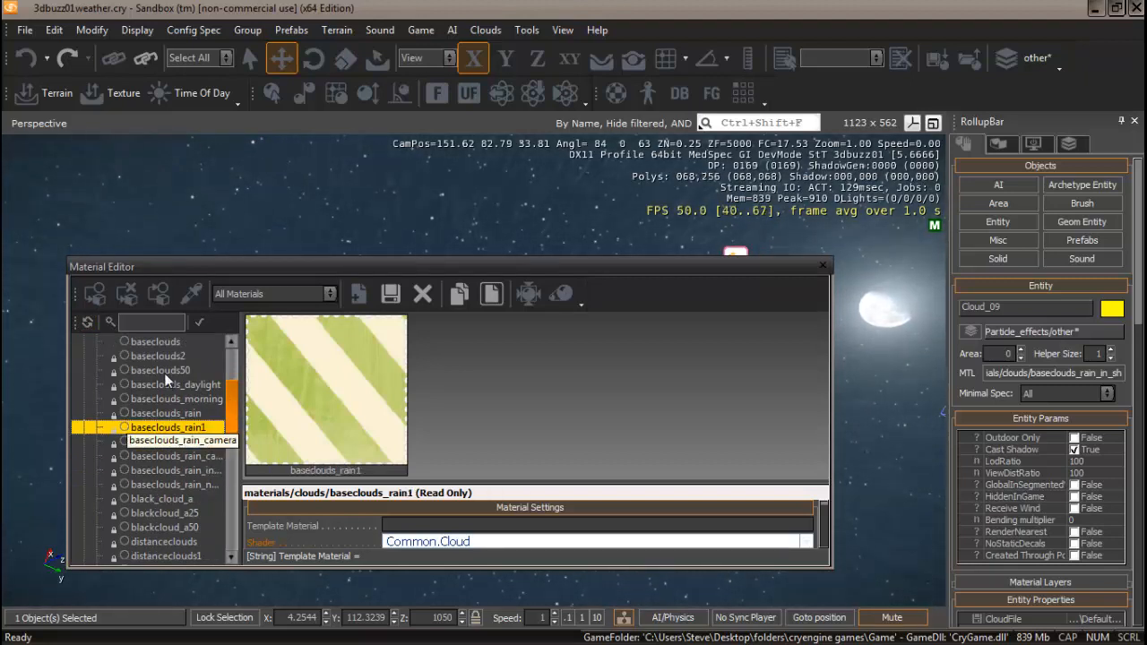
pyautogui.click(95, 294)
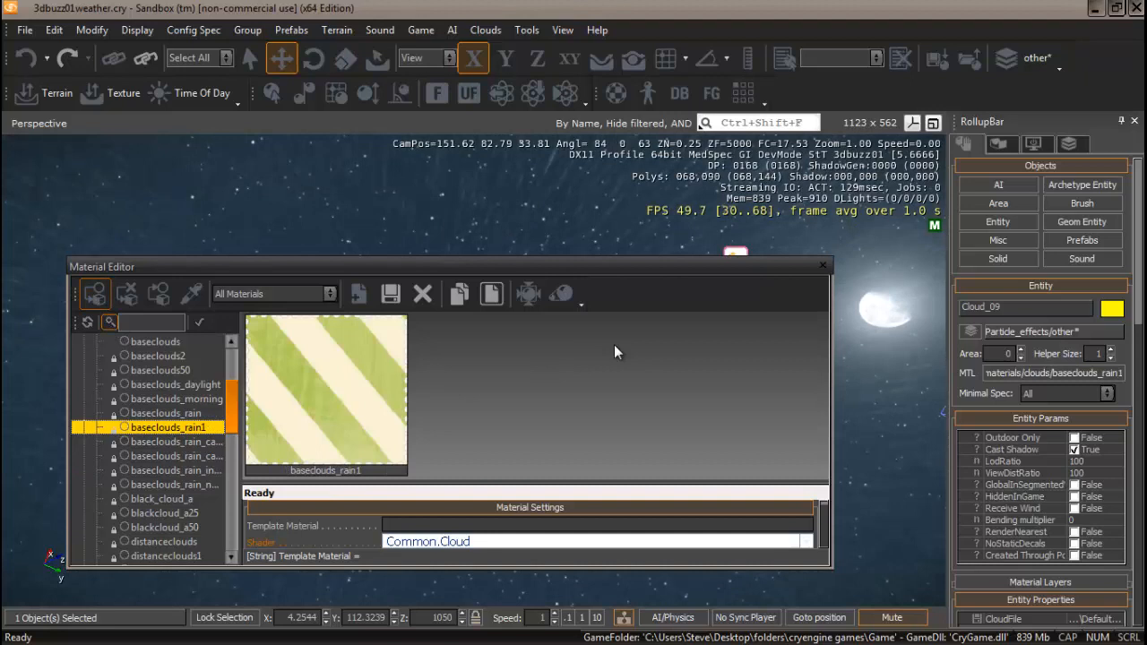
pyautogui.click(824, 267)
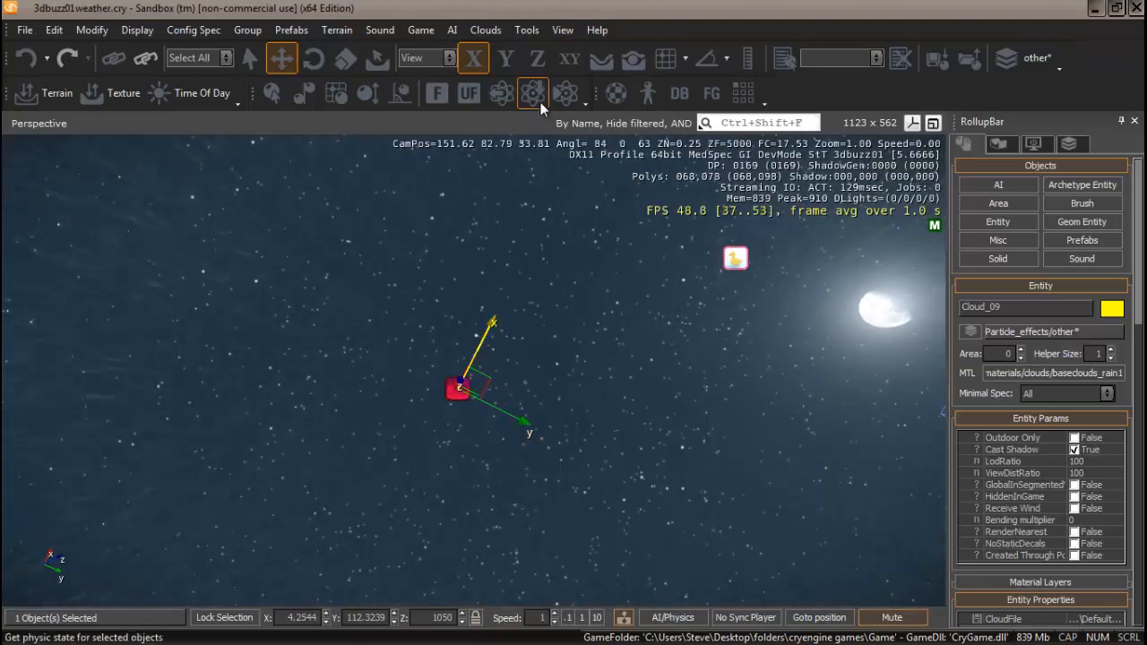
# Scale the cloned cloud uniformly to about 90.
pyautogui.click(346, 59)
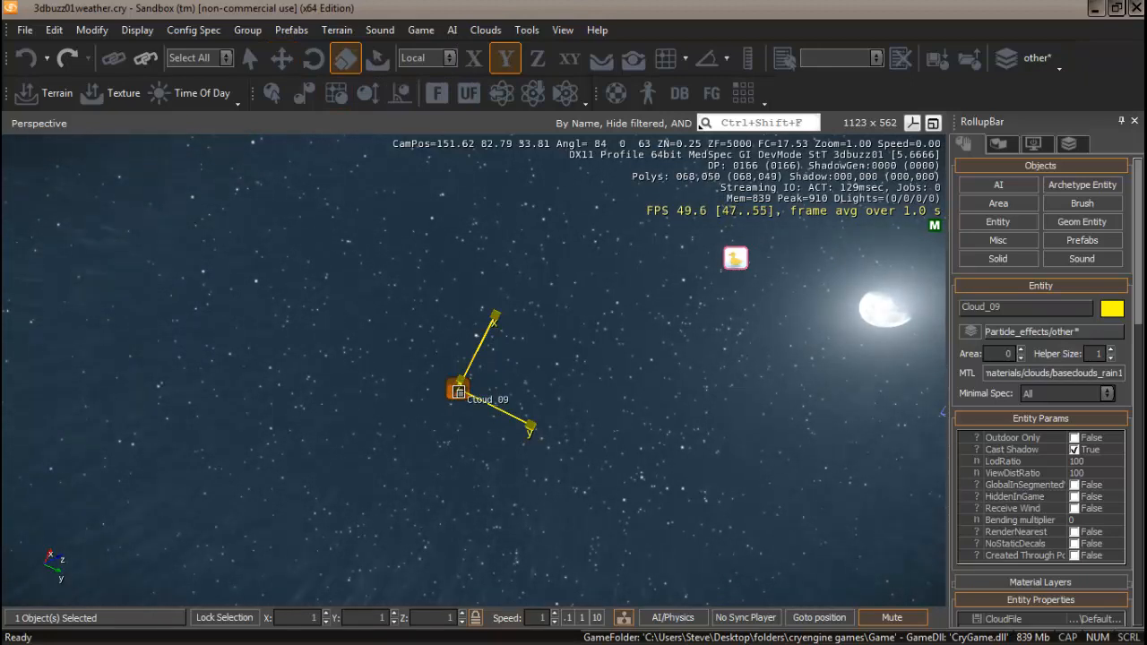
pyautogui.moveTo(457, 389); pyautogui.dragTo(468, 3)
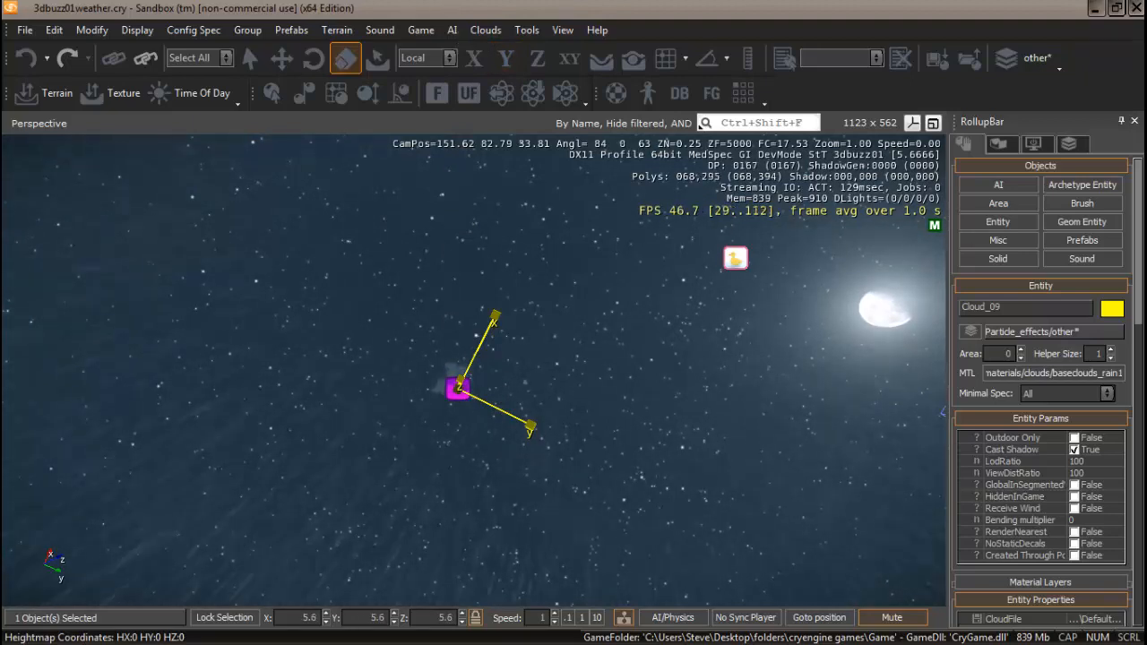
pyautogui.moveTo(460, 385); pyautogui.dragTo(462, 348)
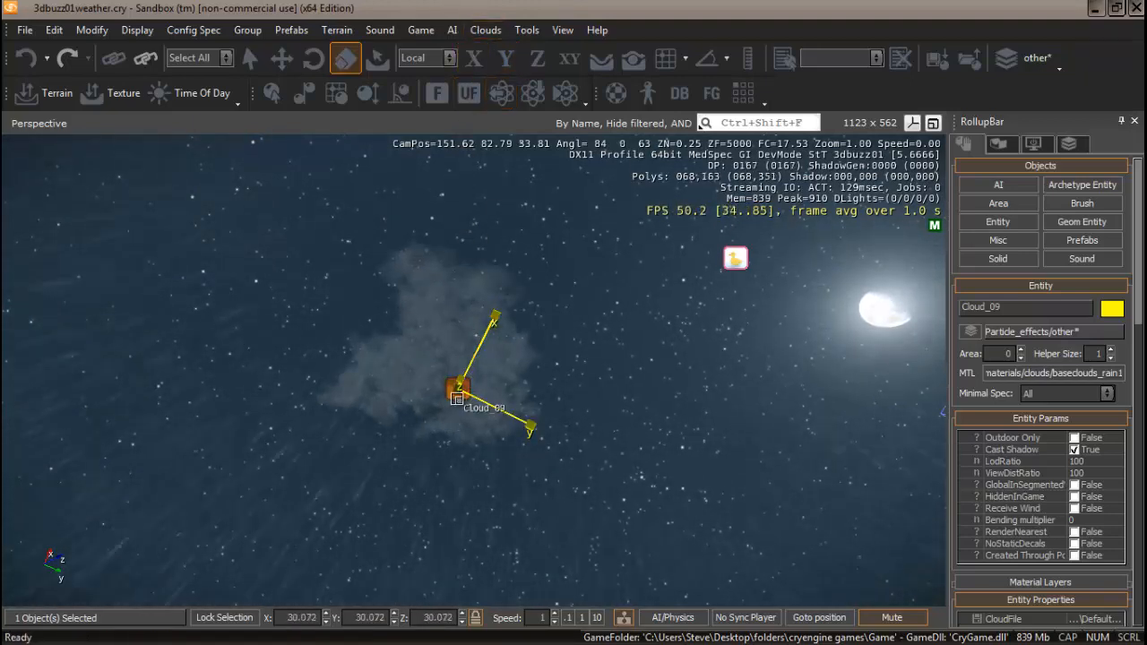
pyautogui.moveTo(457, 389); pyautogui.dragTo(471, 215)
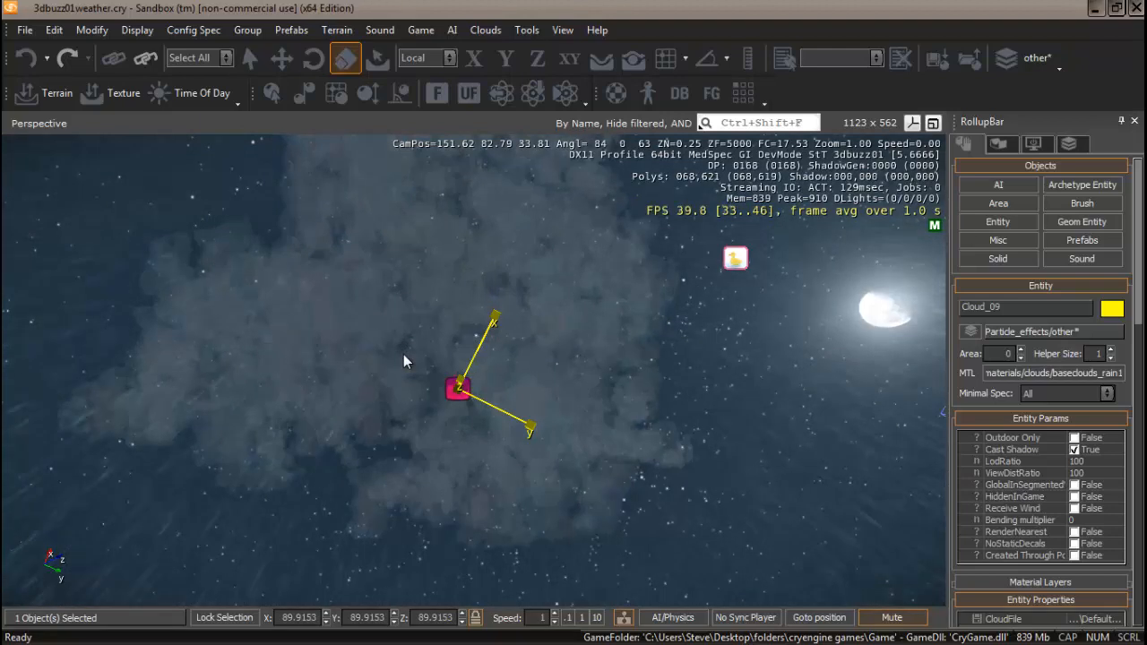
# Select Cloud_08 from the object list and scale it uniformly to about 91.
pyautogui.hotkey('ctrl', 't')
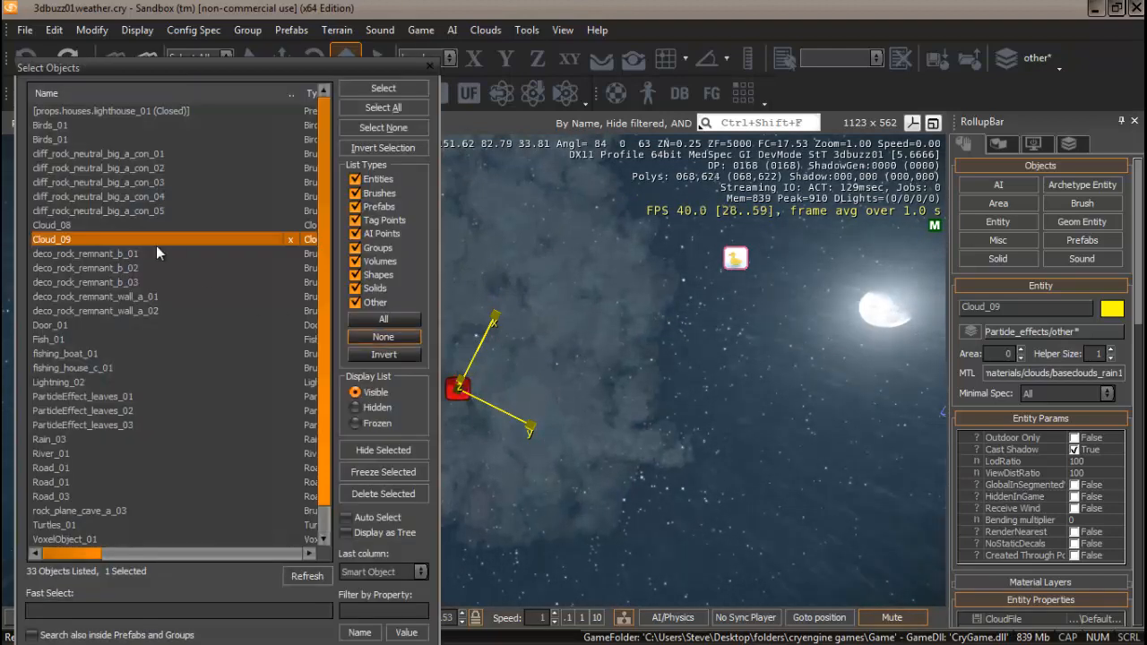
pyautogui.click(65, 226)
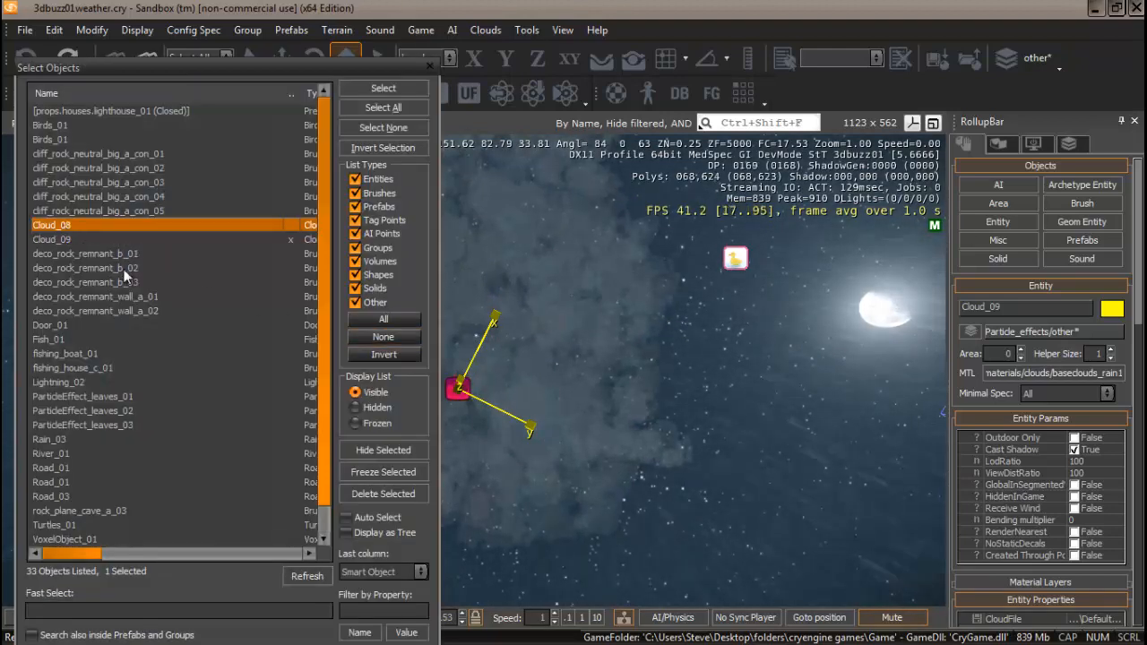
pyautogui.click(383, 90)
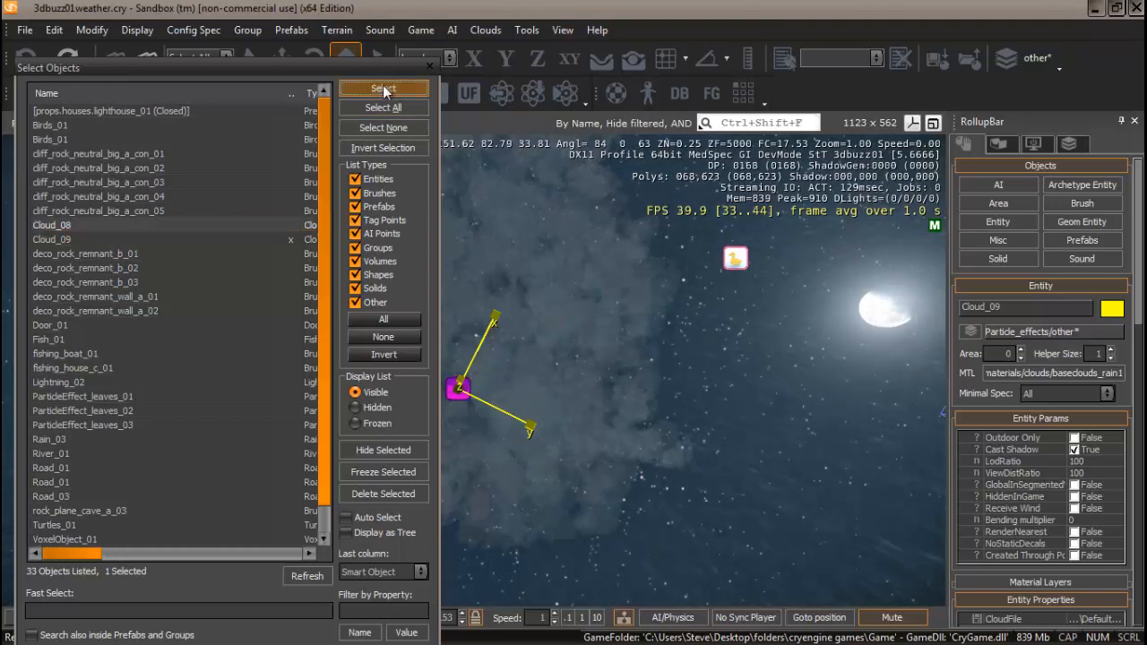
pyautogui.click(428, 68)
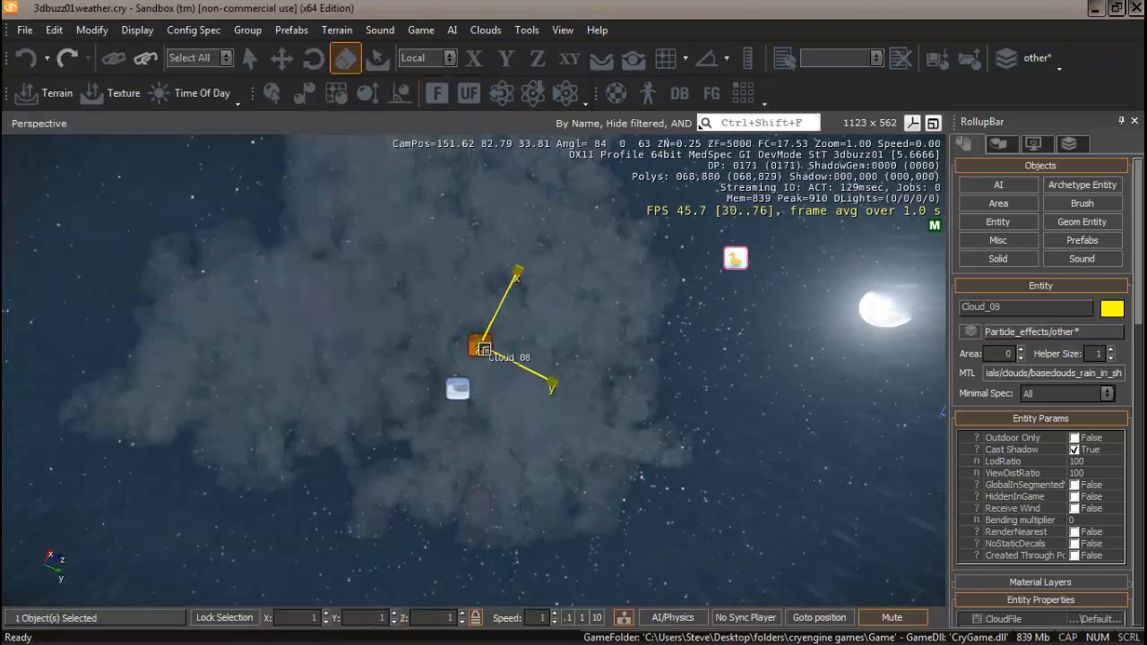
pyautogui.moveTo(481, 347); pyautogui.dragTo(476, 251)
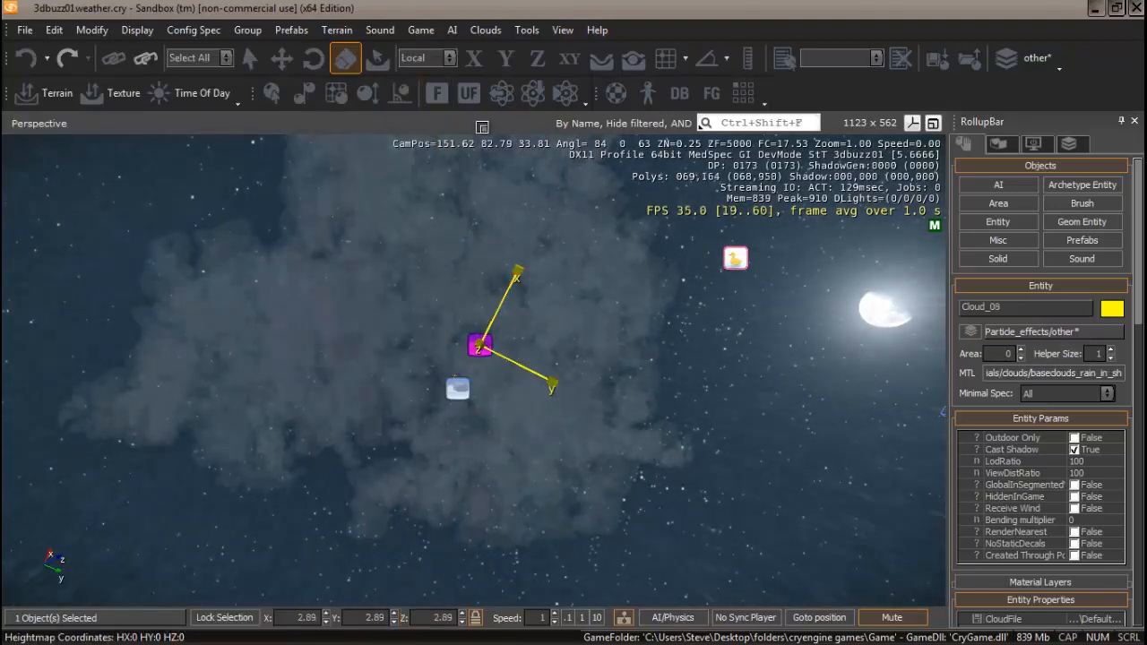
pyautogui.moveTo(481, 127); pyautogui.dragTo(460, 305)
pyautogui.moveTo(481, 349); pyautogui.dragTo(477, 266)
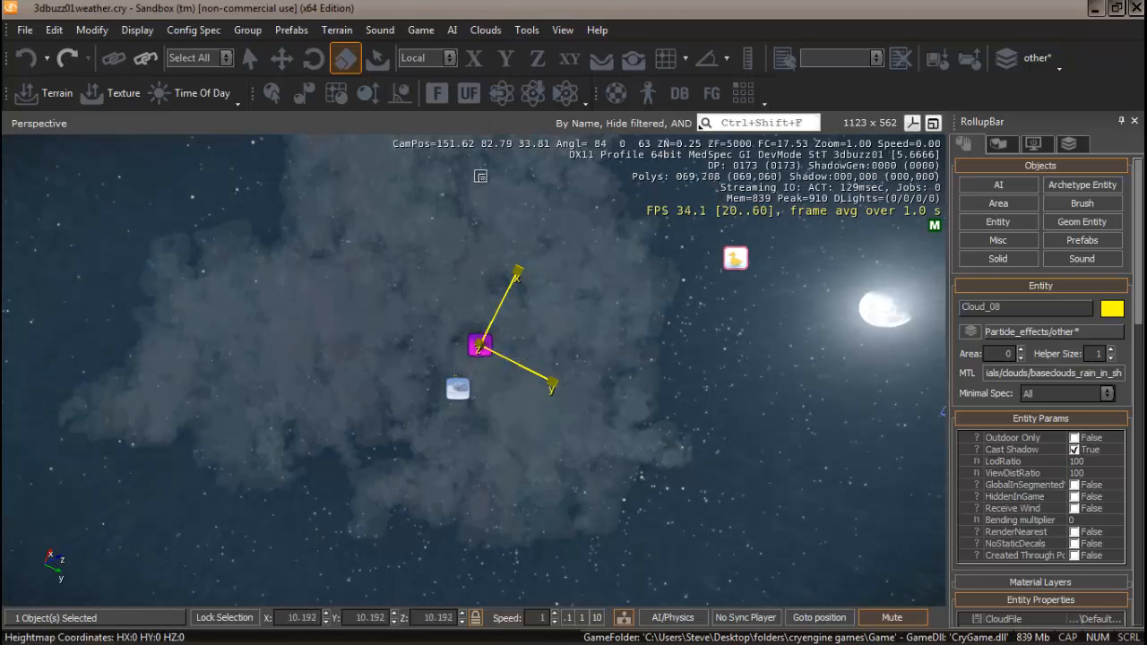
pyautogui.moveTo(480, 176); pyautogui.dragTo(475, 307)
pyautogui.moveTo(482, 352); pyautogui.dragTo(504, 193)
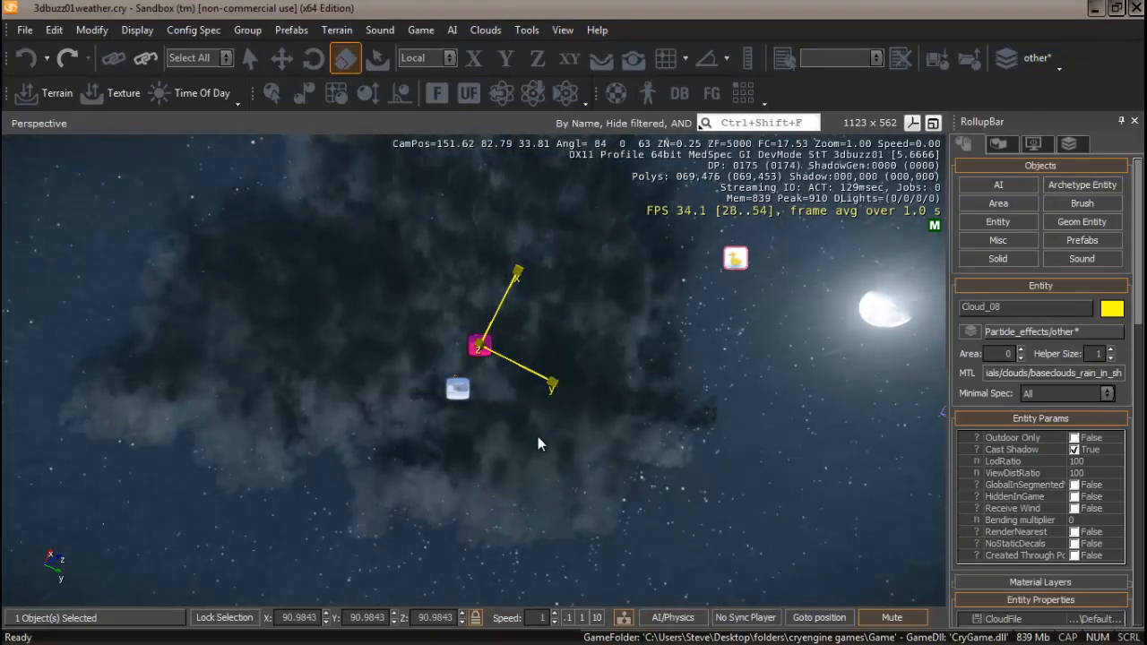
# Select the cloned cloud and set its scale to 1100 on all axes.
pyautogui.click(459, 391)
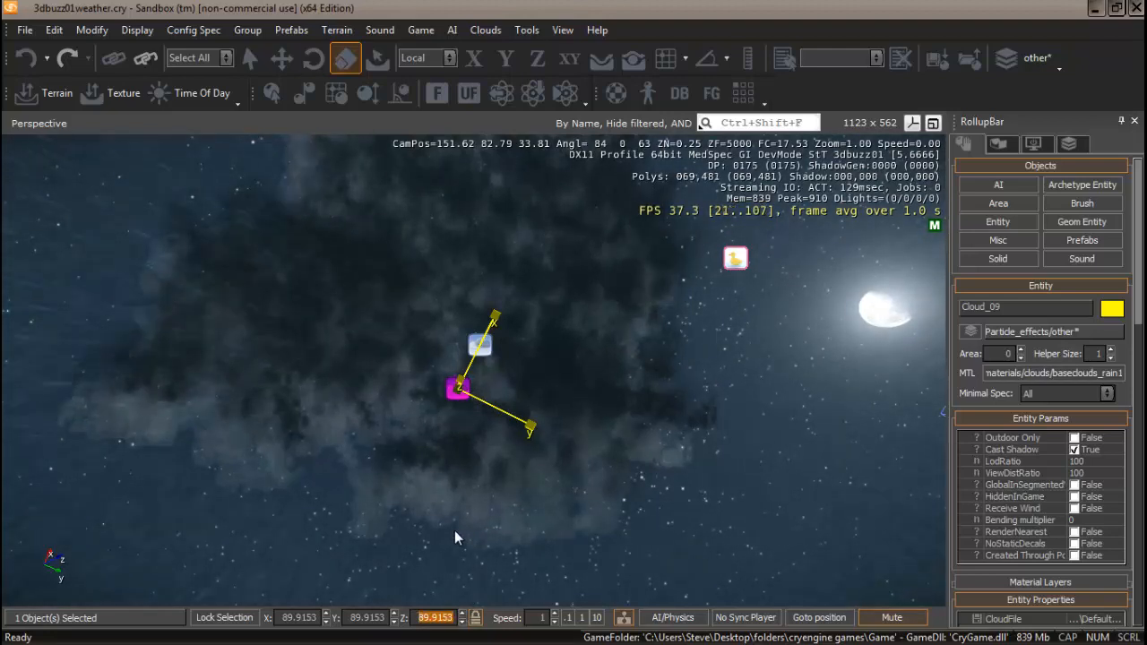
pyautogui.write('1100')
pyautogui.press('Return')
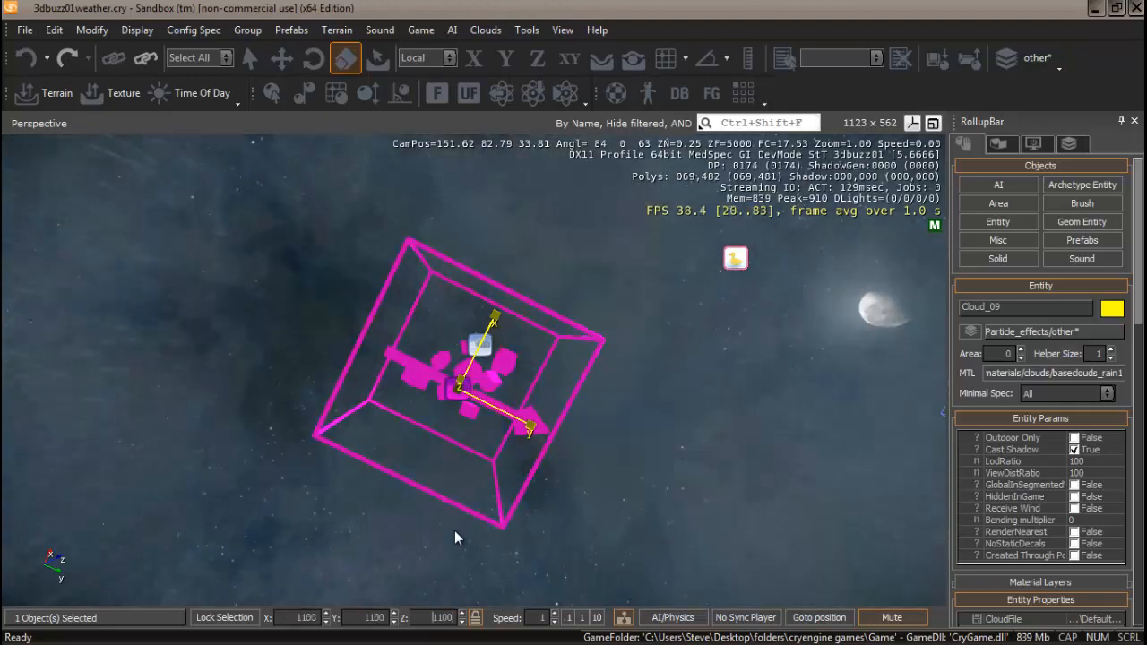
# Set the cloned cloud's scale to 90 on all axes.
pyautogui.moveTo(585, 467)
pyautogui.mouseDown(button='right')
pyautogui.moveTo(570, 472)
pyautogui.moveTo(588, 463)
pyautogui.mouseUp(button='right')
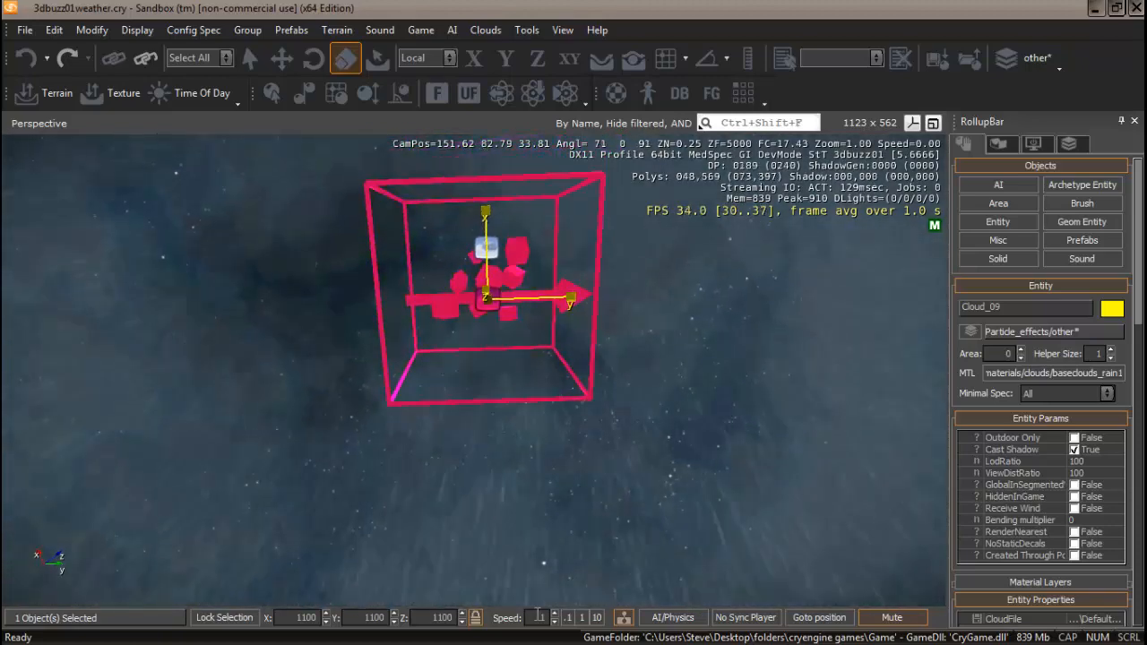
pyautogui.doubleClick(442, 618)
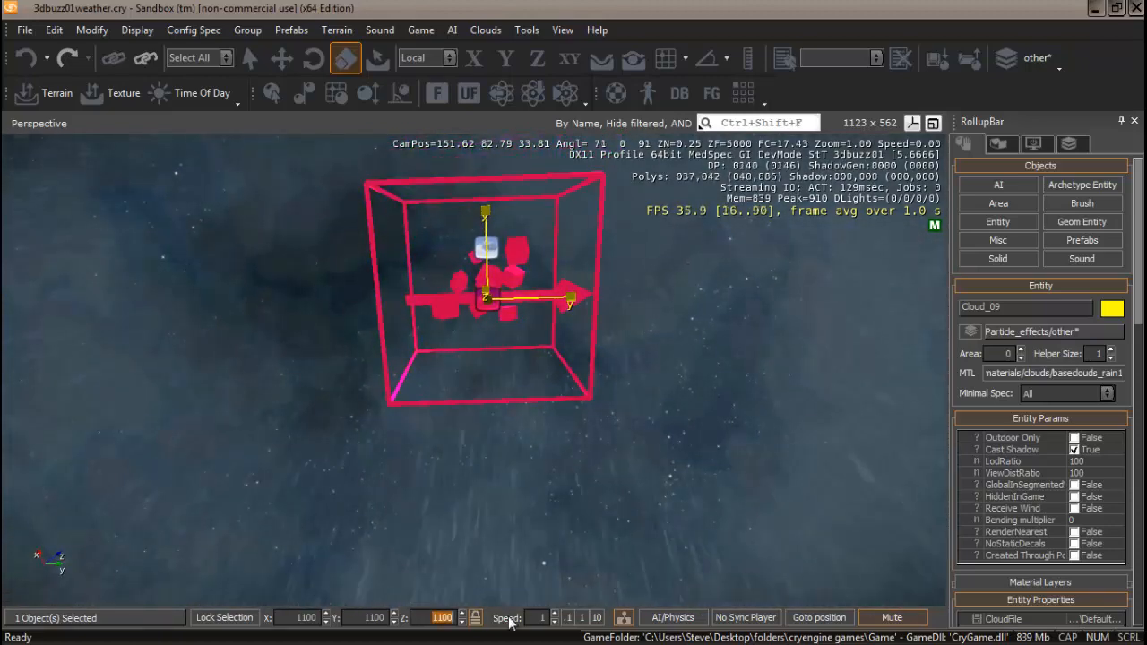
pyautogui.write('90')
pyautogui.press('Return')
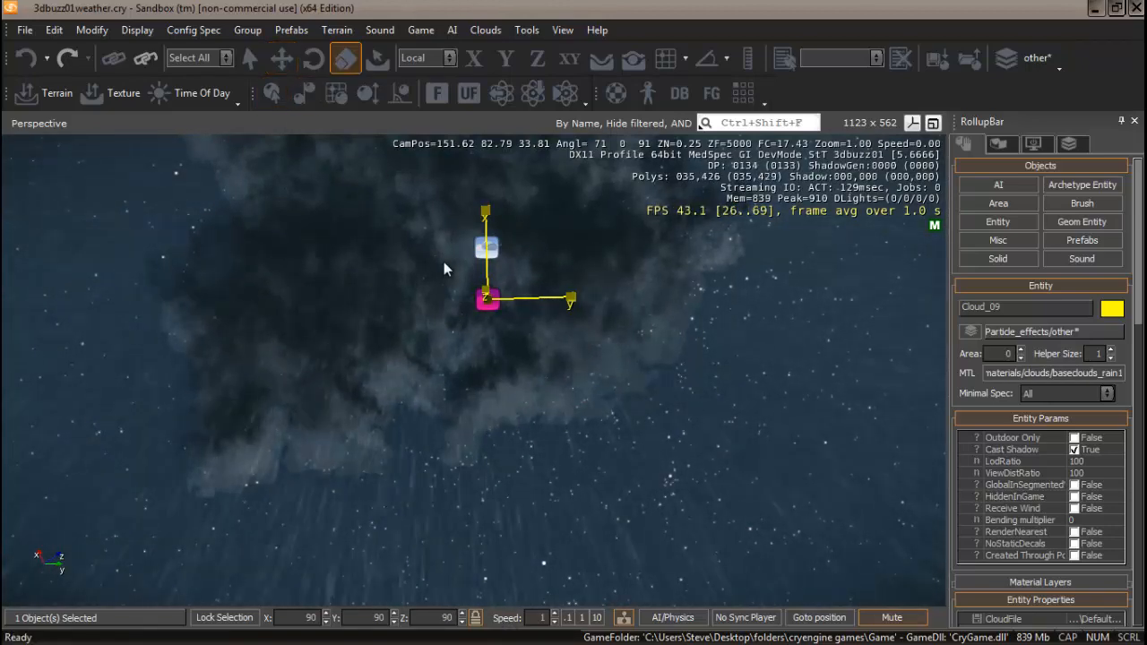
# Switch to the move tool and set the cloned cloud's Z position to 1100.
pyautogui.press('1')
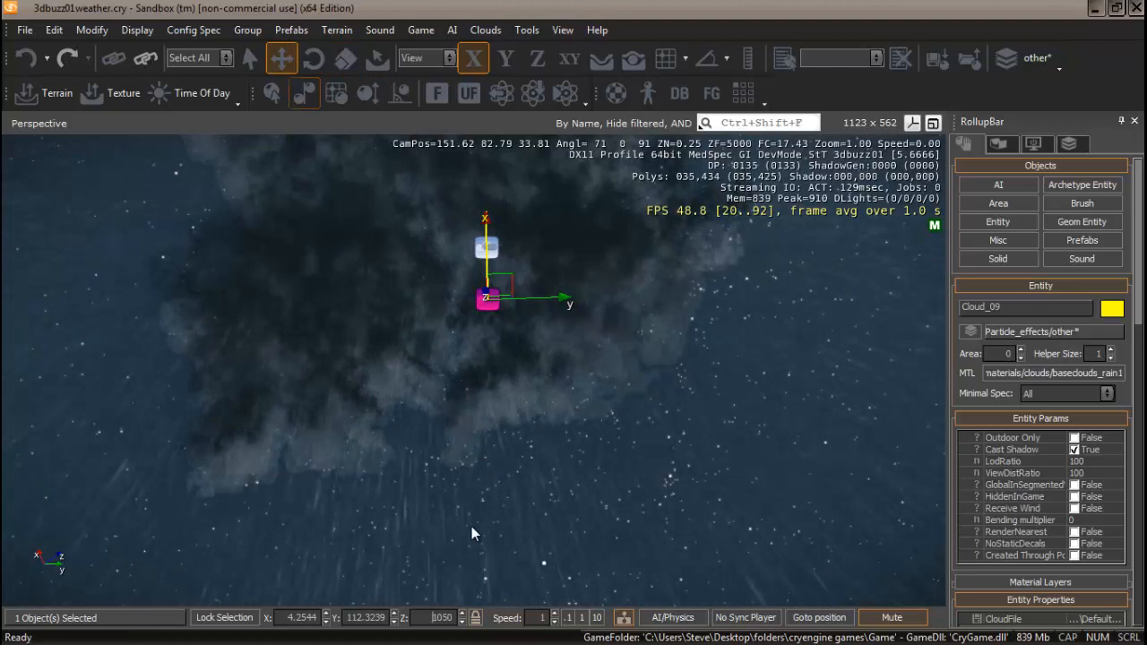
pyautogui.click(491, 248)
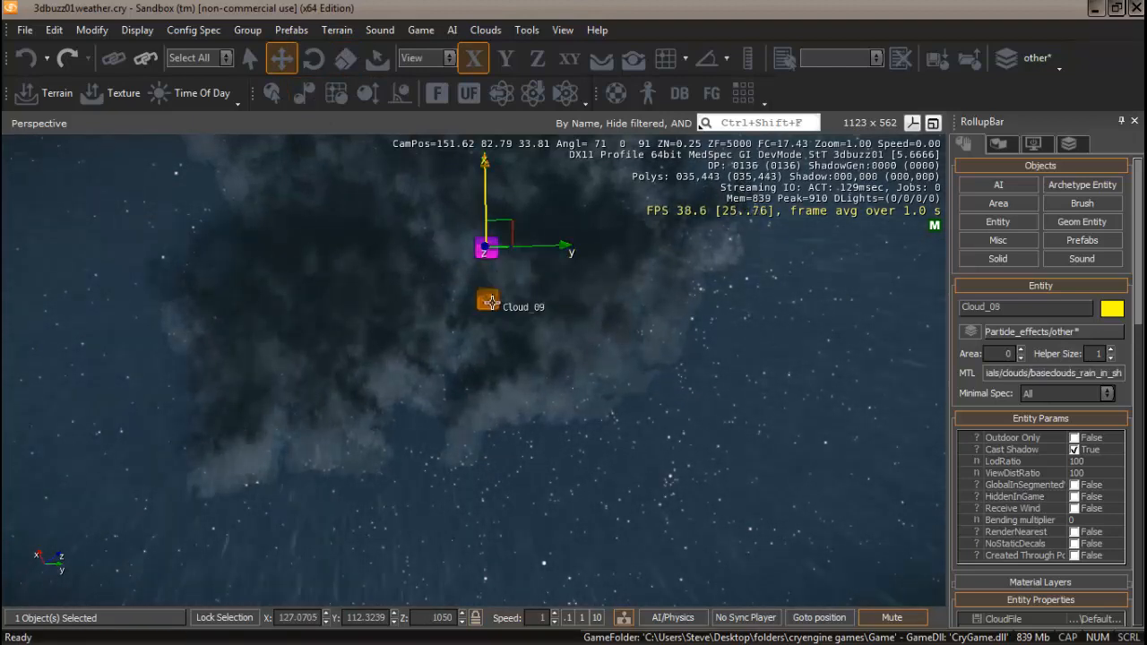
pyautogui.click(488, 301)
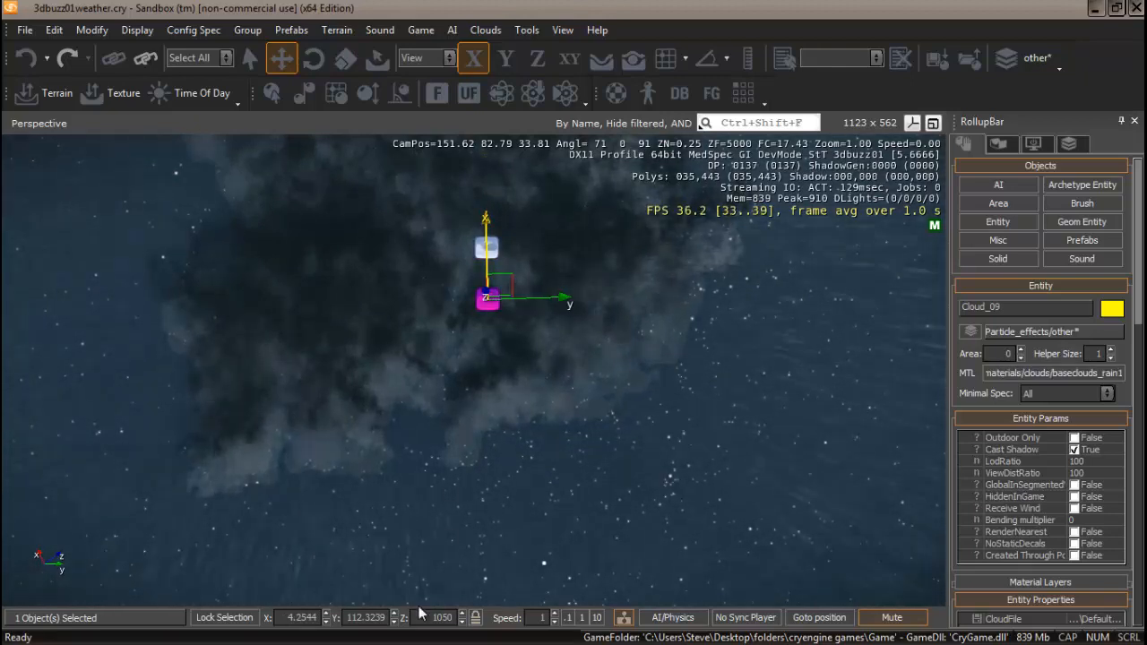
pyautogui.write('1100')
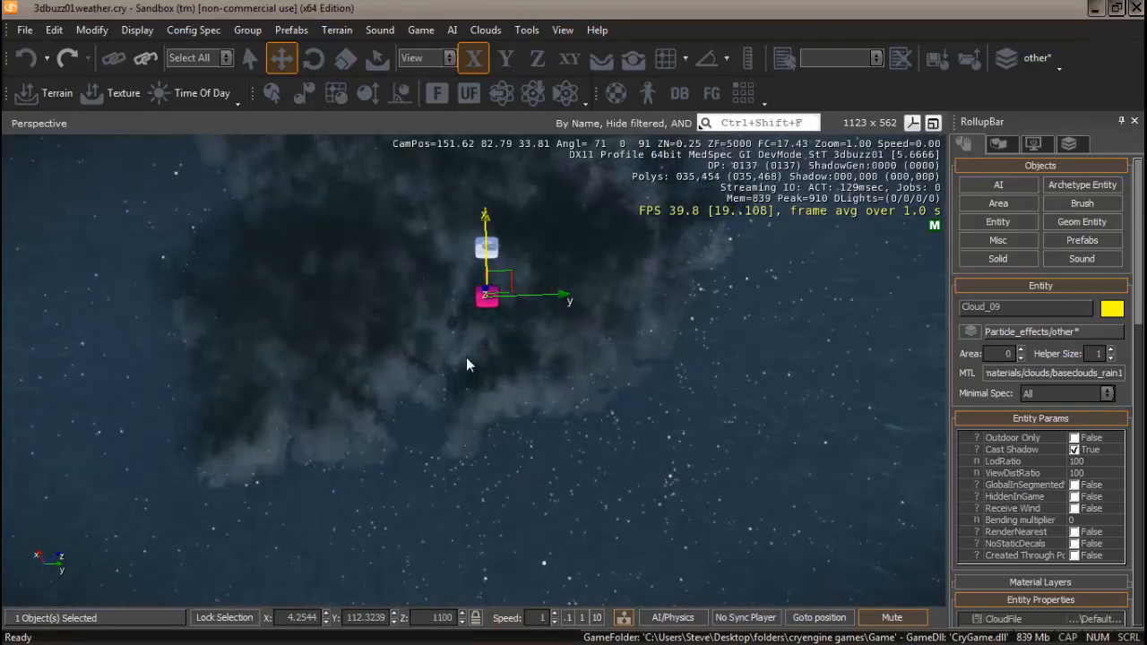
# Inspect the cloned cloud's movement properties in the sky view.
pyautogui.moveTo(466, 357); pyautogui.dragTo(469, 365, button='right')
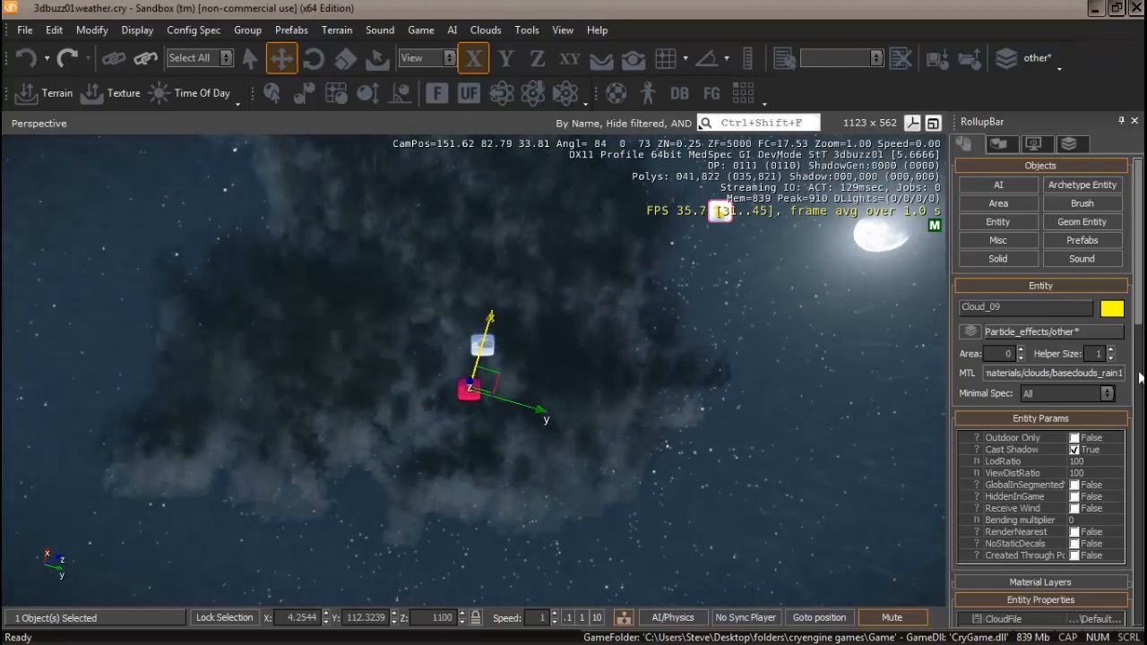
pyautogui.scroll(-4, 1078, 434)
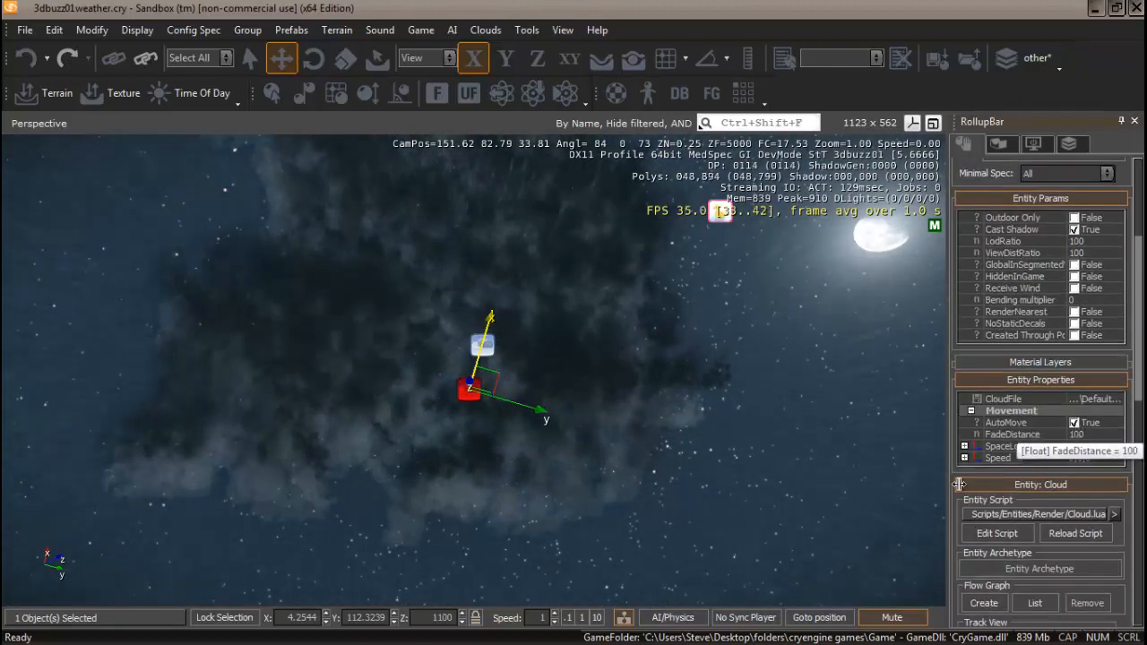
pyautogui.moveTo(614, 503)
pyautogui.mouseDown(button='right')
pyautogui.moveTo(601, 502)
pyautogui.moveTo(621, 501)
pyautogui.moveTo(611, 503)
pyautogui.mouseUp(button='right')
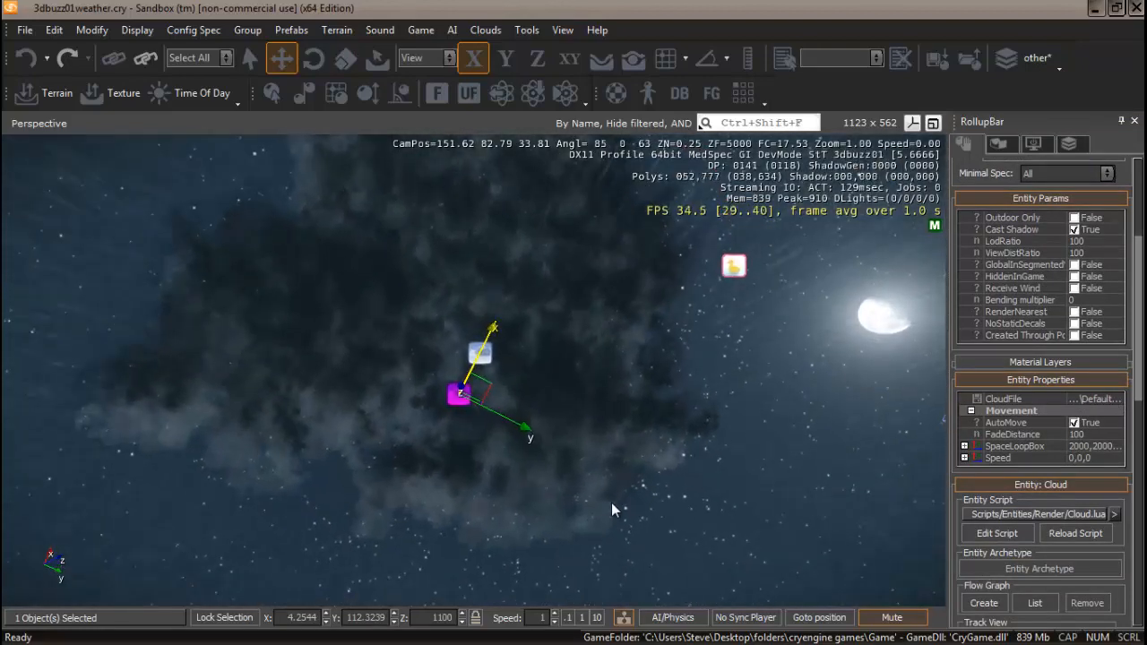
# Select both rain clouds, clone them, and move the cloned pair along the Y axis.
pyautogui.keyDown('ctrl'); pyautogui.click(482, 357); pyautogui.keyUp('ctrl')
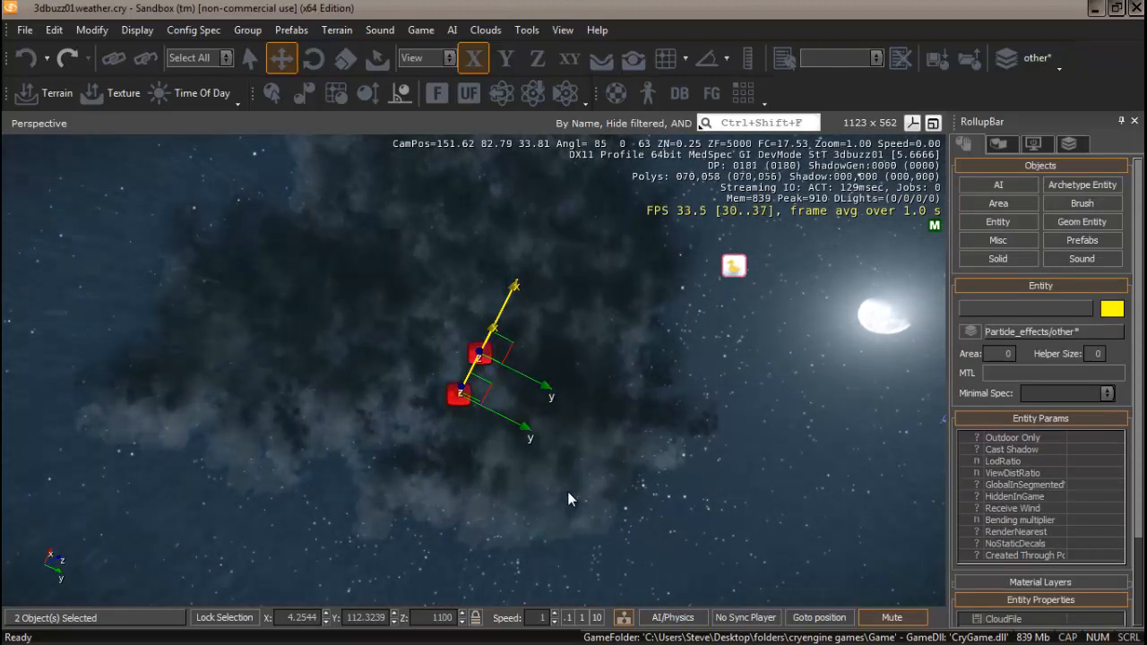
pyautogui.hotkey('ctrl', 'c')
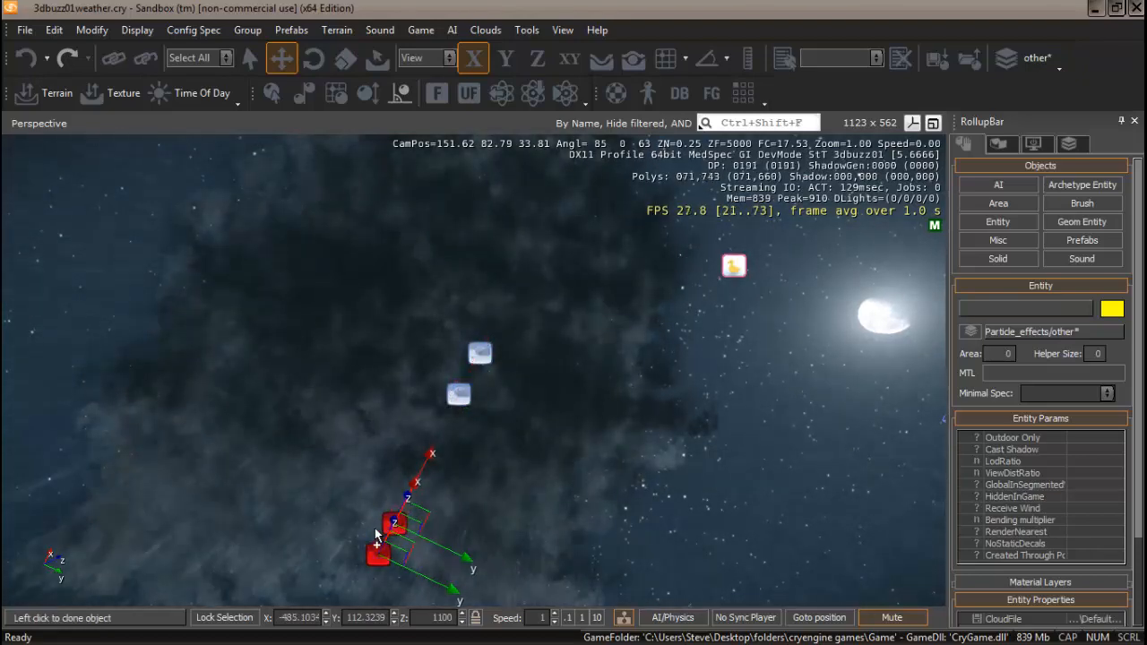
pyautogui.click(377, 538)
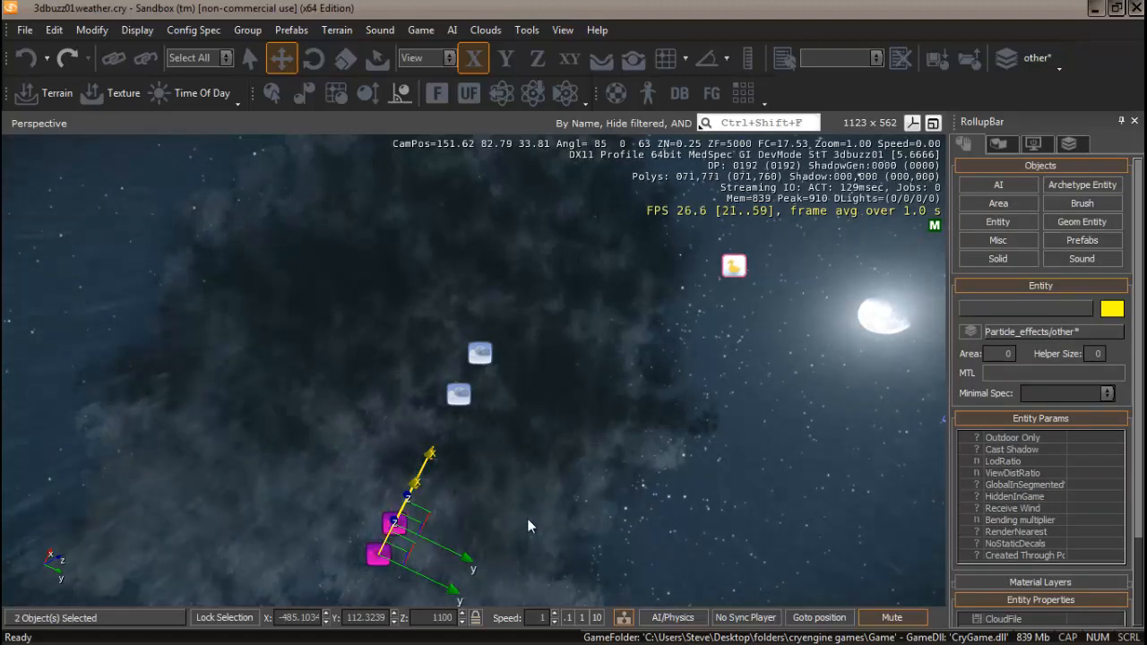
pyautogui.moveTo(444, 581); pyautogui.dragTo(166, 440)
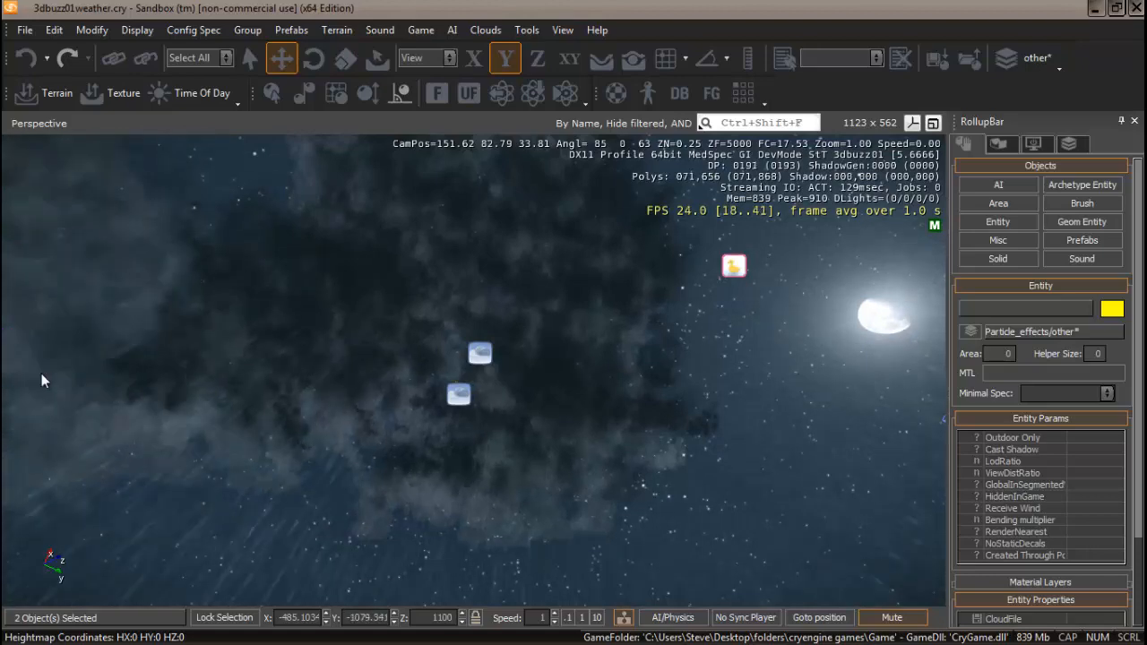
pyautogui.moveTo(357, 490); pyautogui.dragTo(392, 457, button='right')
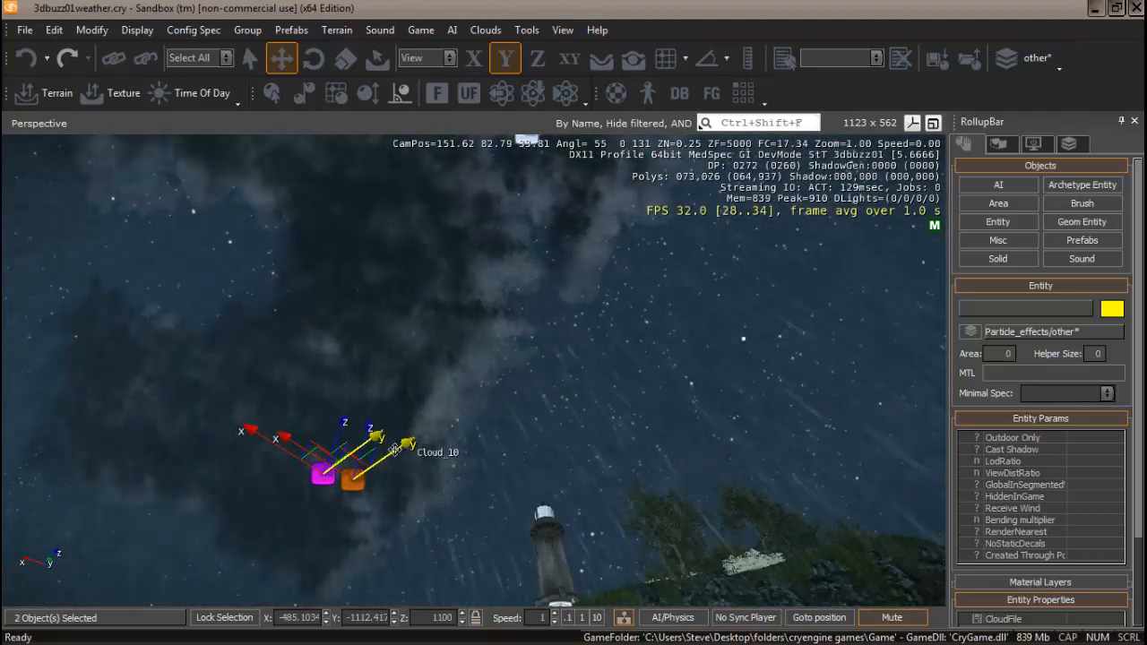
pyautogui.moveTo(408, 443); pyautogui.dragTo(371, 466)
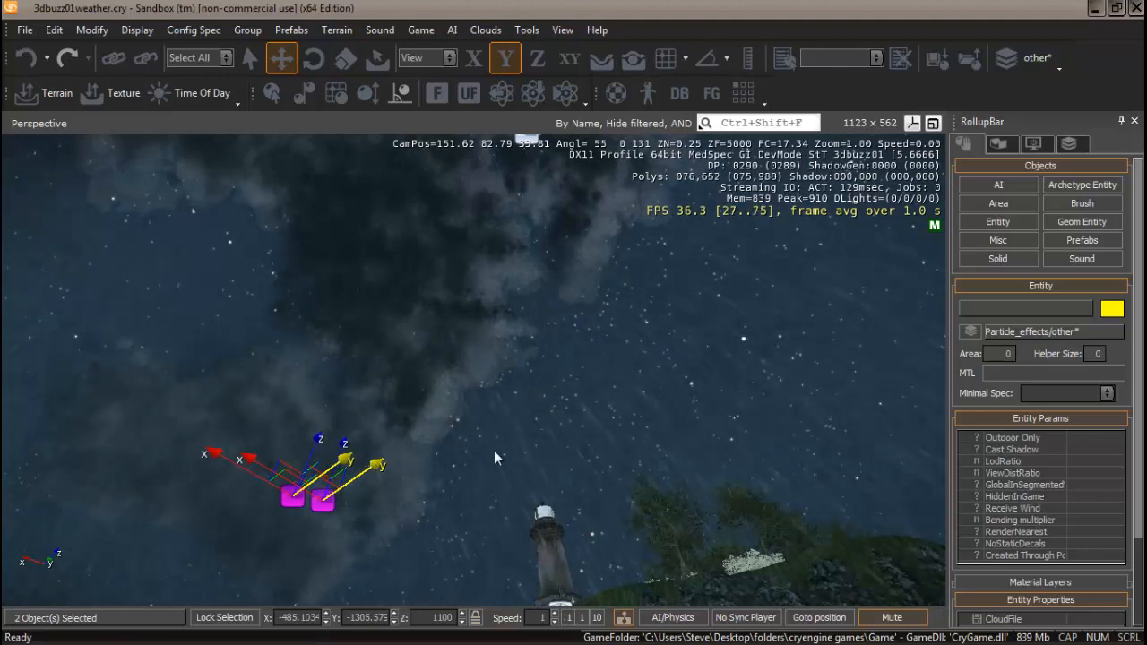
# Rotate the cloned cloud pair about the Z axis with the rotate tool.
pyautogui.click(312, 60)
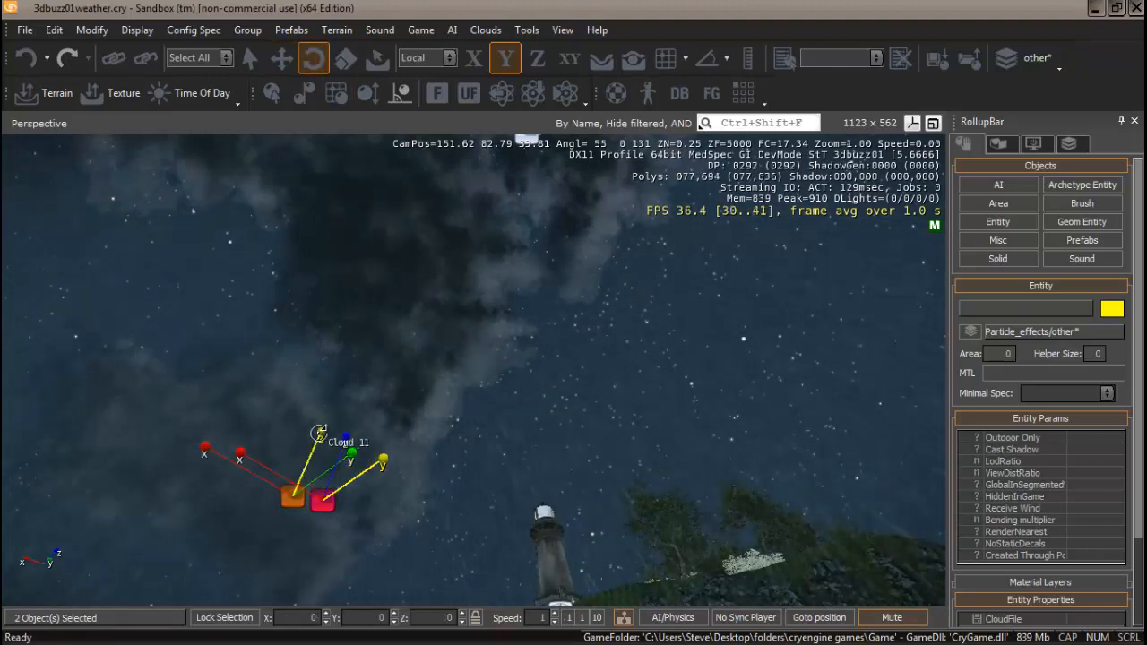
pyautogui.moveTo(318, 434); pyautogui.dragTo(328, 397)
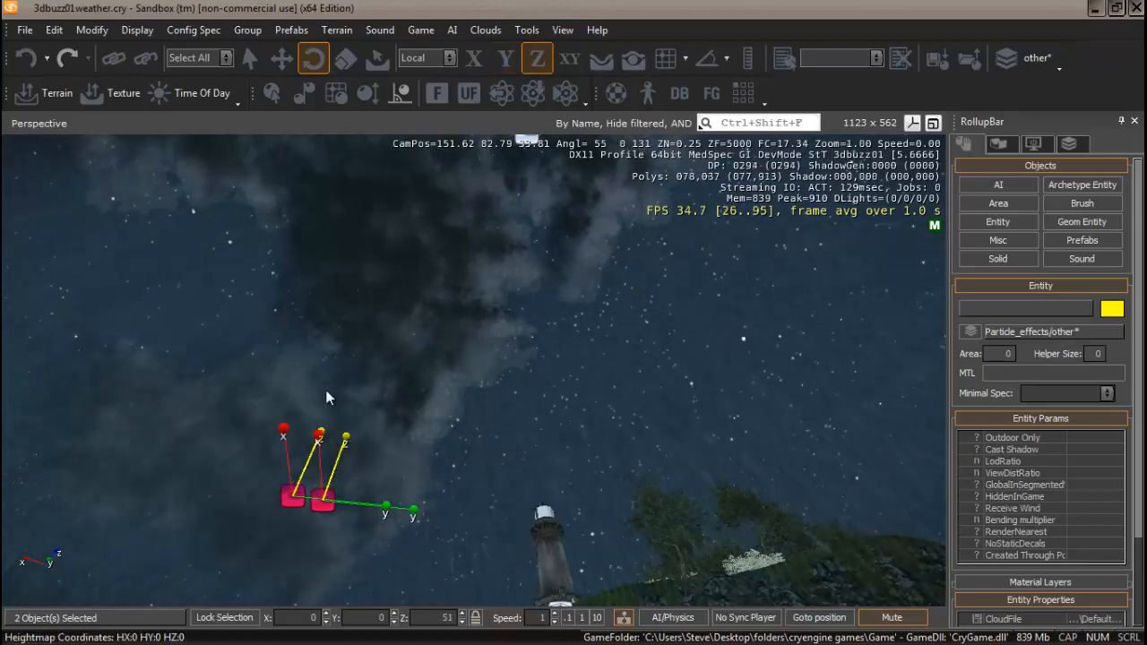
pyautogui.moveTo(487, 425)
pyautogui.mouseDown(button='right')
pyautogui.moveTo(513, 418)
pyautogui.moveTo(499, 435)
pyautogui.moveTo(487, 424)
pyautogui.moveTo(474, 435)
pyautogui.moveTo(489, 413)
pyautogui.moveTo(483, 434)
pyautogui.moveTo(497, 421)
pyautogui.mouseUp(button='right')
pyautogui.press('s')
pyautogui.moveTo(543, 363); pyautogui.dragTo(542, 368, button='right')
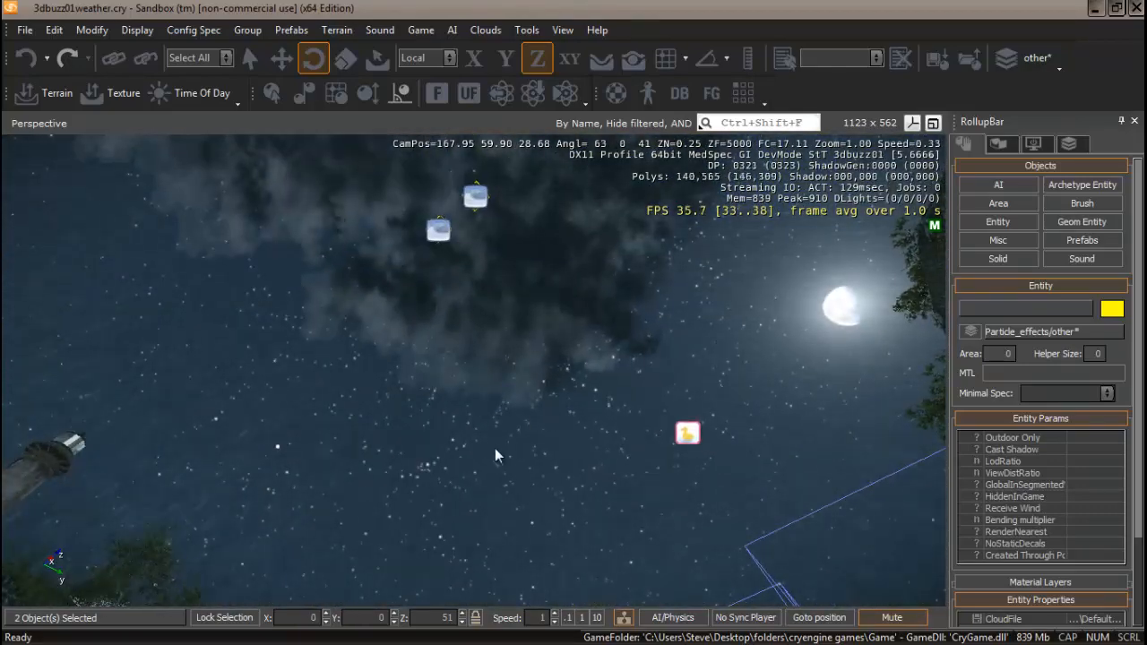
pyautogui.moveTo(496, 454); pyautogui.dragTo(499, 463, button='right')
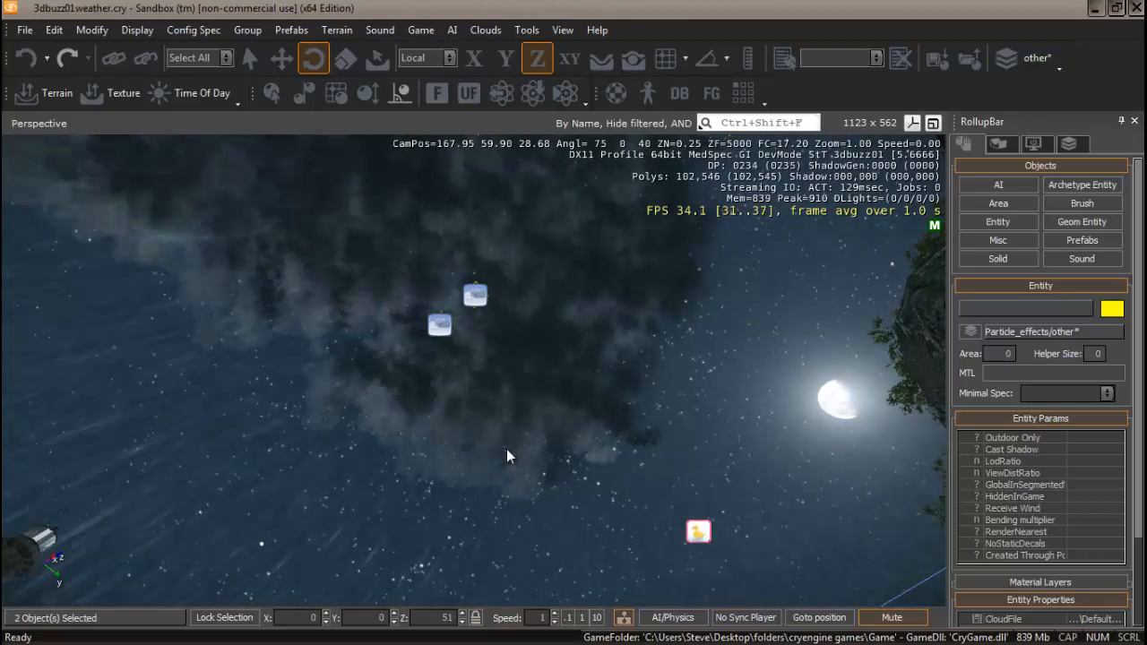
pyautogui.click(1003, 221)
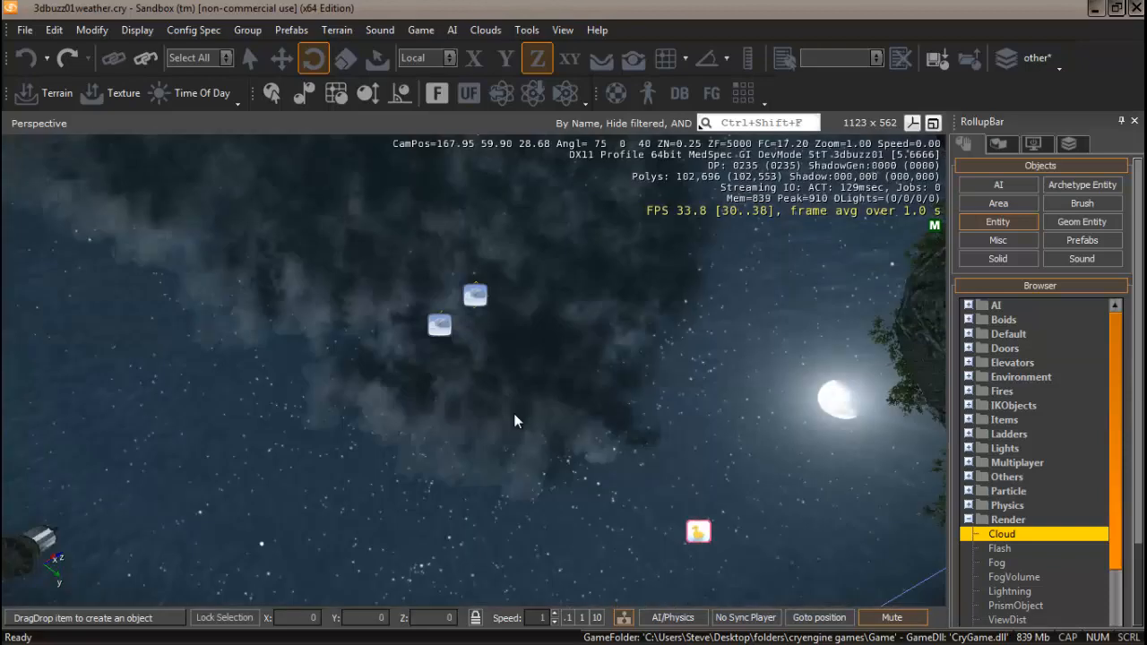
pyautogui.moveTo(501, 400); pyautogui.dragTo(502, 400, button='right')
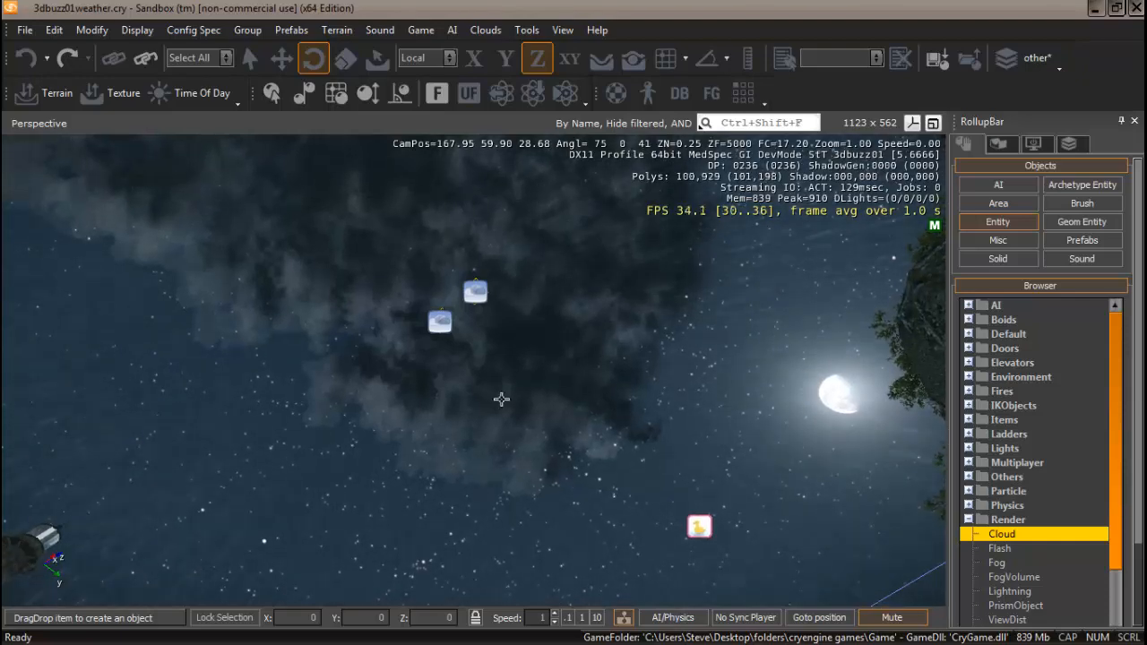
pyautogui.moveTo(502, 400); pyautogui.dragTo(502, 407, button='right')
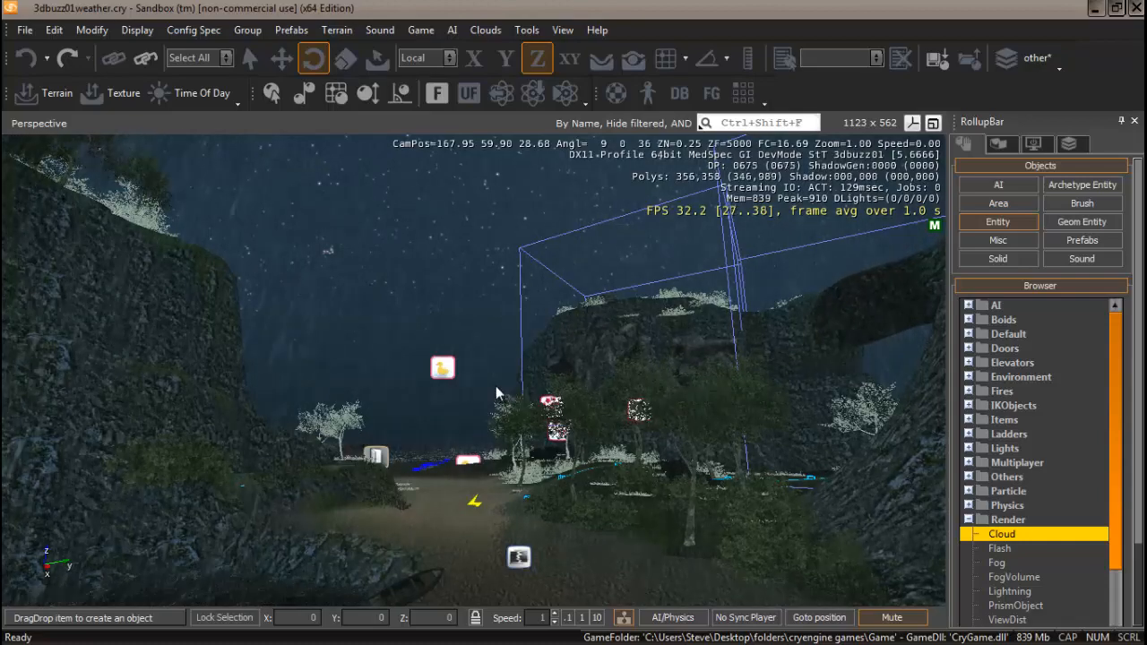
pyautogui.moveTo(480, 418)
pyautogui.mouseDown(button='right')
pyautogui.moveTo(481, 357)
pyautogui.moveTo(479, 415)
pyautogui.moveTo(449, 403)
pyautogui.moveTo(476, 436)
pyautogui.moveTo(489, 420)
pyautogui.moveTo(476, 430)
pyautogui.moveTo(479, 416)
pyautogui.mouseUp(button='right')
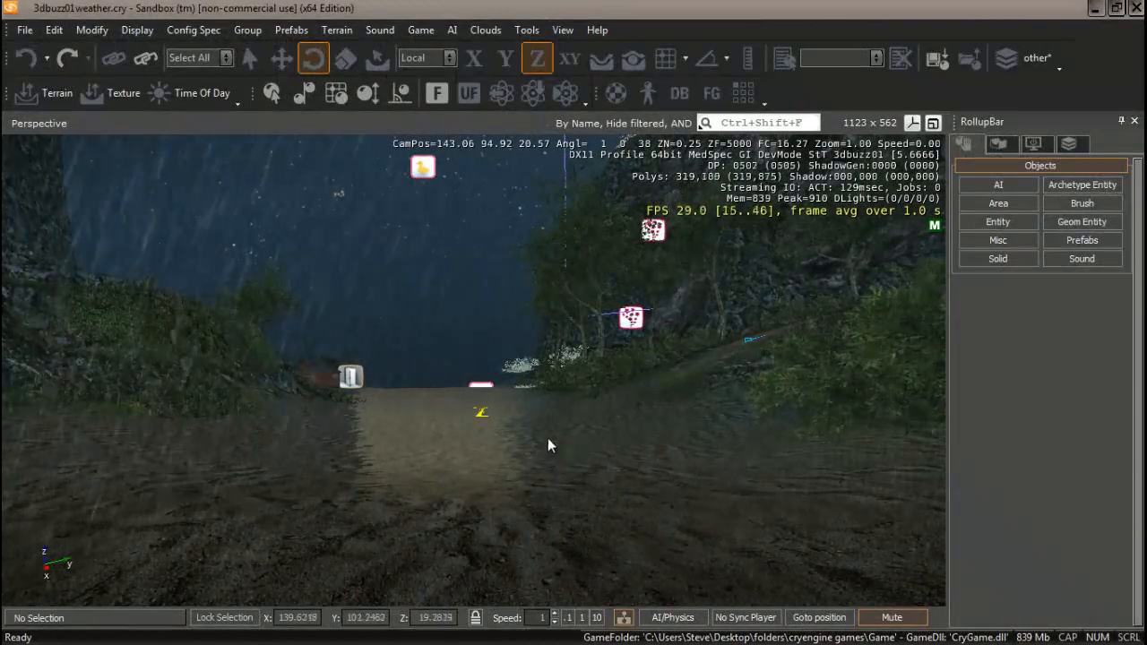
pyautogui.click(999, 222)
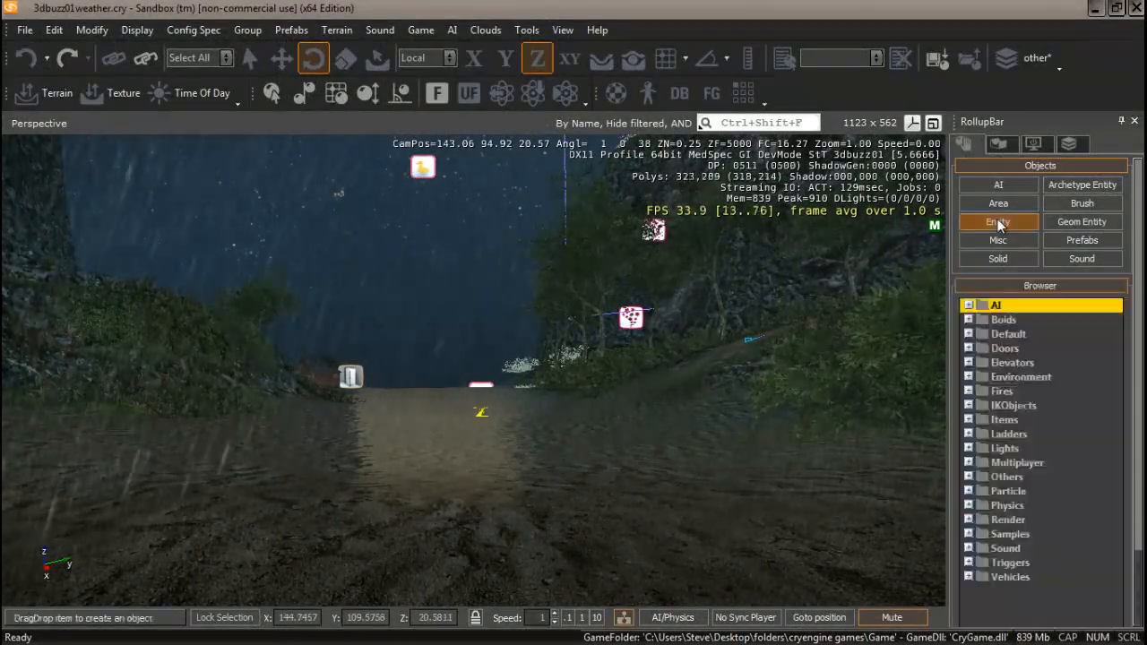
pyautogui.click(969, 520)
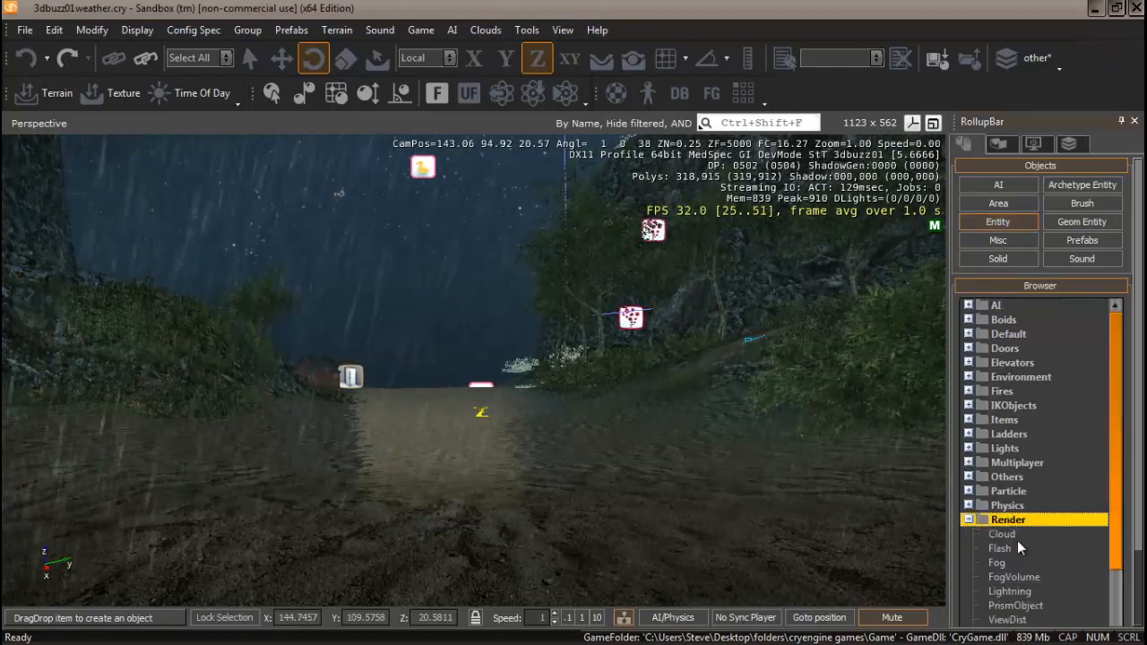
pyautogui.click(969, 520)
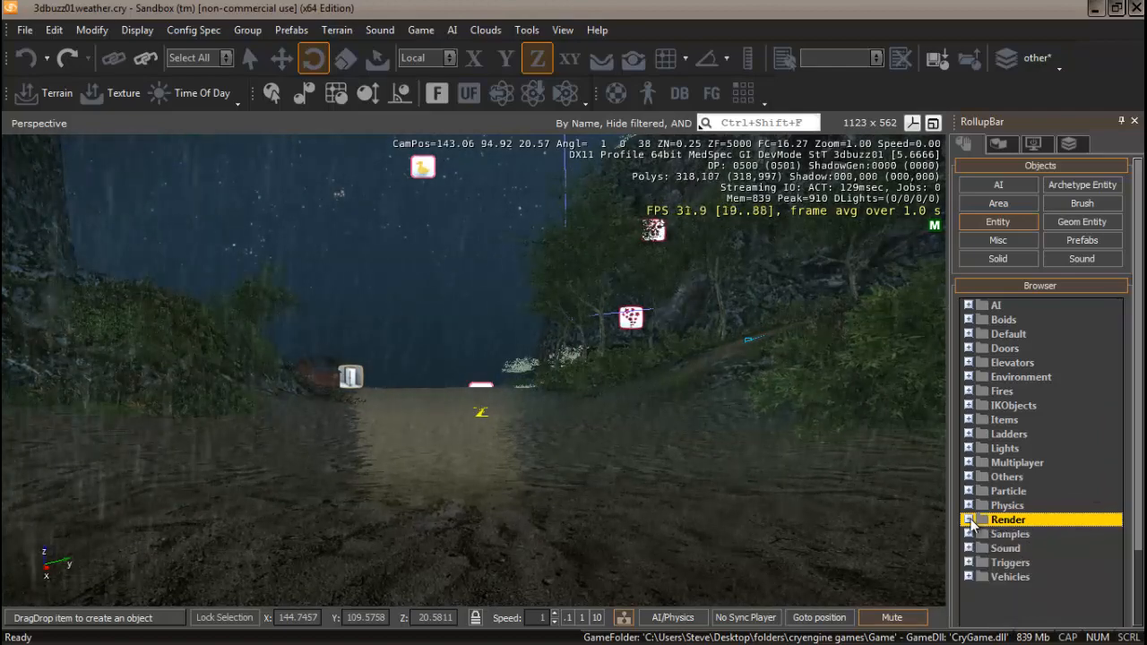
pyautogui.click(995, 240)
pyautogui.click(1001, 359)
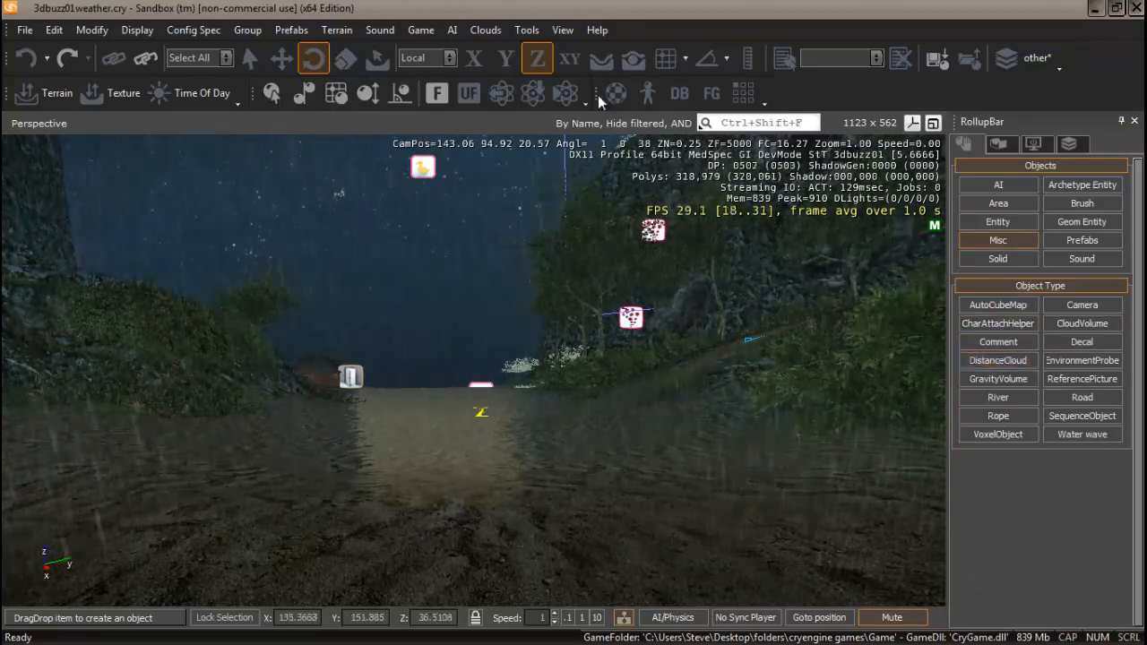
# Place a Render FogVolume entity on the ground path in front of the camera.
pyautogui.click(599, 55)
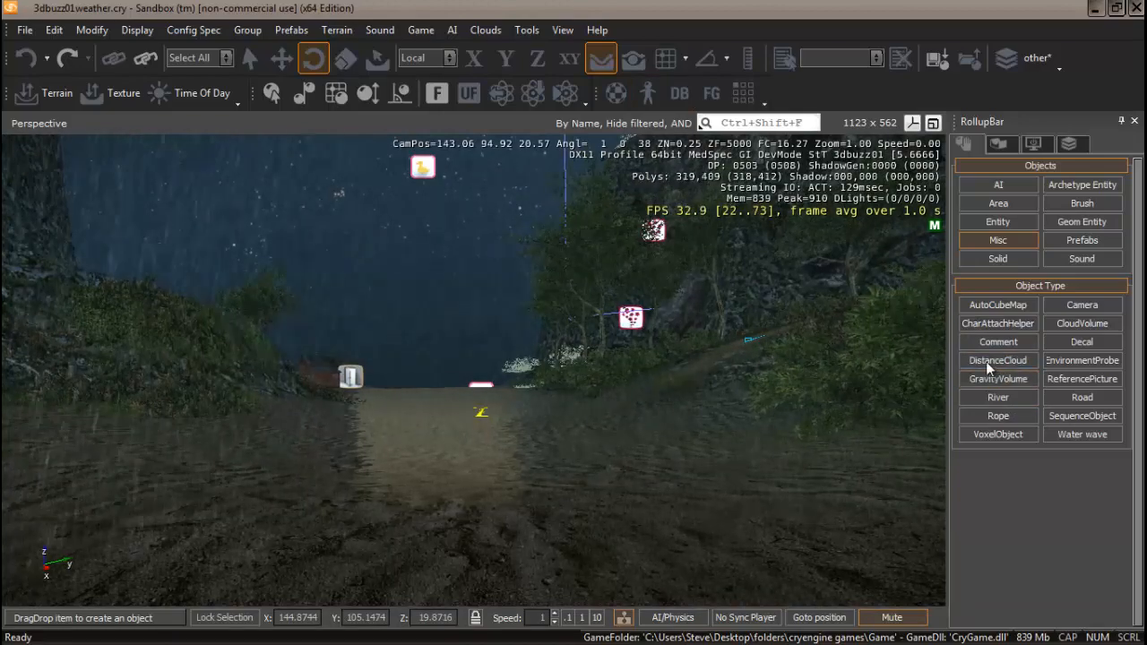
pyautogui.click(1002, 223)
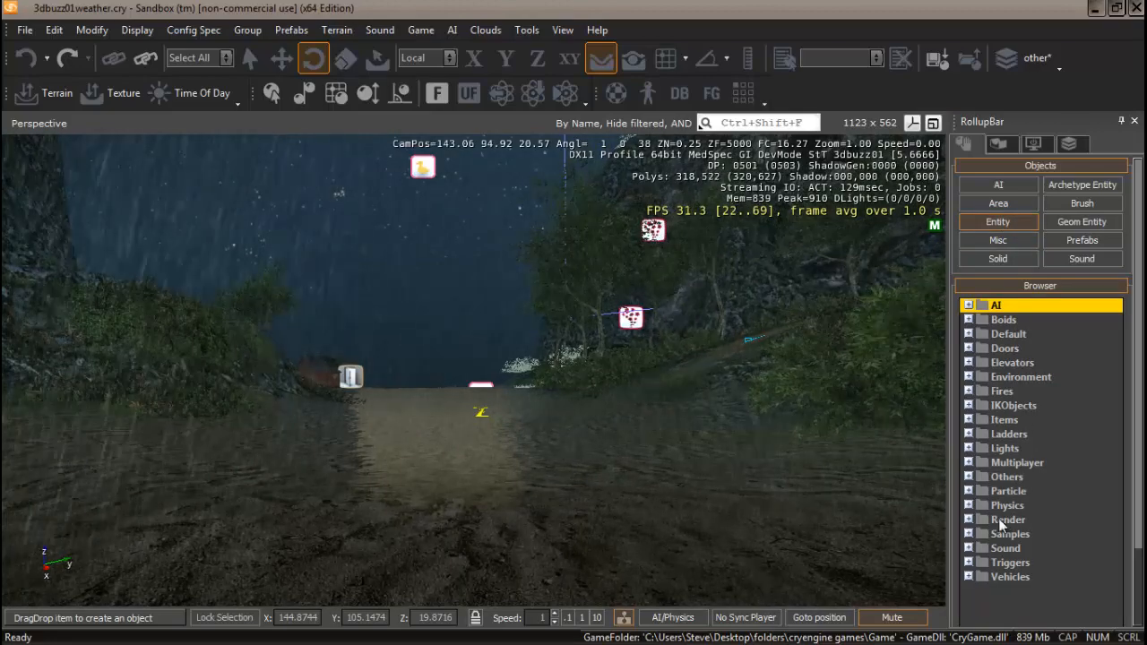
pyautogui.click(969, 519)
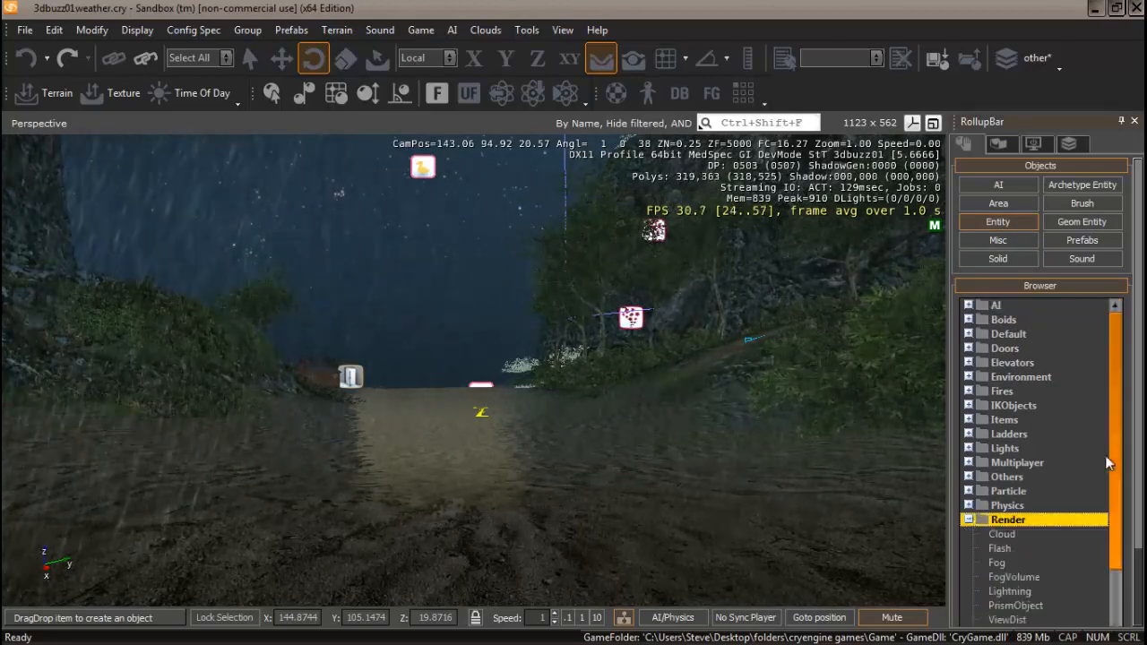
pyautogui.moveTo(1117, 406); pyautogui.dragTo(1128, 475)
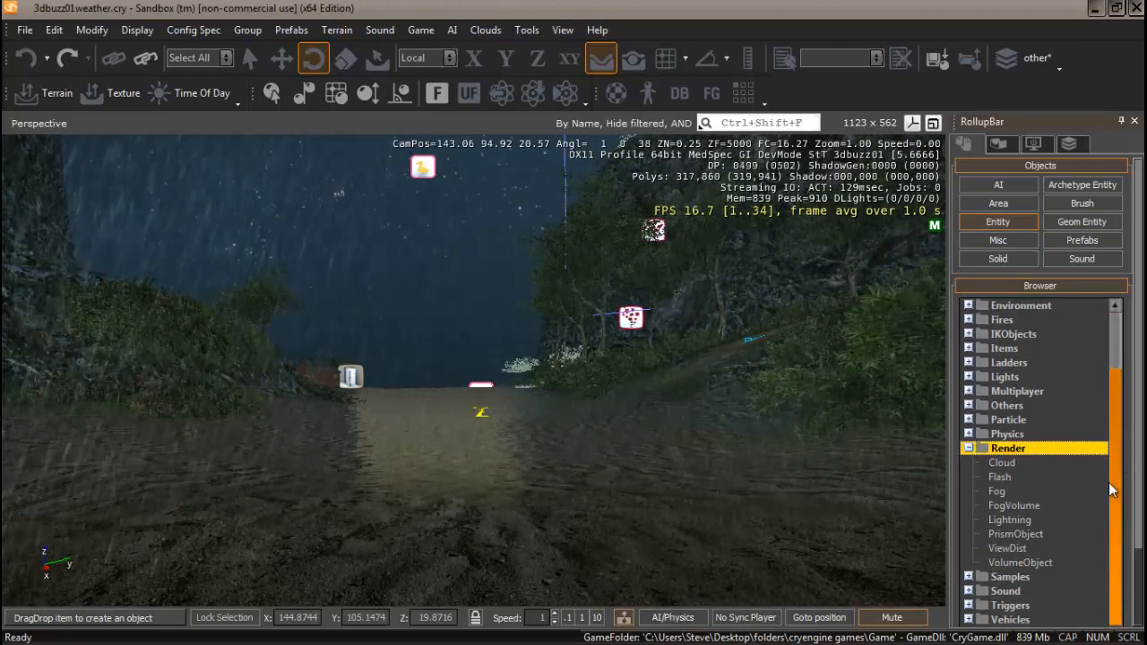
pyautogui.click(1018, 506)
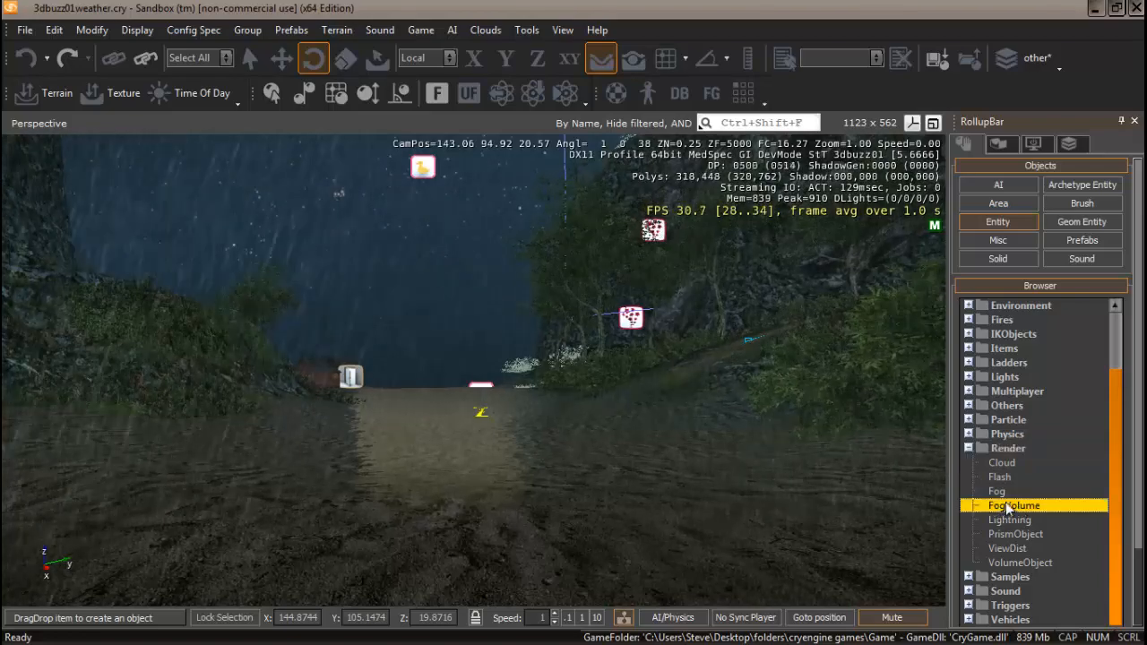
pyautogui.click(525, 456)
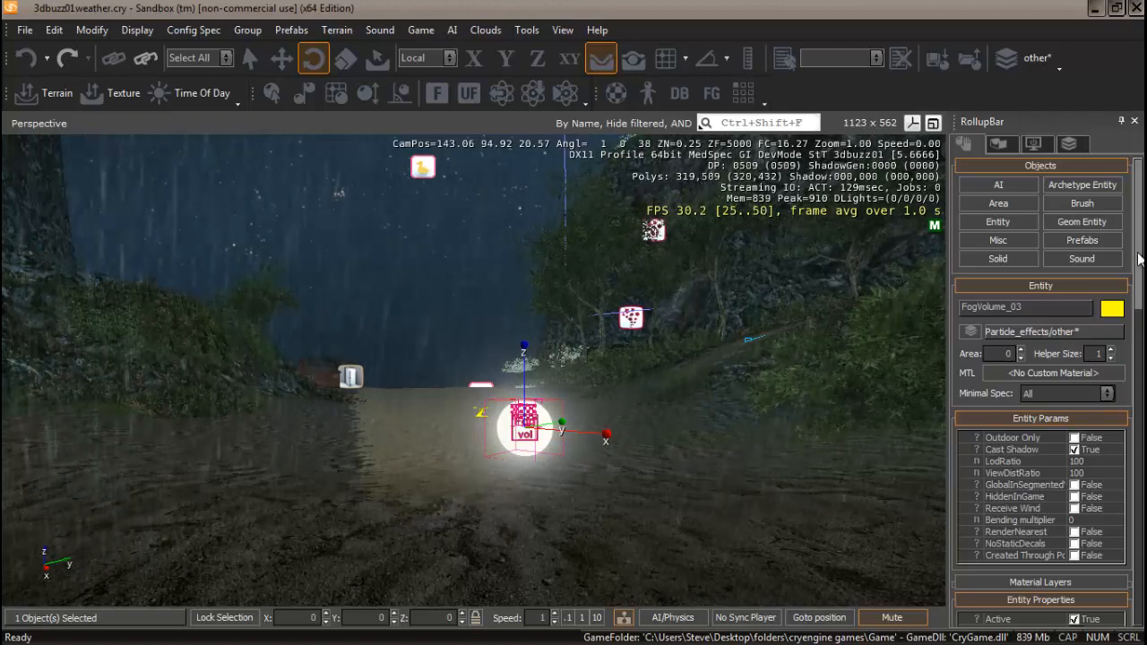
pyautogui.moveTo(1139, 259); pyautogui.dragTo(1139, 386)
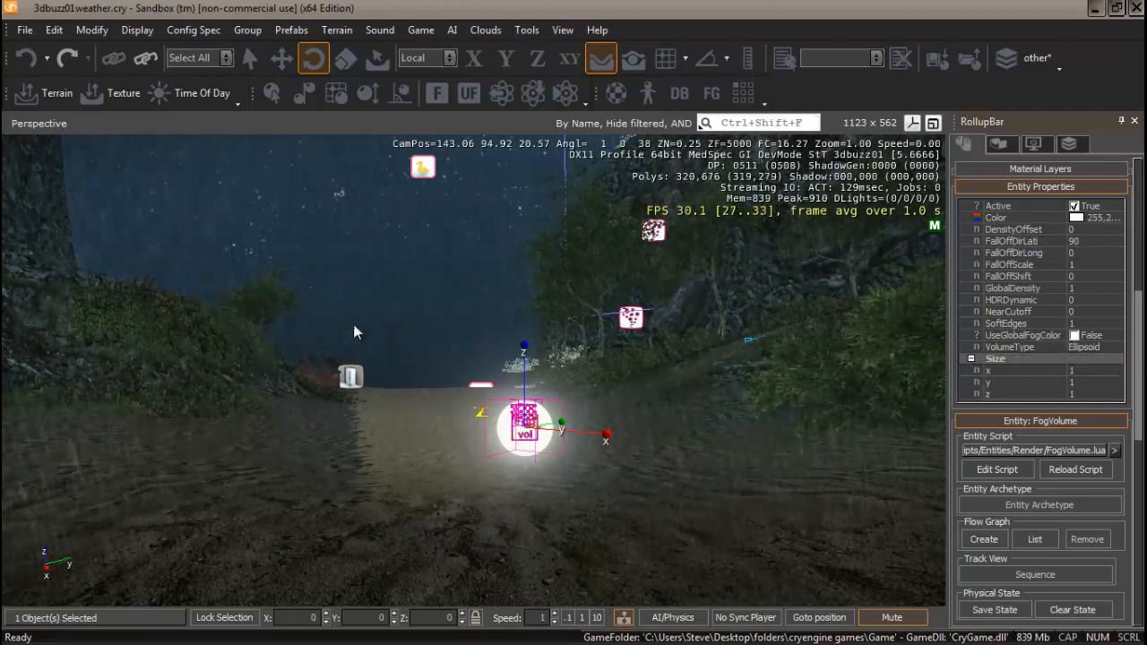
pyautogui.moveTo(619, 387); pyautogui.dragTo(617, 358, button='right')
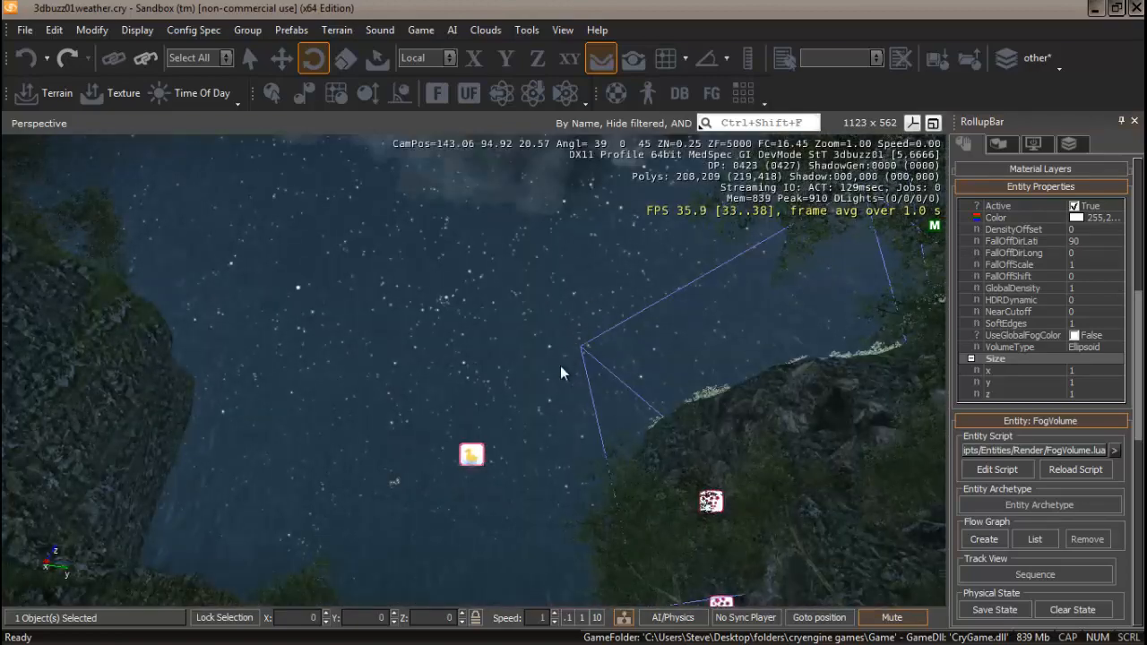
pyautogui.moveTo(560, 371); pyautogui.dragTo(560, 400, button='right')
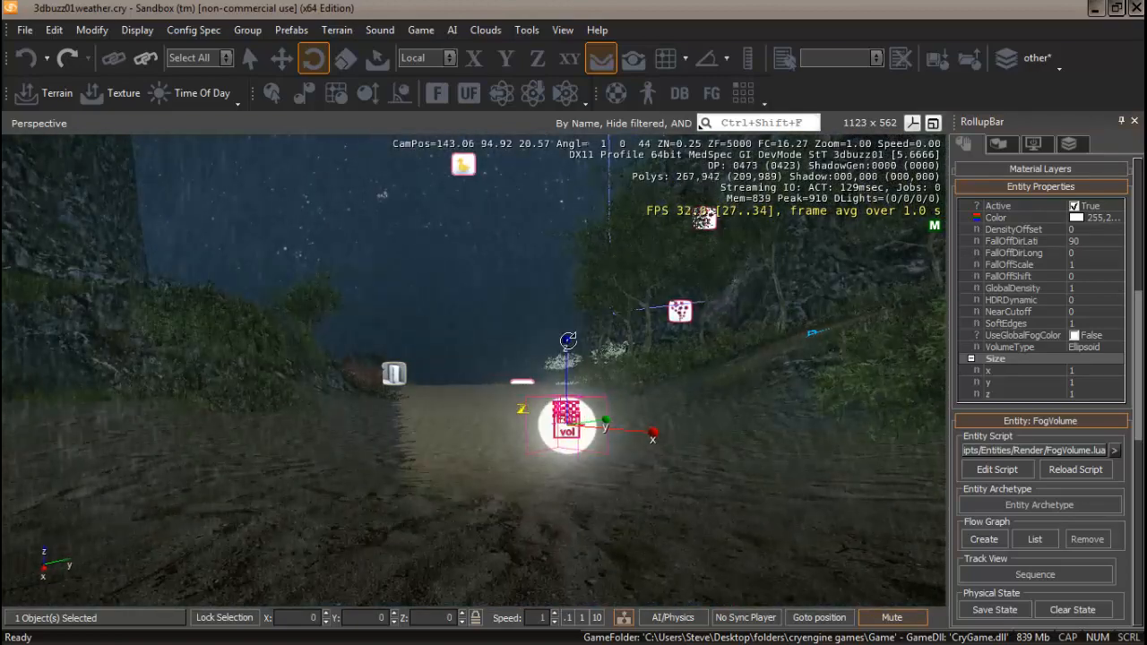
pyautogui.click(1075, 337)
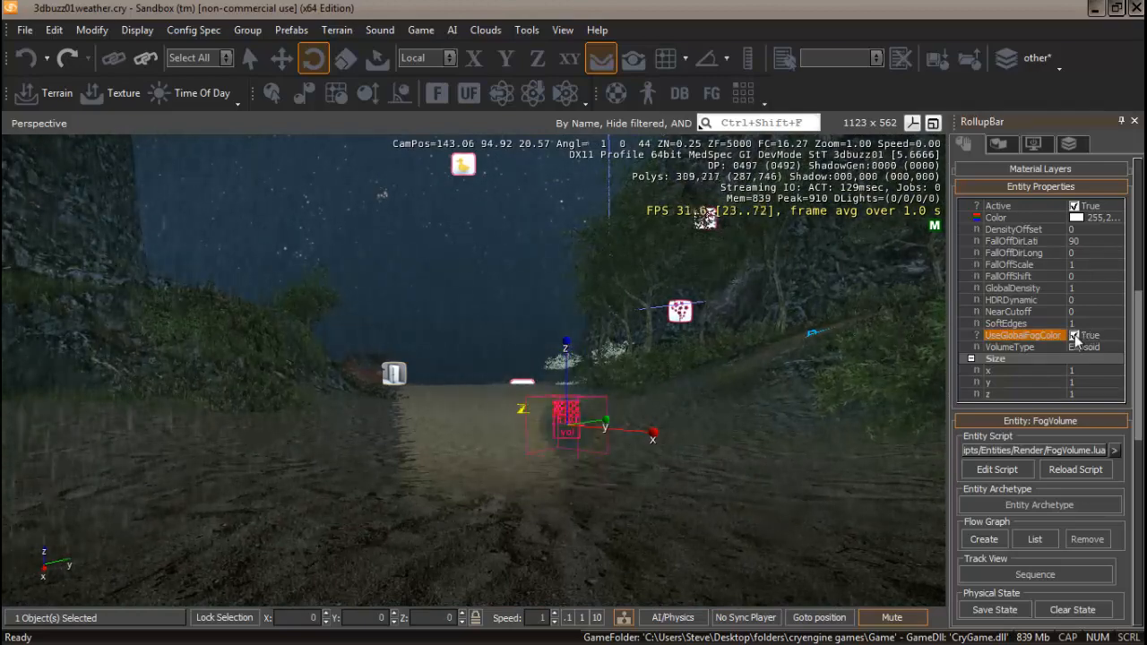
pyautogui.click(1074, 335)
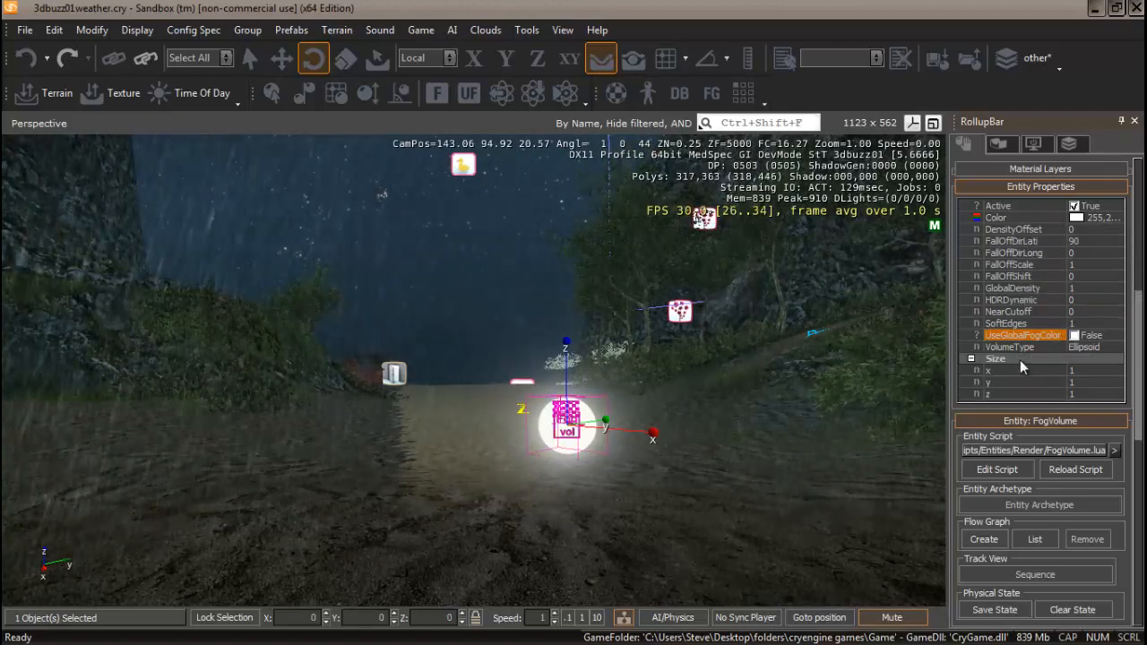
# Set the fog volume's X and Y size to 400.
pyautogui.click(1079, 370)
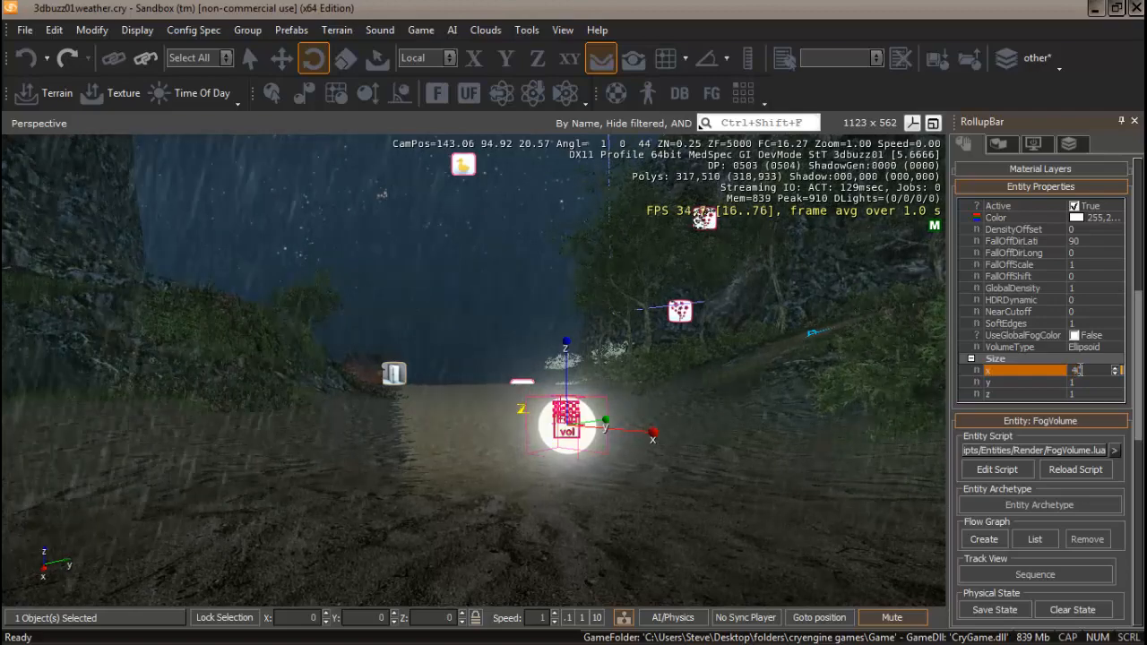
pyautogui.press('Return')
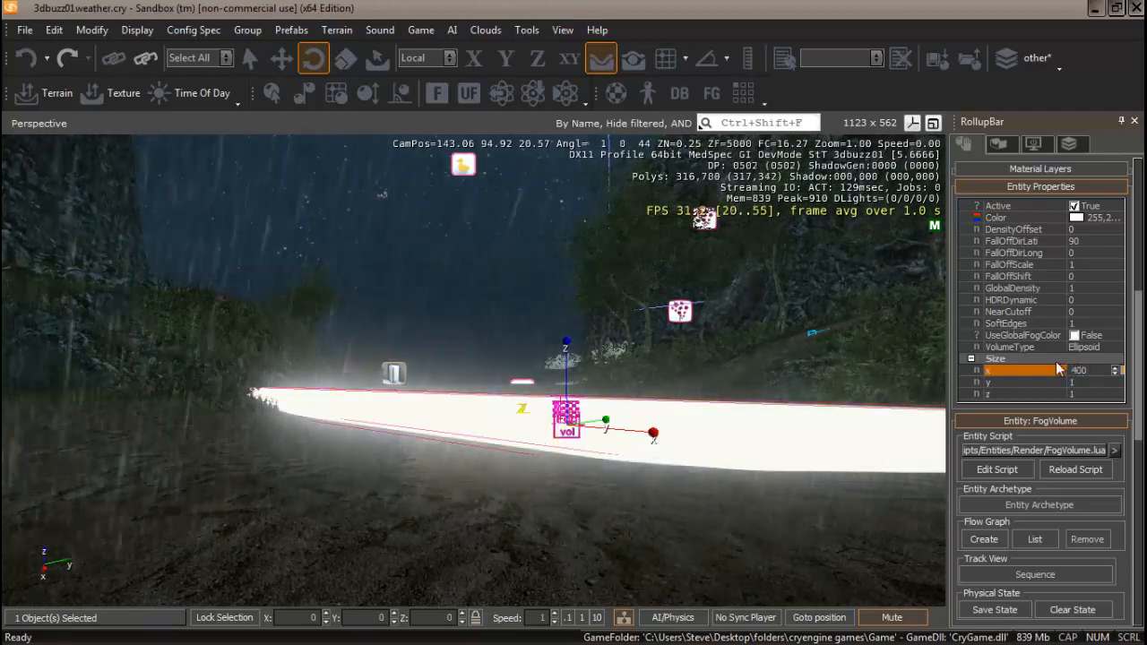
pyautogui.click(1097, 383)
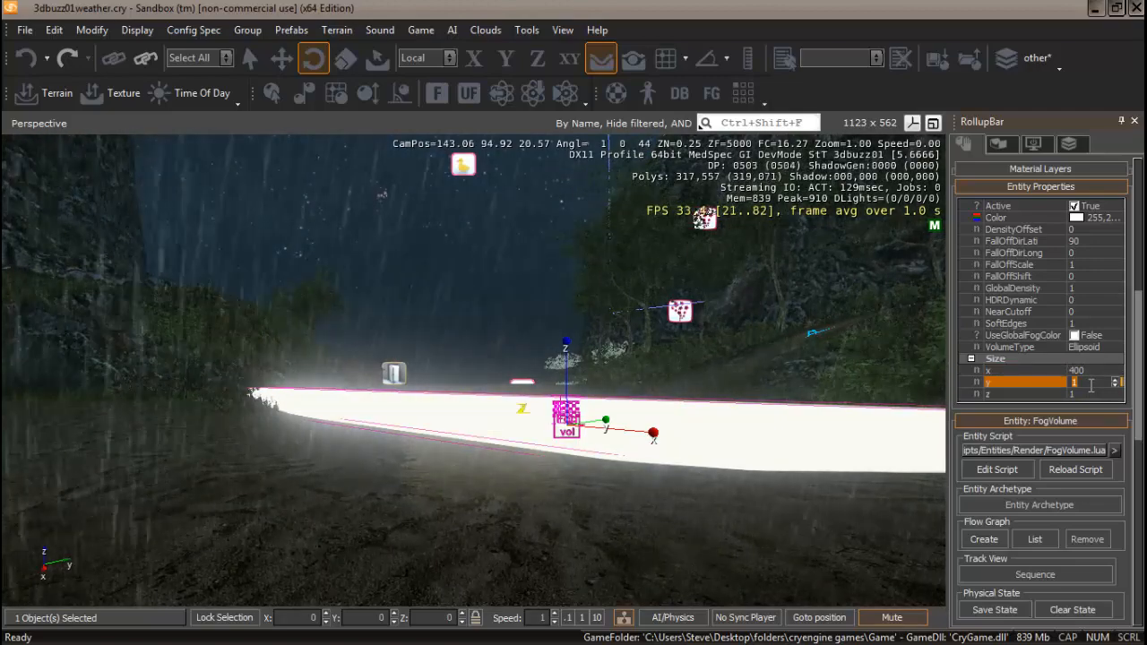
pyautogui.write('400')
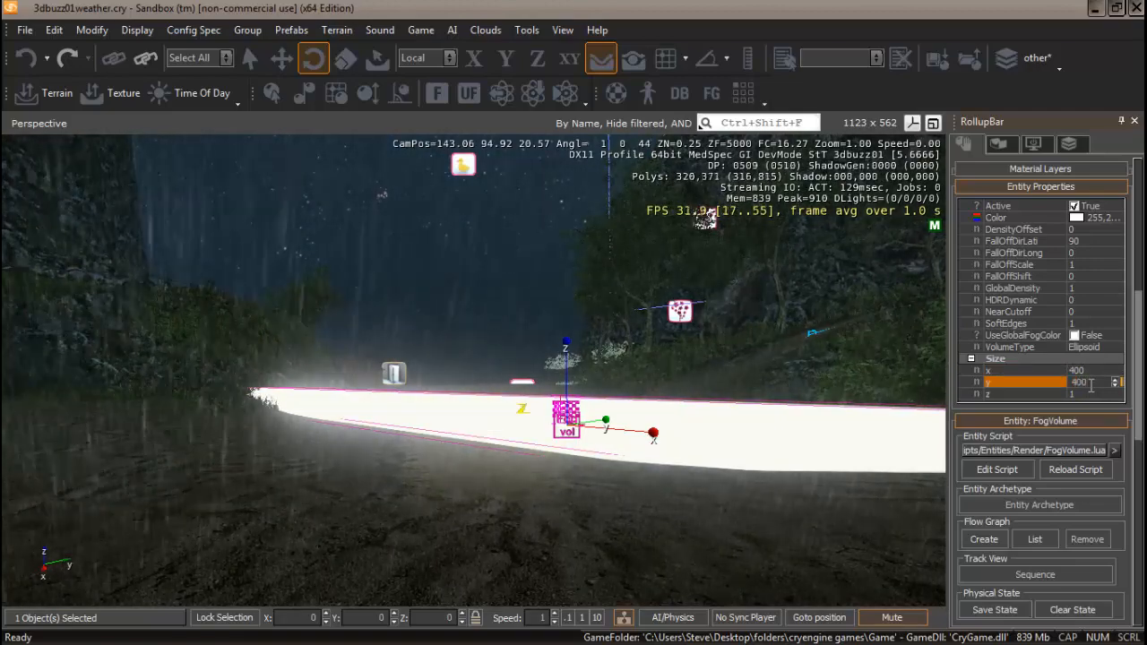
pyautogui.press('Return')
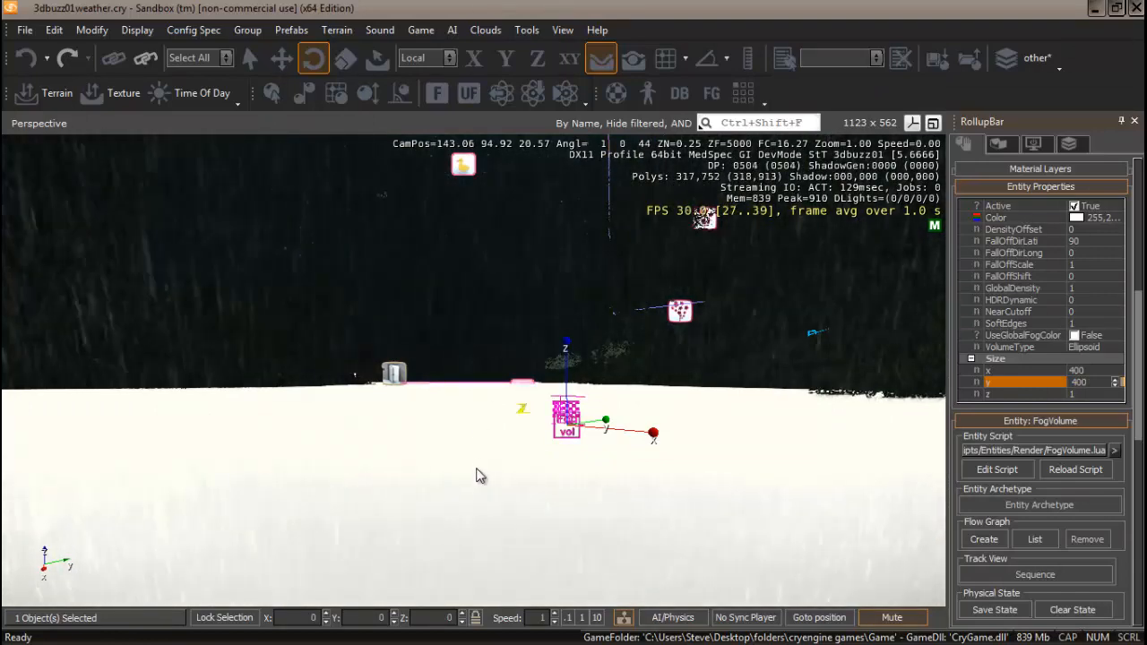
pyautogui.moveTo(477, 469); pyautogui.dragTo(480, 477, button='right')
pyautogui.press('w')
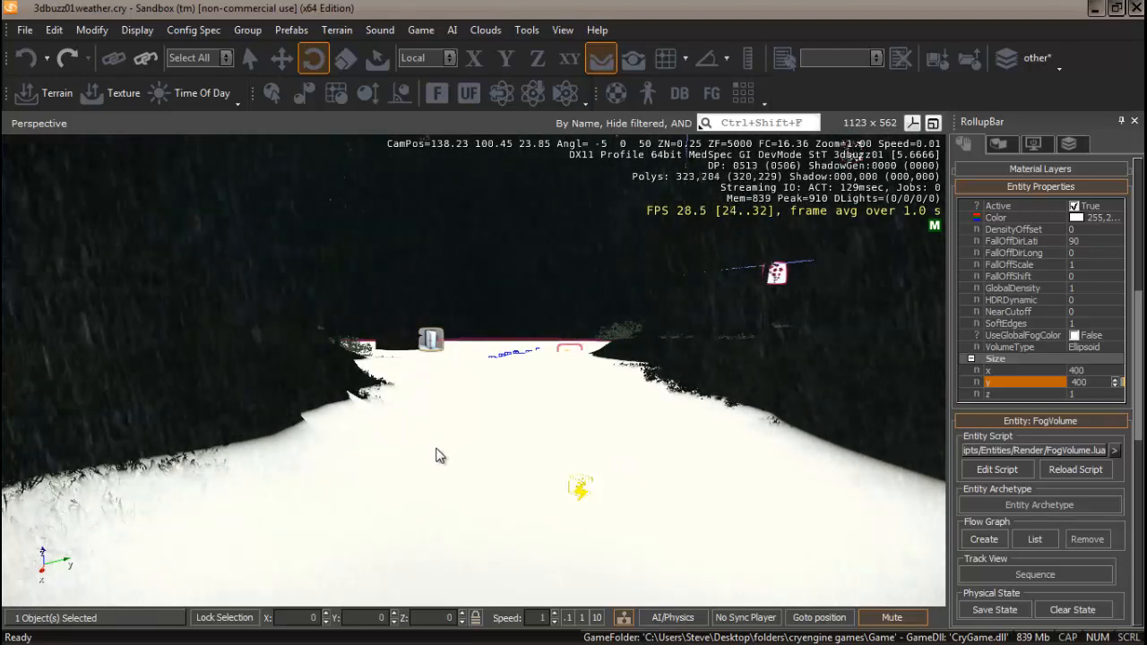
# Set the fog volume's Z size to 60.
pyautogui.moveTo(437, 449); pyautogui.dragTo(438, 454, button='right')
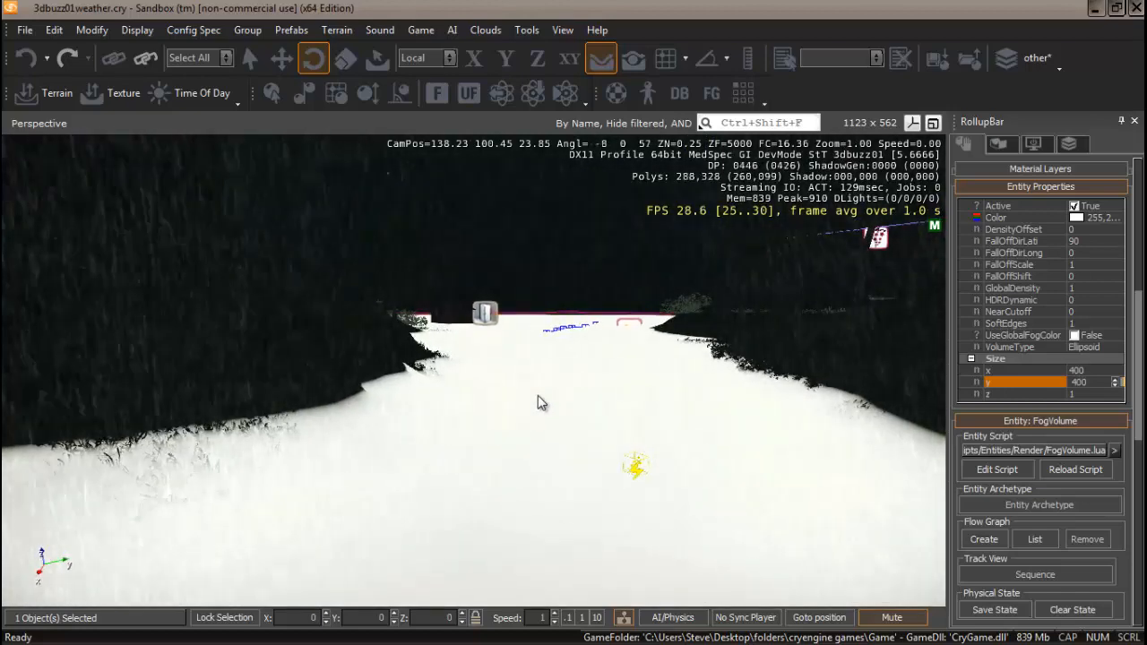
pyautogui.moveTo(506, 436)
pyautogui.mouseDown(button='right')
pyautogui.moveTo(523, 430)
pyautogui.moveTo(517, 437)
pyautogui.mouseUp(button='right')
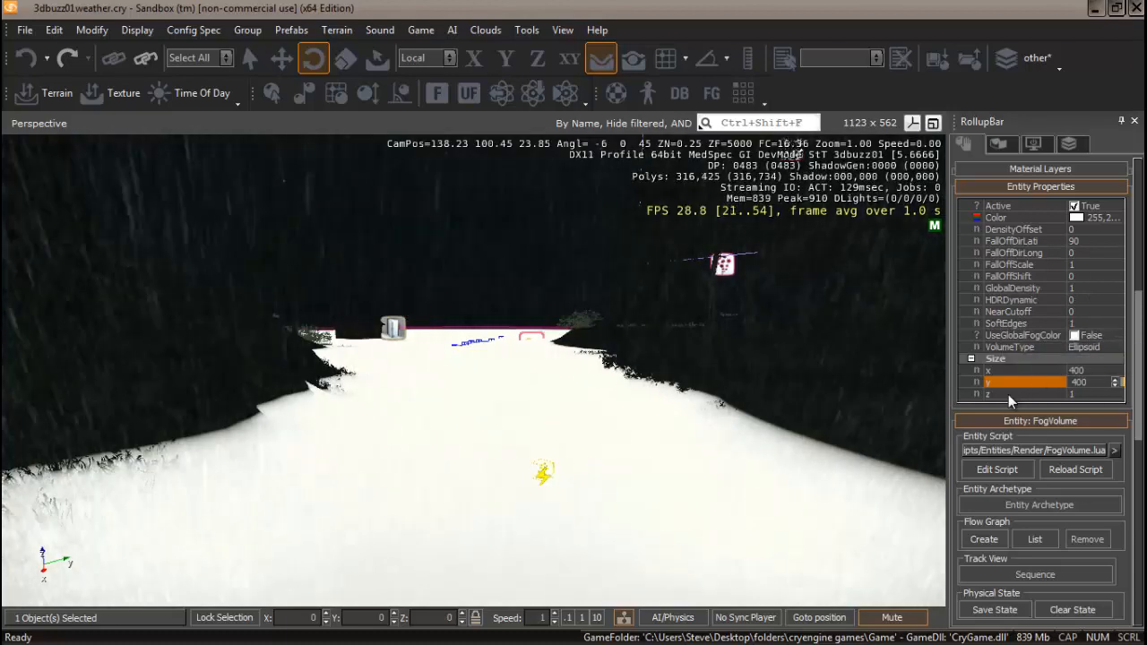
pyautogui.click(1010, 394)
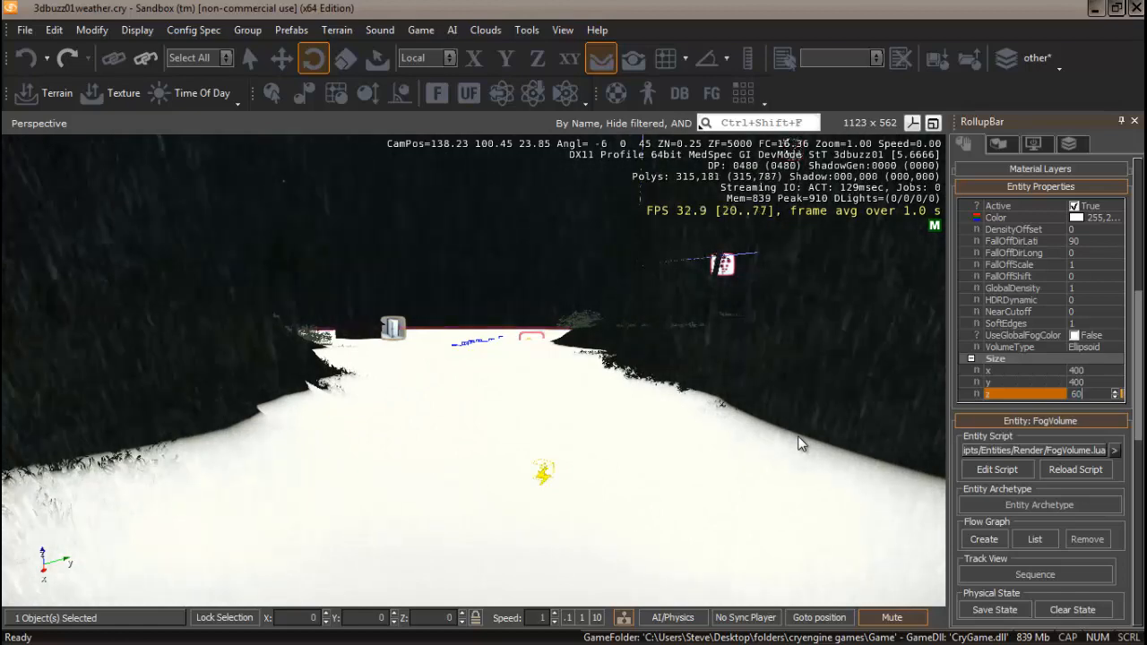
pyautogui.write('50')
pyautogui.press('Return')
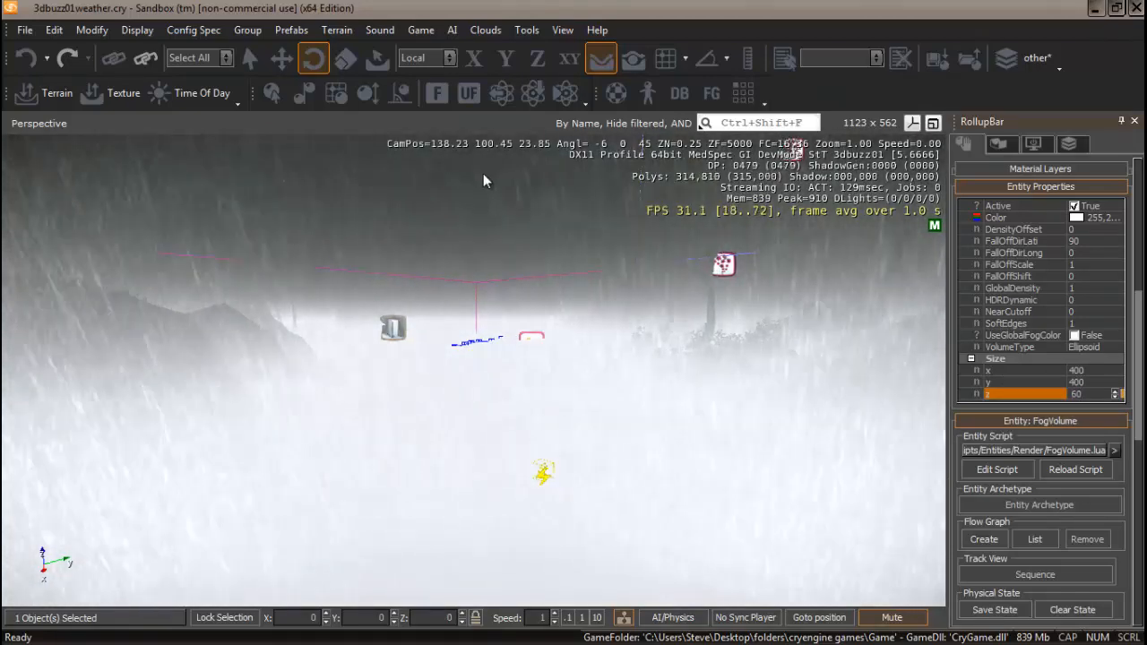
# Set the fog volume's FallOffScale to 0.1.
pyautogui.click(283, 60)
pyautogui.moveTo(595, 404); pyautogui.dragTo(596, 406, button='right')
pyautogui.press('s')
pyautogui.press('s')
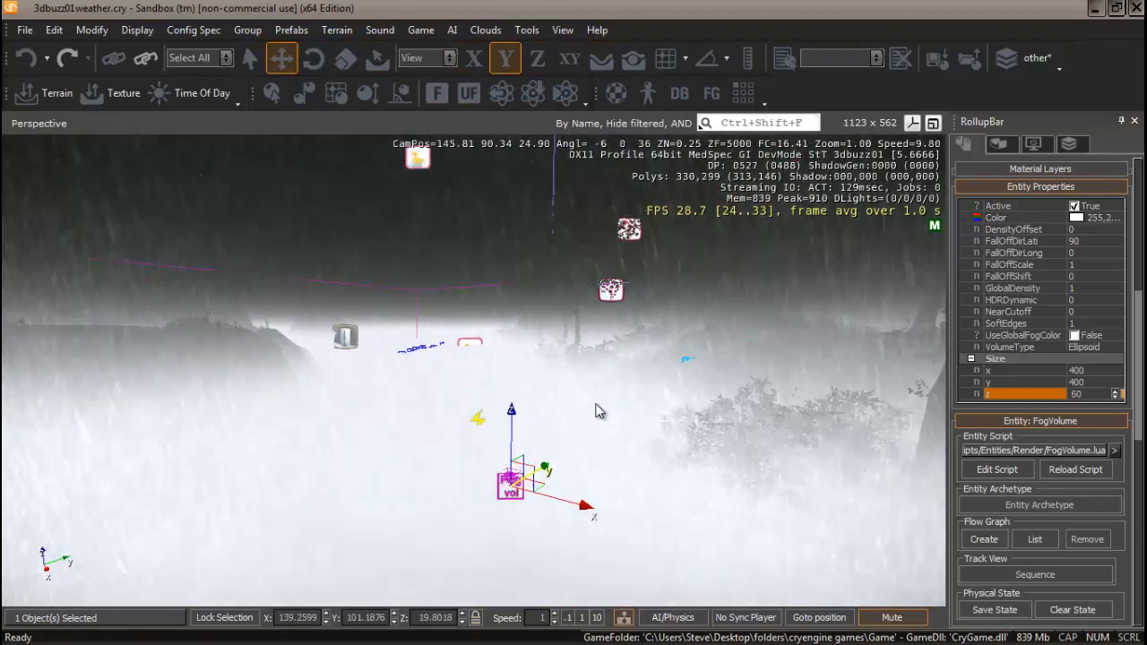
pyautogui.press('s')
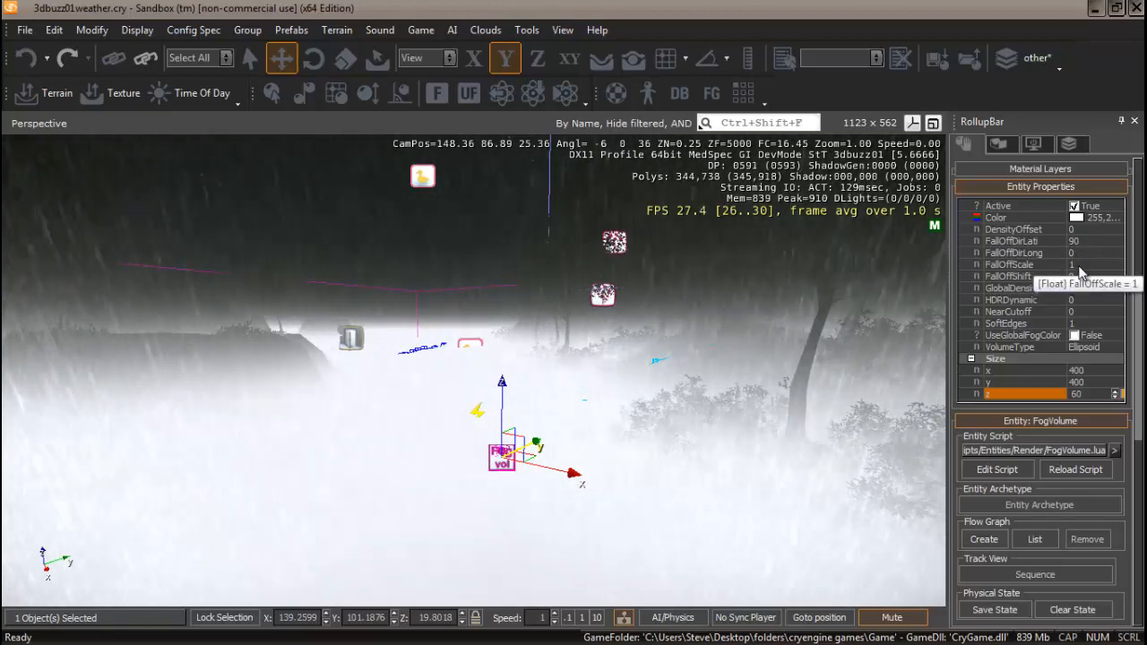
pyautogui.click(1080, 266)
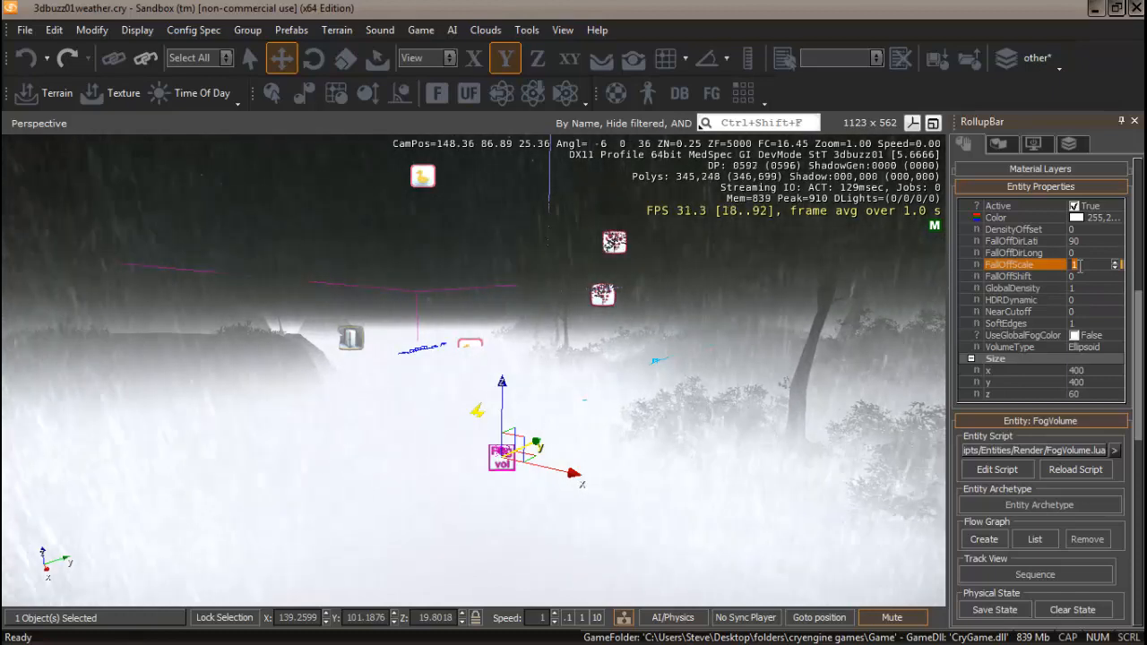
pyautogui.write('0.1')
pyautogui.press('Return')
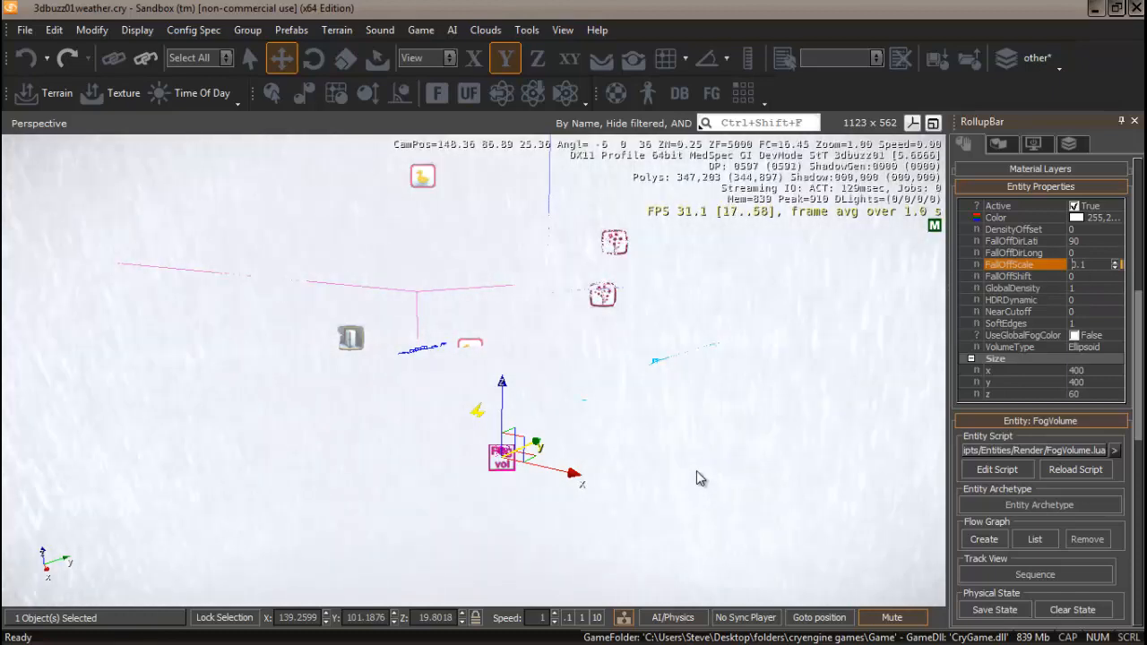
# Set the fog volume's FallOffShift to 0.5.
pyautogui.moveTo(697, 471); pyautogui.dragTo(696, 471, button='right')
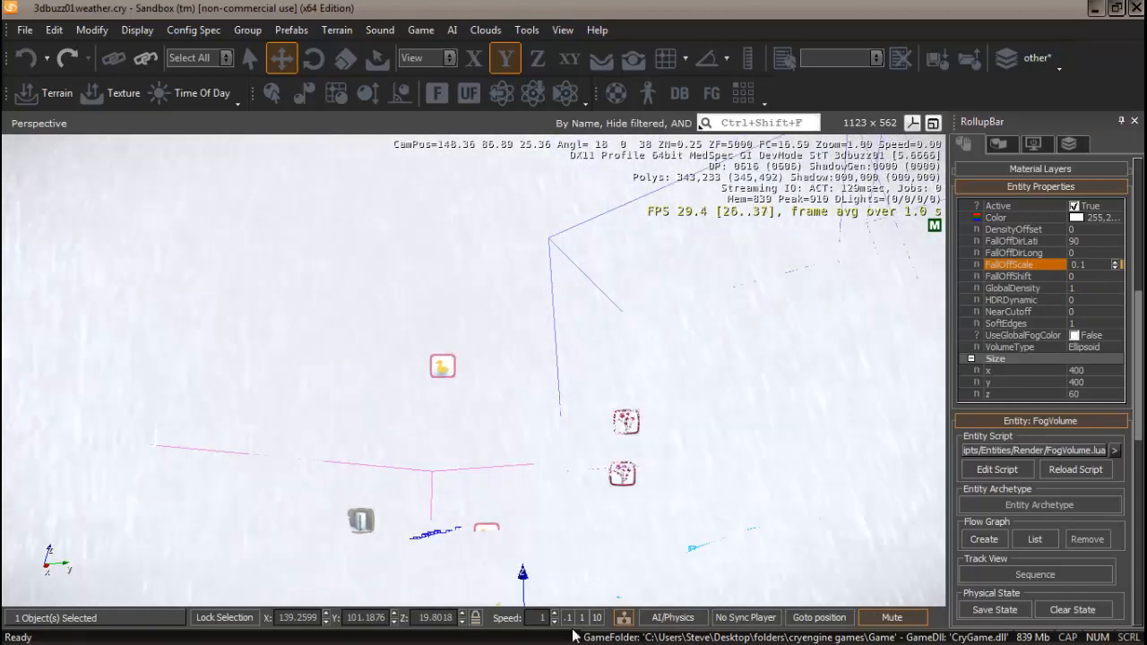
pyautogui.moveTo(679, 412); pyautogui.dragTo(761, 420, button='right')
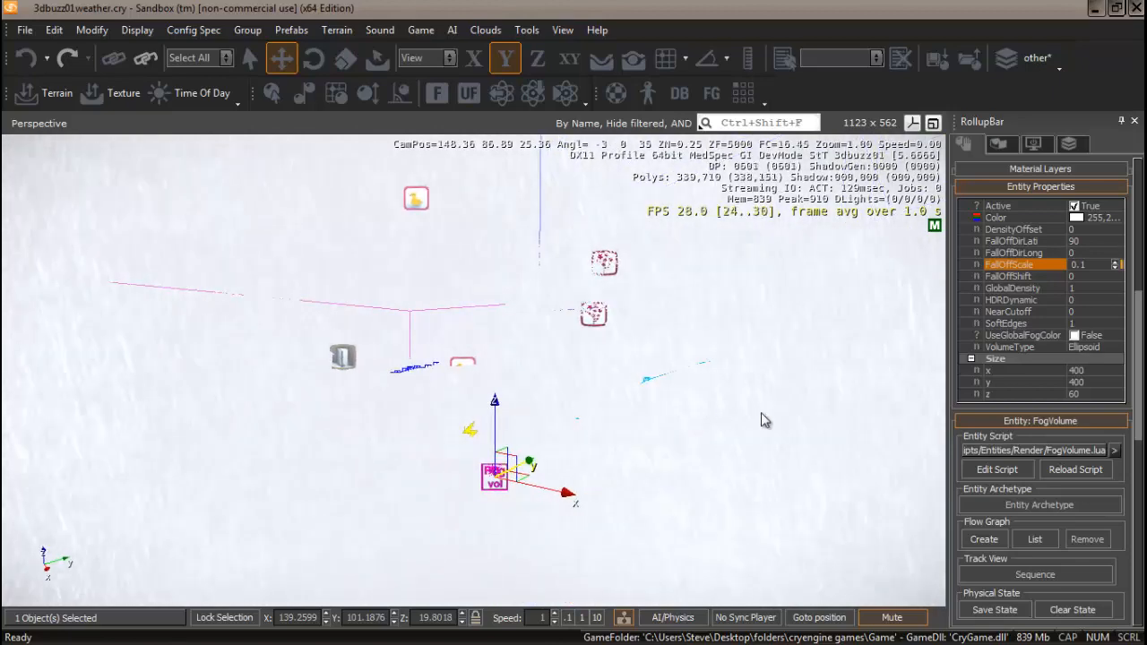
pyautogui.click(1083, 276)
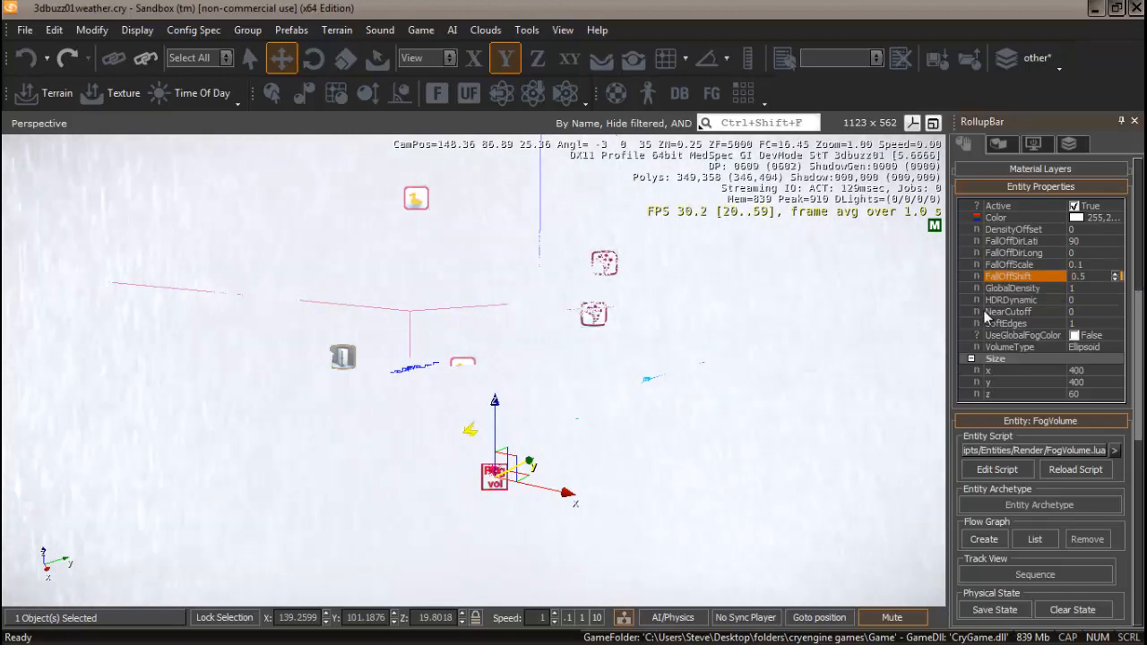
# Set the fog volume's GlobalDensity to 0.0001.
pyautogui.click(1082, 288)
pyautogui.moveTo(674, 403); pyautogui.dragTo(654, 418, button='right')
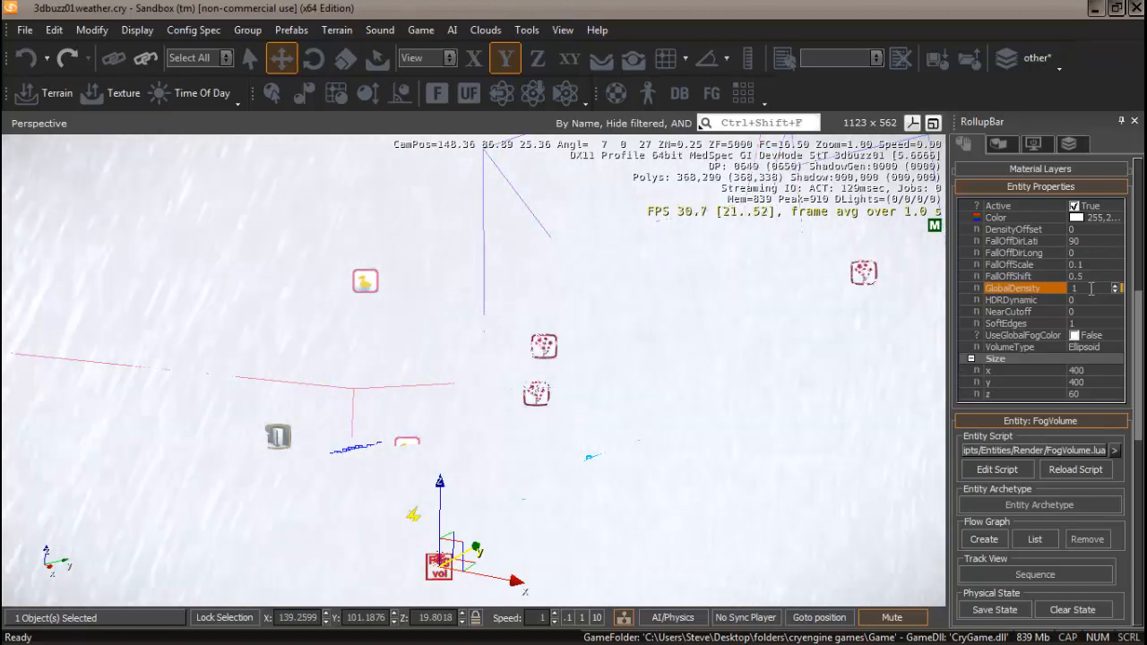
pyautogui.moveTo(1087, 289); pyautogui.dragTo(1045, 294)
pyautogui.write('.')
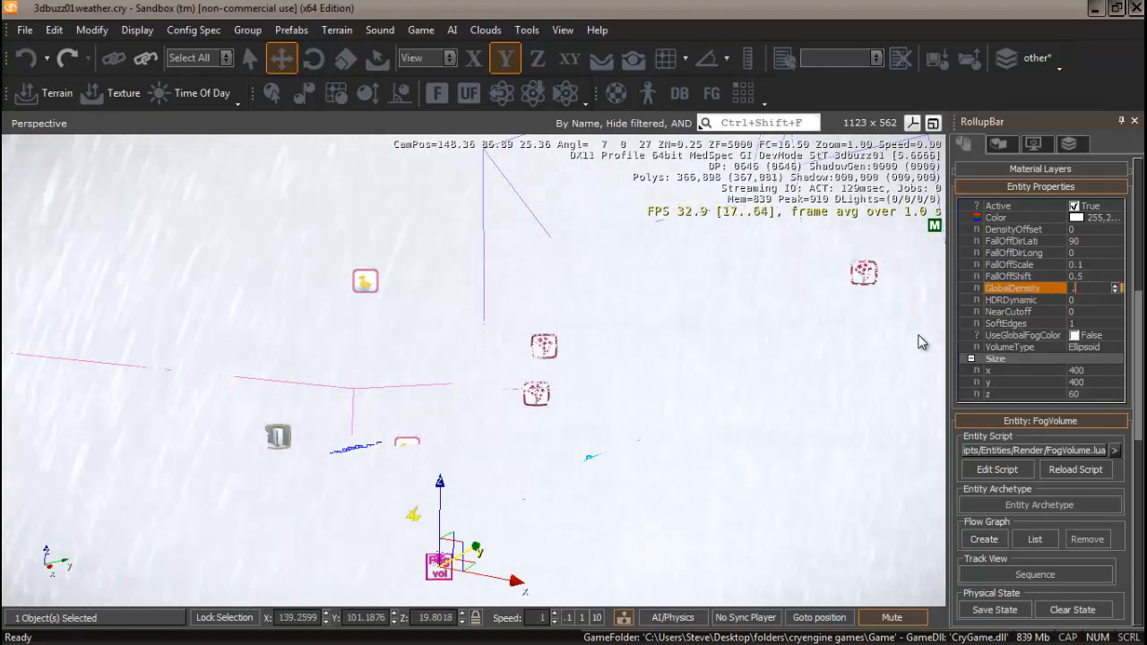
pyautogui.write('000')
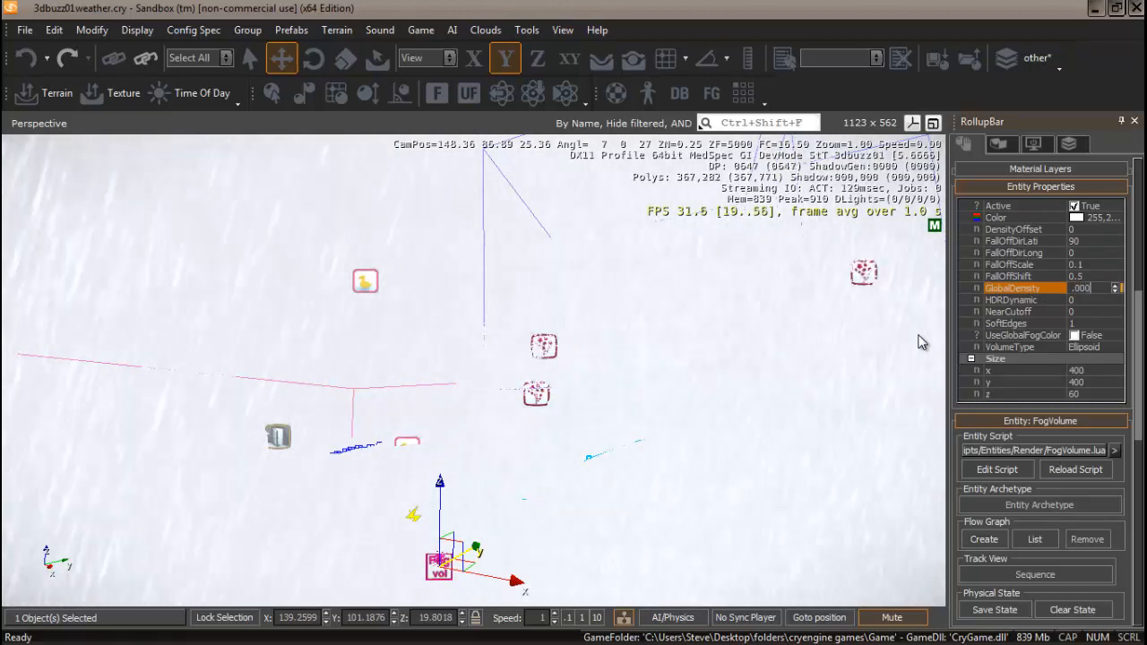
pyautogui.write('1')
pyautogui.press('Return')
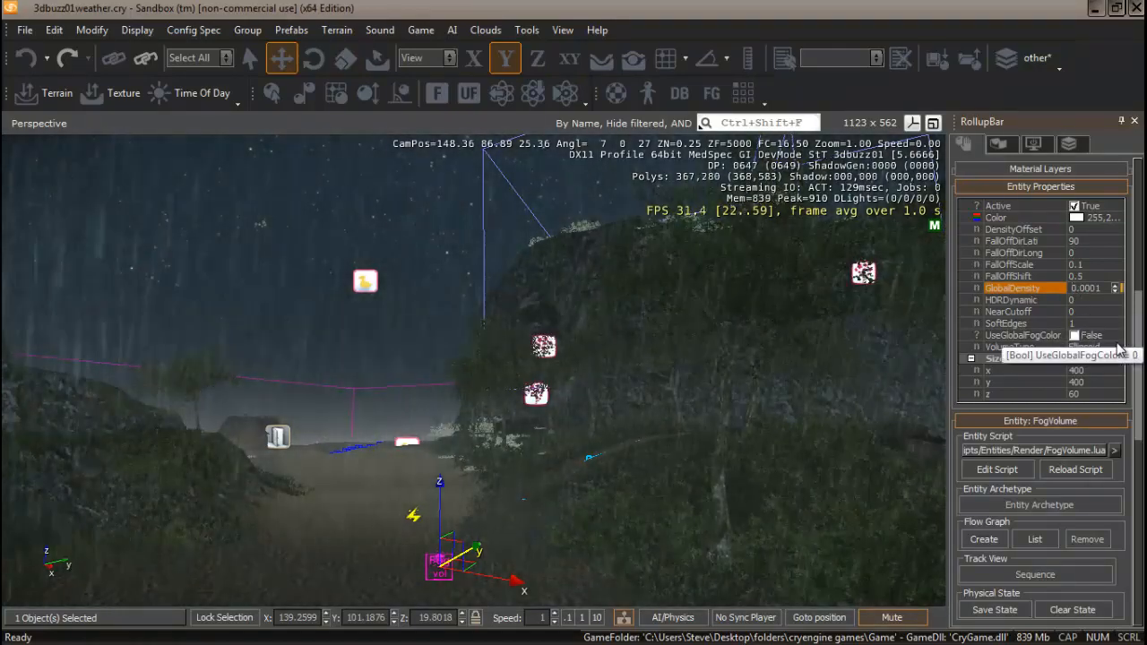
# Change the fog volume's color to a pale bluish grey of 189, 192, 206.
pyautogui.click(1076, 219)
pyautogui.click(1076, 218)
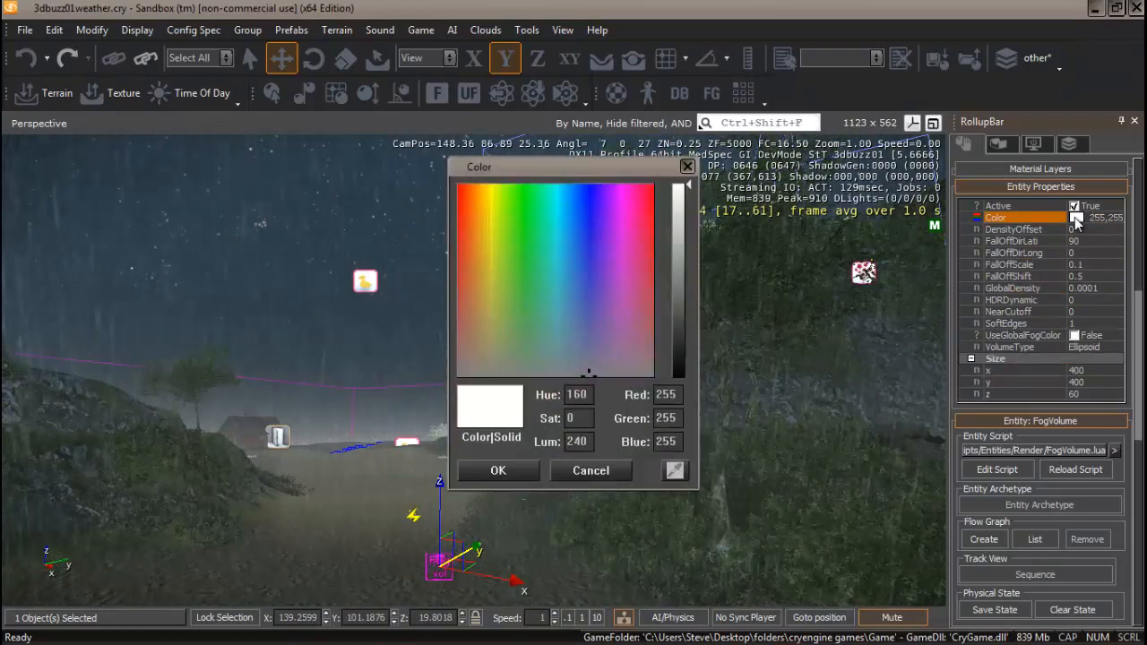
pyautogui.click(583, 348)
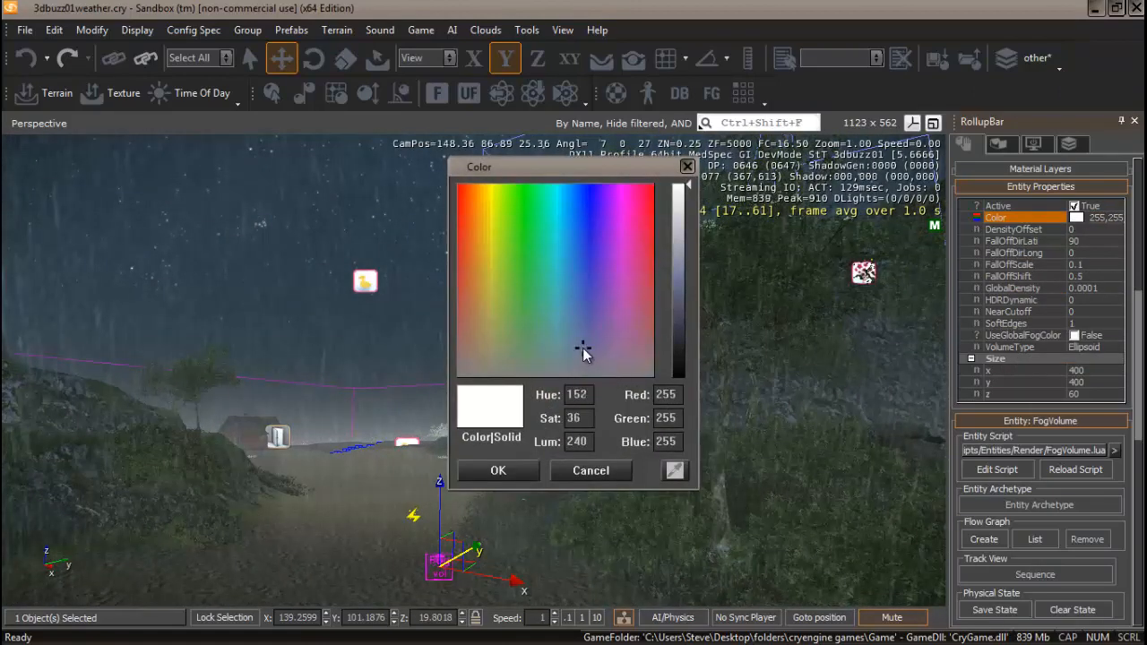
pyautogui.click(679, 227)
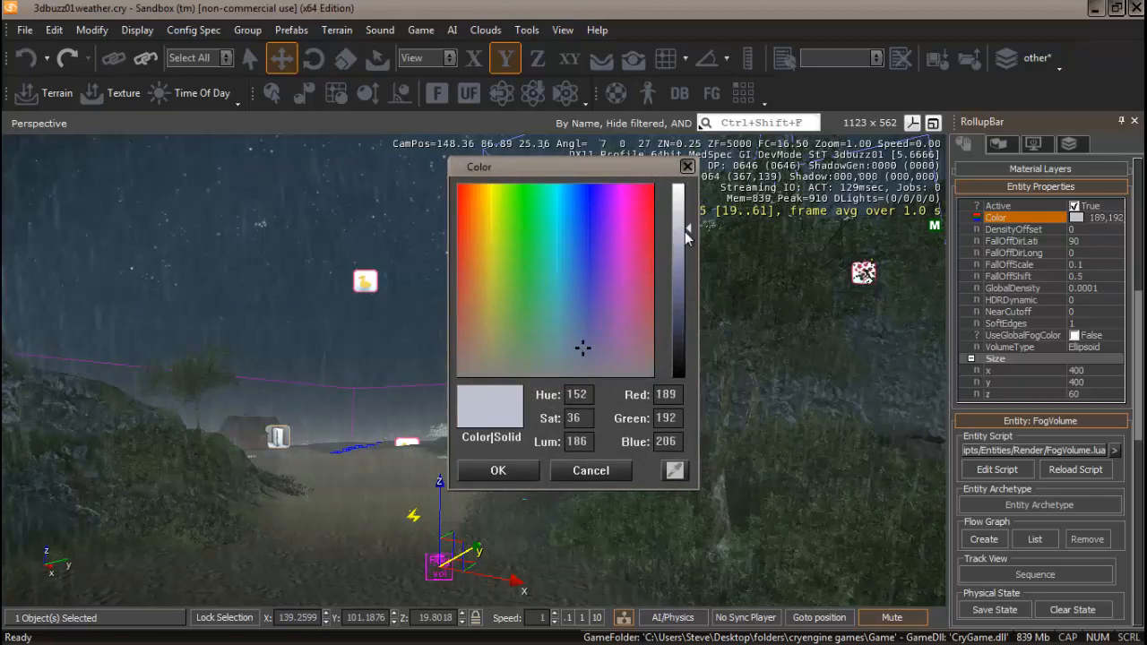
pyautogui.click(499, 471)
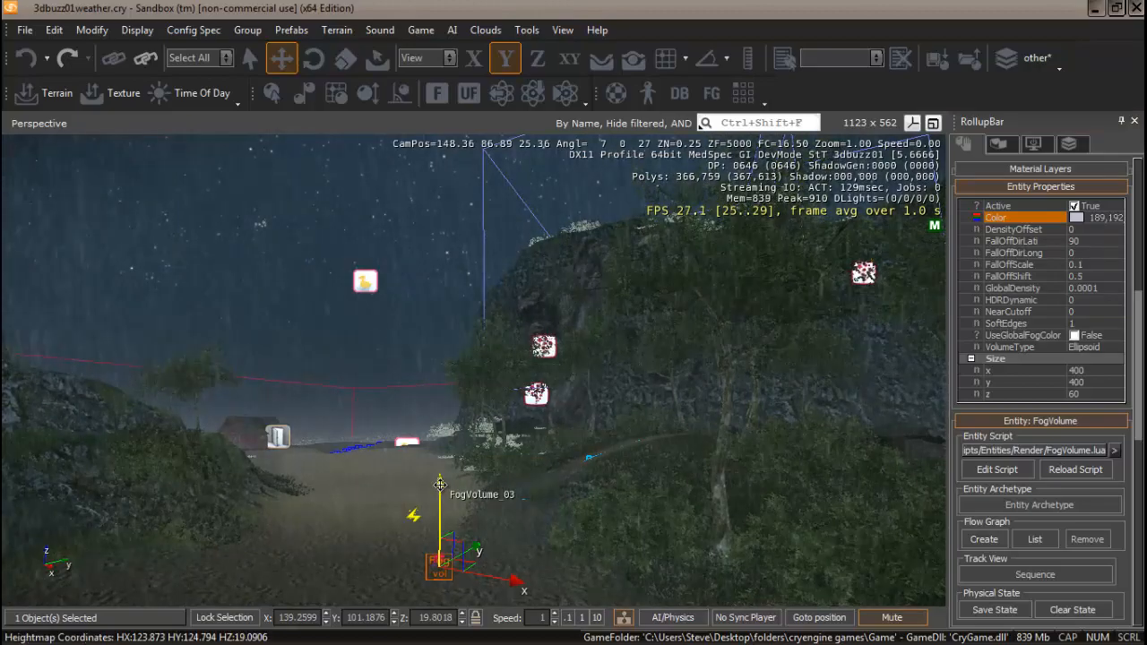
# Move the fog volume up and down along the Z axis.
pyautogui.moveTo(439, 484); pyautogui.dragTo(441, 289)
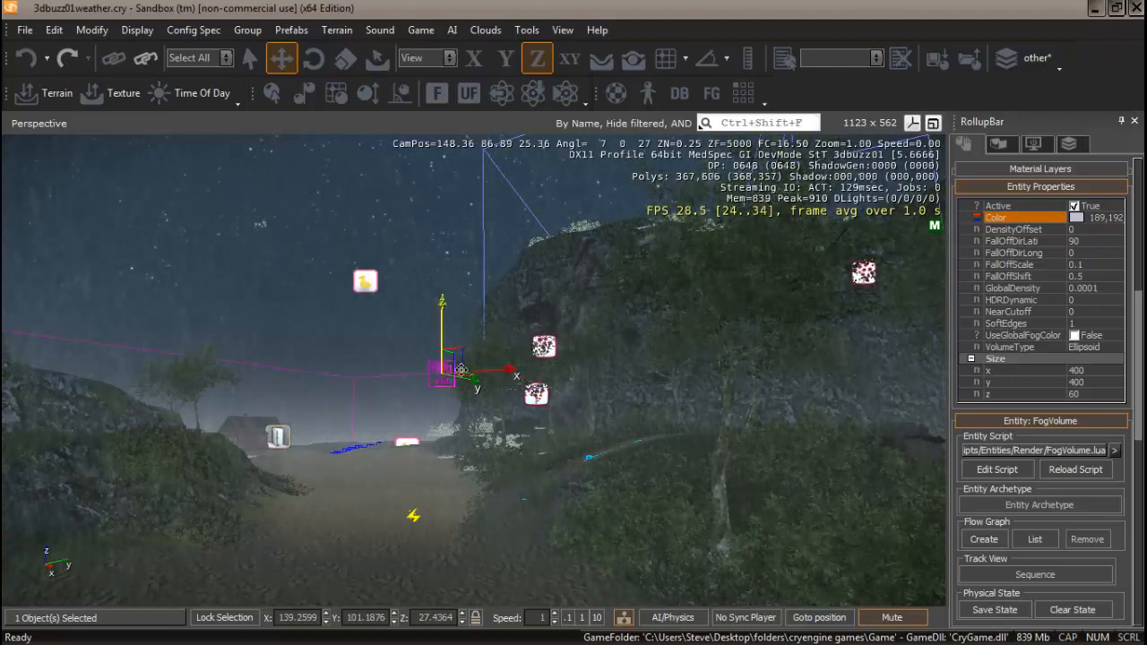
pyautogui.moveTo(442, 302); pyautogui.dragTo(509, 111)
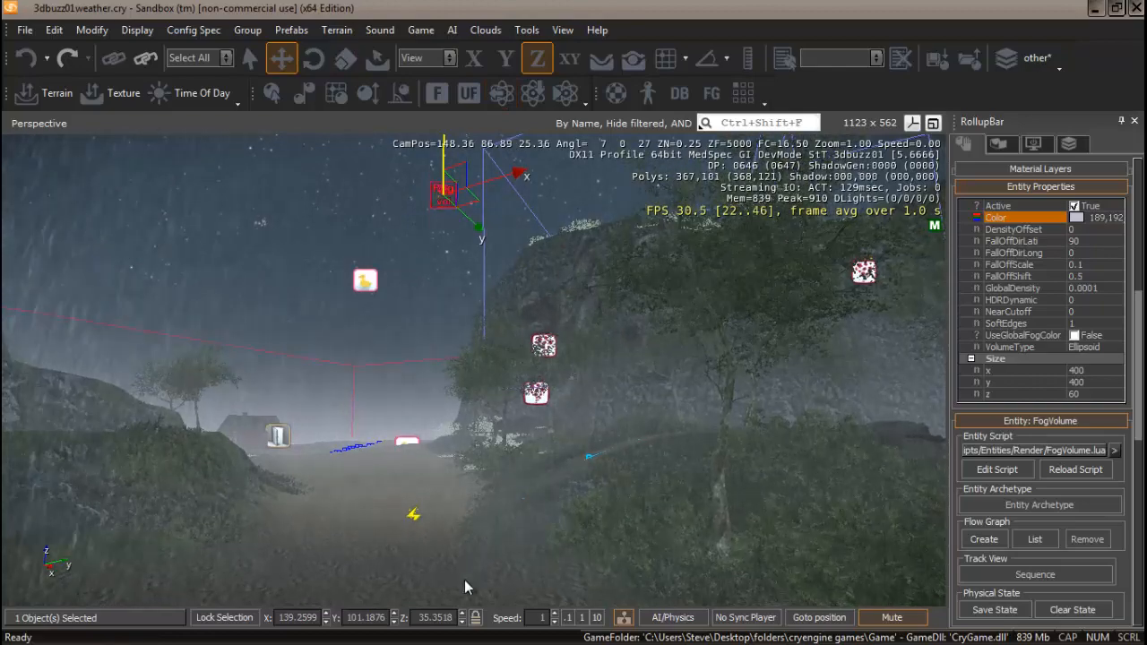
pyautogui.moveTo(470, 573); pyautogui.dragTo(472, 568, button='right')
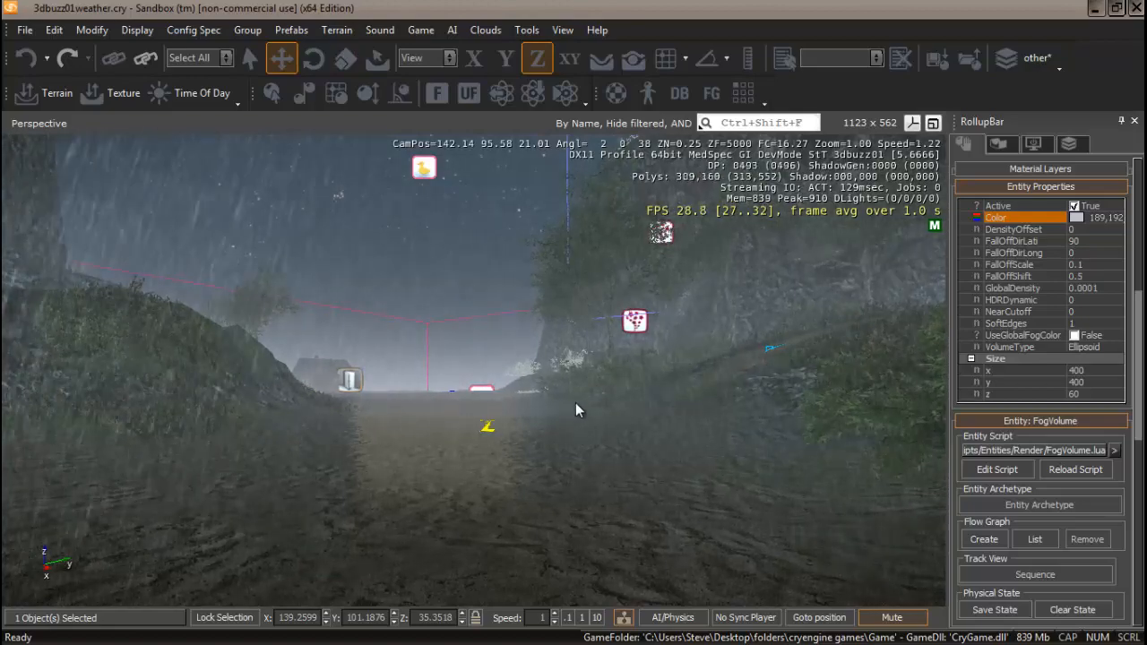
pyautogui.scroll(-9, 576, 402)
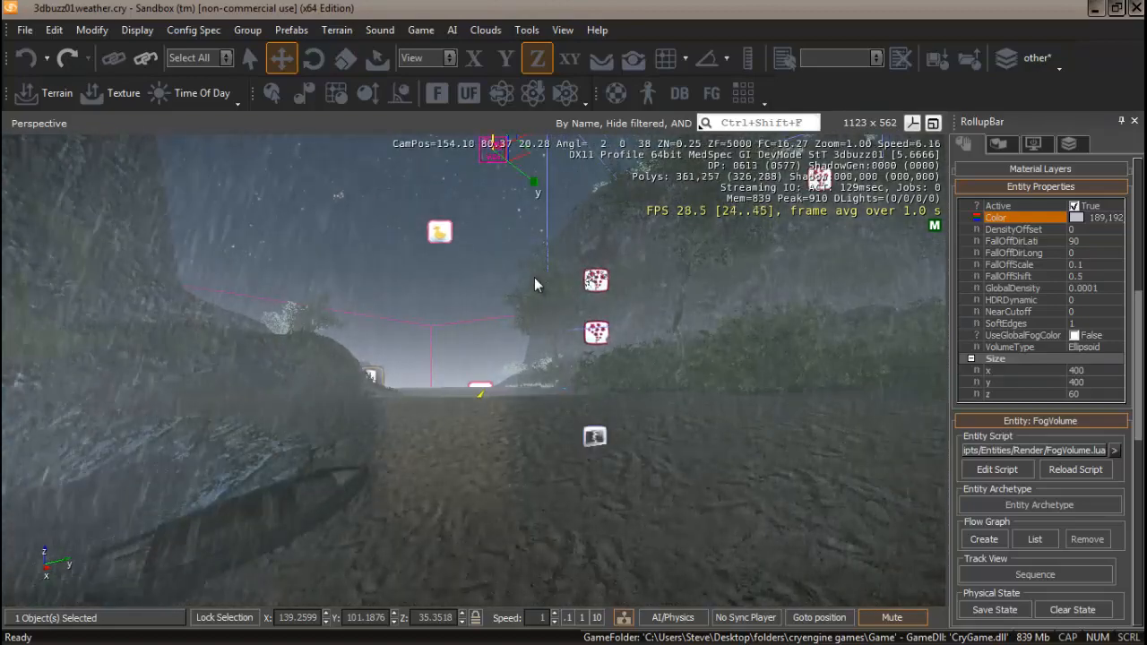
pyautogui.moveTo(533, 300)
pyautogui.mouseDown(button='right')
pyautogui.moveTo(527, 311)
pyautogui.moveTo(538, 305)
pyautogui.mouseUp(button='right')
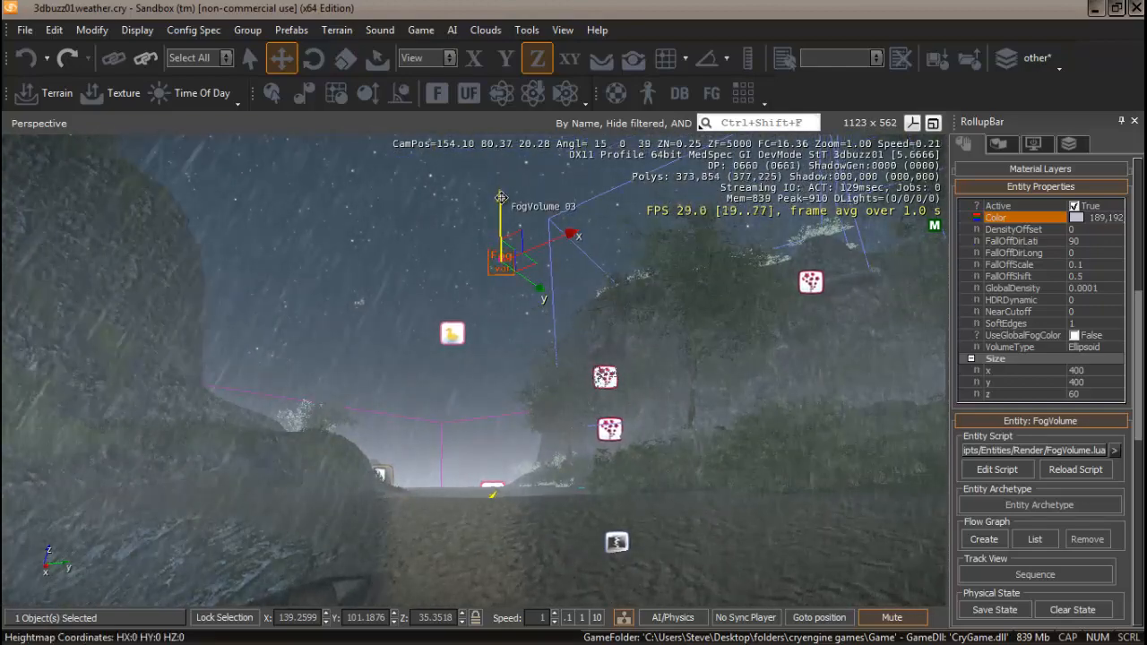
pyautogui.moveTo(510, 210); pyautogui.dragTo(506, 363)
pyautogui.moveTo(490, 517)
pyautogui.mouseDown(button='right')
pyautogui.moveTo(512, 522)
pyautogui.moveTo(436, 498)
pyautogui.moveTo(487, 518)
pyautogui.mouseUp(button='right')
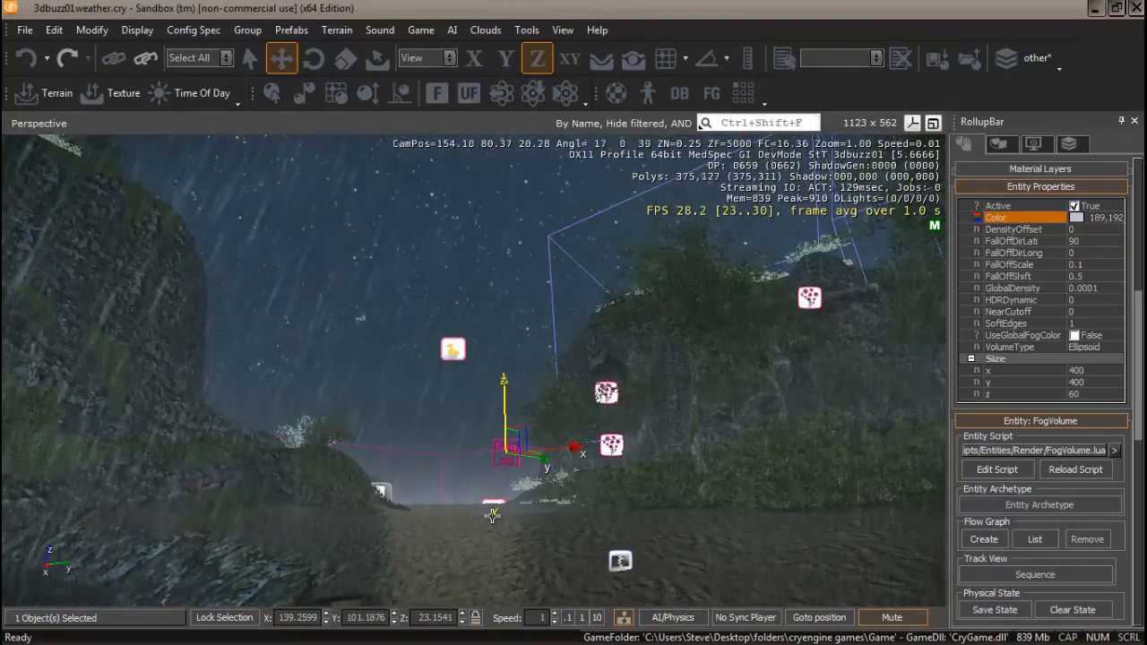
pyautogui.moveTo(502, 432); pyautogui.dragTo(509, 307)
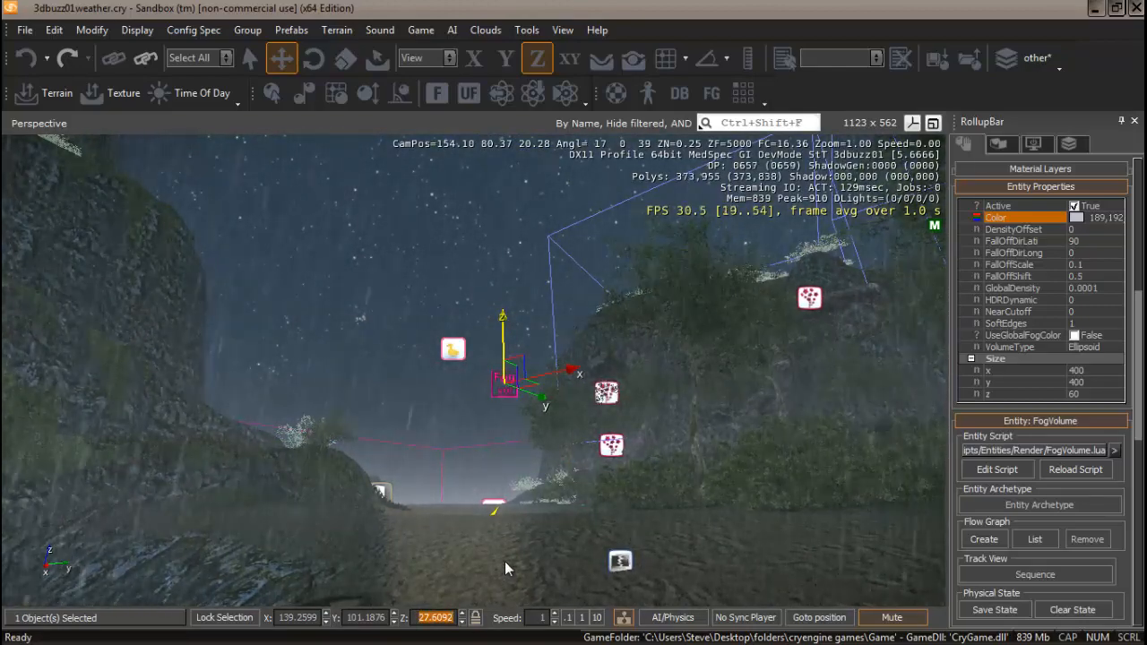
# Try Z positions of 75, 60 and 40 for the fog volume.
pyautogui.write('75')
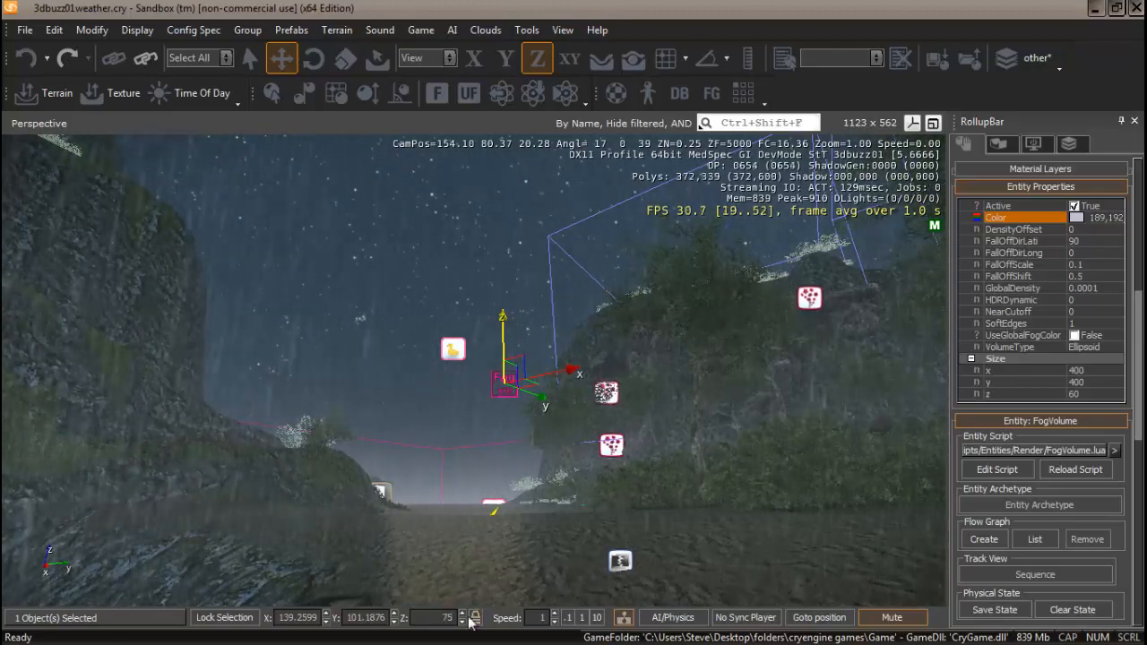
pyautogui.press('Return')
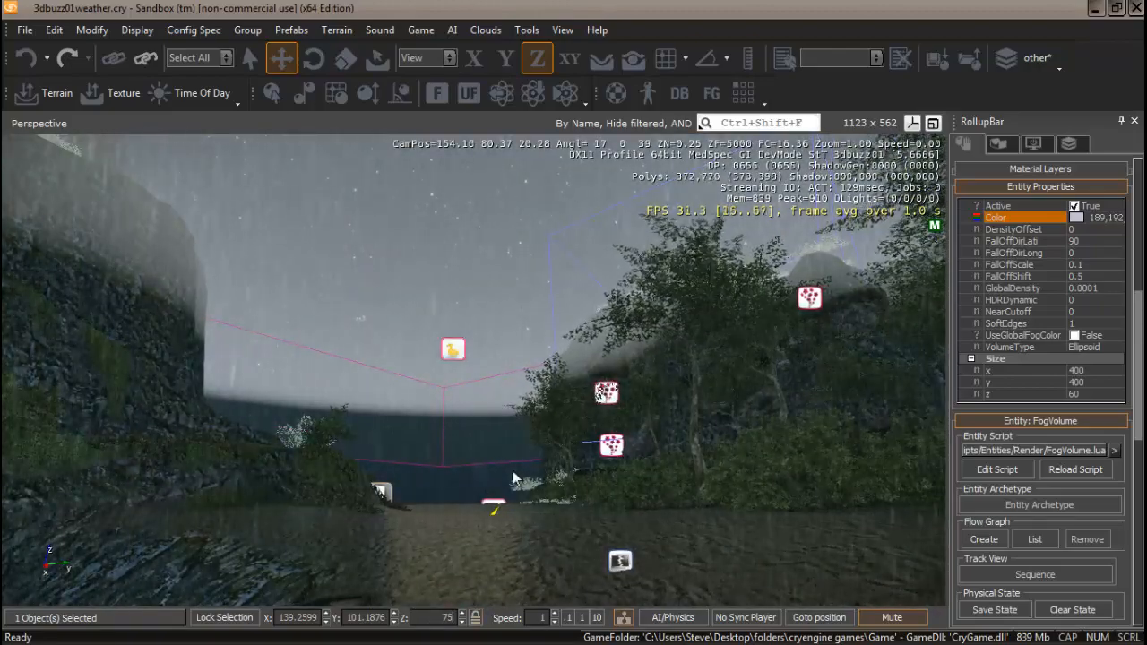
pyautogui.doubleClick(444, 618)
pyautogui.write('60')
pyautogui.press('Return')
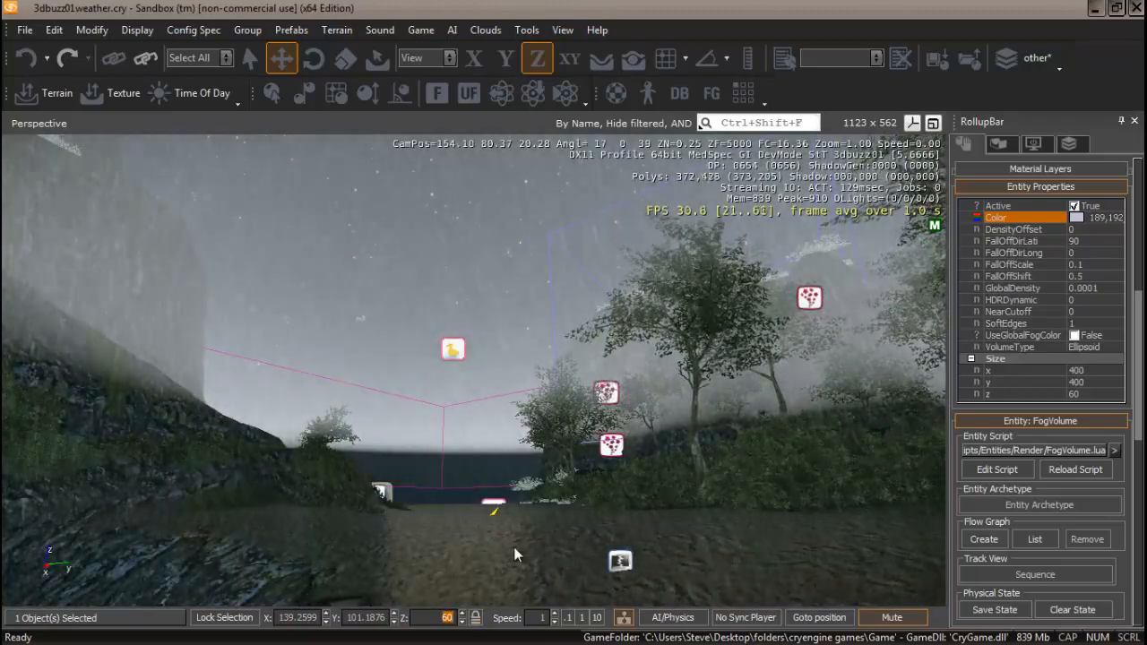
pyautogui.write('40')
pyautogui.press('Return')
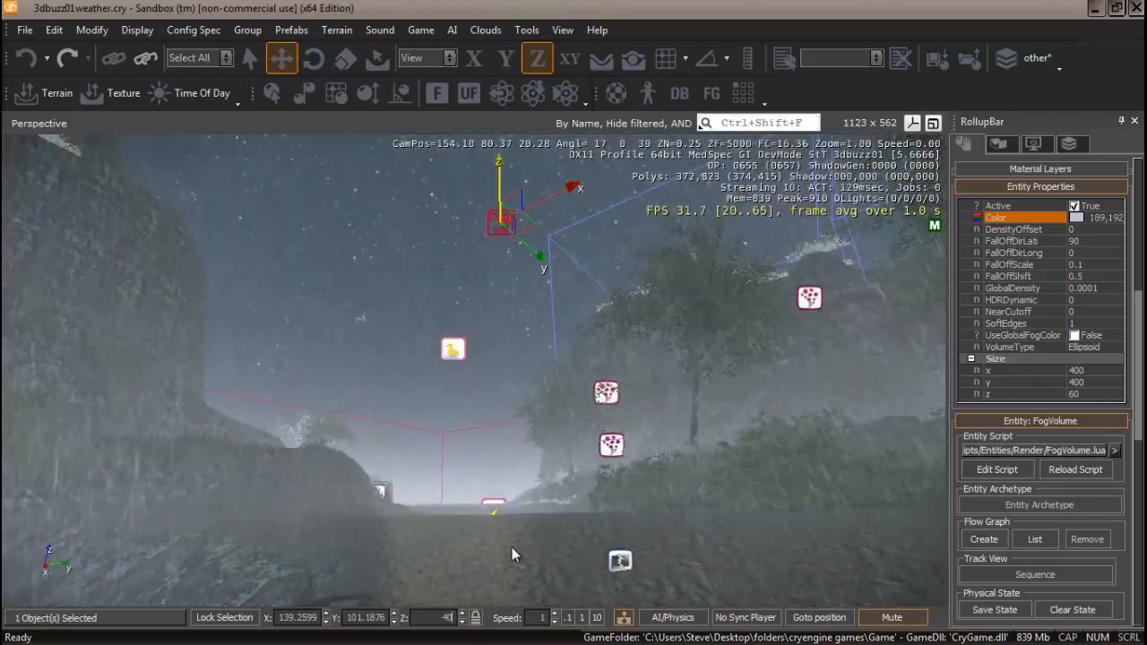
# Lower the fog volume along Z to a height of about 30.
pyautogui.moveTo(520, 553)
pyautogui.mouseDown(button='right')
pyautogui.moveTo(498, 557)
pyautogui.moveTo(519, 555)
pyautogui.moveTo(519, 576)
pyautogui.moveTo(520, 555)
pyautogui.mouseUp(button='right')
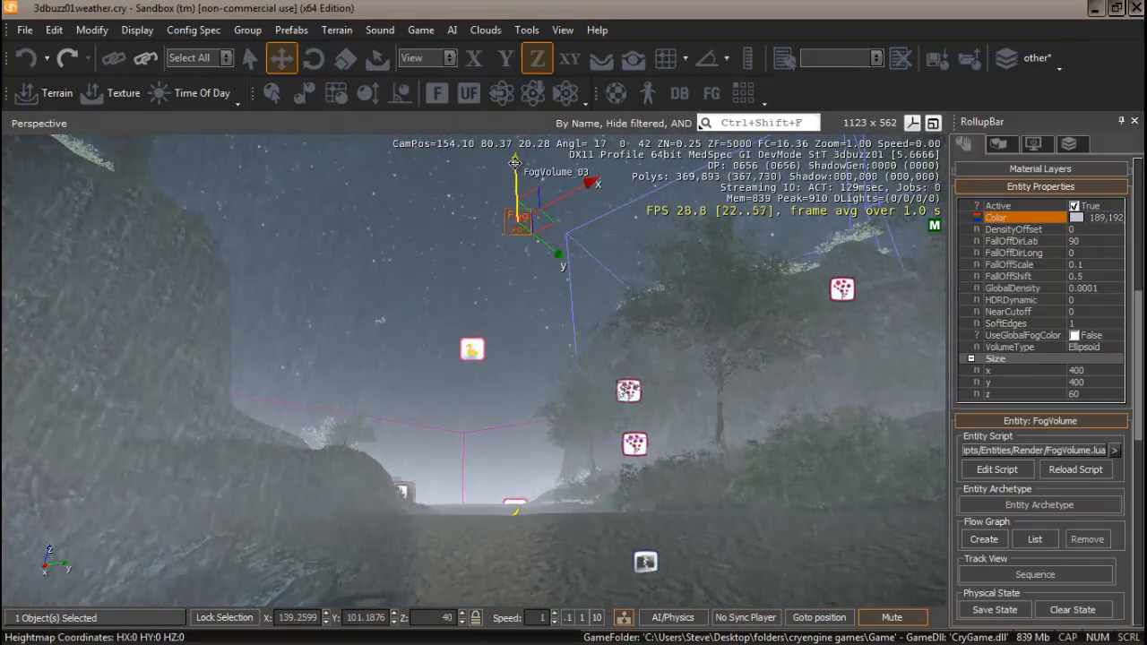
pyautogui.moveTo(515, 162); pyautogui.dragTo(519, 275)
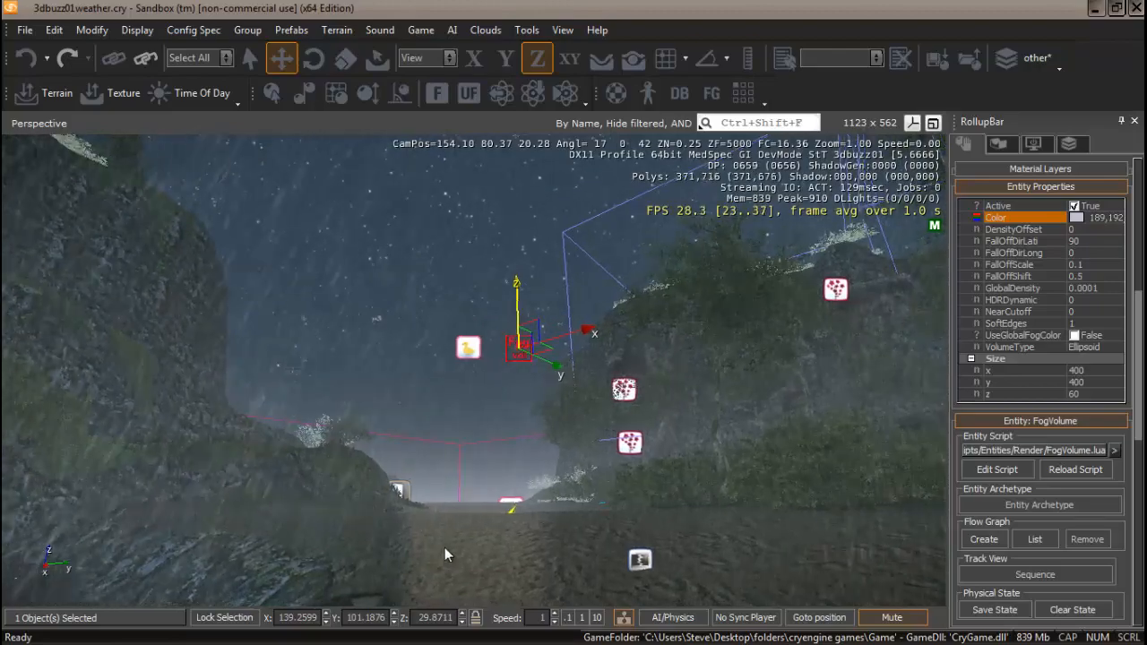
pyautogui.moveTo(444, 548); pyautogui.dragTo(508, 521, button='right')
pyautogui.press('w')
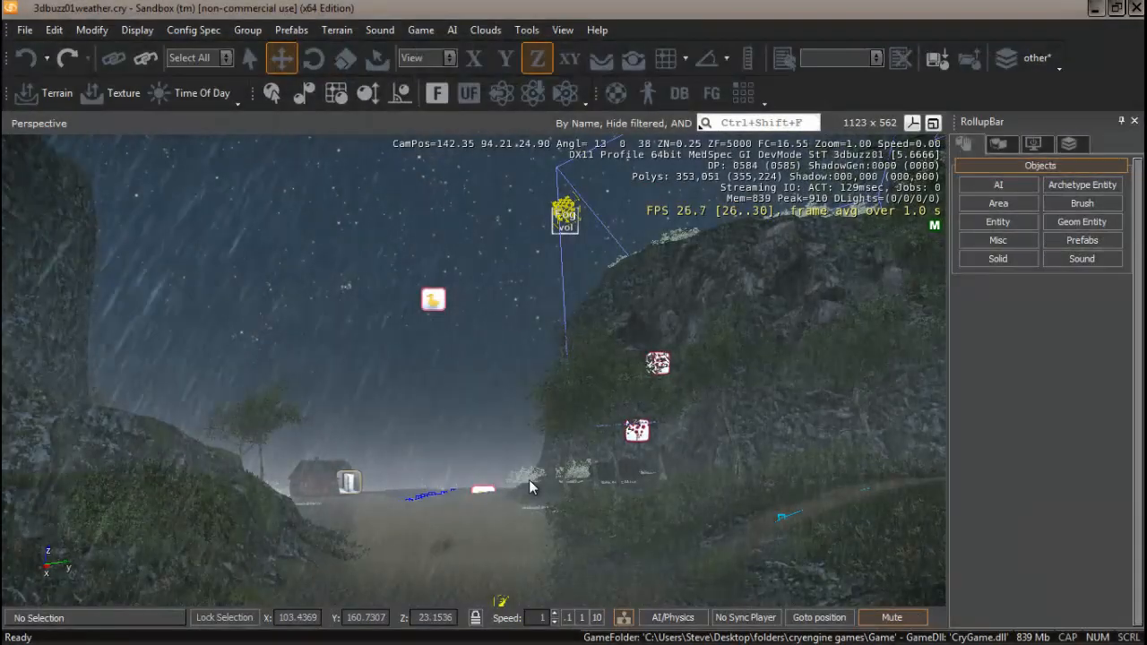
# Open the Area object types and restrict movement to the XY plane.
pyautogui.moveTo(529, 482)
pyautogui.mouseDown(button='right')
pyautogui.moveTo(527, 501)
pyautogui.moveTo(529, 480)
pyautogui.moveTo(475, 476)
pyautogui.moveTo(538, 491)
pyautogui.moveTo(533, 467)
pyautogui.moveTo(527, 490)
pyautogui.moveTo(558, 487)
pyautogui.moveTo(528, 482)
pyautogui.mouseUp(button='right')
pyautogui.press('w')
pyautogui.press('s')
pyautogui.press('w')
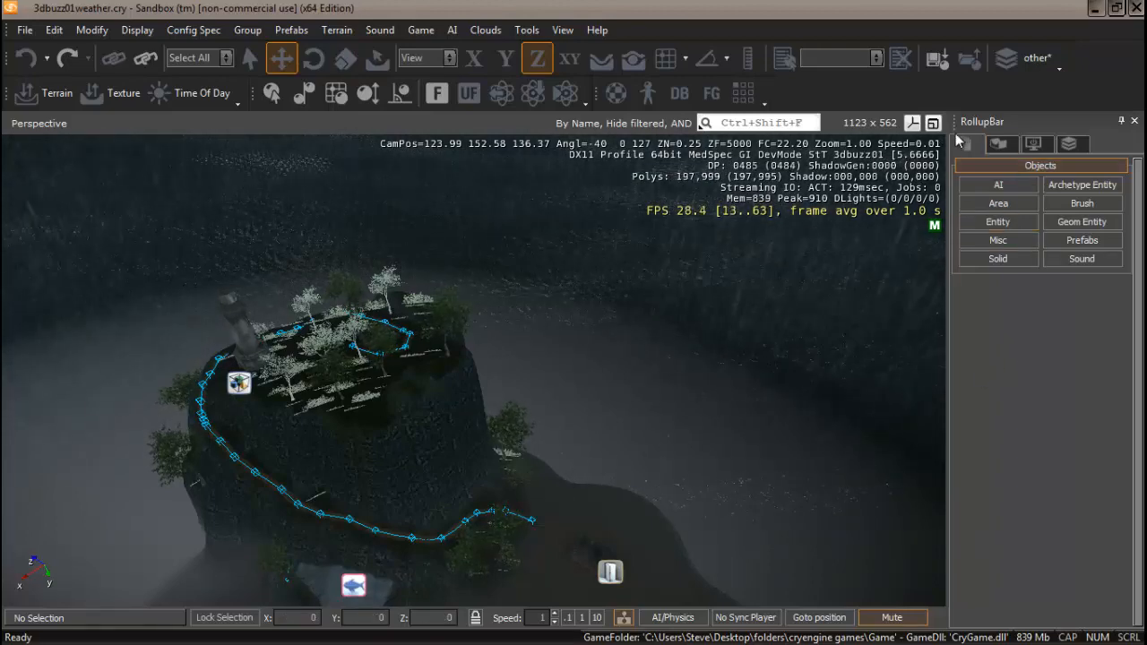
pyautogui.click(999, 205)
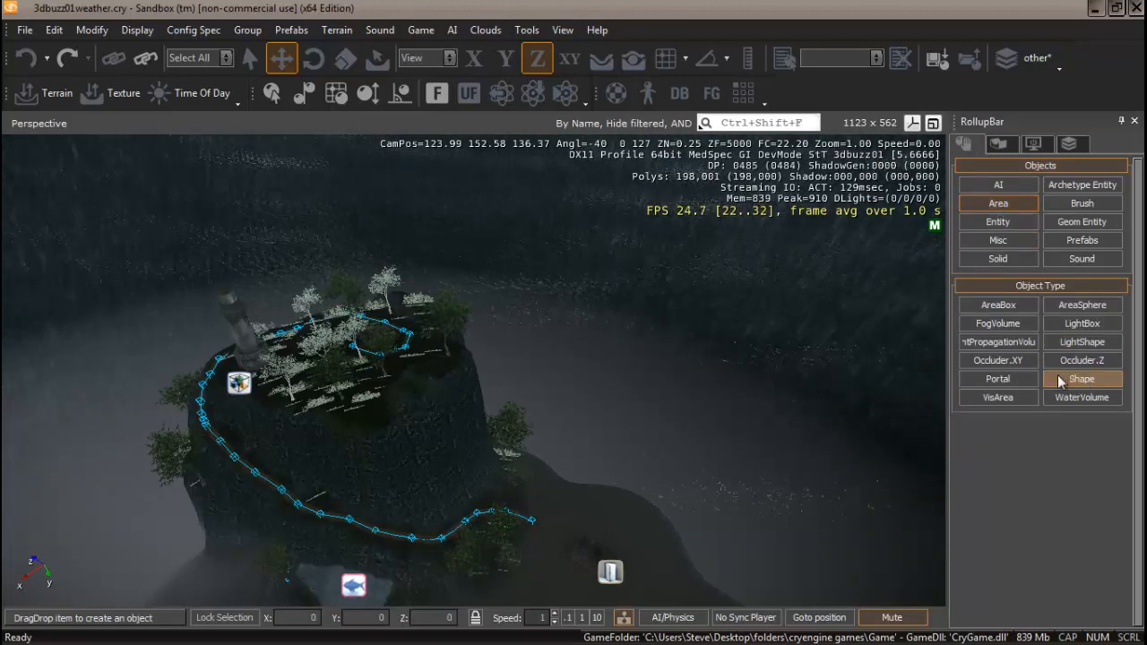
pyautogui.click(567, 59)
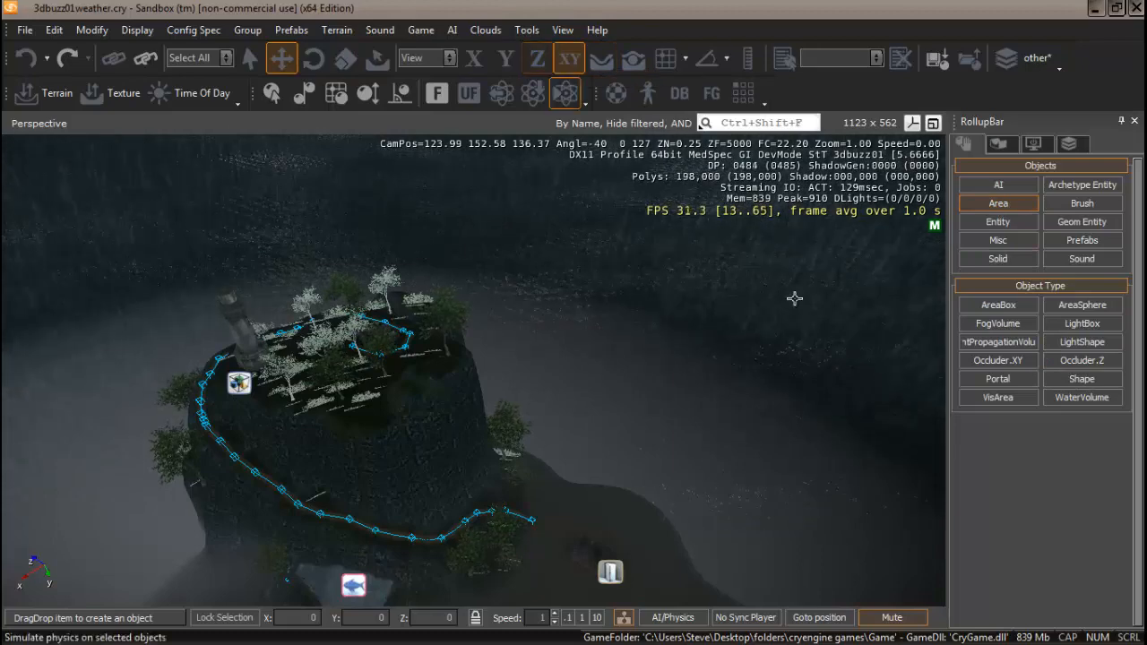
# Create a closed Shape area around the island with ten points.
pyautogui.click(1084, 378)
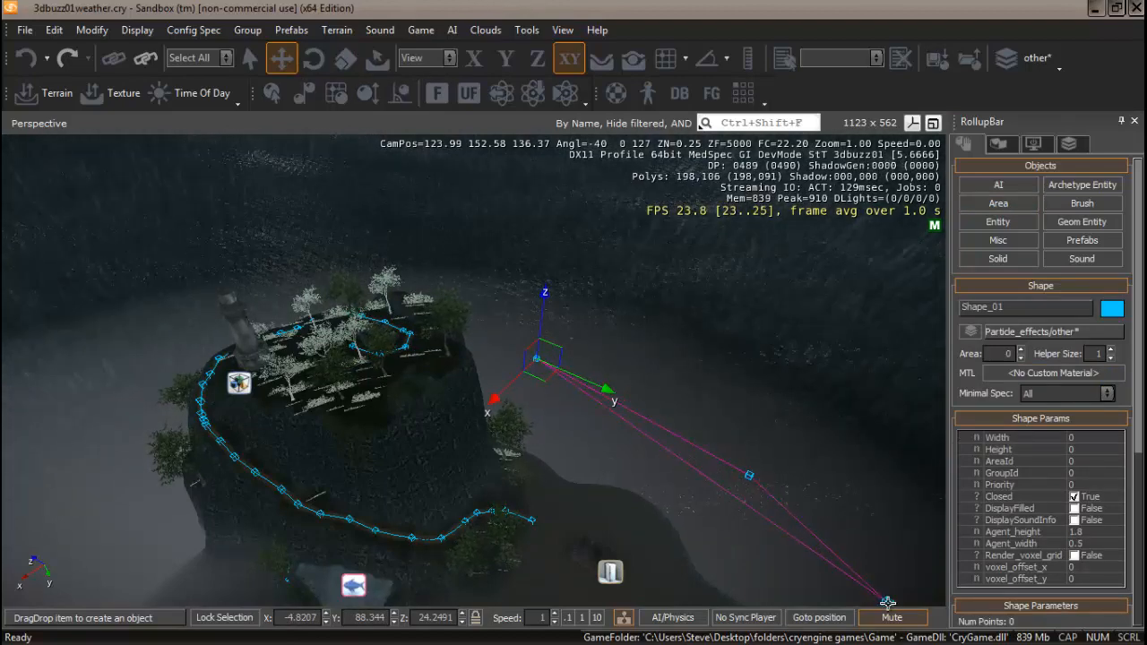
pyautogui.moveTo(891, 604); pyautogui.dragTo(893, 554, button='right')
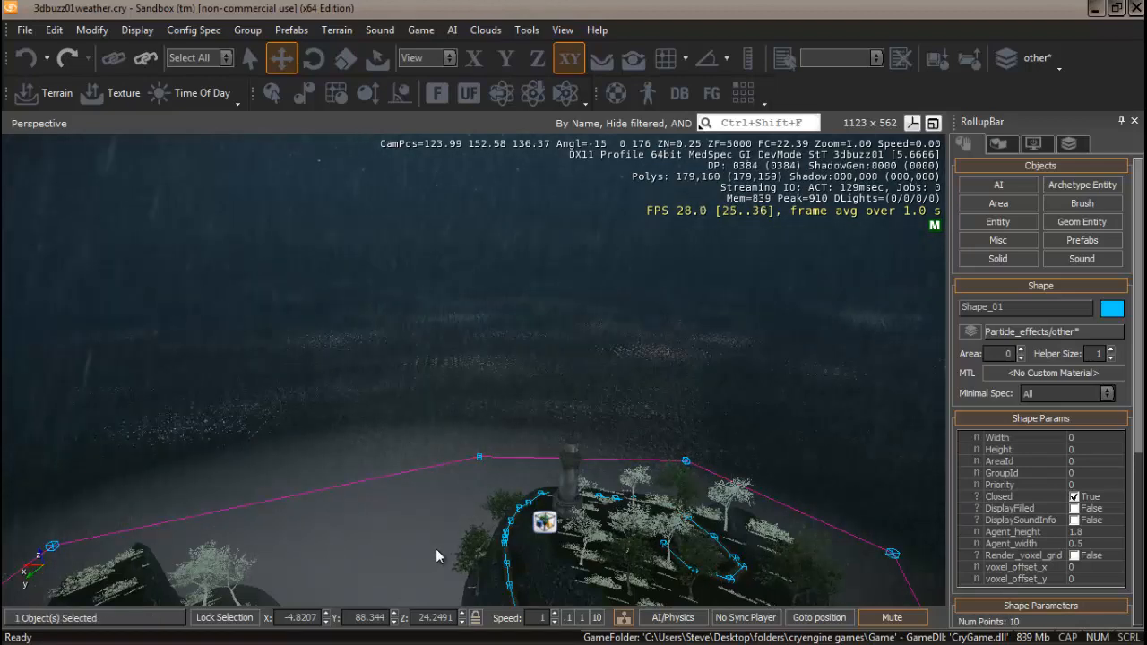
pyautogui.moveTo(435, 549); pyautogui.dragTo(406, 557, button='right')
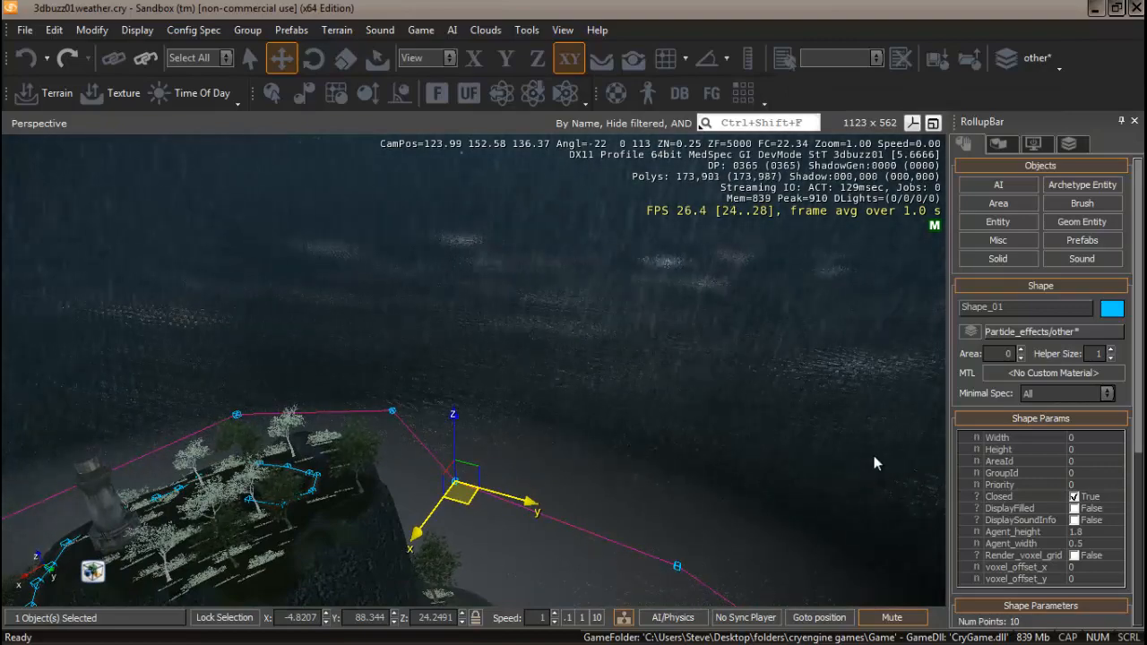
# Set the shape's Height to 100.
pyautogui.click(1078, 450)
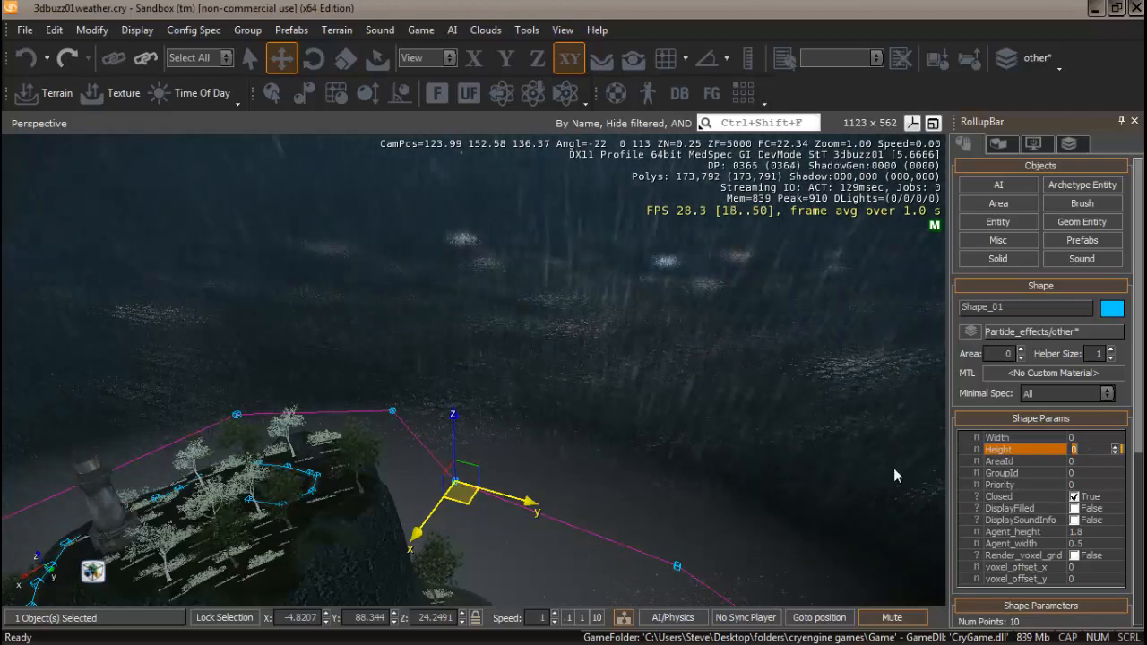
pyautogui.write('100')
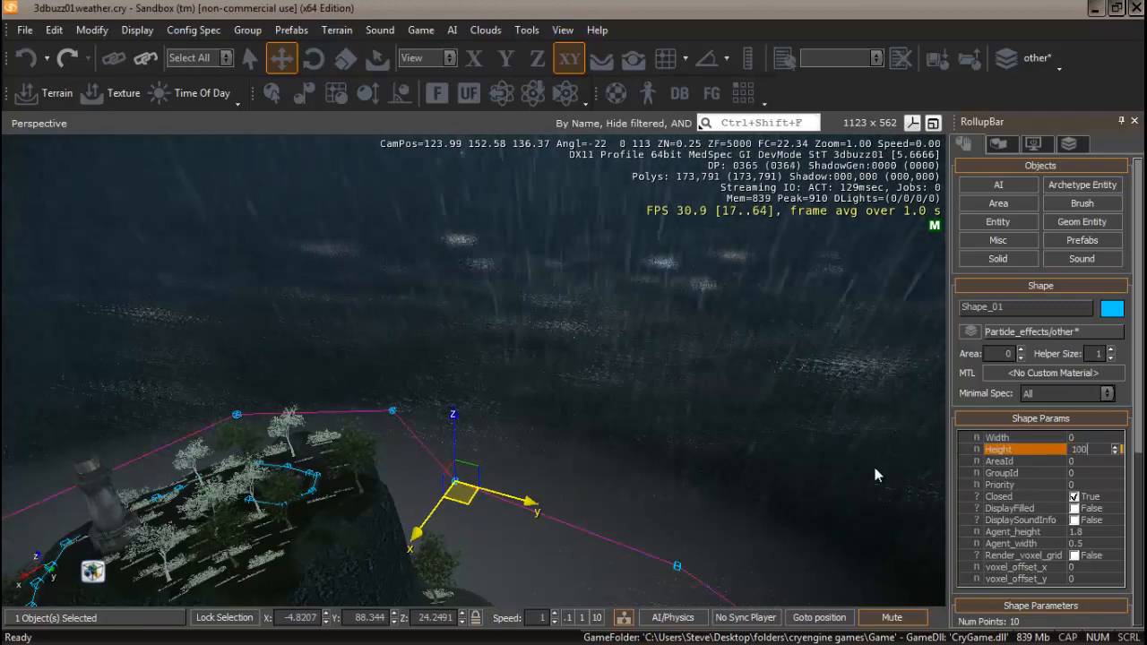
pyautogui.press('Return')
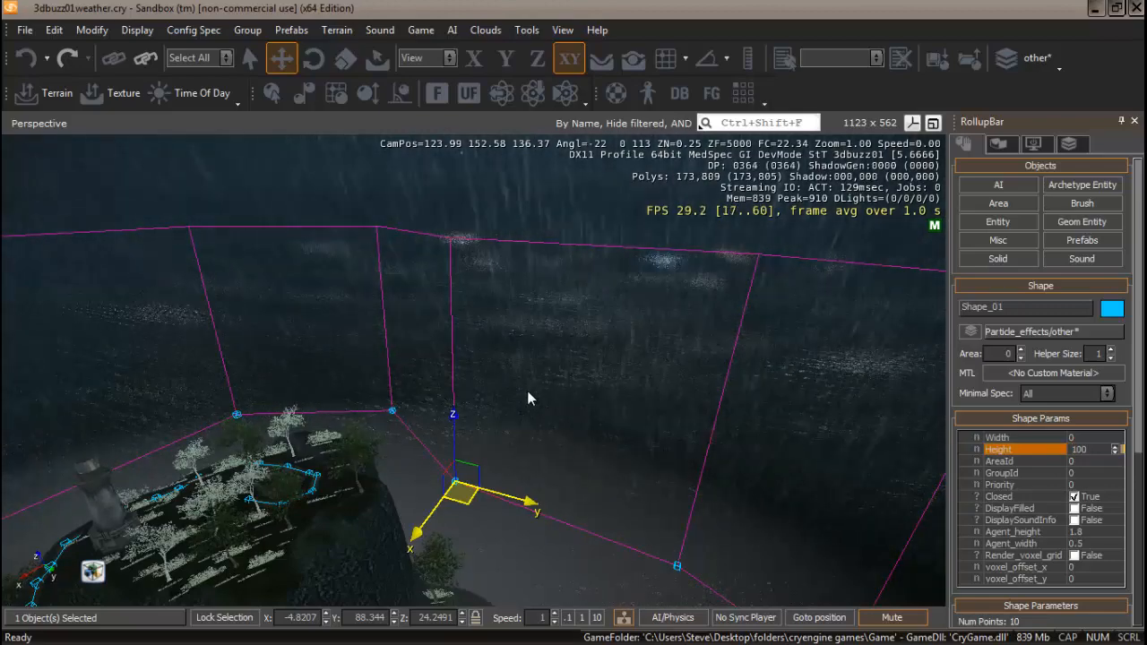
# Reselect the shape and enable its DisplayFilled option.
pyautogui.moveTo(455, 403); pyautogui.dragTo(486, 402, button='right')
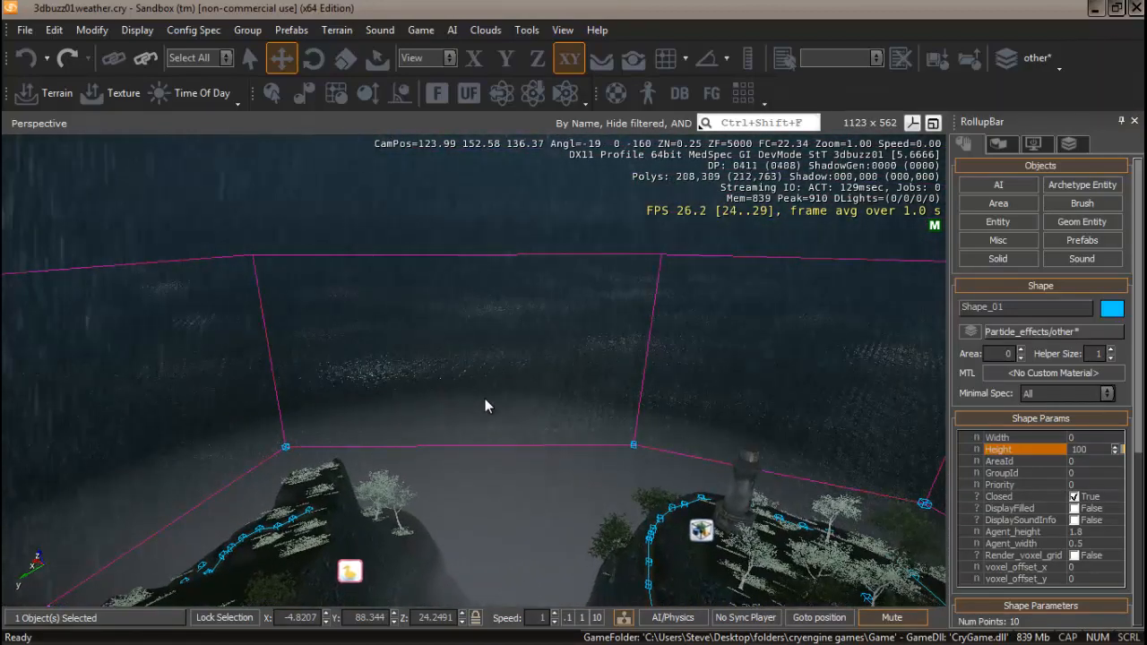
pyautogui.click(485, 400)
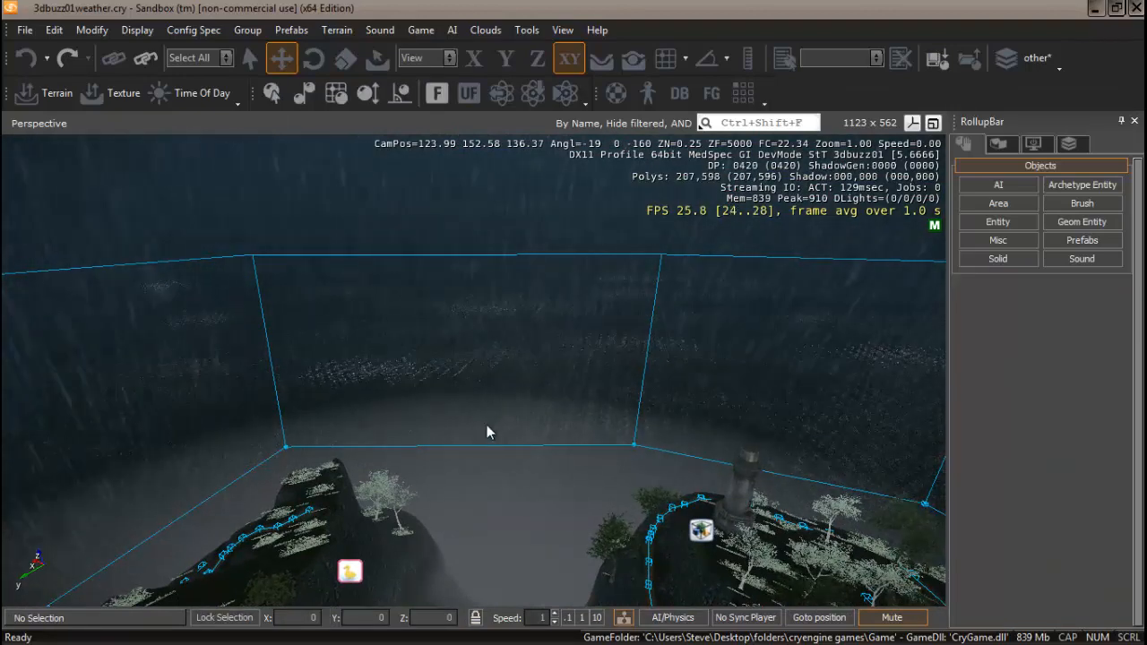
pyautogui.moveTo(486, 432); pyautogui.dragTo(517, 418, button='right')
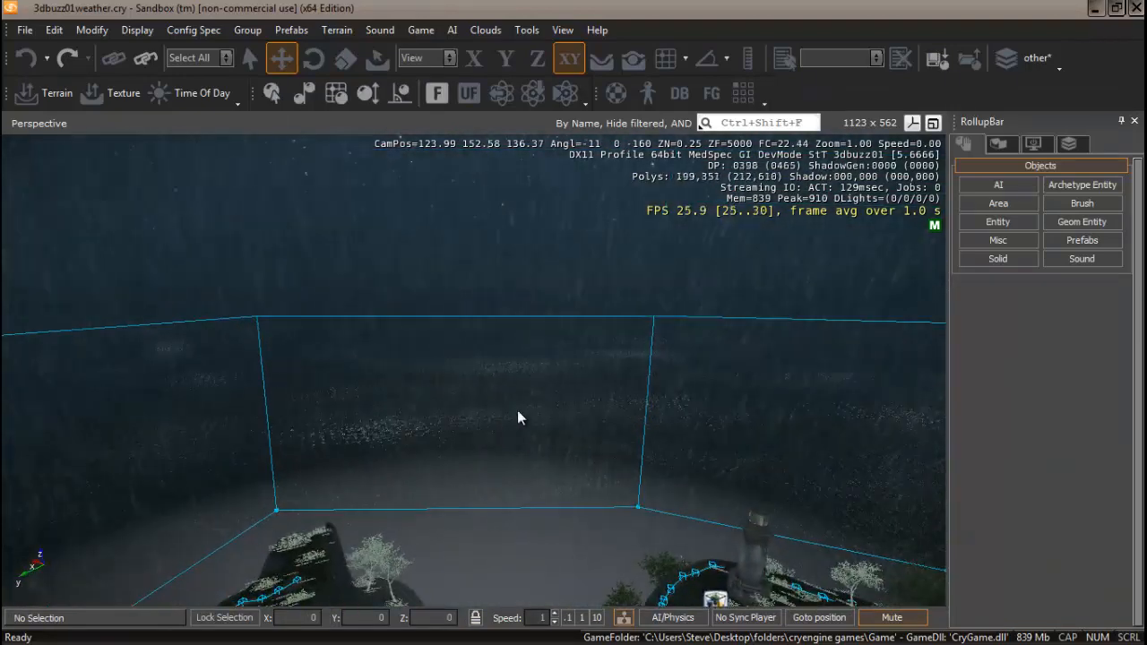
pyautogui.click(652, 317)
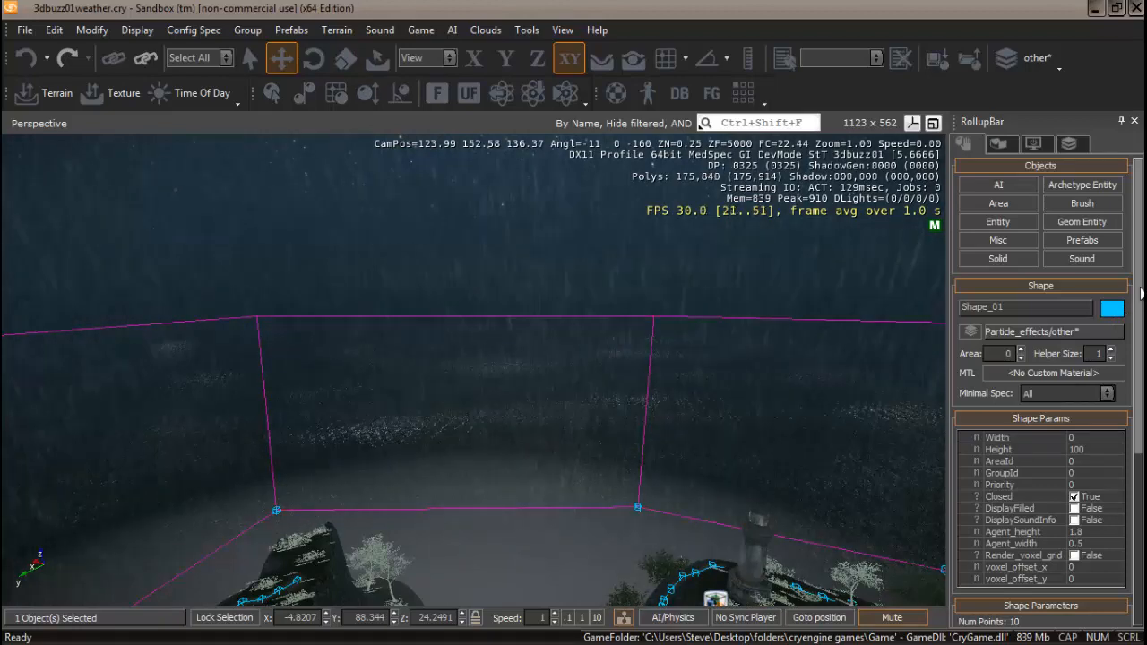
pyautogui.moveTo(1142, 293); pyautogui.dragTo(1142, 336)
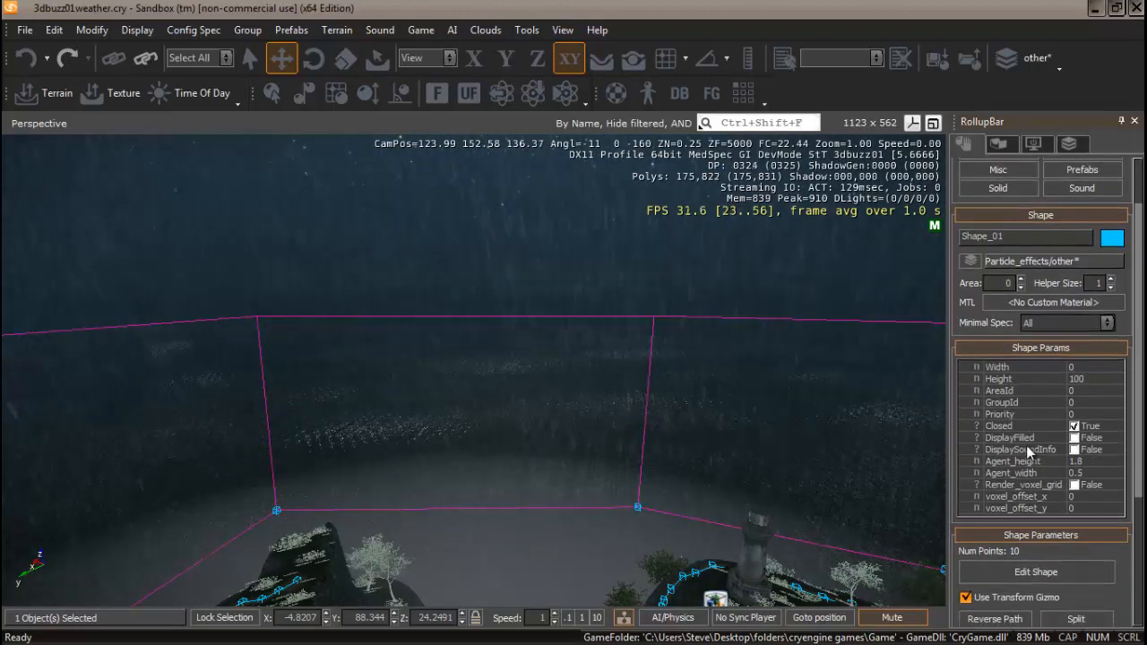
pyautogui.click(1076, 439)
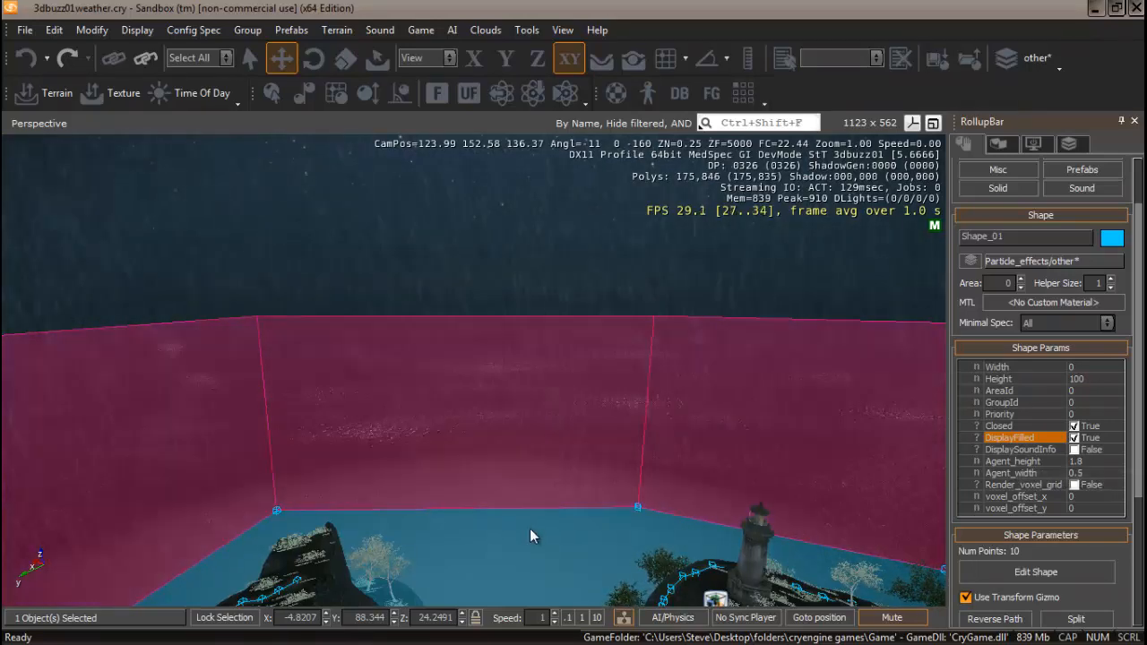
# Lower the shape along the Z axis to a height of about 7.8.
pyautogui.moveTo(530, 529)
pyautogui.mouseDown(button='right')
pyautogui.moveTo(486, 532)
pyautogui.moveTo(552, 528)
pyautogui.moveTo(526, 535)
pyautogui.mouseUp(button='right')
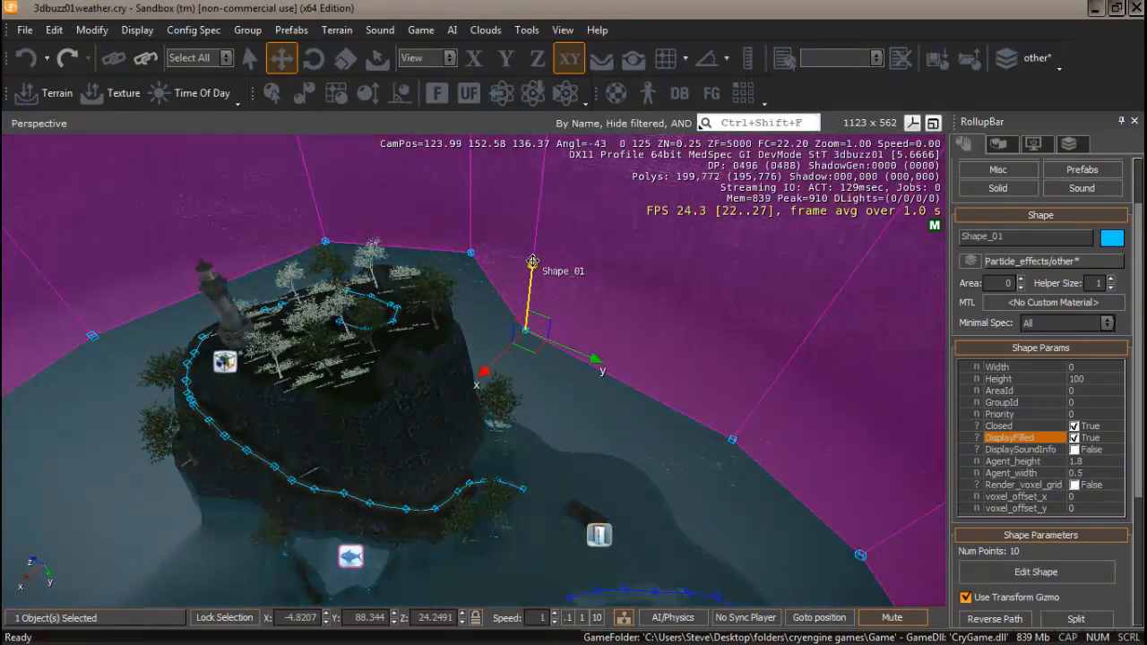
pyautogui.moveTo(531, 268); pyautogui.dragTo(529, 285)
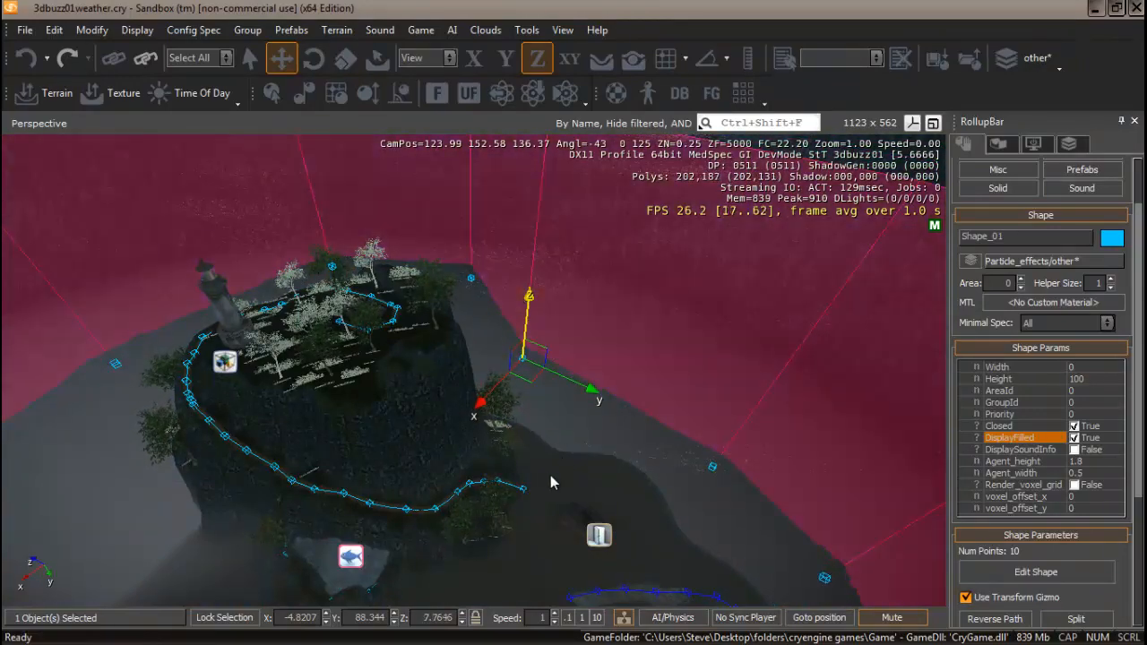
pyautogui.moveTo(551, 475); pyautogui.dragTo(488, 477, button='right')
# Deselect everything and preview the rainy shoreline in game mode at ground level.
pyautogui.press('w')
pyautogui.press('w')
pyautogui.press('w')
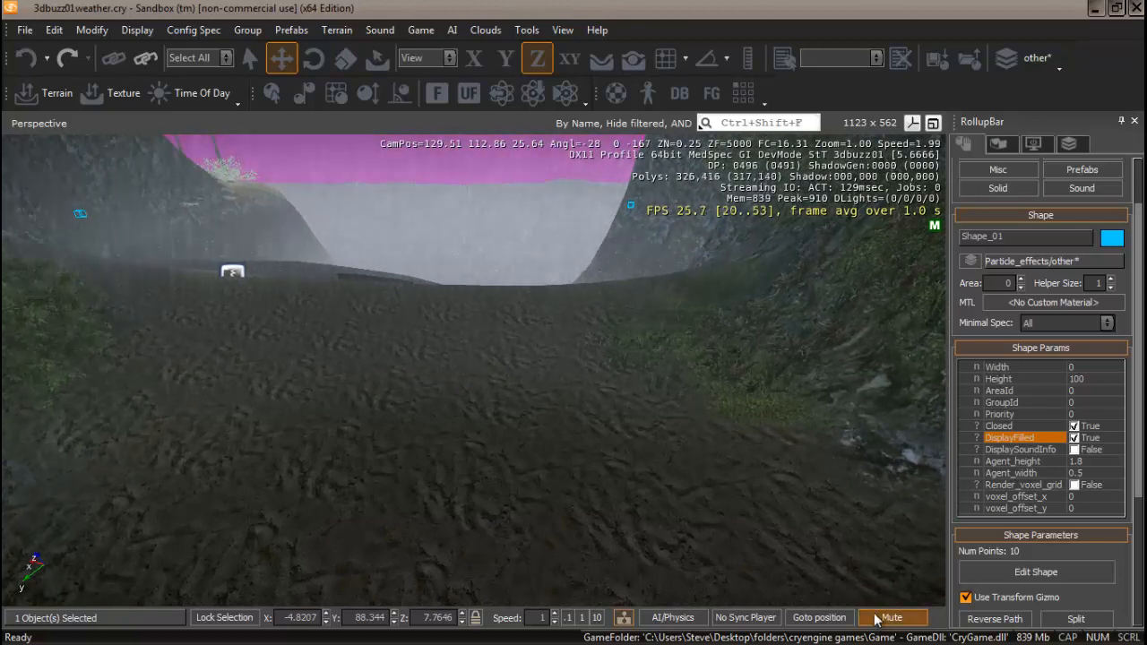
pyautogui.click(552, 465)
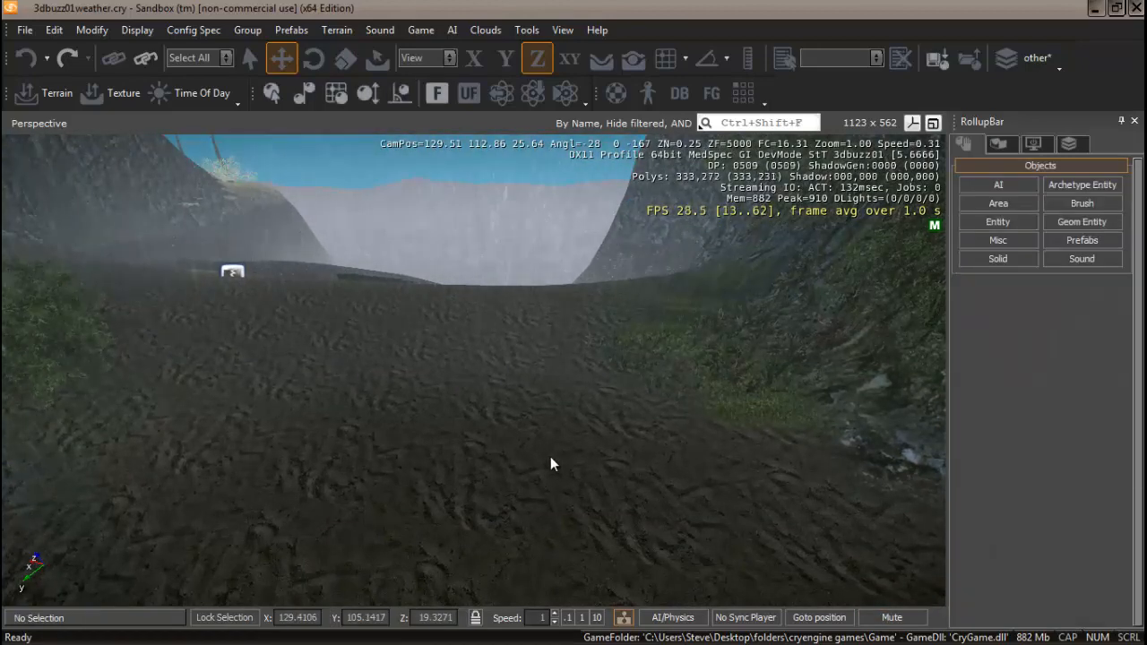
pyautogui.hotkey('ctrl', 'g')
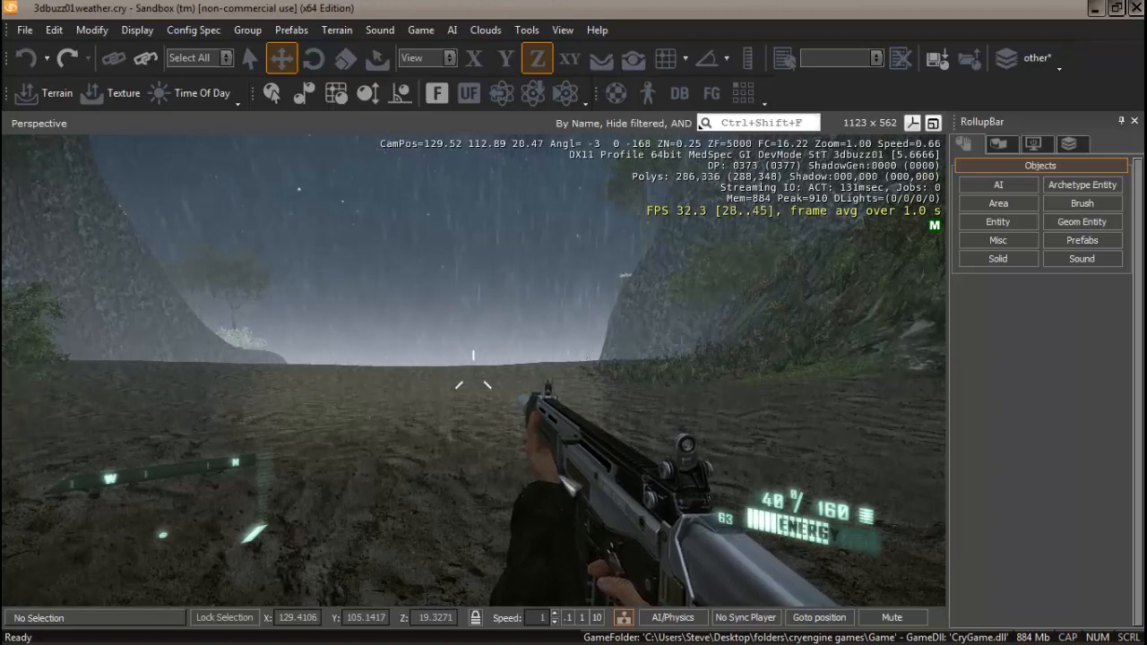
pyautogui.press('Escape')
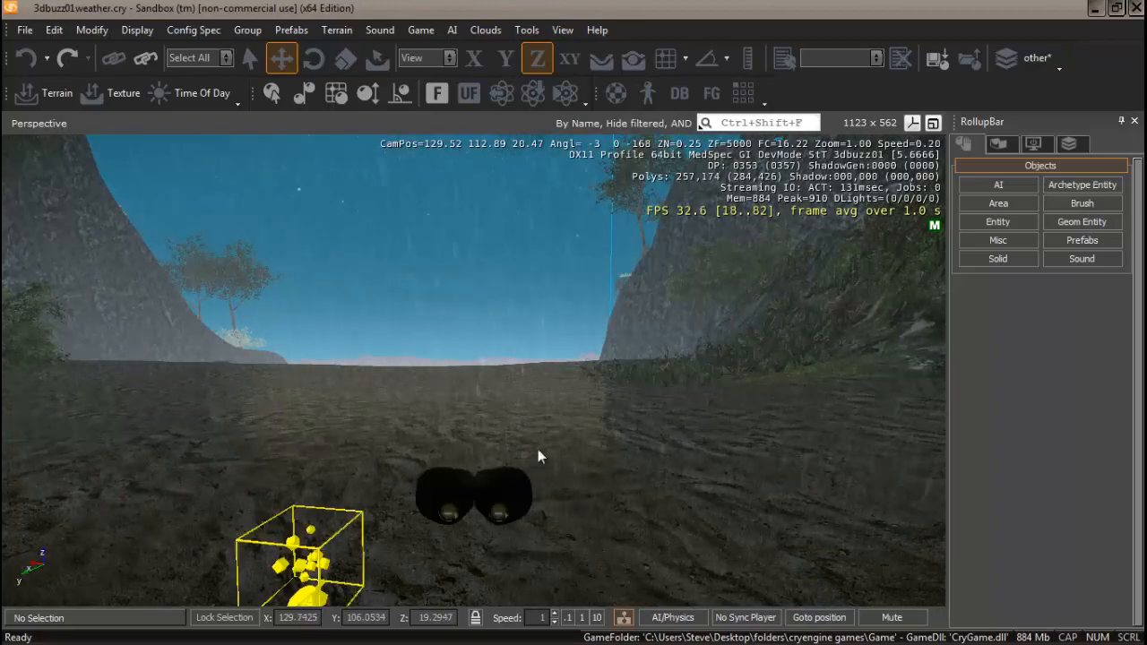
pyautogui.moveTo(538, 449); pyautogui.dragTo(543, 408, button='right')
pyautogui.press('s')
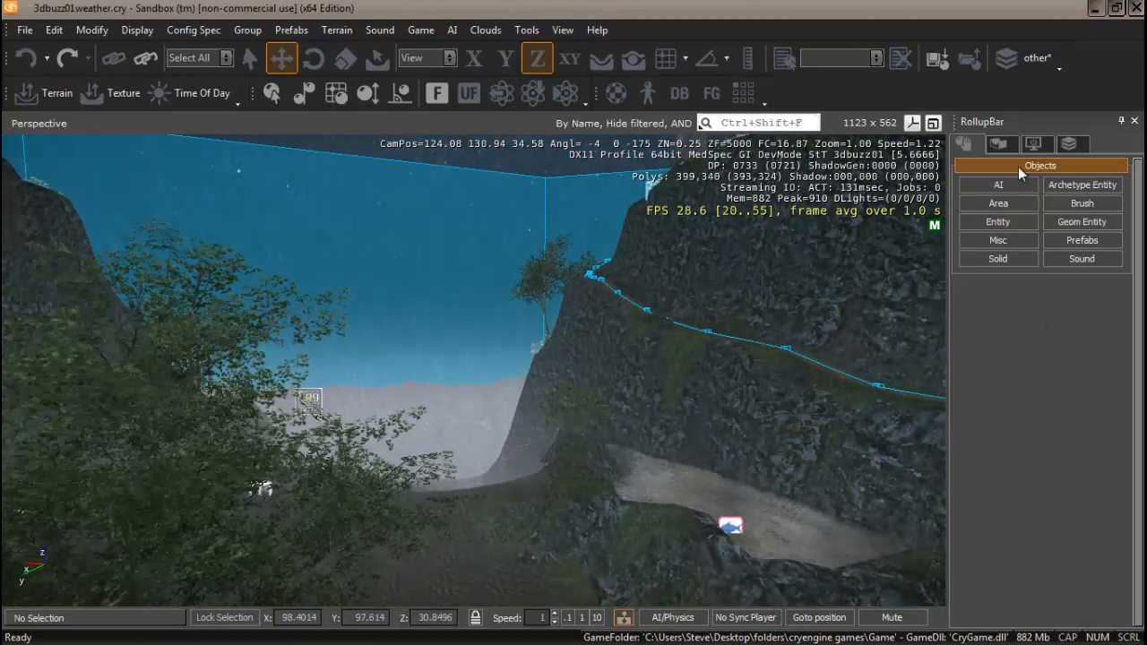
# Place an AmbientVolume sound object on the ground near the shore, snapped to the terrain.
pyautogui.click(1083, 259)
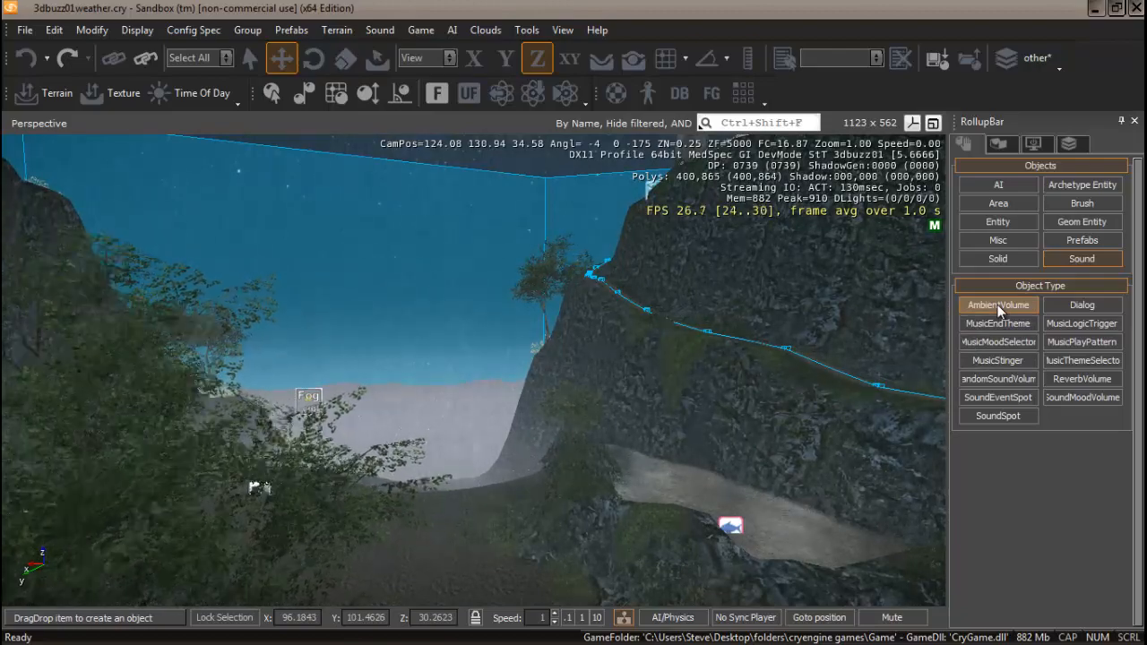
pyautogui.click(601, 62)
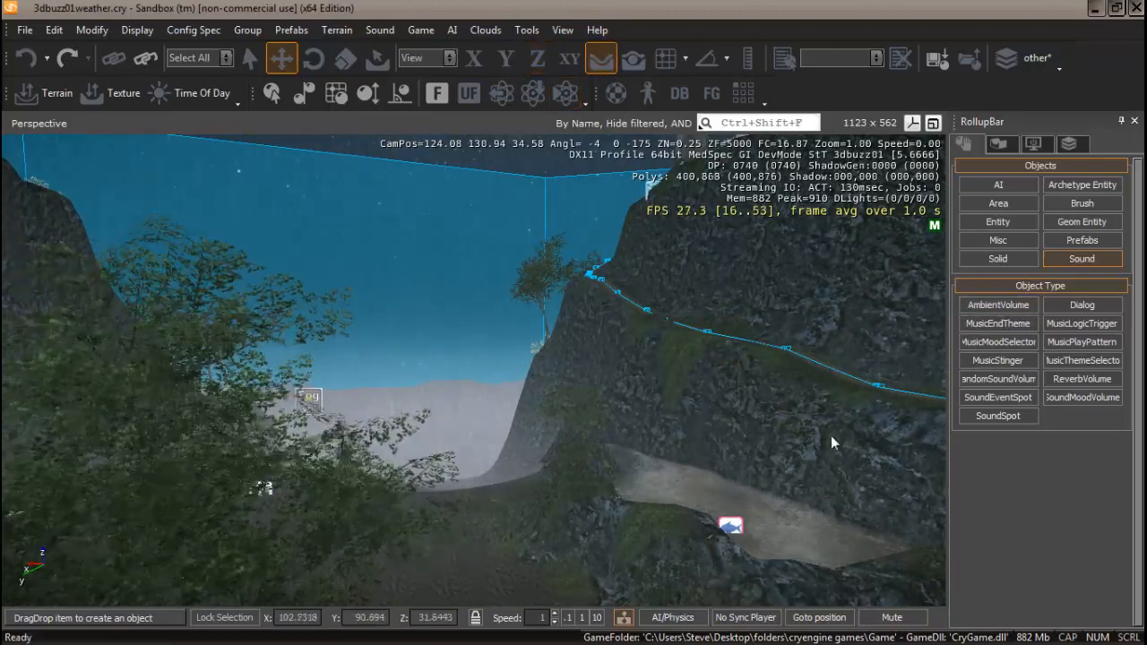
pyautogui.click(999, 304)
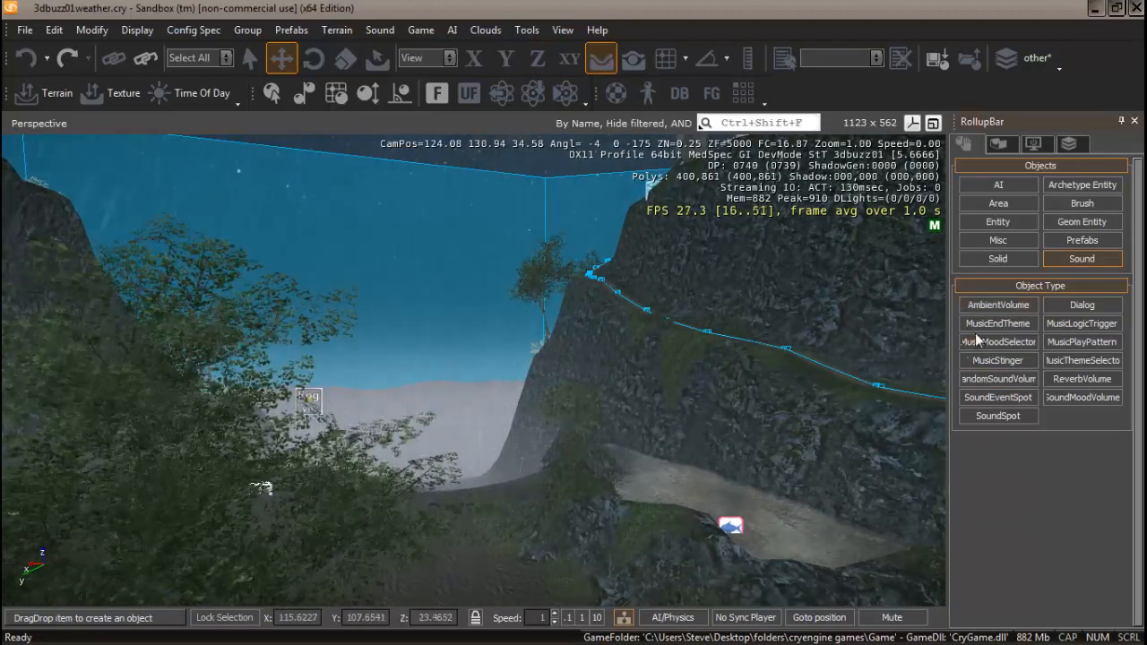
pyautogui.click(1000, 308)
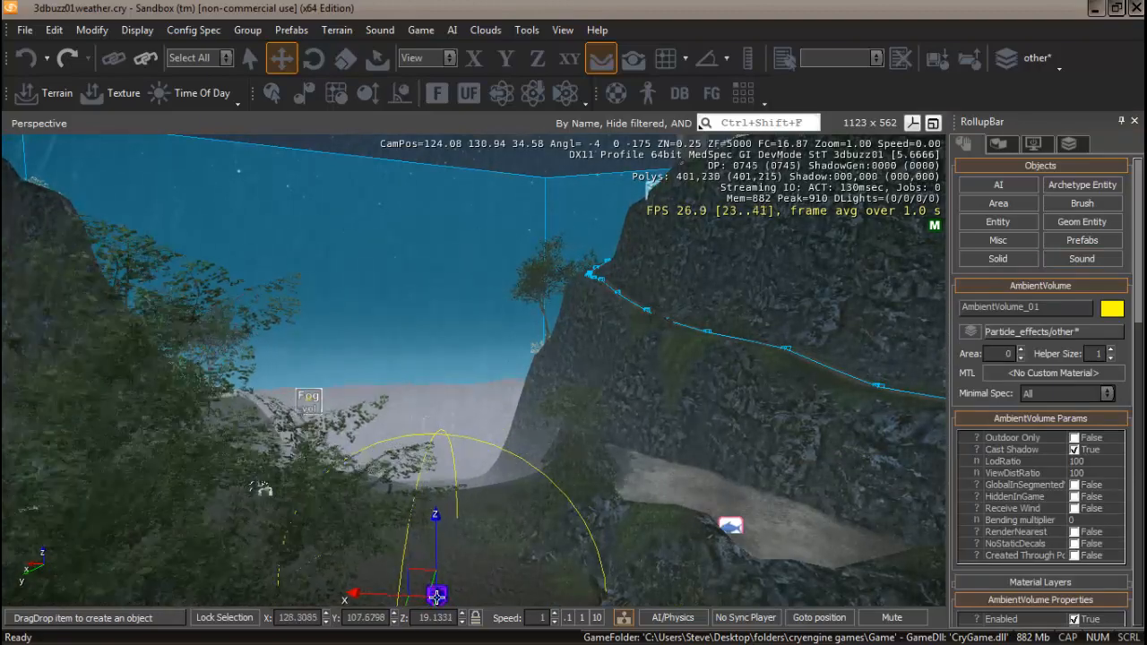
pyautogui.click(436, 596)
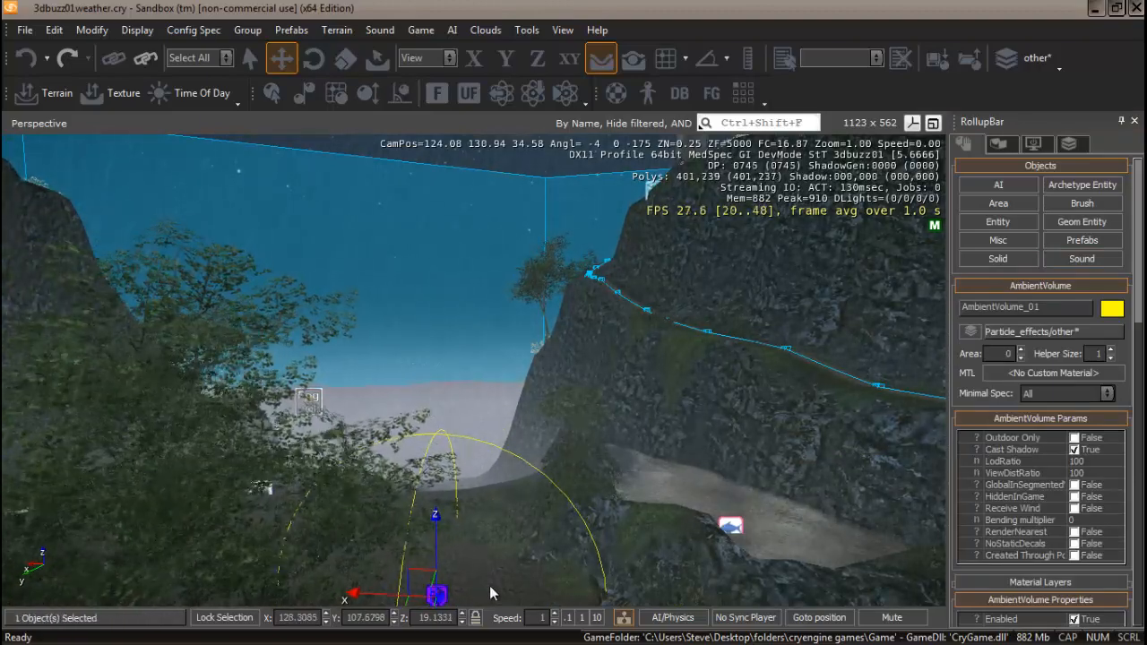
pyautogui.moveTo(489, 586); pyautogui.dragTo(490, 585, button='right')
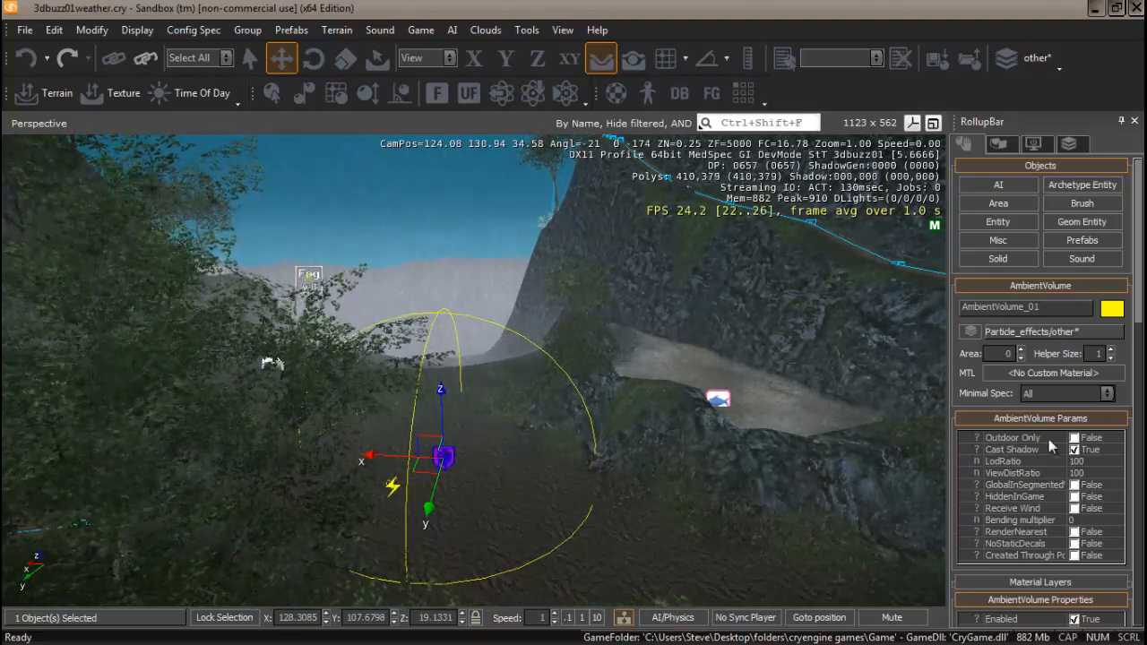
# Assign the fantasy rain_ambience sound to the AmbientVolume's Name property through the sound browser.
pyautogui.moveTo(1138, 291); pyautogui.dragTo(1137, 386)
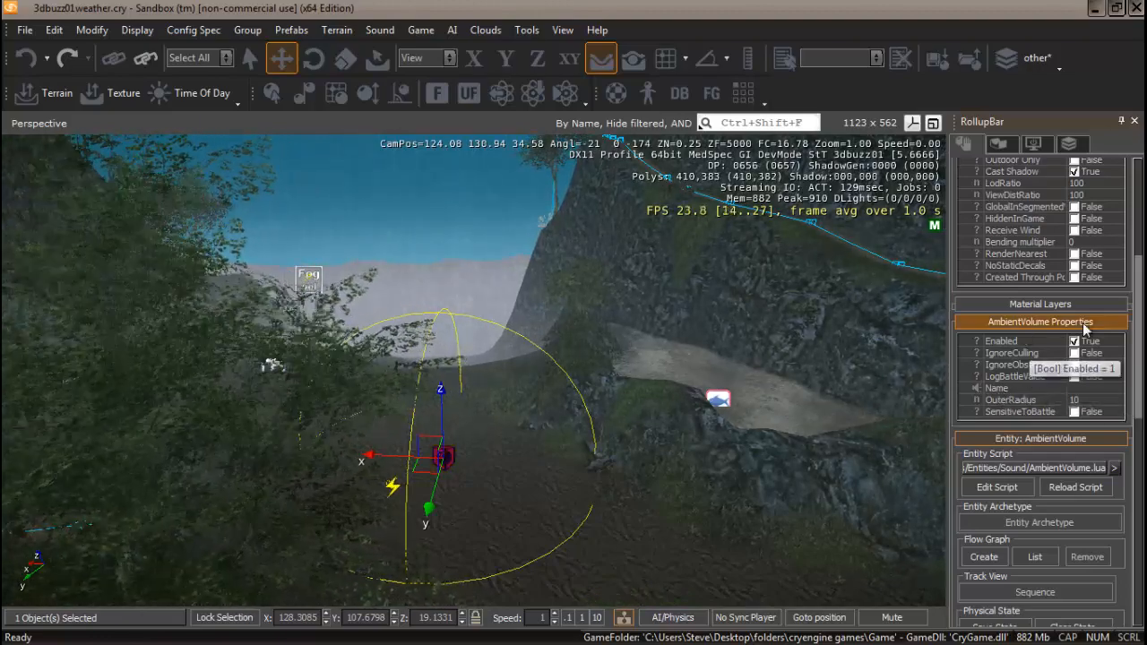
pyautogui.click(1086, 389)
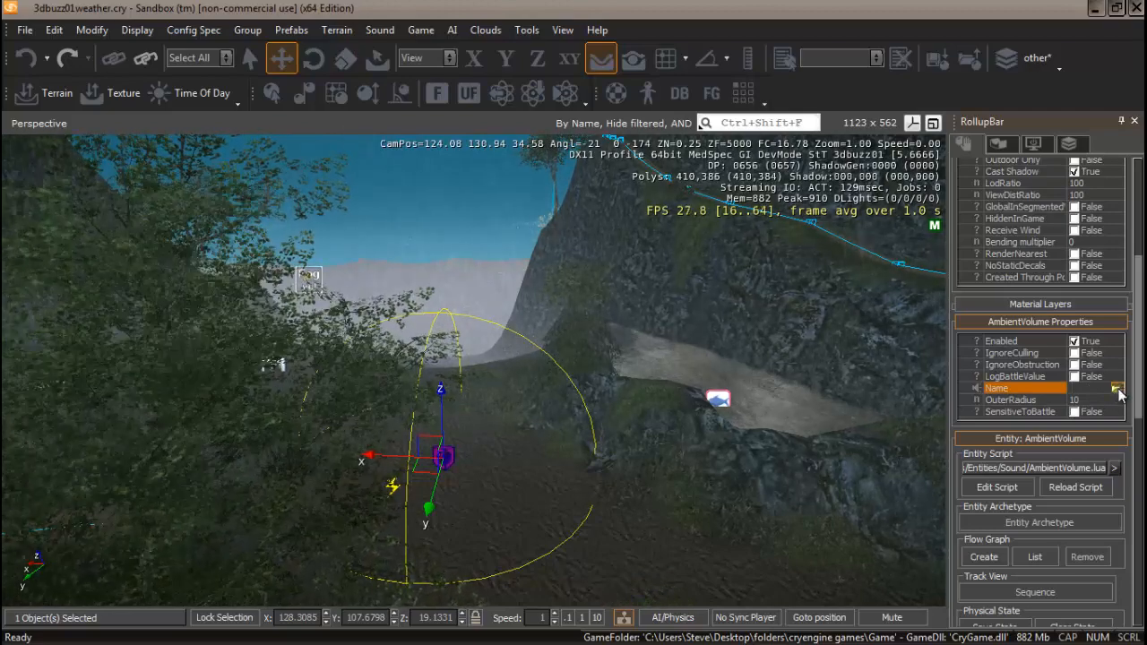
pyautogui.doubleClick(1088, 396)
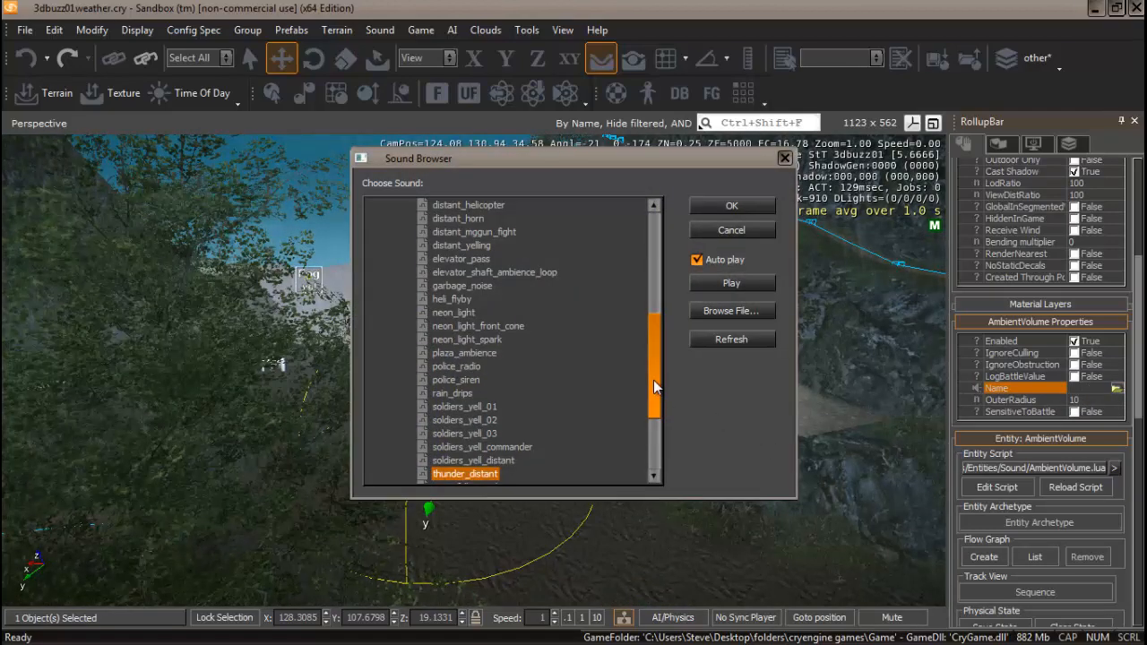
pyautogui.moveTo(653, 386); pyautogui.dragTo(653, 261)
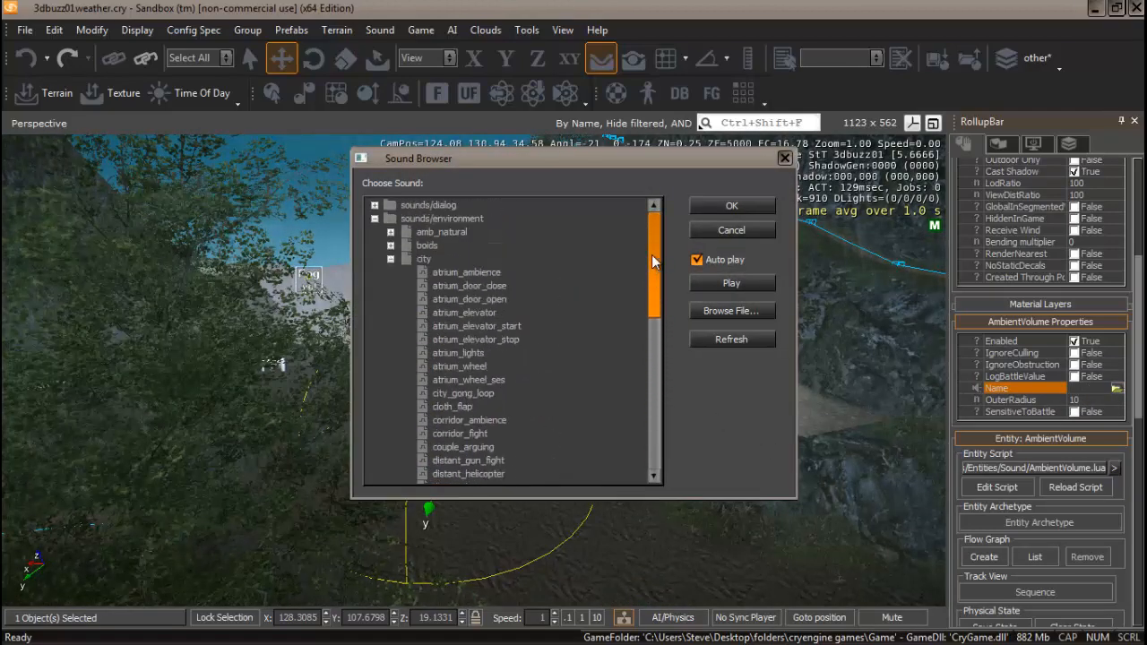
pyautogui.click(391, 260)
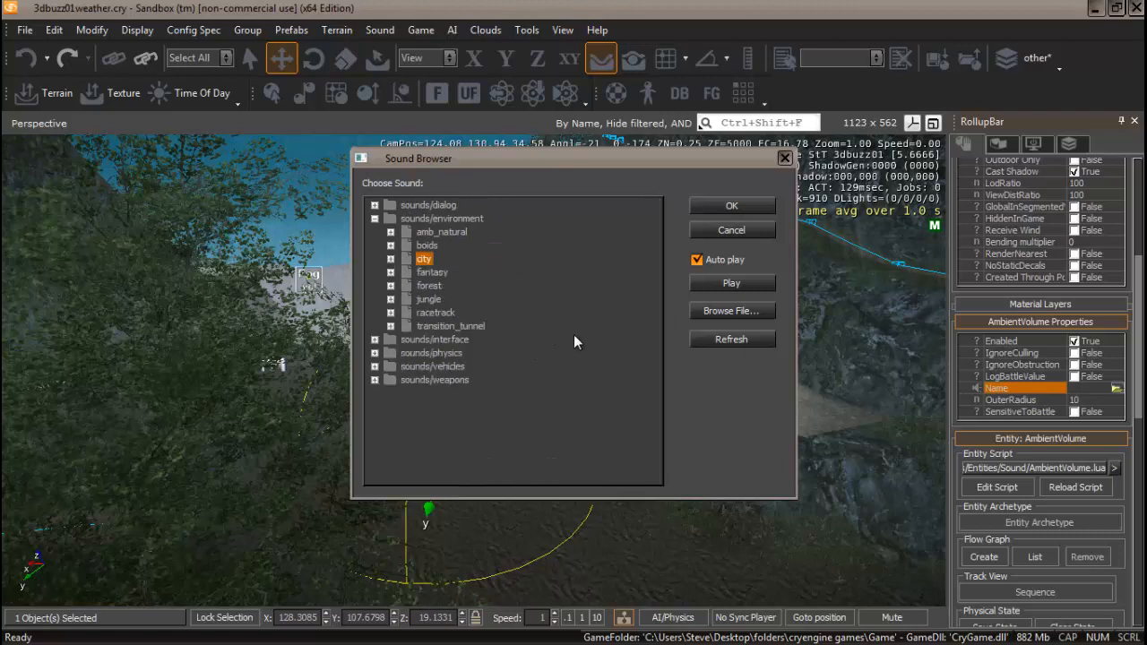
pyautogui.click(391, 313)
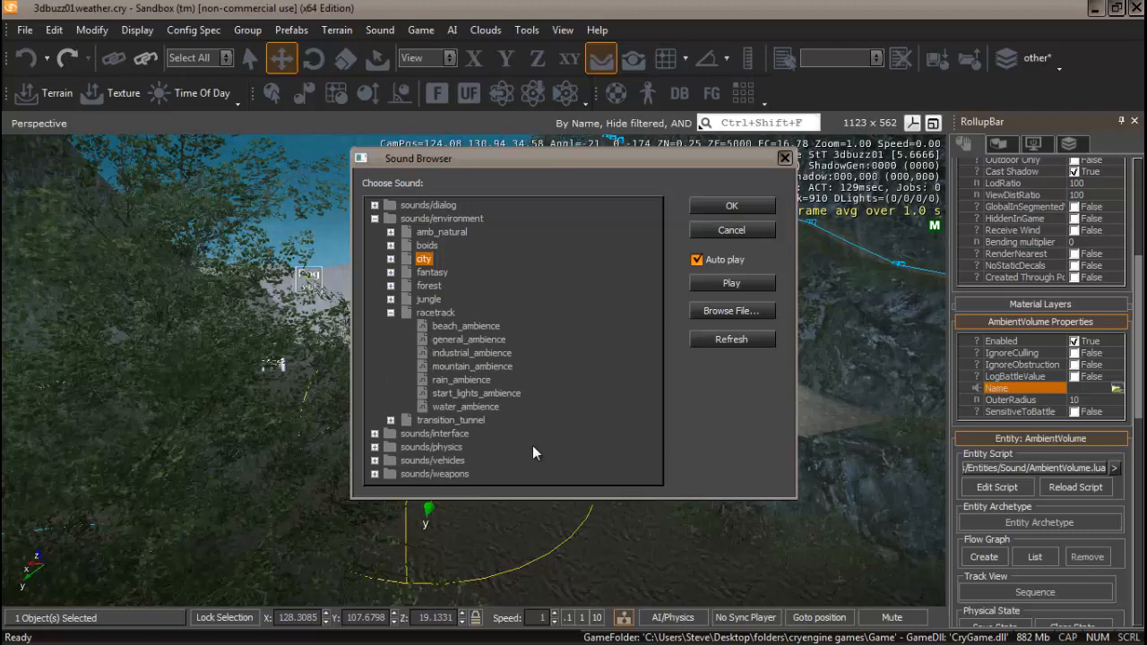
pyautogui.click(391, 313)
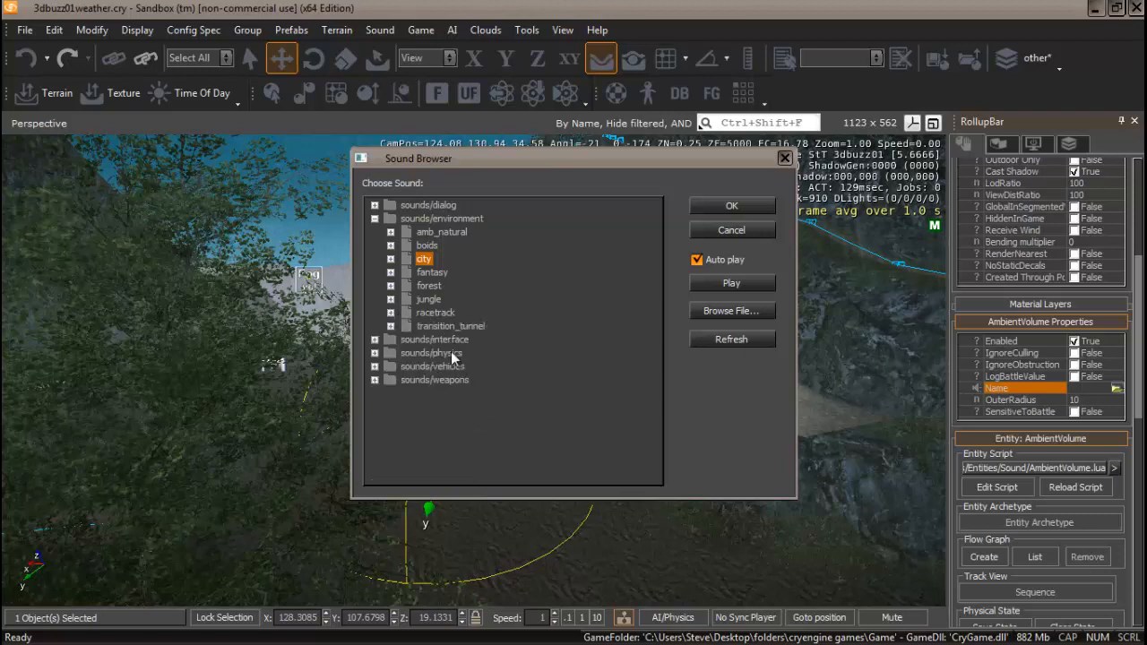
pyautogui.click(391, 272)
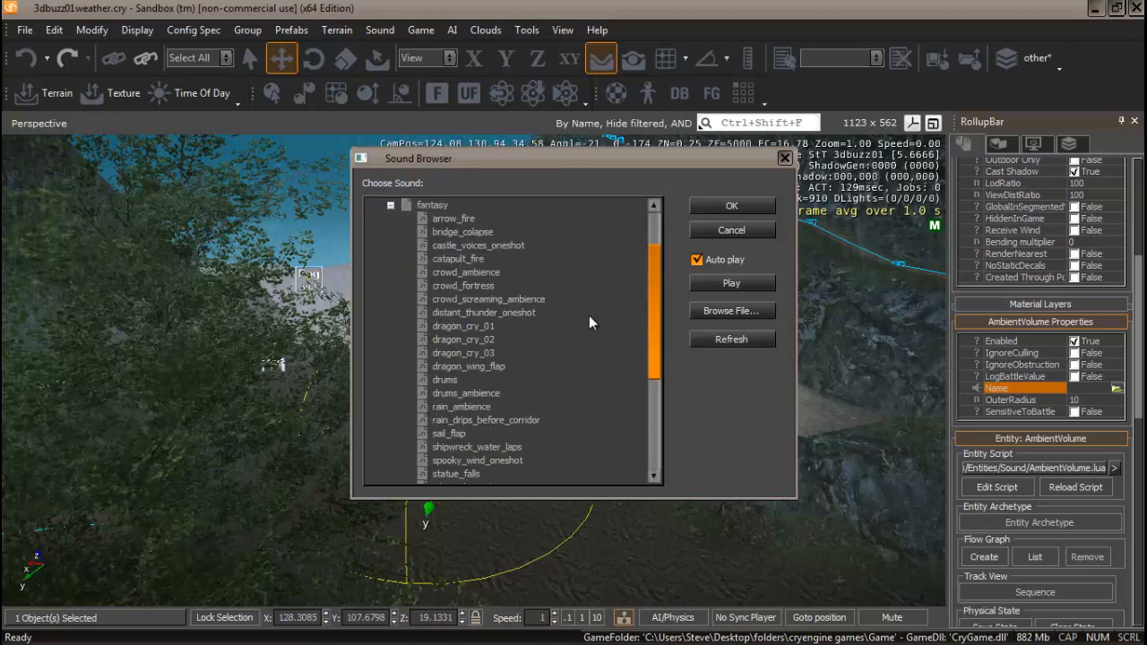
pyautogui.moveTo(657, 272); pyautogui.dragTo(661, 317)
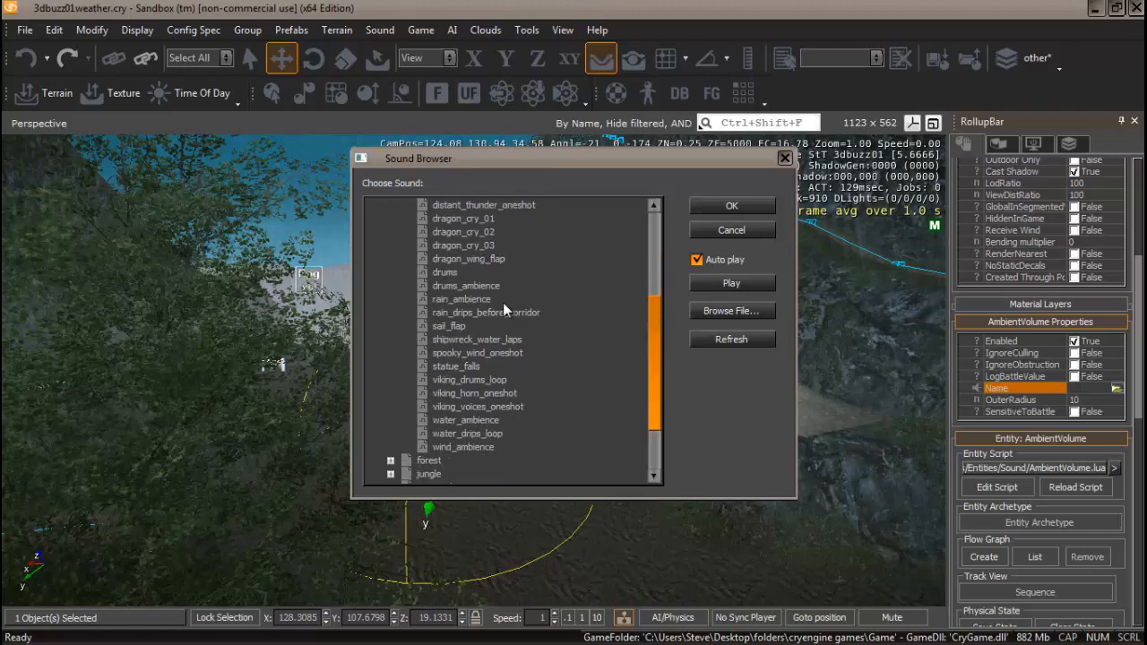
pyautogui.click(465, 299)
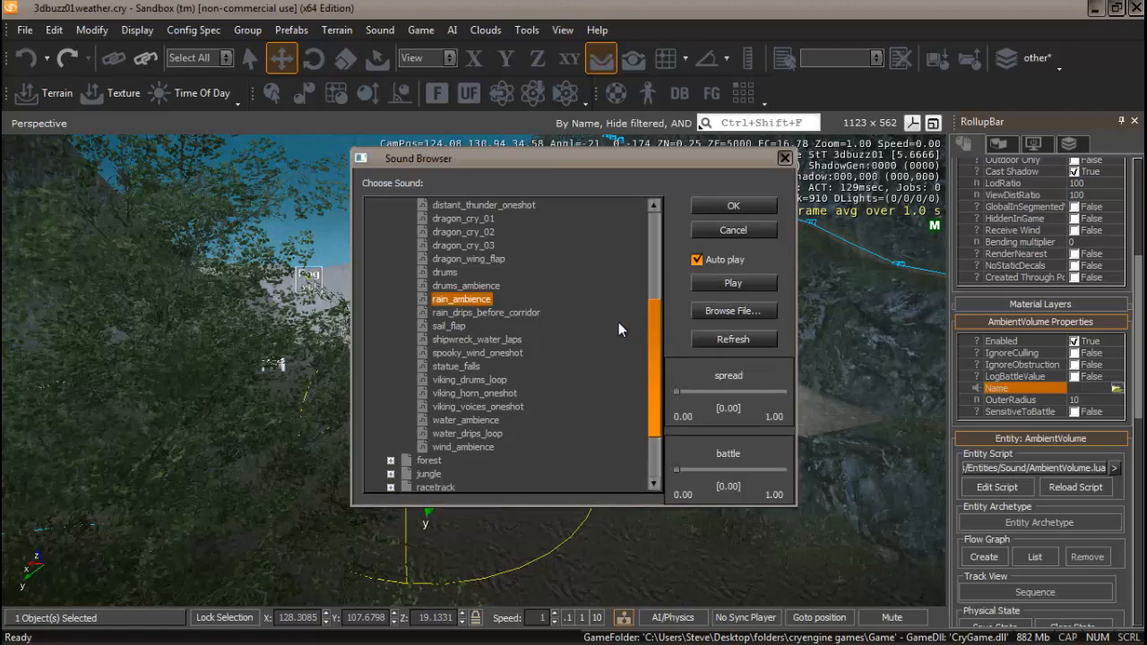
pyautogui.click(742, 207)
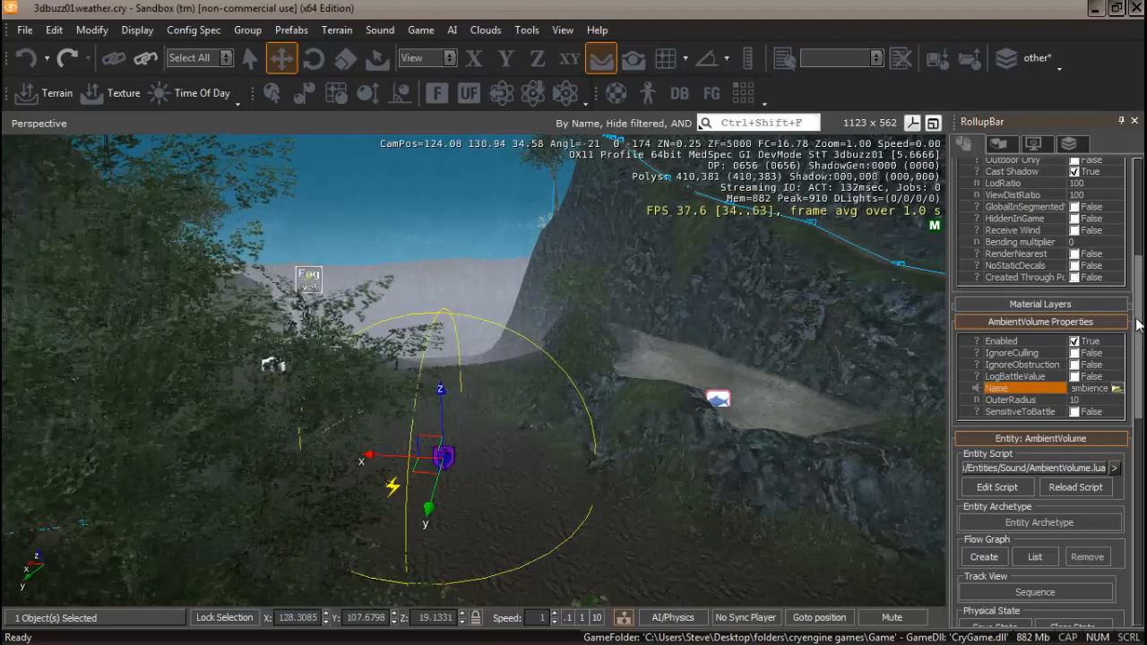
# Select the filled shape and pick AmbientVolume_01 as its target.
pyautogui.moveTo(1139, 360); pyautogui.dragTo(1138, 310)
pyautogui.moveTo(592, 427); pyautogui.dragTo(585, 419, button='right')
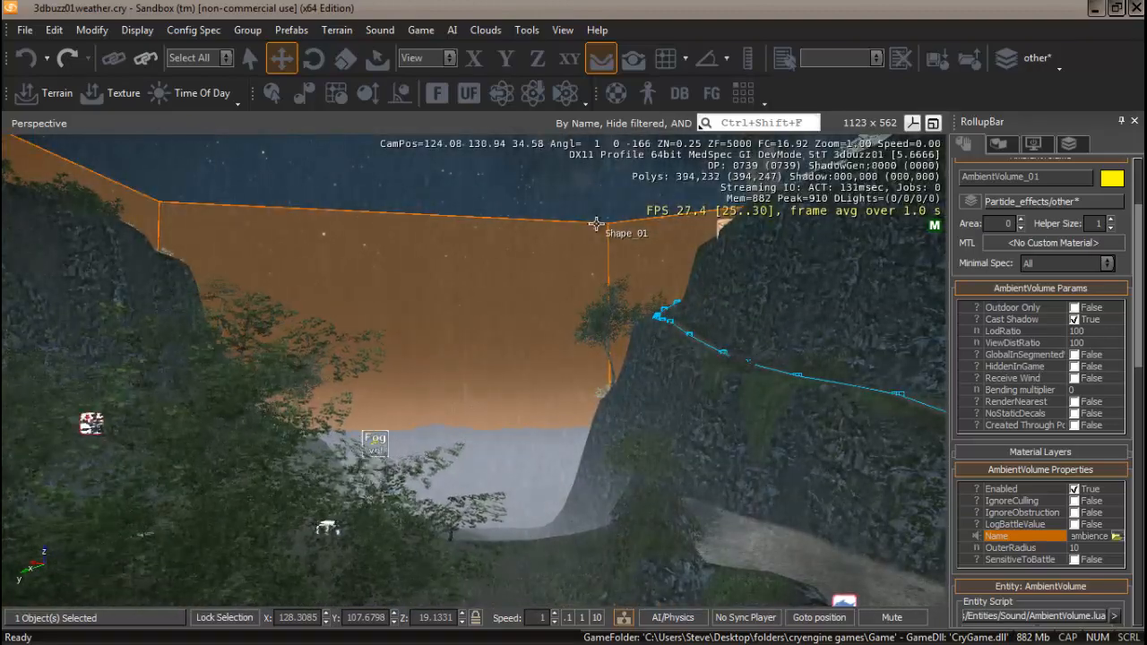
pyautogui.click(596, 223)
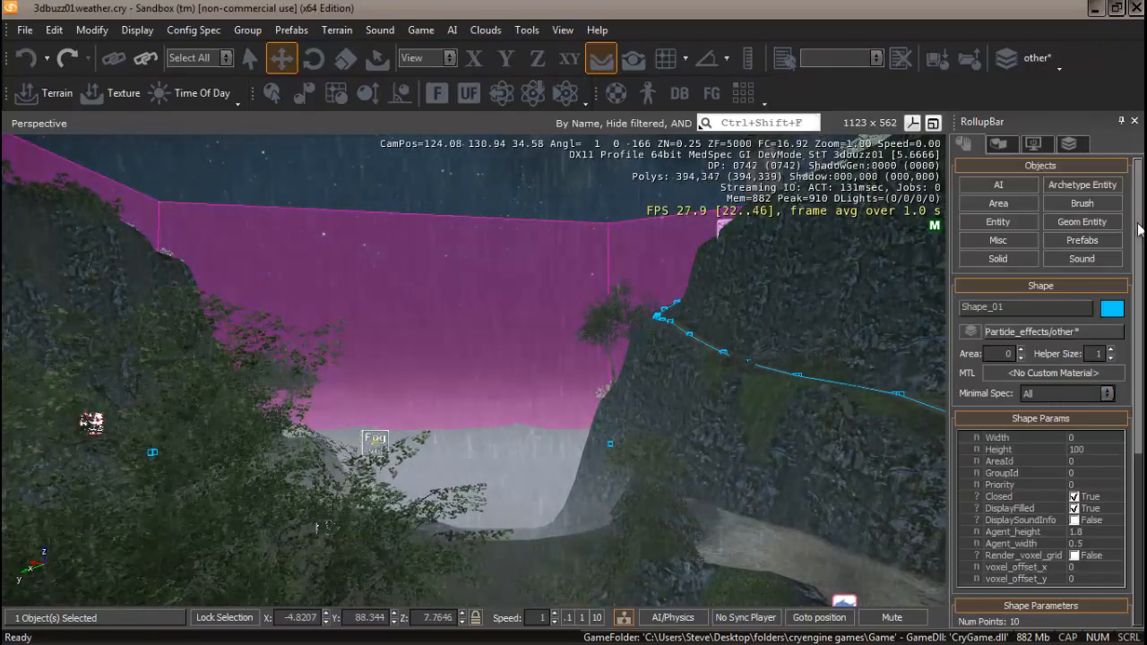
pyautogui.scroll(-5, 1139, 229)
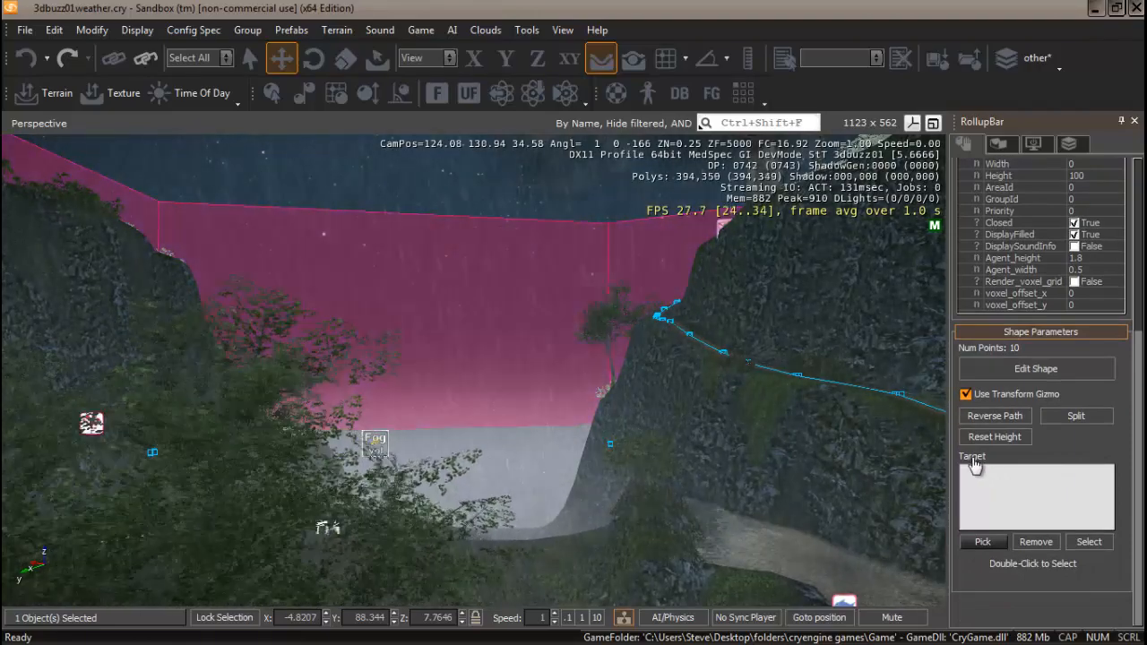
pyautogui.moveTo(548, 543); pyautogui.dragTo(545, 547, button='right')
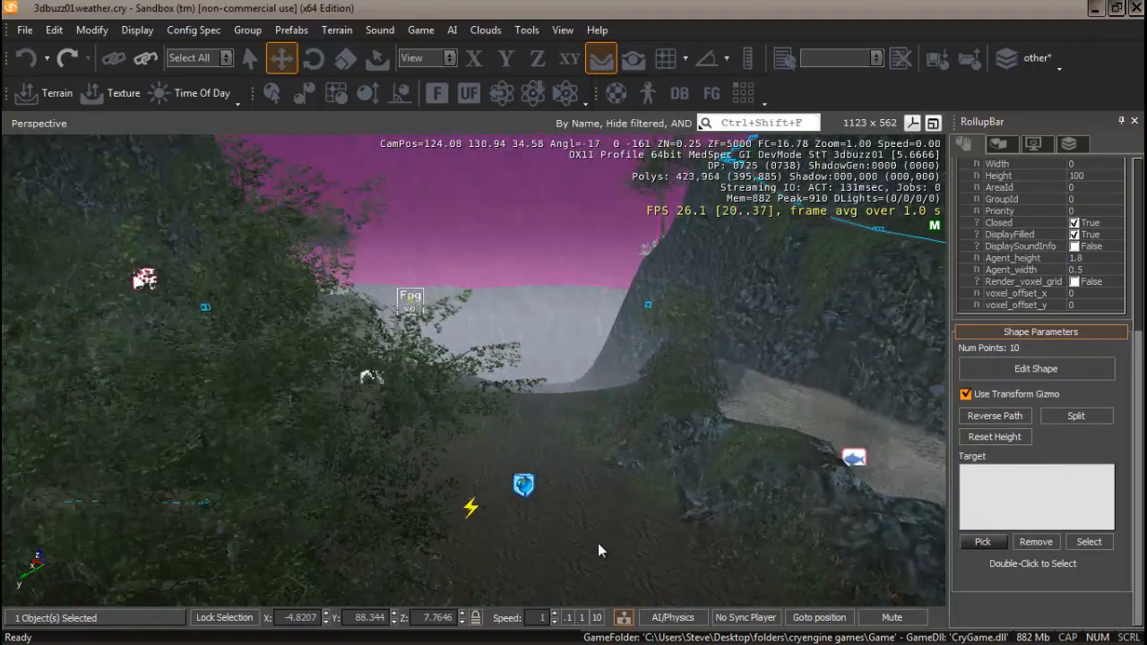
pyautogui.click(983, 542)
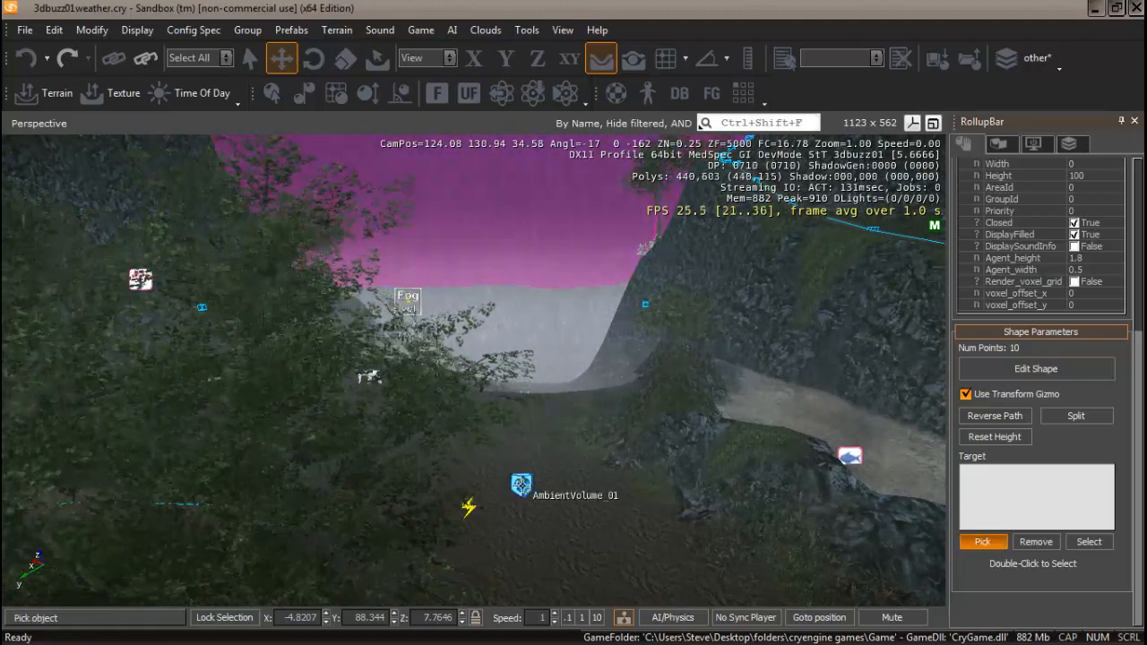
pyautogui.click(522, 485)
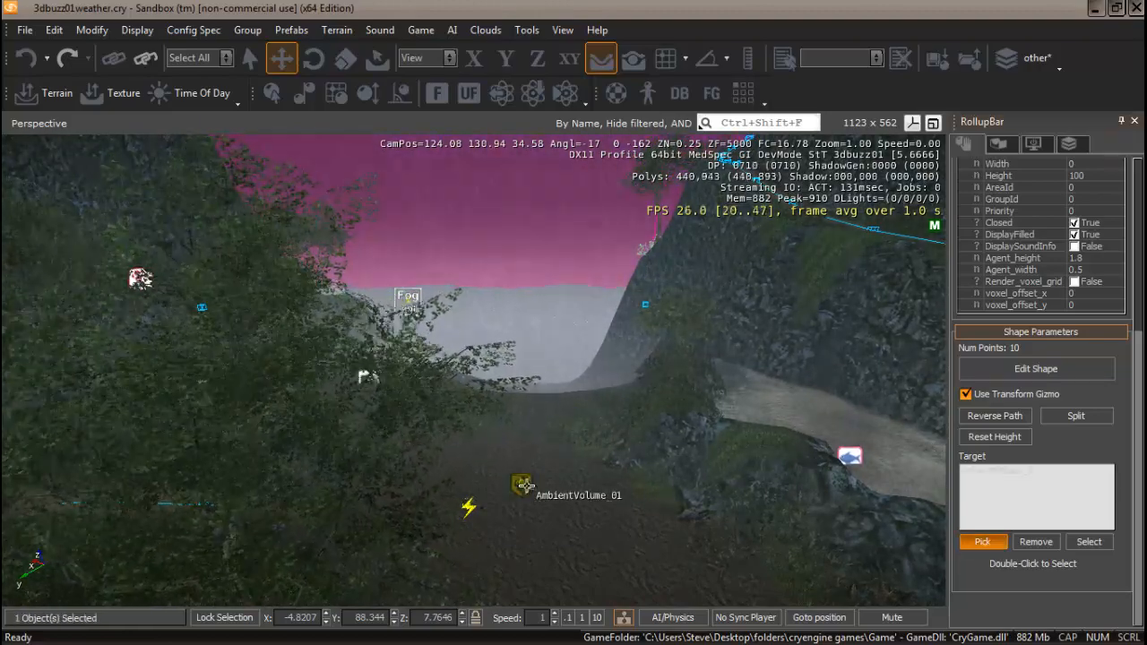
pyautogui.click(1006, 475)
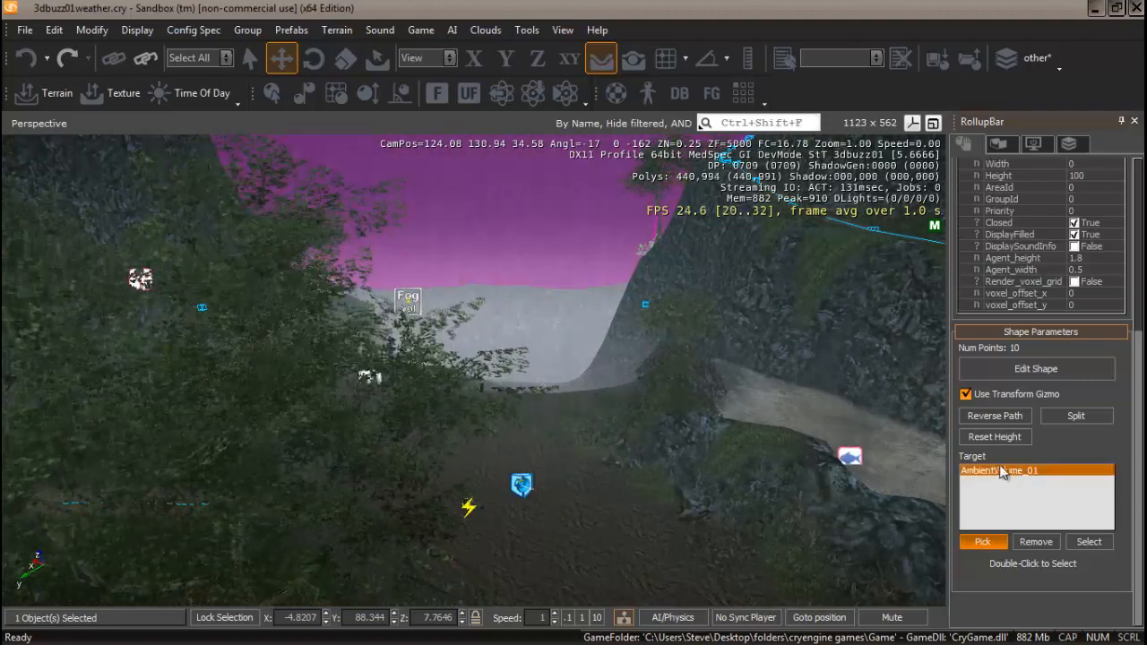
# Fly around the valley to inspect the shape's area surrounding the ambient sound volume.
pyautogui.click(984, 543)
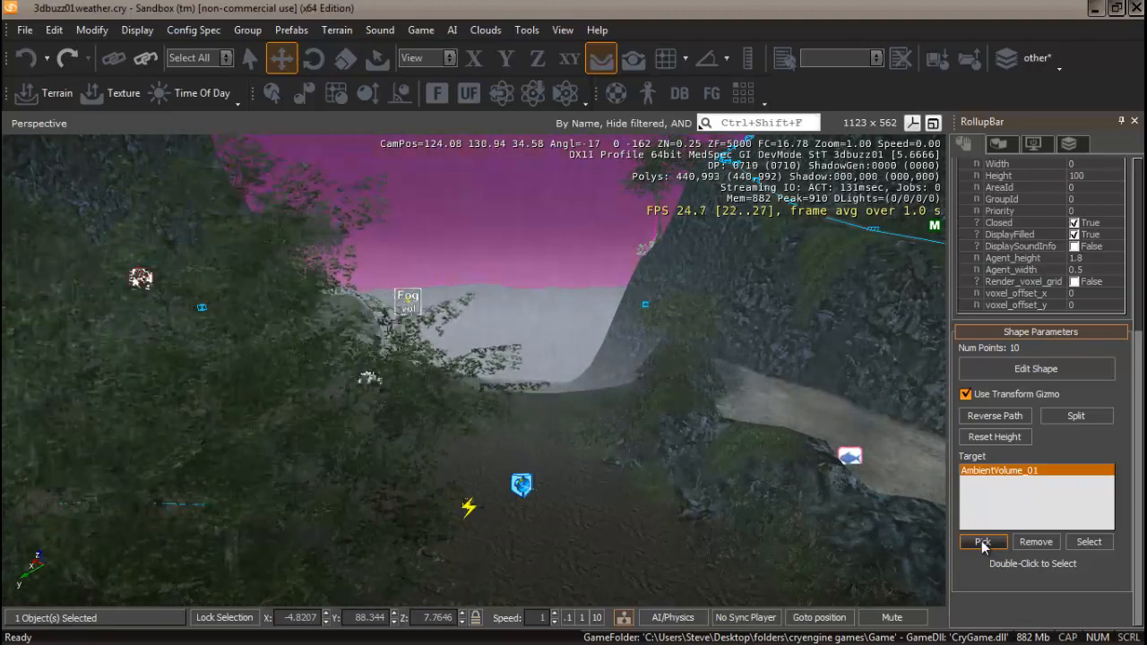
pyautogui.click(983, 544)
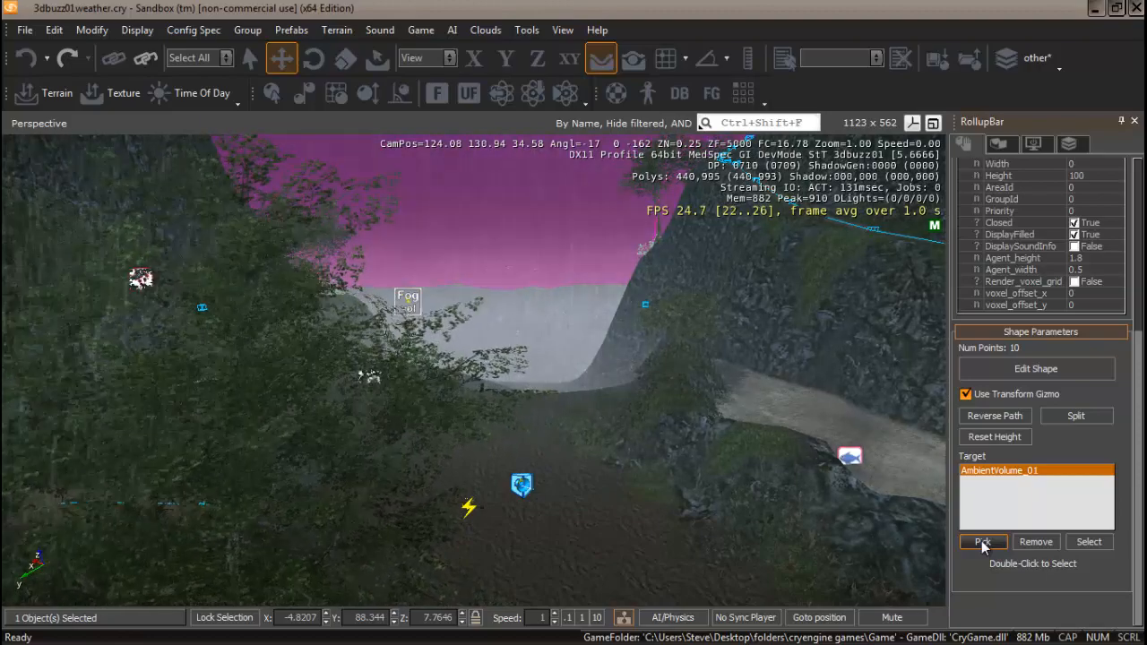
pyautogui.moveTo(553, 360); pyautogui.dragTo(426, 292, button='right')
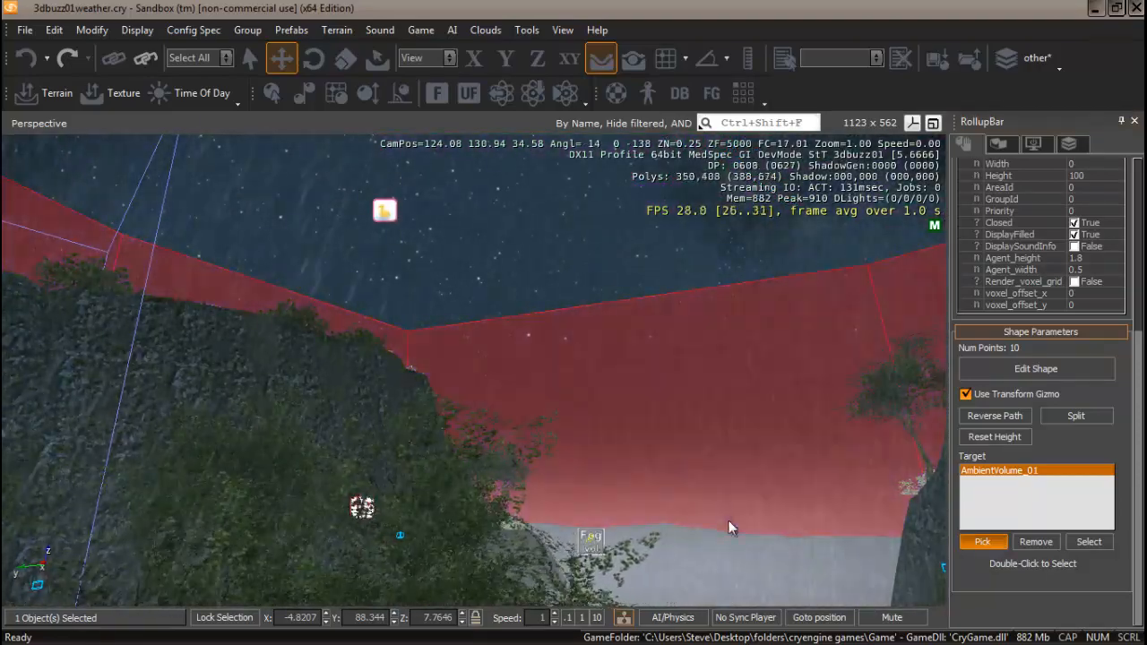
pyautogui.moveTo(728, 520); pyautogui.dragTo(708, 471, button='right')
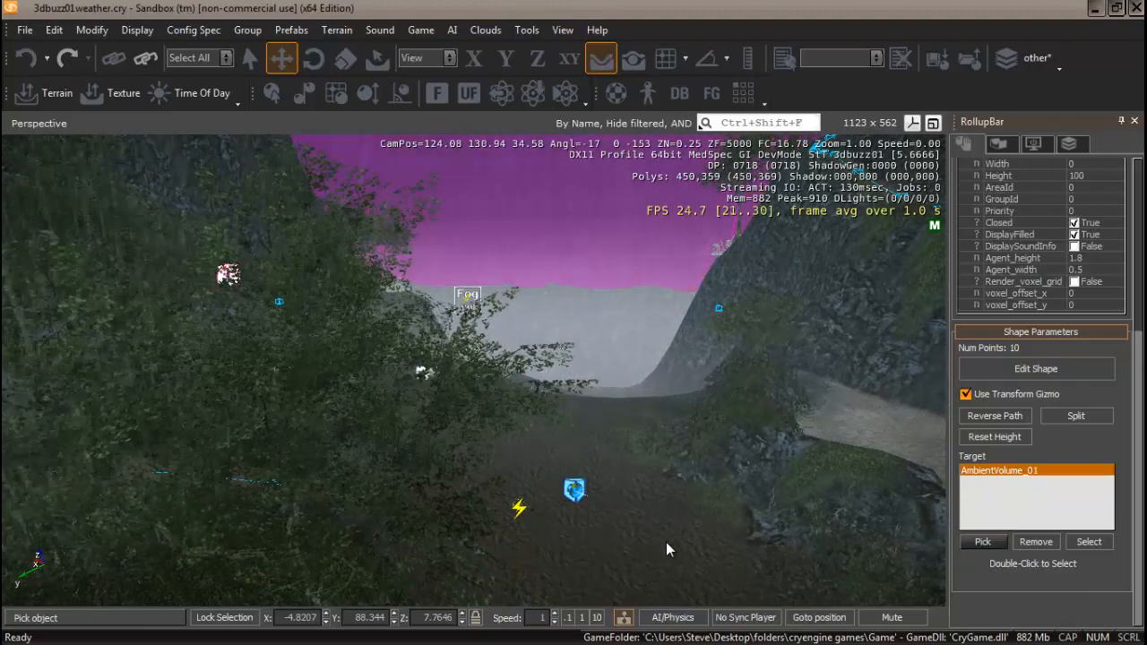
pyautogui.moveTo(666, 543)
pyautogui.mouseDown(button='right')
pyautogui.moveTo(661, 530)
pyautogui.moveTo(668, 545)
pyautogui.moveTo(656, 560)
pyautogui.moveTo(665, 536)
pyautogui.moveTo(665, 558)
pyautogui.moveTo(667, 541)
pyautogui.moveTo(712, 529)
pyautogui.moveTo(642, 540)
pyautogui.moveTo(674, 523)
pyautogui.moveTo(666, 542)
pyautogui.moveTo(683, 551)
pyautogui.moveTo(666, 543)
pyautogui.mouseUp(button='right')
pyautogui.press('w')
pyautogui.press('s')
pyautogui.press('w')
pyautogui.press('s')
pyautogui.press('w')
pyautogui.press('s')
pyautogui.press('w')
pyautogui.press('s')
pyautogui.press('w')
pyautogui.press('w')
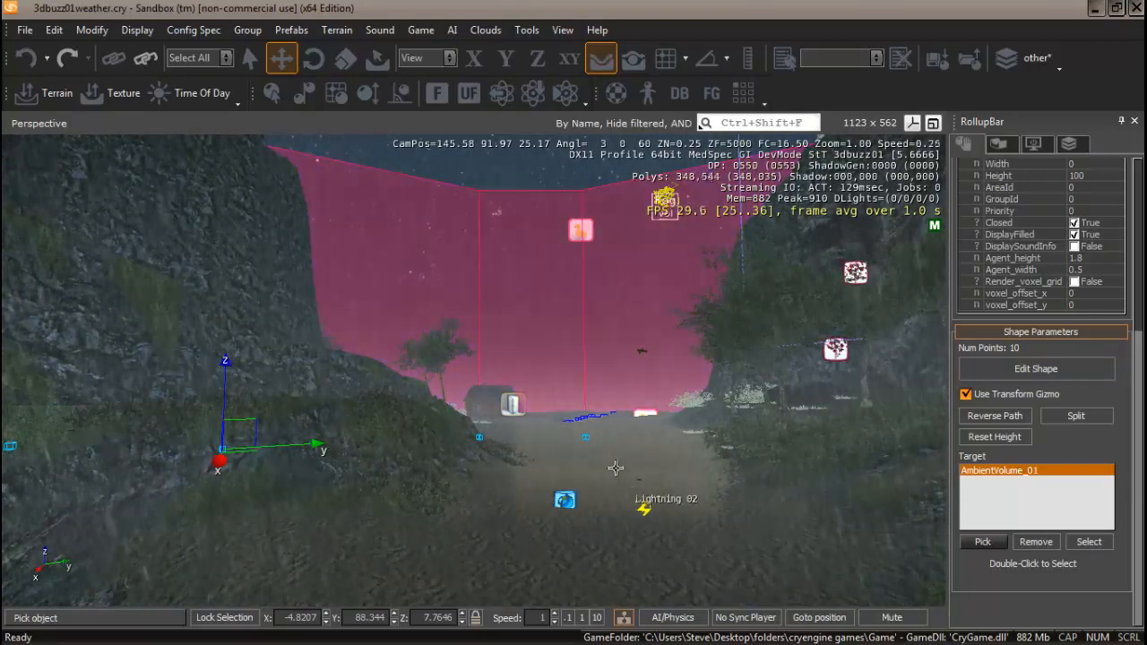
pyautogui.moveTo(600, 553); pyautogui.dragTo(599, 554, button='right')
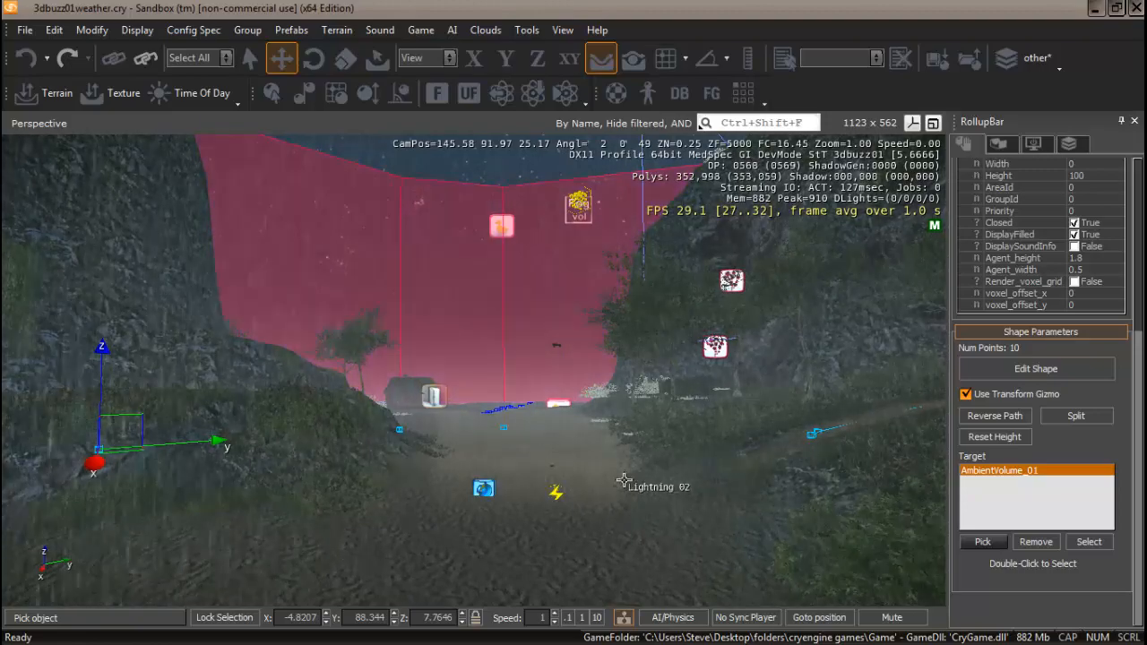
pyautogui.moveTo(622, 476)
pyautogui.mouseDown(button='right')
pyautogui.moveTo(641, 480)
pyautogui.moveTo(625, 480)
pyautogui.mouseUp(button='right')
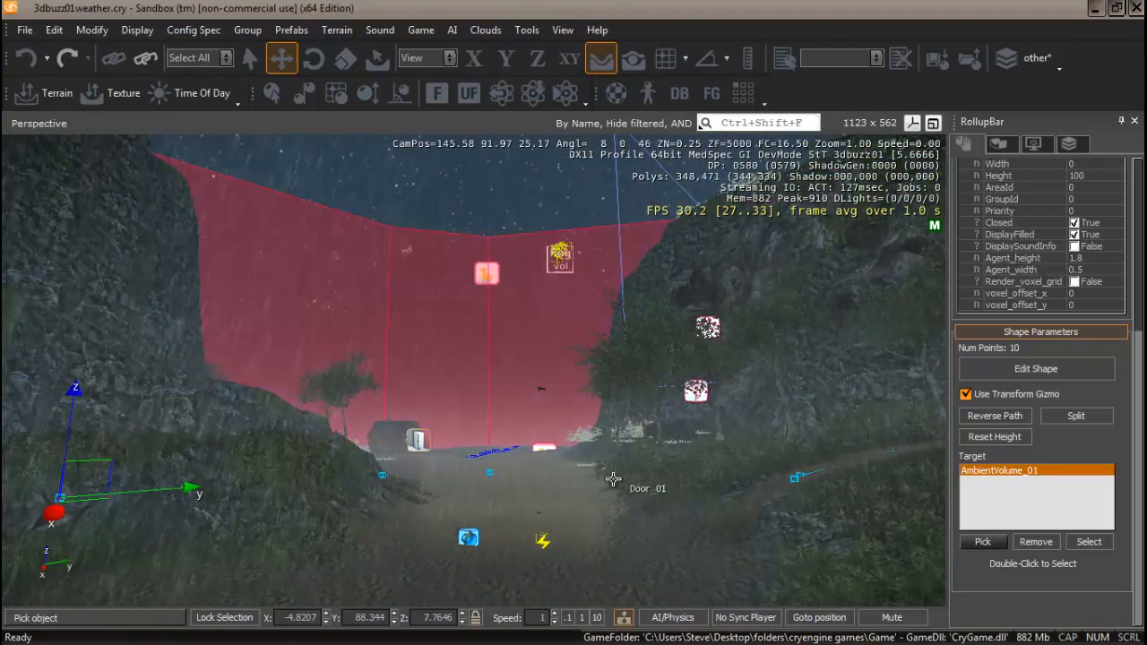